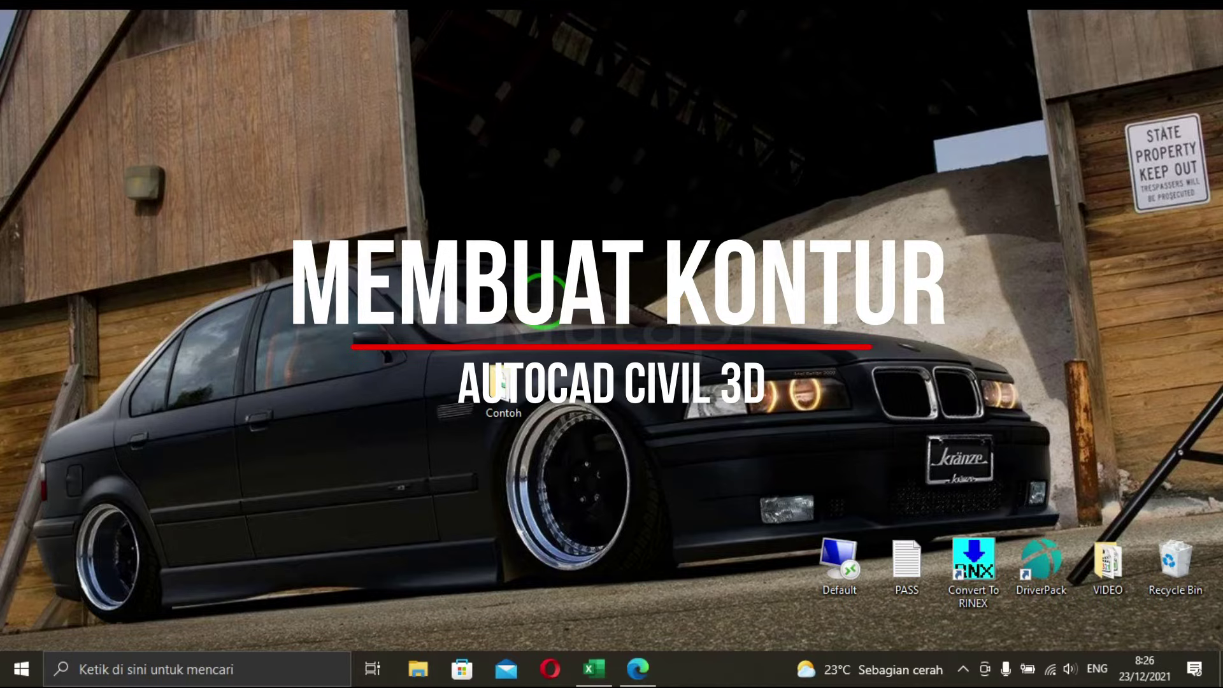
Open the Contoh folder, delete its Contoh text document, and open the Contoh workbook.
right_click(554, 280)
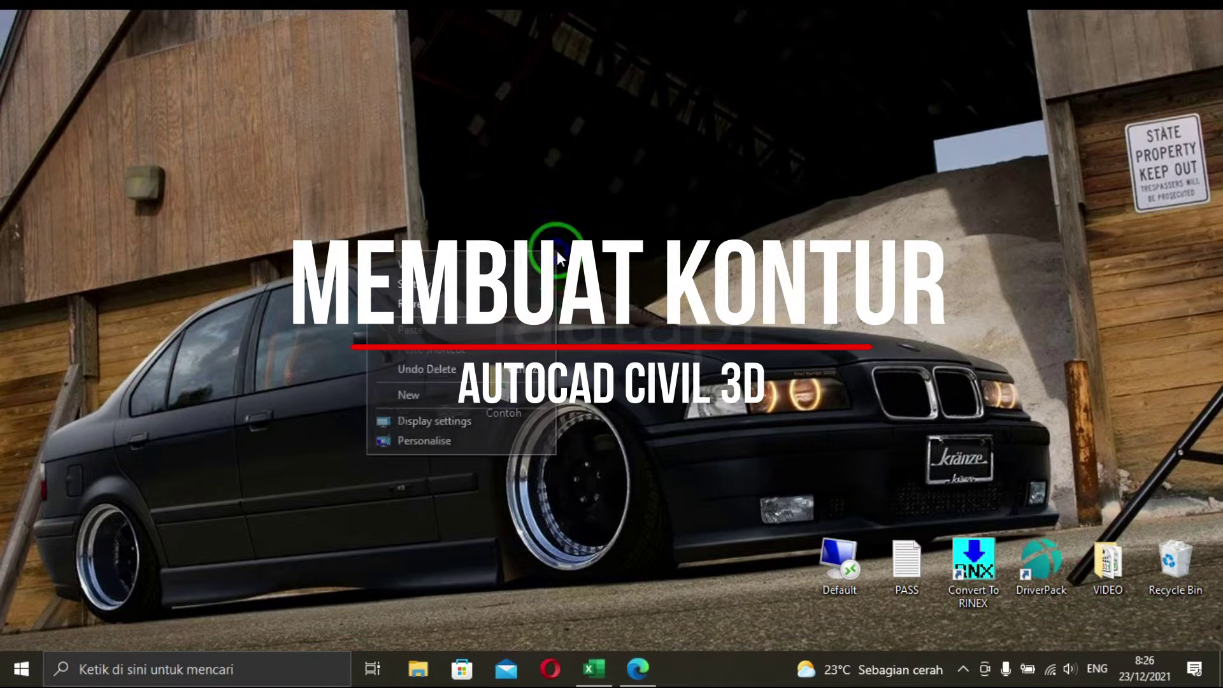
click(527, 312)
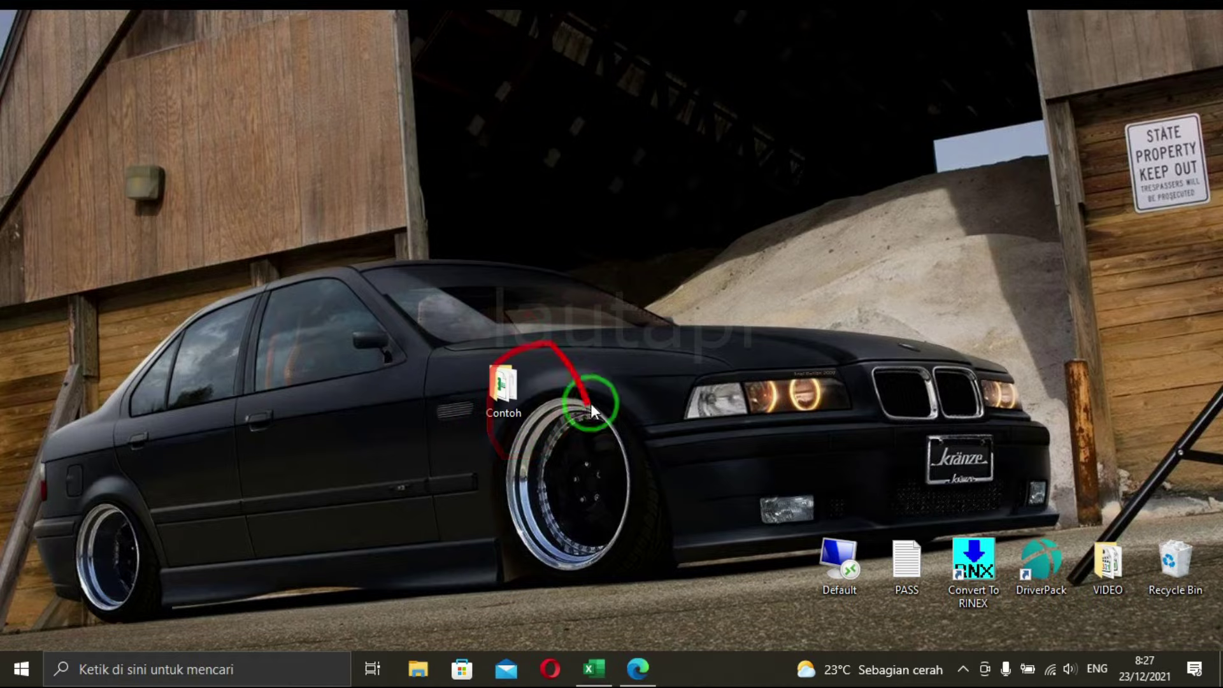
double_click(487, 400)
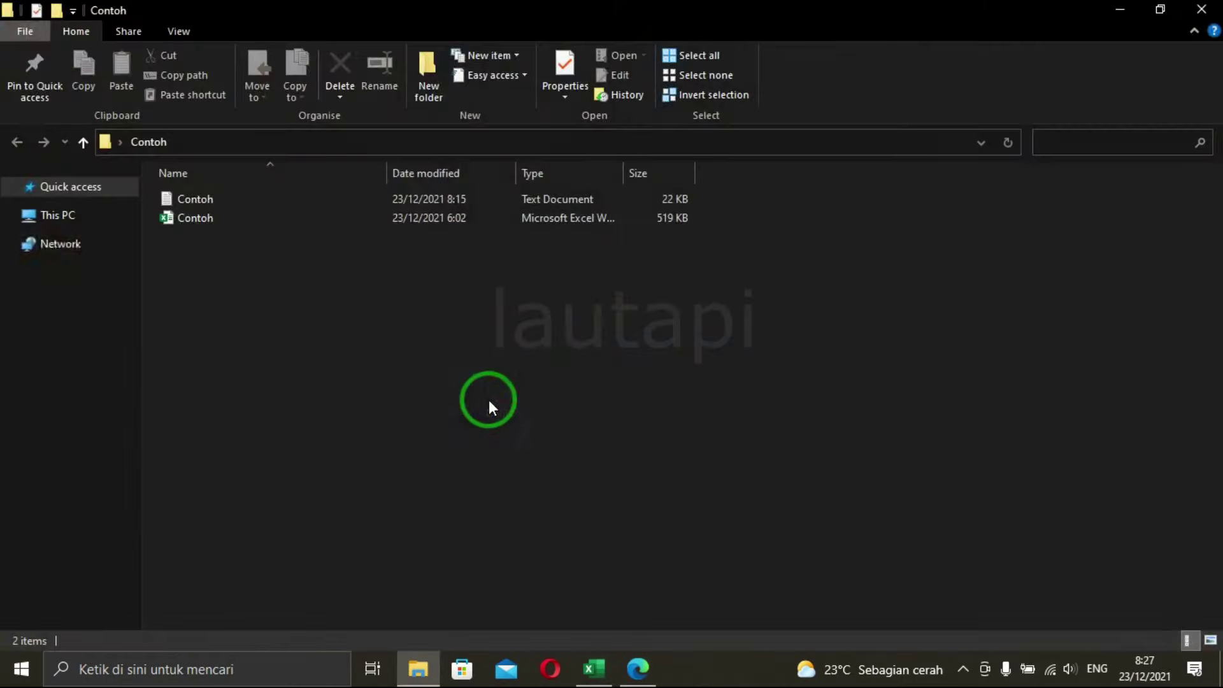
click(218, 200)
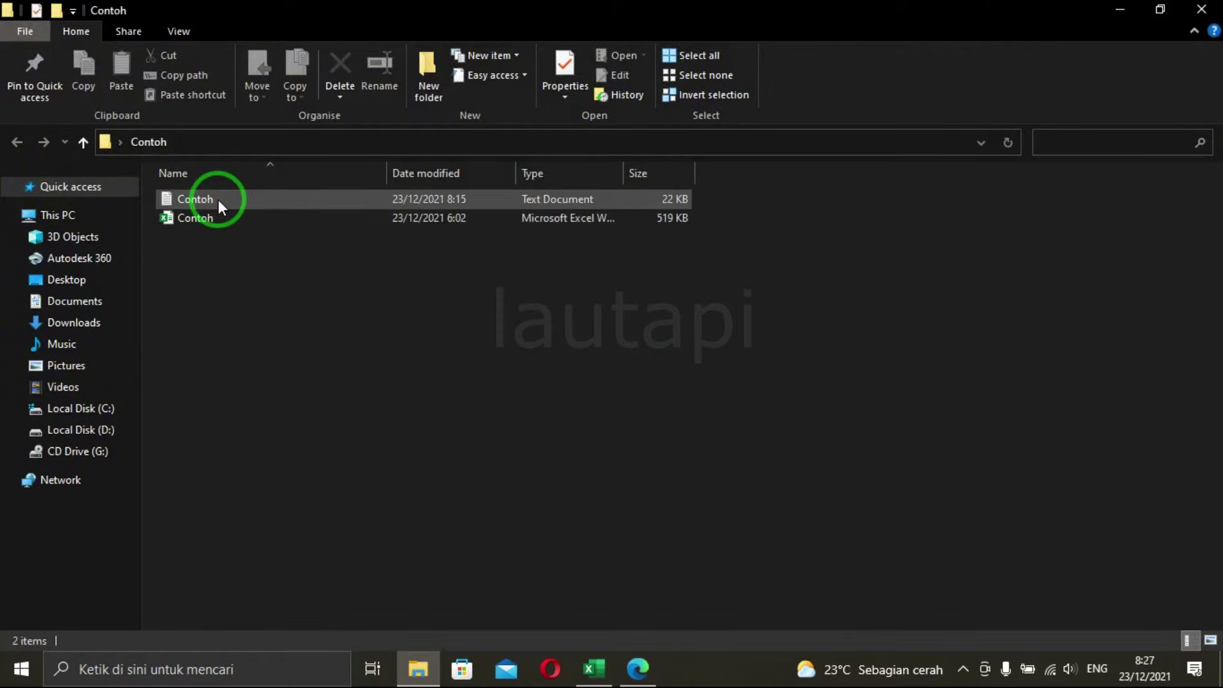
key(Delete)
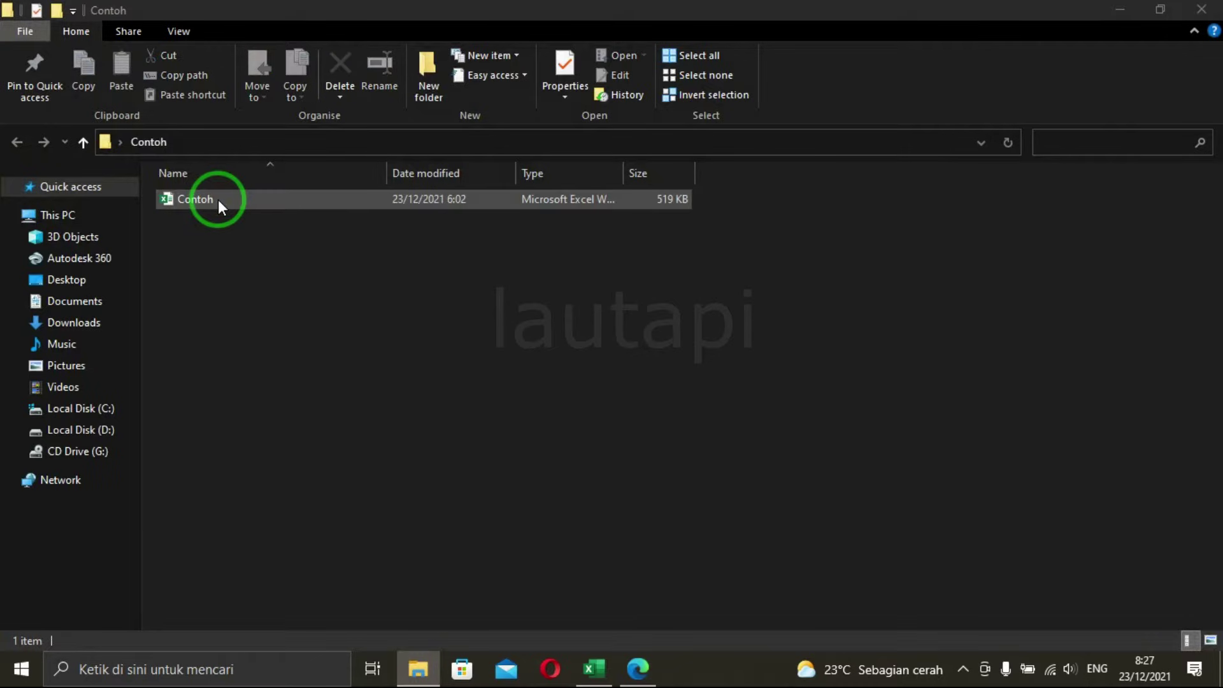
double_click(218, 200)
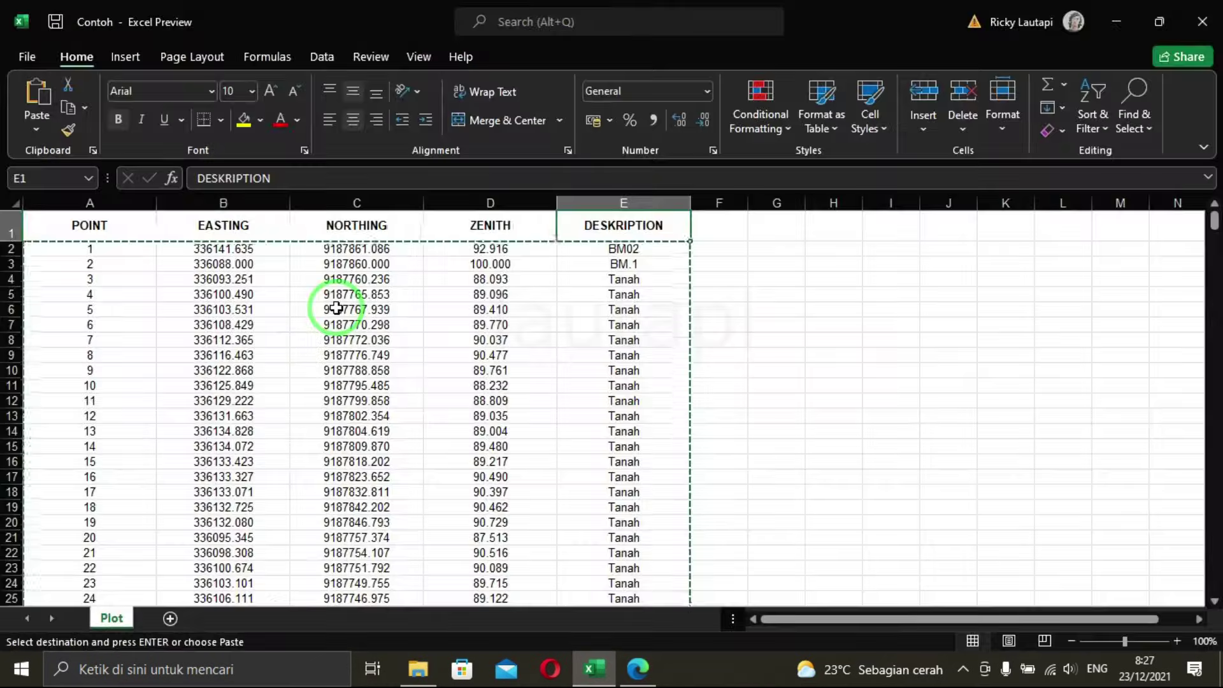
Cancel the pending copy and click through the NORTHING, coordinate and ZENITH cells.
click(336, 308)
key(Escape)
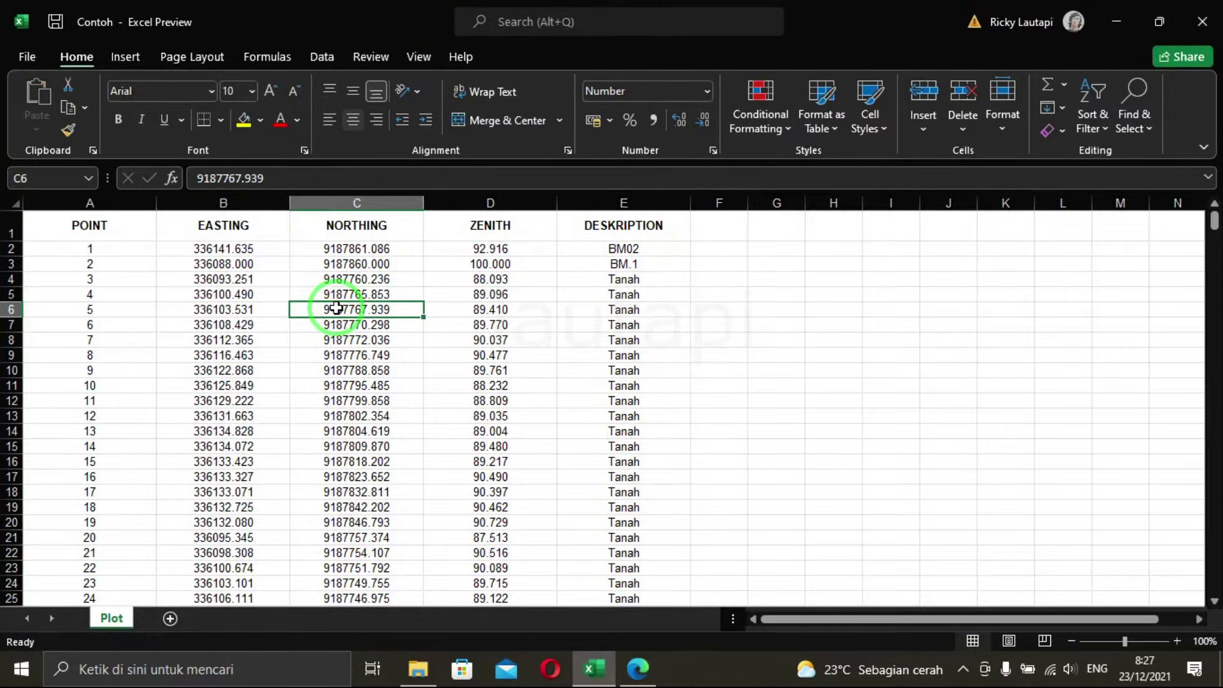
click(125, 277)
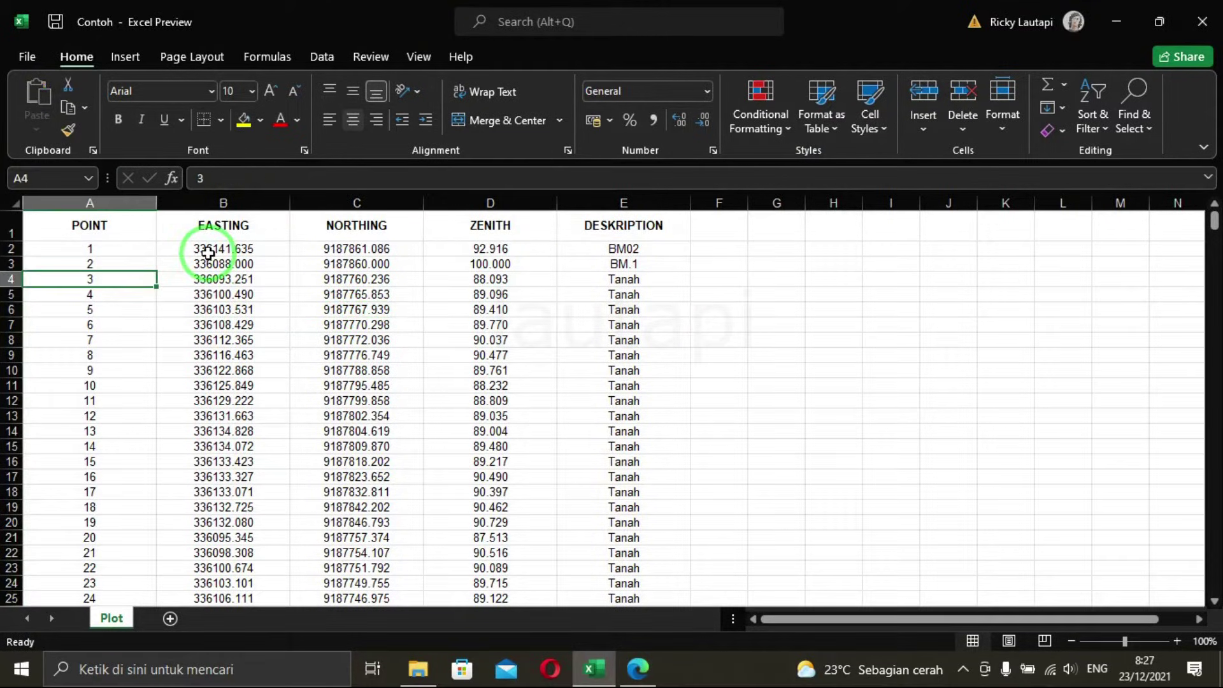
drag(207, 254, 471, 262)
click(465, 369)
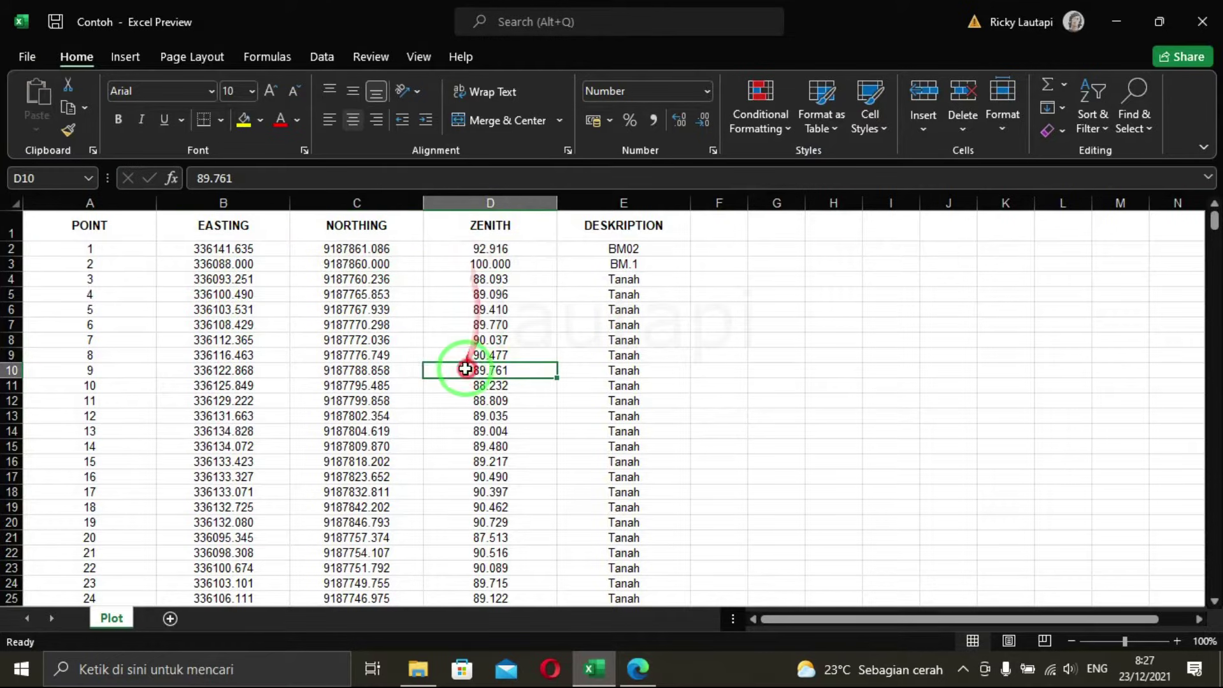
Try selecting the POINT, EASTING, NORTHING and ZENITH columns down to their last rows.
click(97, 226)
key(ctrl+shift+Down)
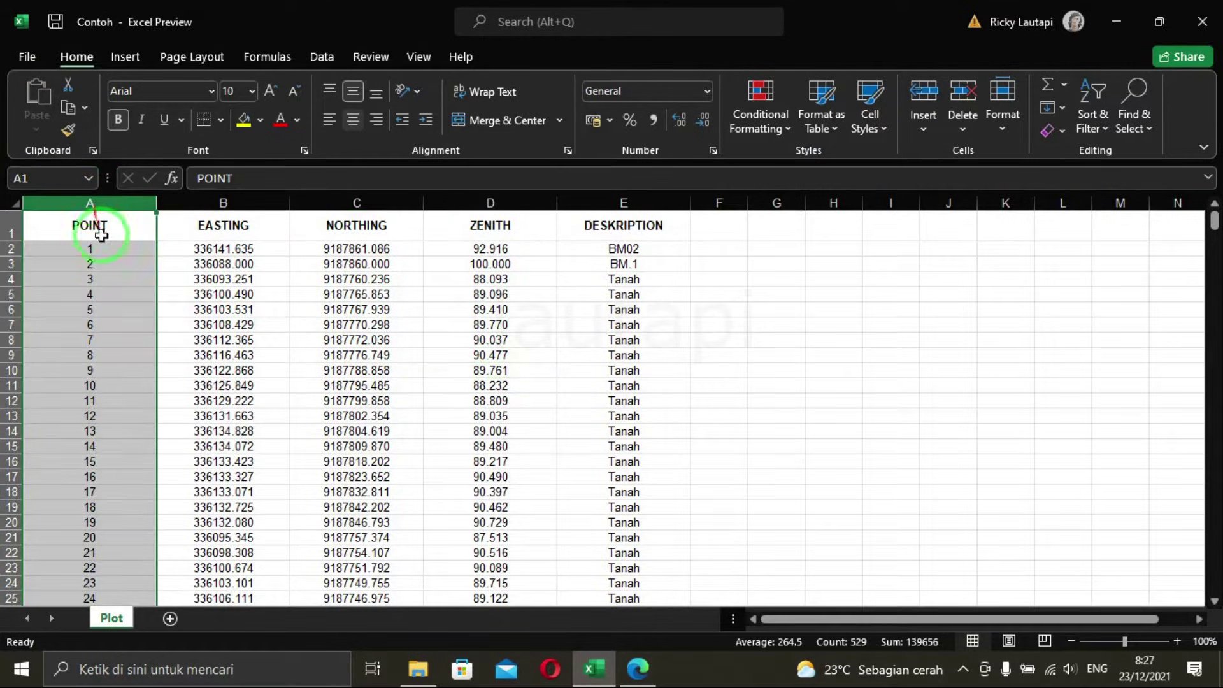
click(236, 220)
key(ctrl+shift+Down)
click(334, 220)
key(ctrl+shift+Down)
click(487, 220)
key(ctrl+shift+Down)
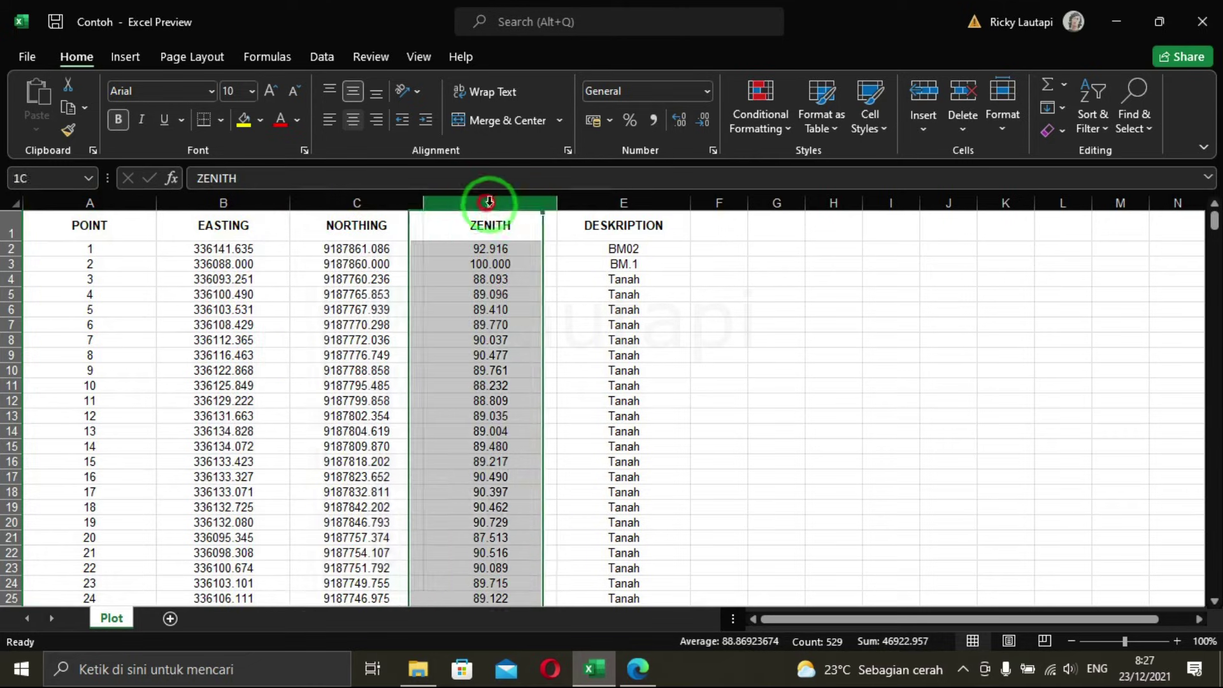
click(623, 194)
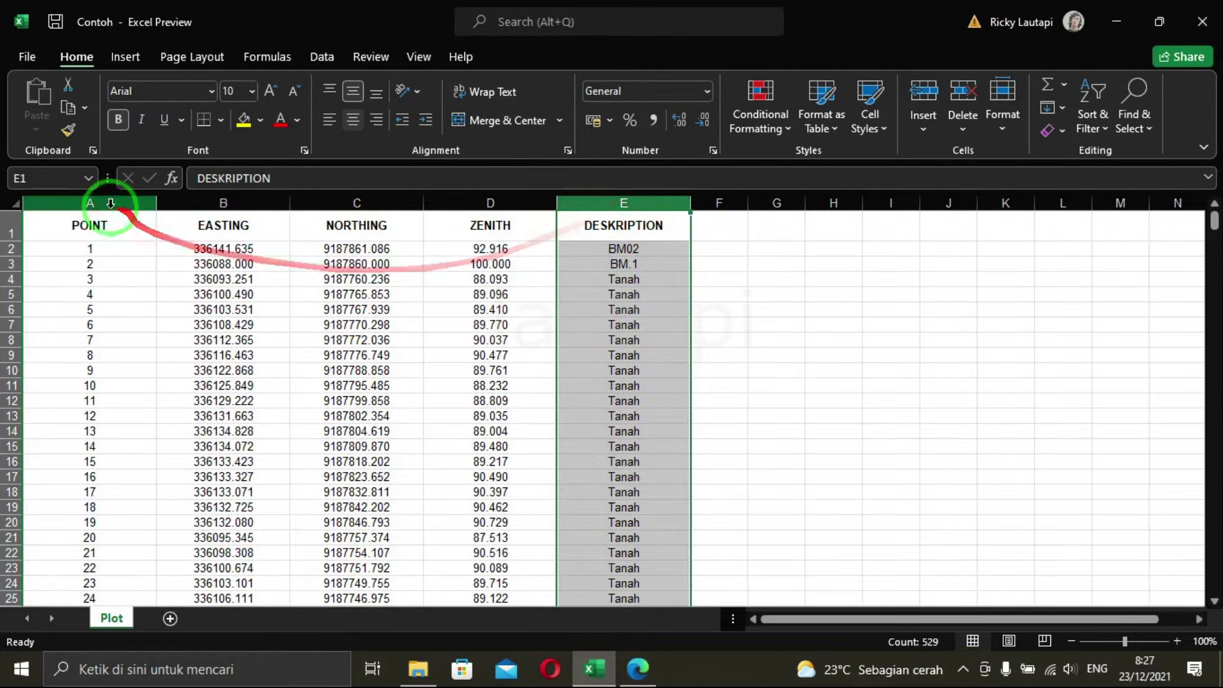
Click each column heading from POINT to DESKRIPTION, then cell E3.
click(105, 204)
click(242, 207)
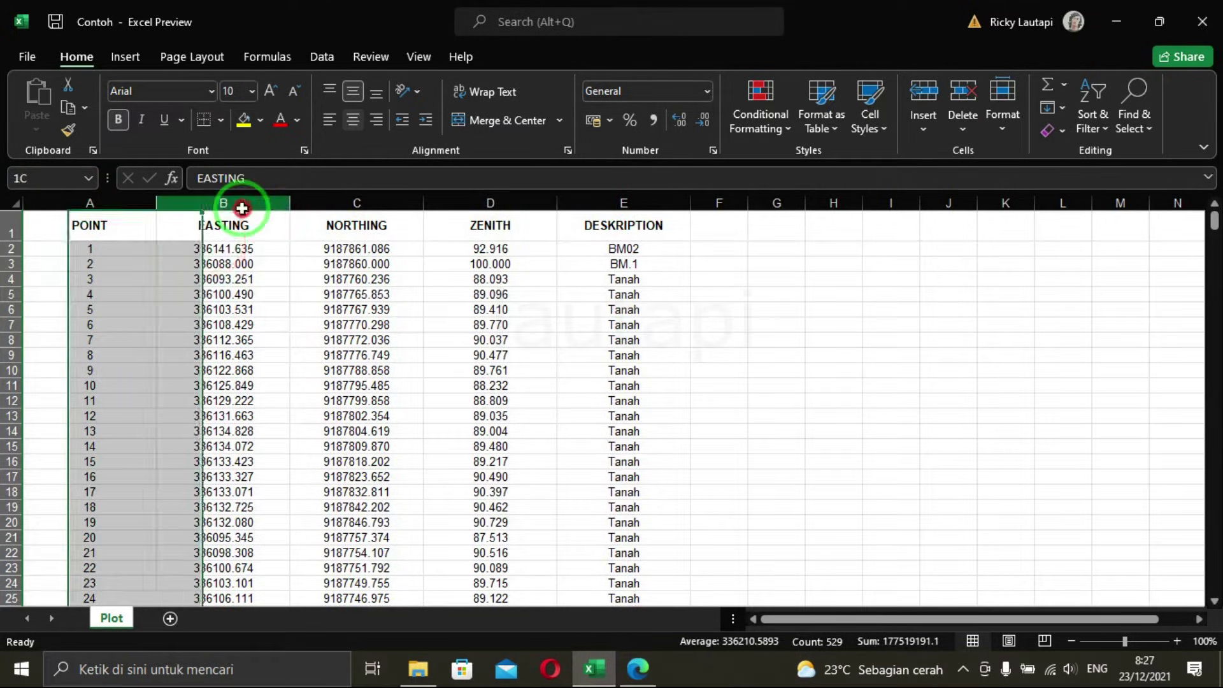
click(350, 204)
click(471, 205)
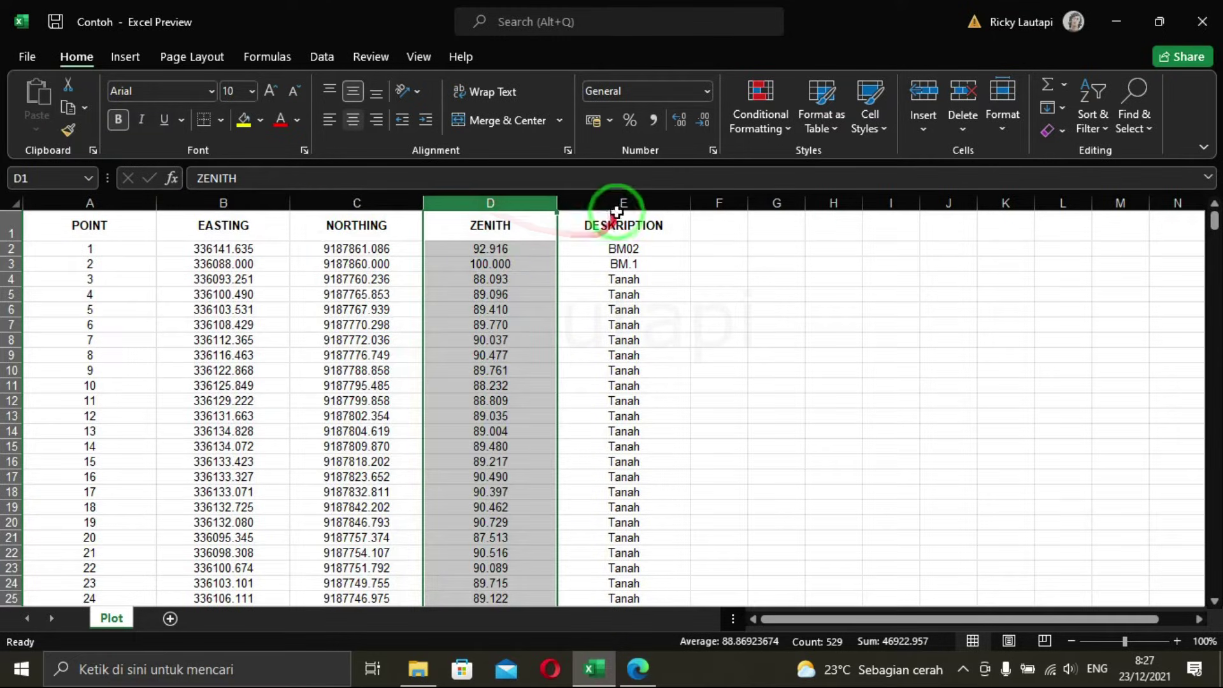
click(622, 203)
click(609, 268)
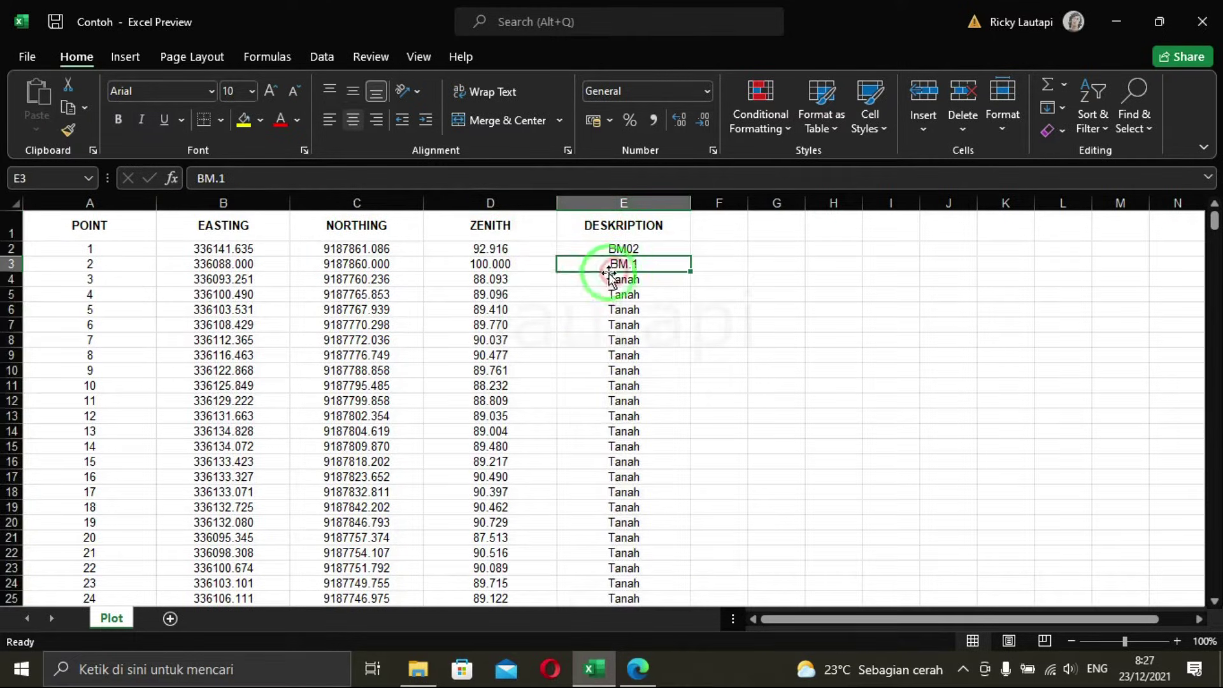
Select the data block A2:E529 and copy it.
click(94, 251)
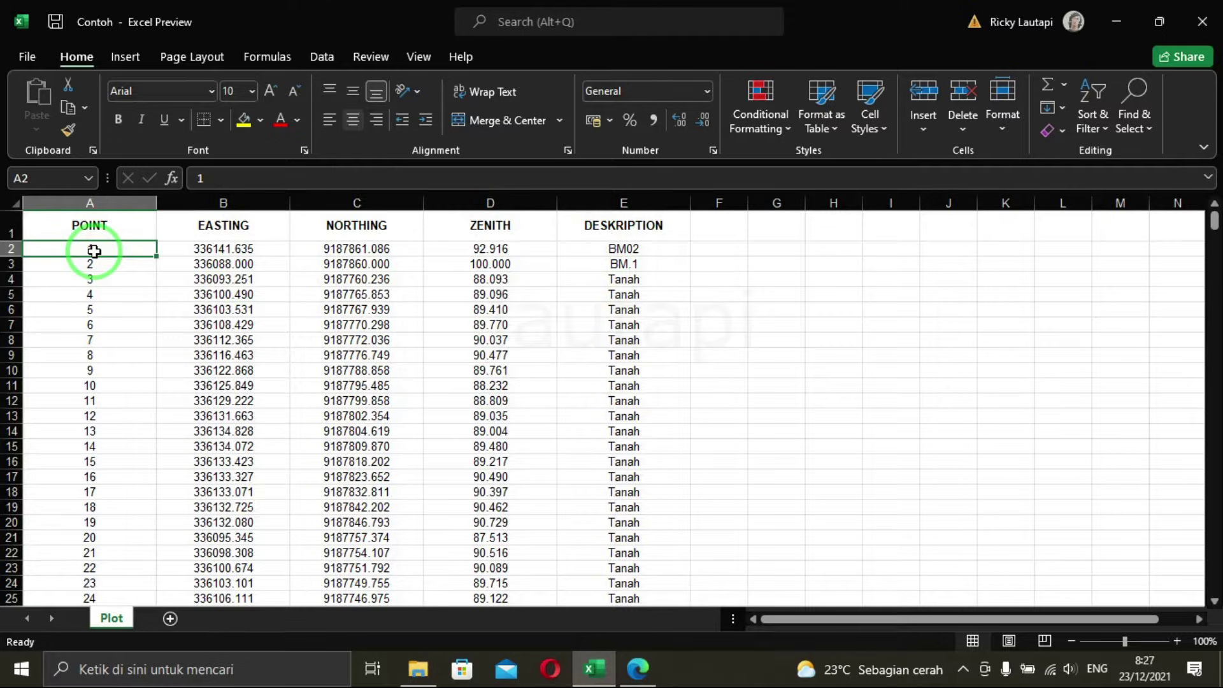
key(shift+Right)
key(shift+Right)
key(shift+Right)
key(shift+Right)
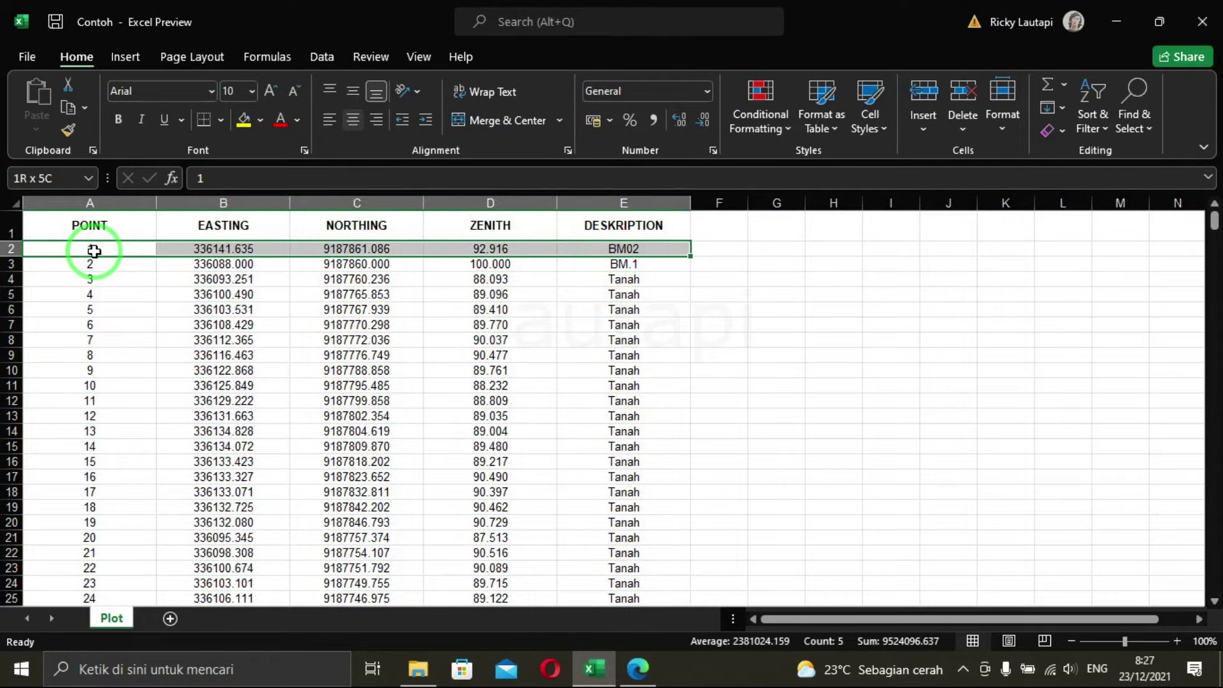
key(ctrl+shift+Down)
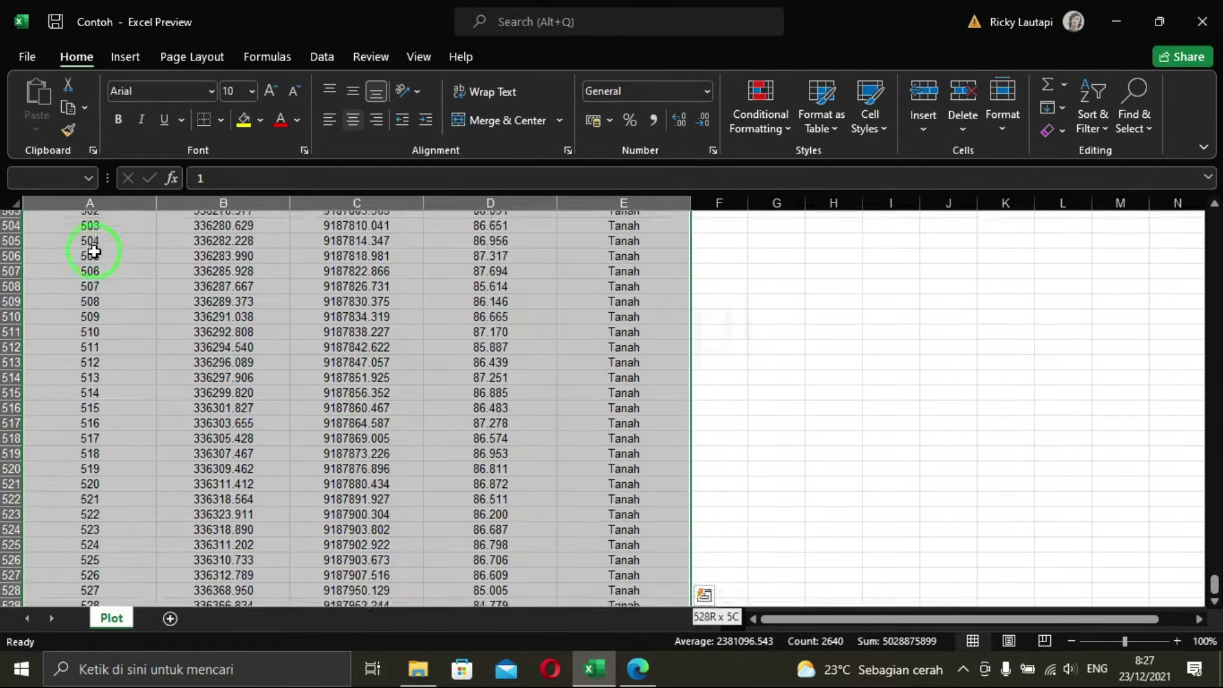
key(ctrl+q)
right_click(322, 345)
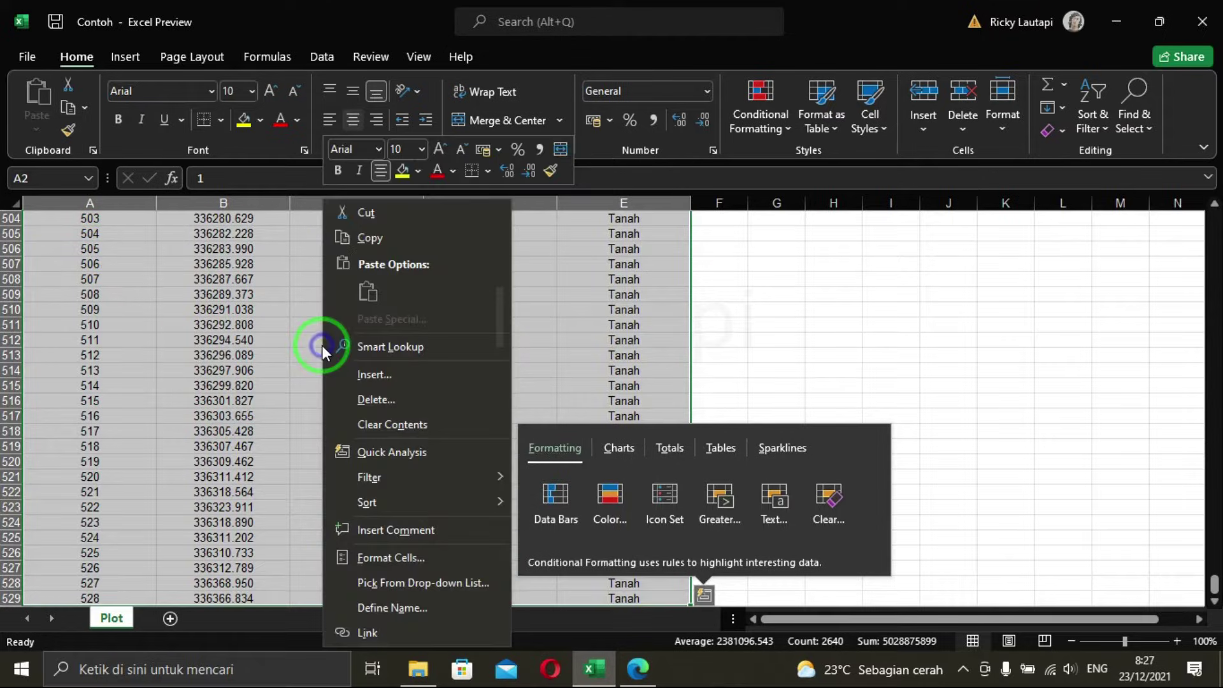
click(404, 247)
key(ctrl+BackSpace)
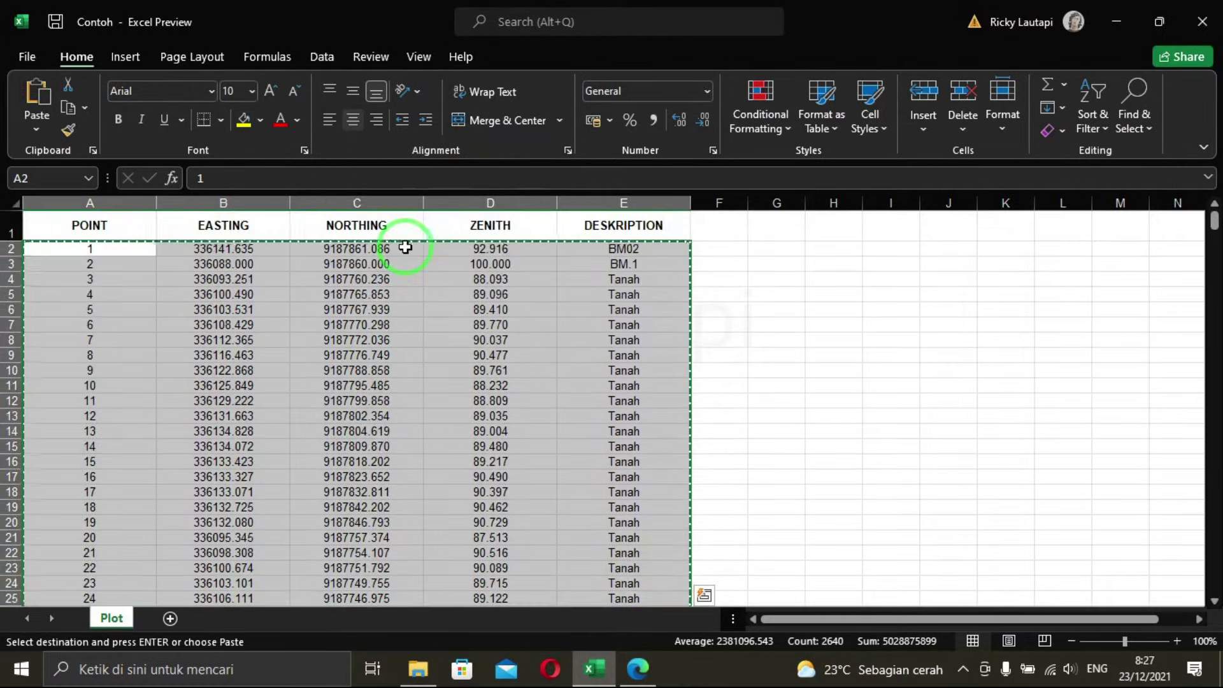
click(133, 666)
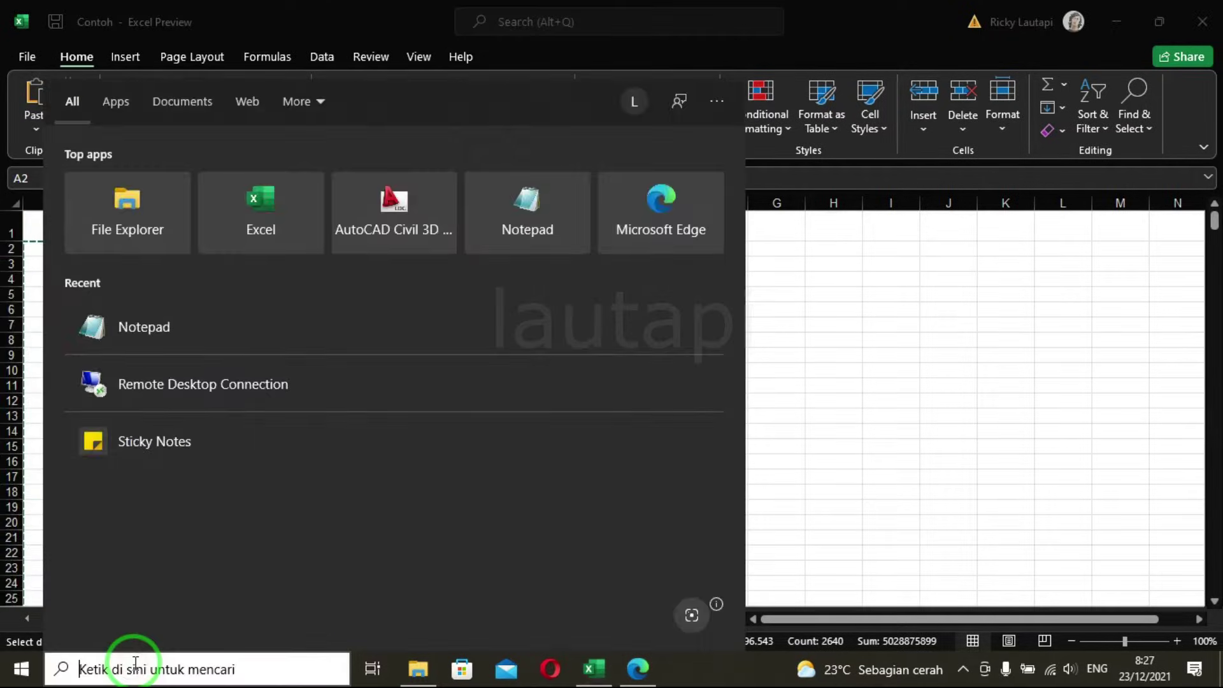
Launch Notepad, paste the copied point data, and maximize the window.
text(notep)
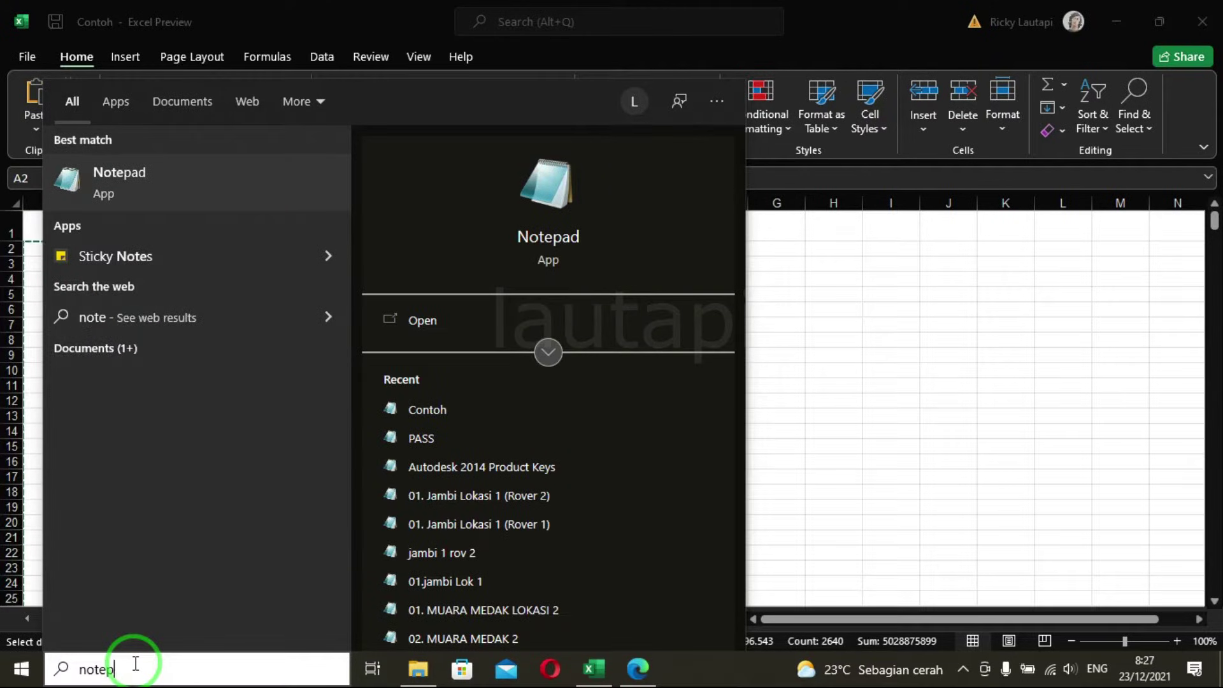
text(ad)
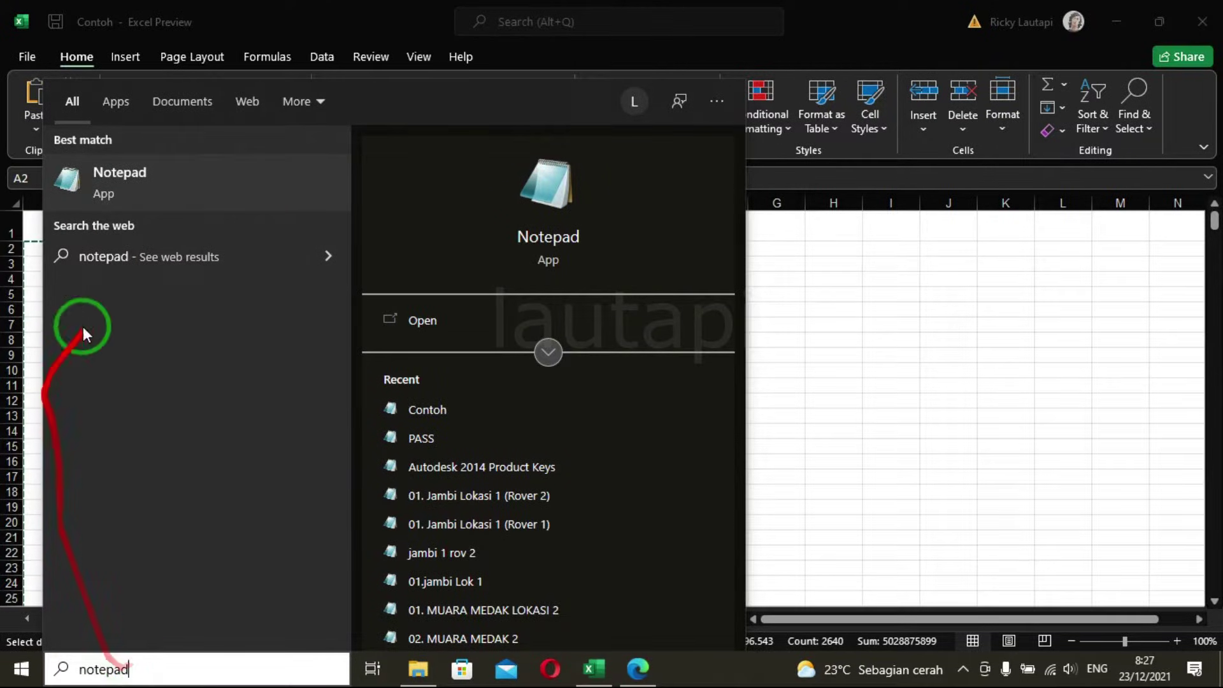
click(171, 202)
right_click(184, 244)
click(169, 317)
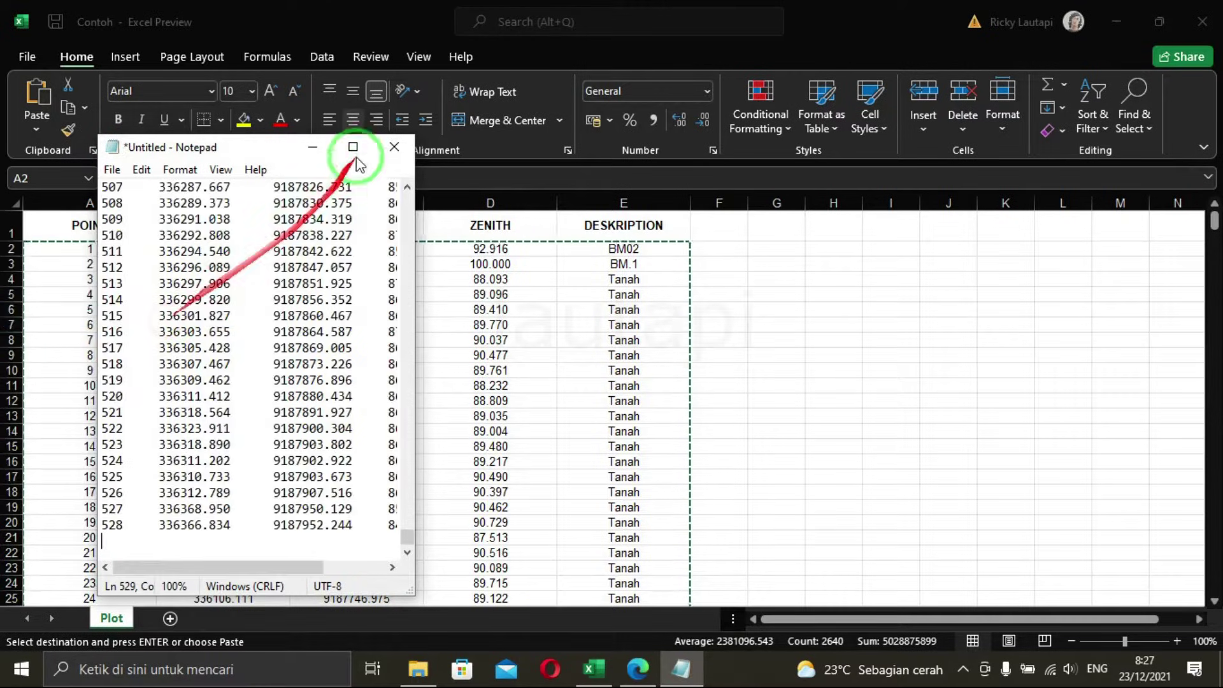
click(353, 147)
scroll(440, 270, up, 9)
scroll(442, 273, up, 5)
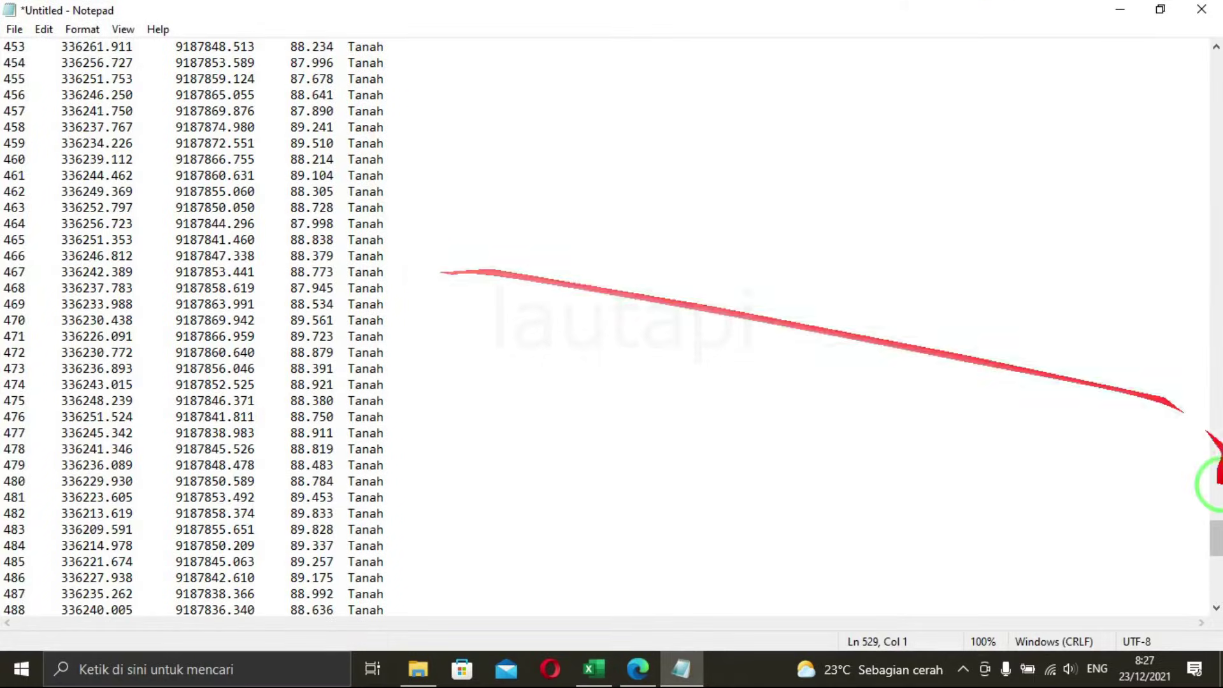
drag(1215, 544, 1215, 70)
scroll(566, 249, up, 1)
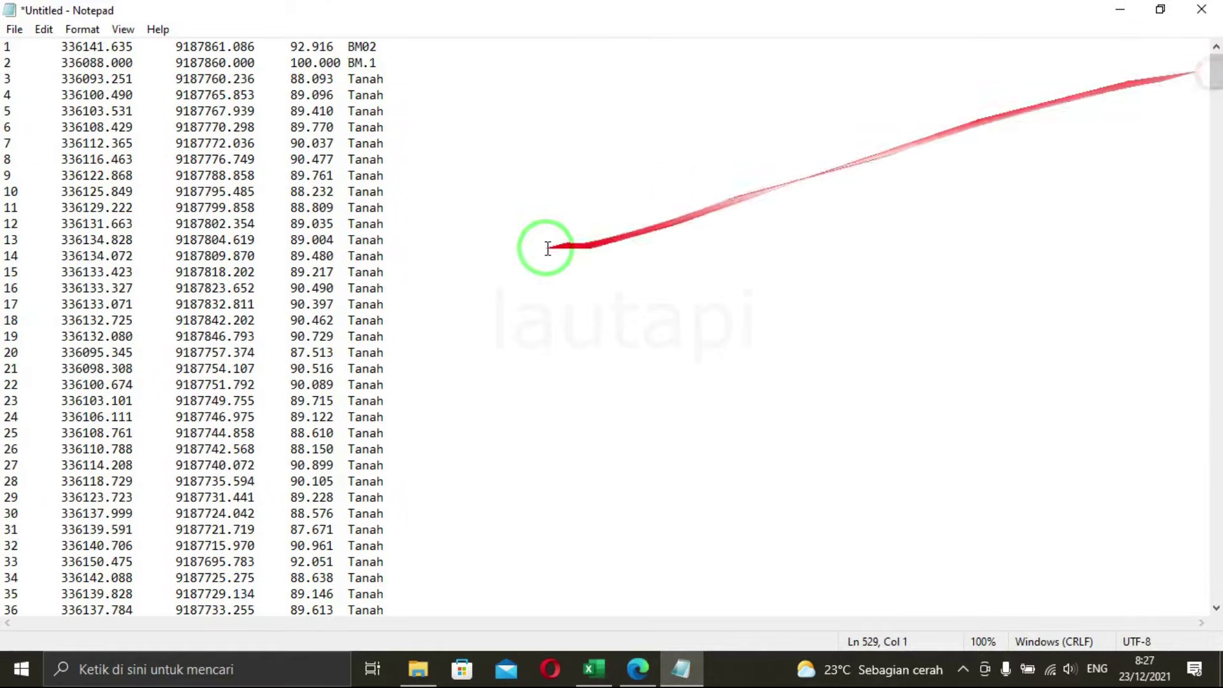
Save the text as Contoh.txt in the Desktop Contoh folder and close Notepad.
click(14, 29)
click(55, 116)
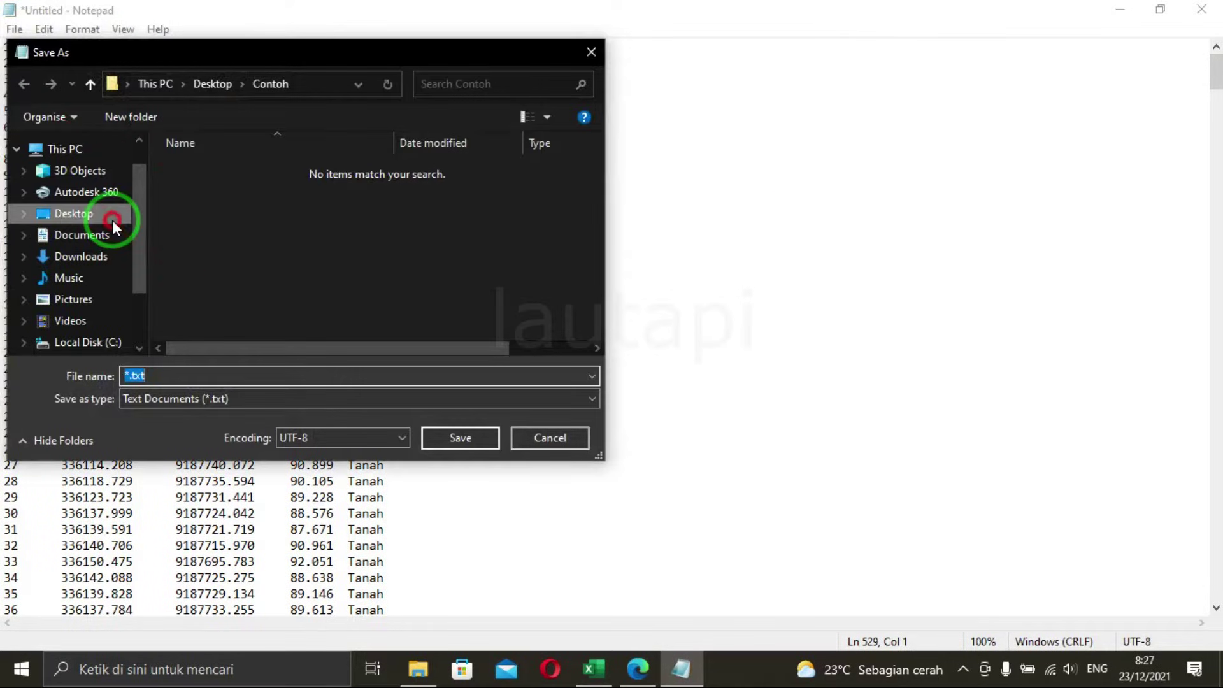
click(112, 219)
double_click(213, 212)
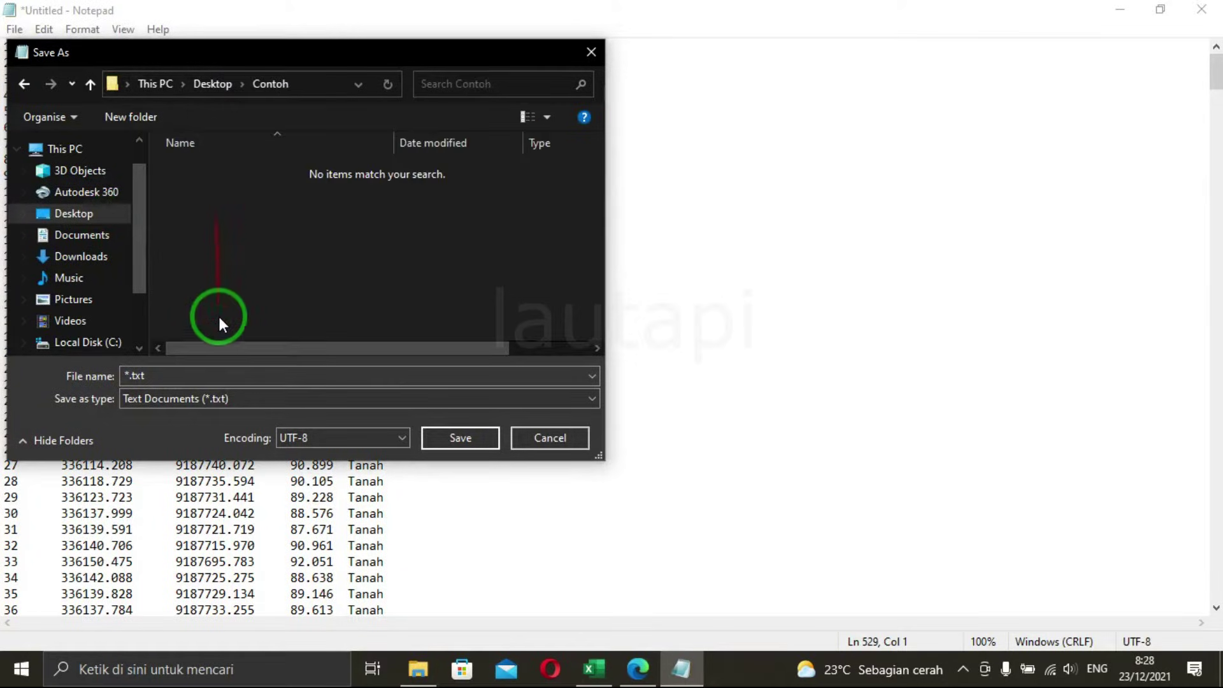
double_click(127, 373)
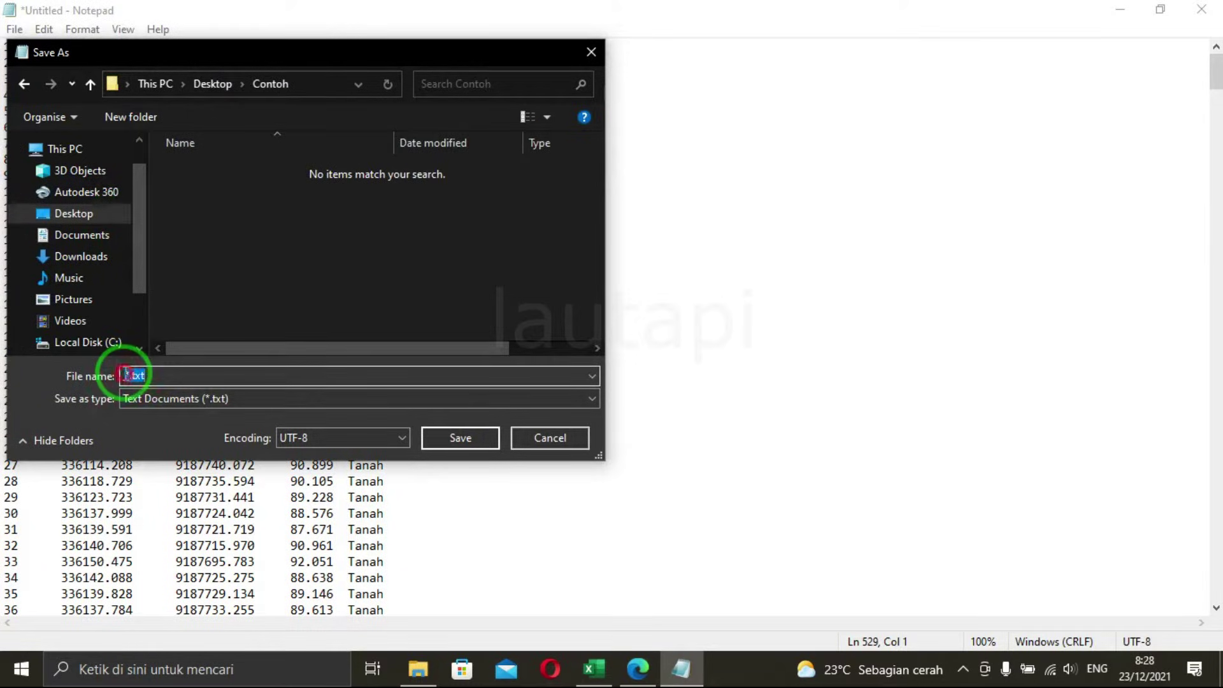
click(127, 373)
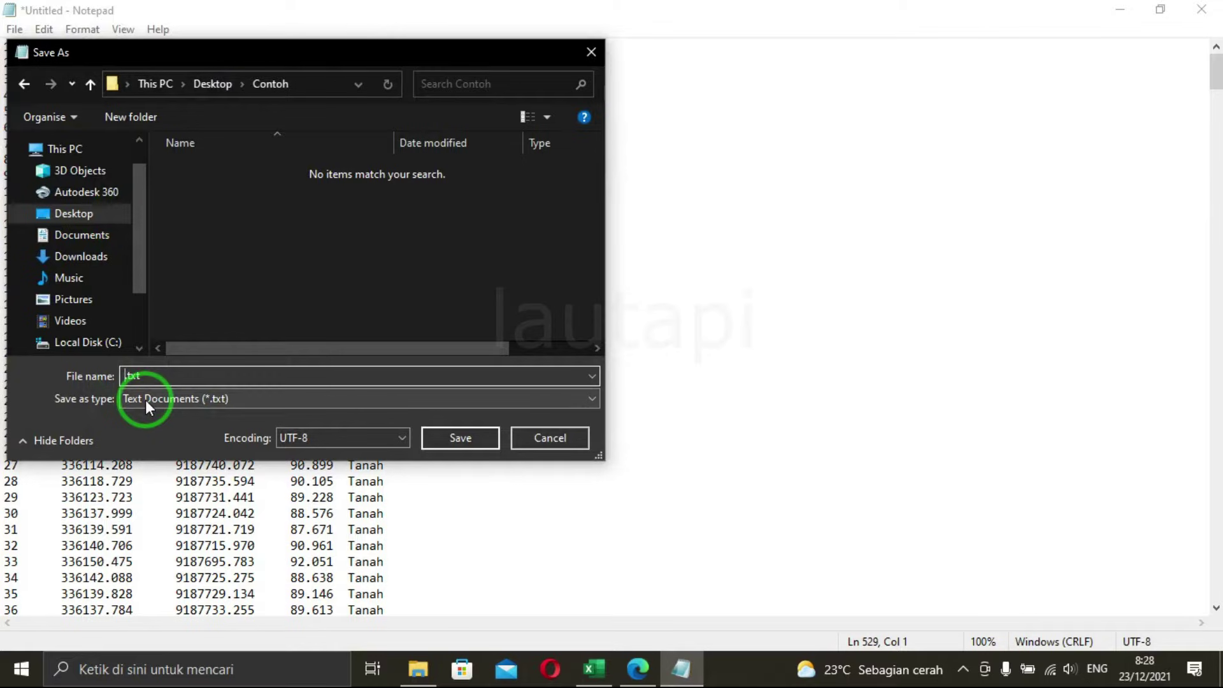
text(Contoh)
click(475, 443)
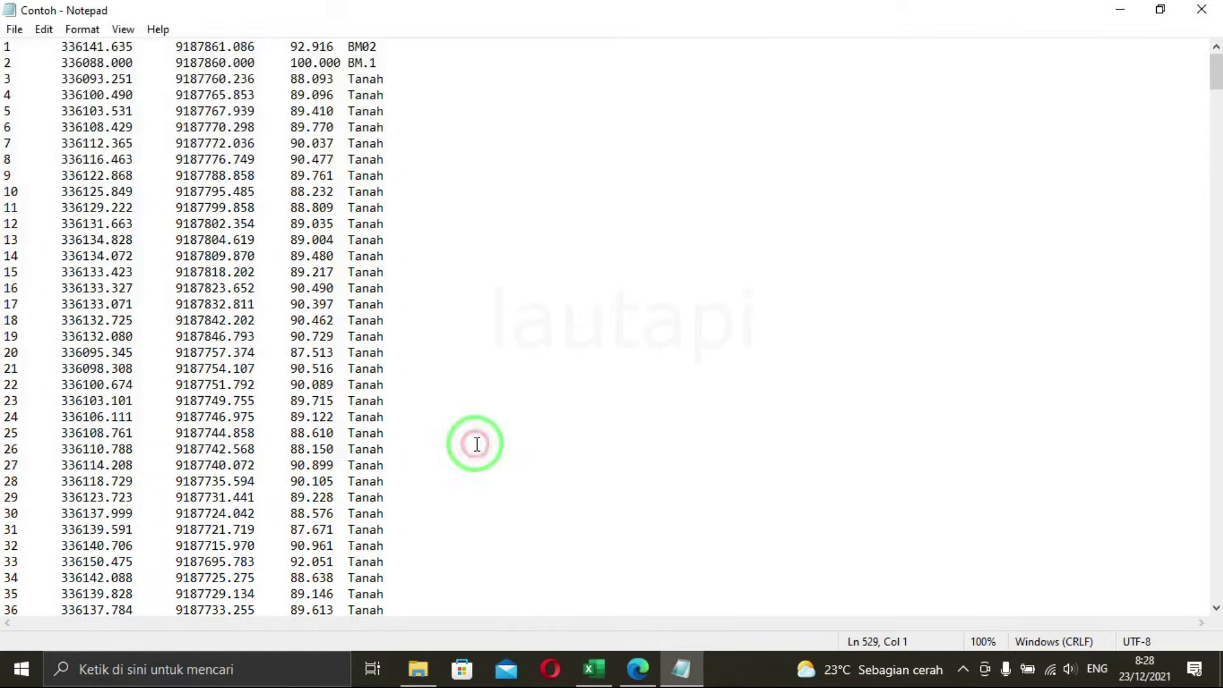
click(1201, 8)
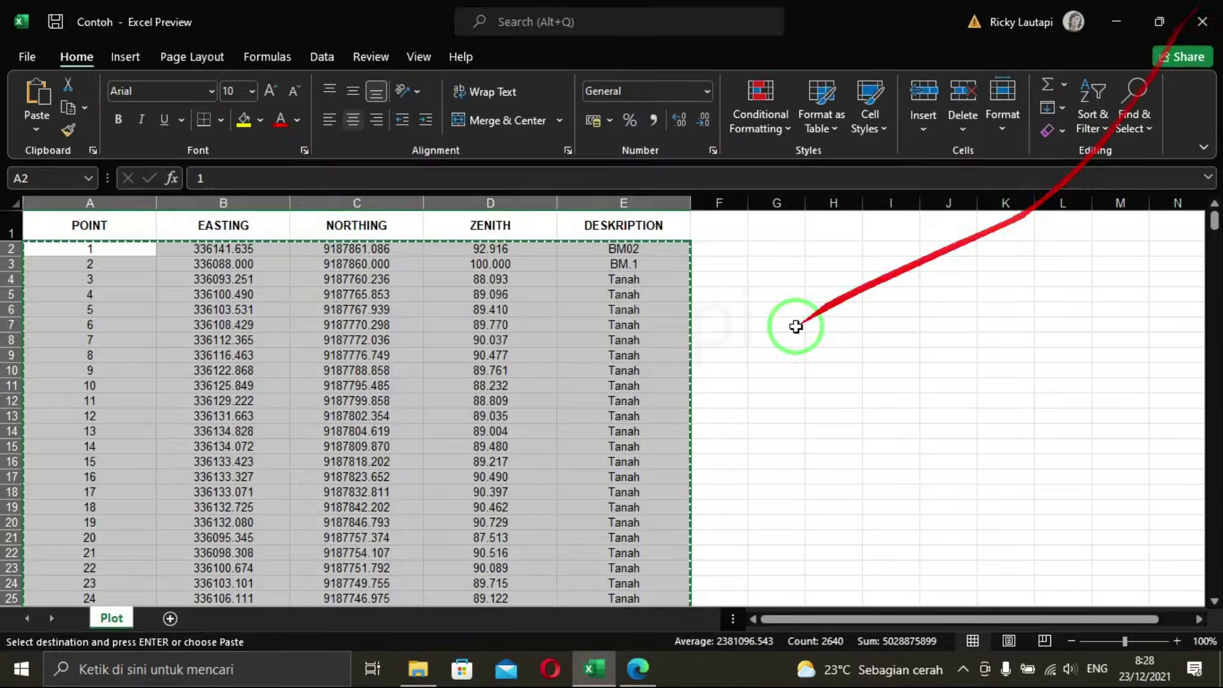
Minimize Excel and the Contoh folder, refresh the desktop, and start Civil 3D 2014 Metric.
click(1115, 22)
right_click(255, 456)
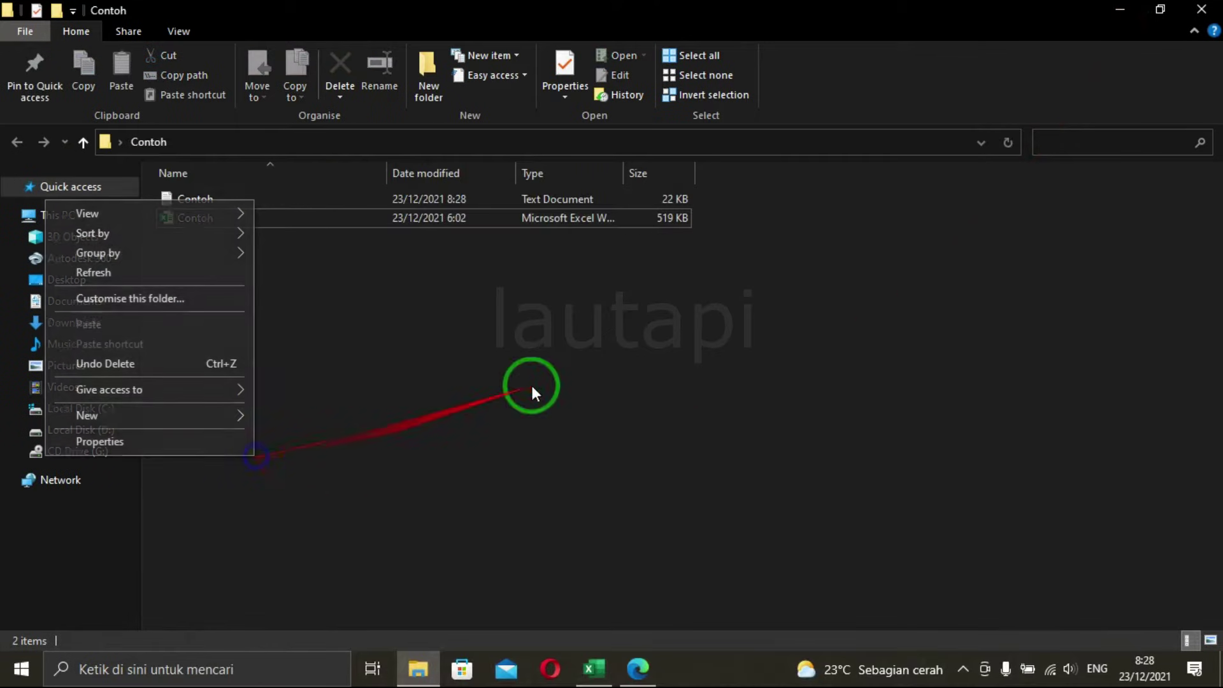
click(1120, 9)
right_click(390, 312)
click(374, 364)
click(16, 669)
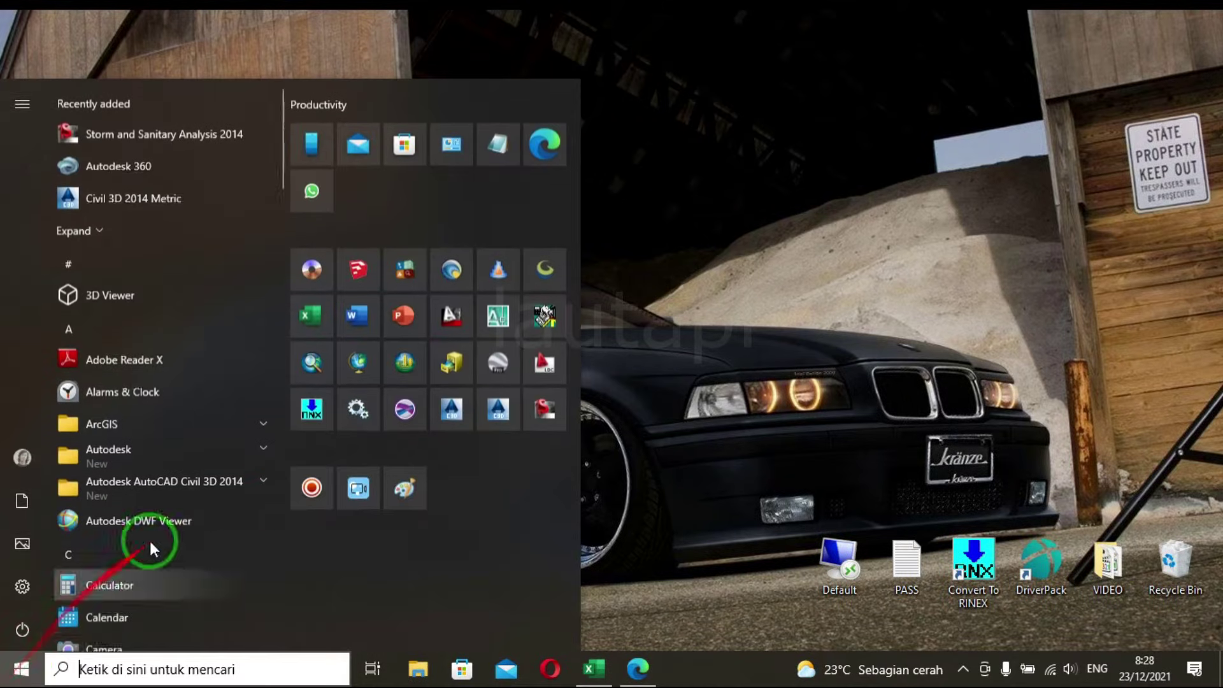
click(500, 408)
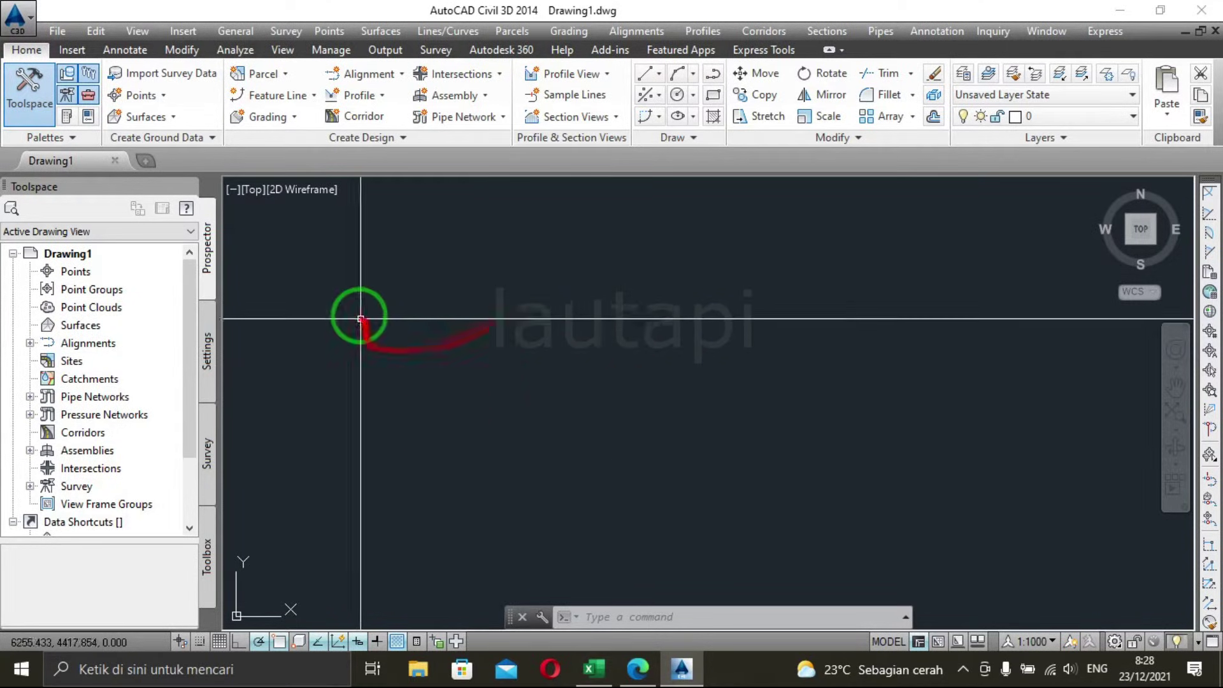
Open the Create Points toolbar from Drawing1's Points collection in Prospector.
click(80, 274)
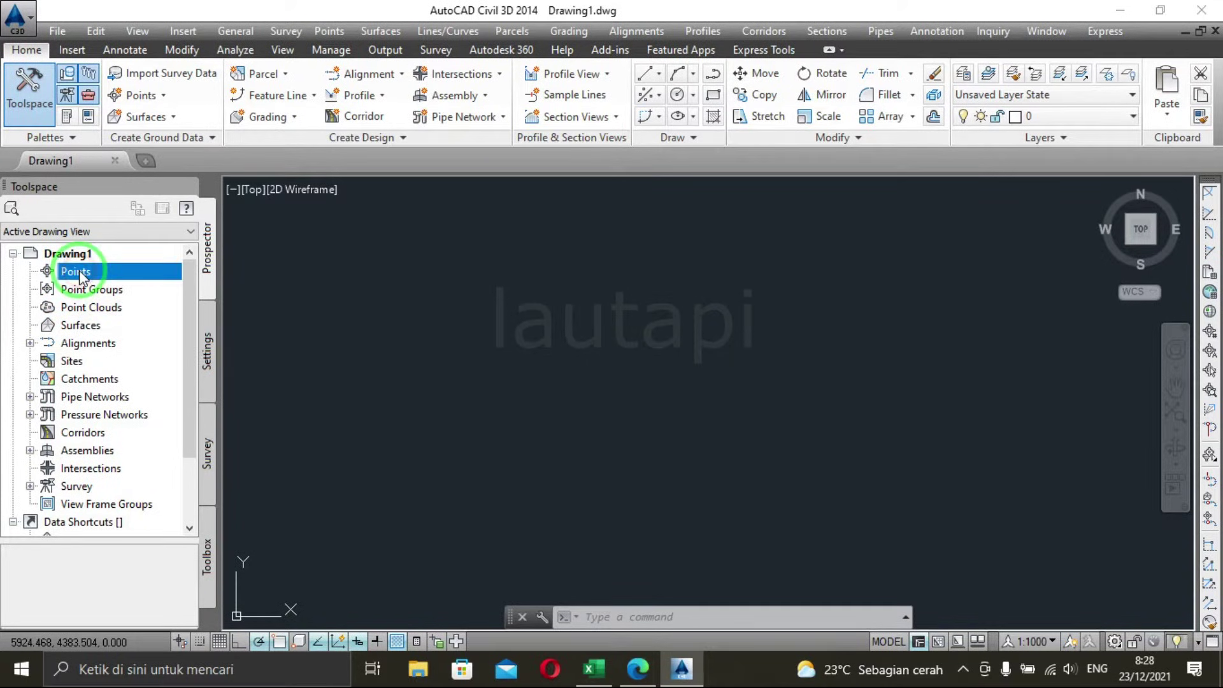
right_click(79, 275)
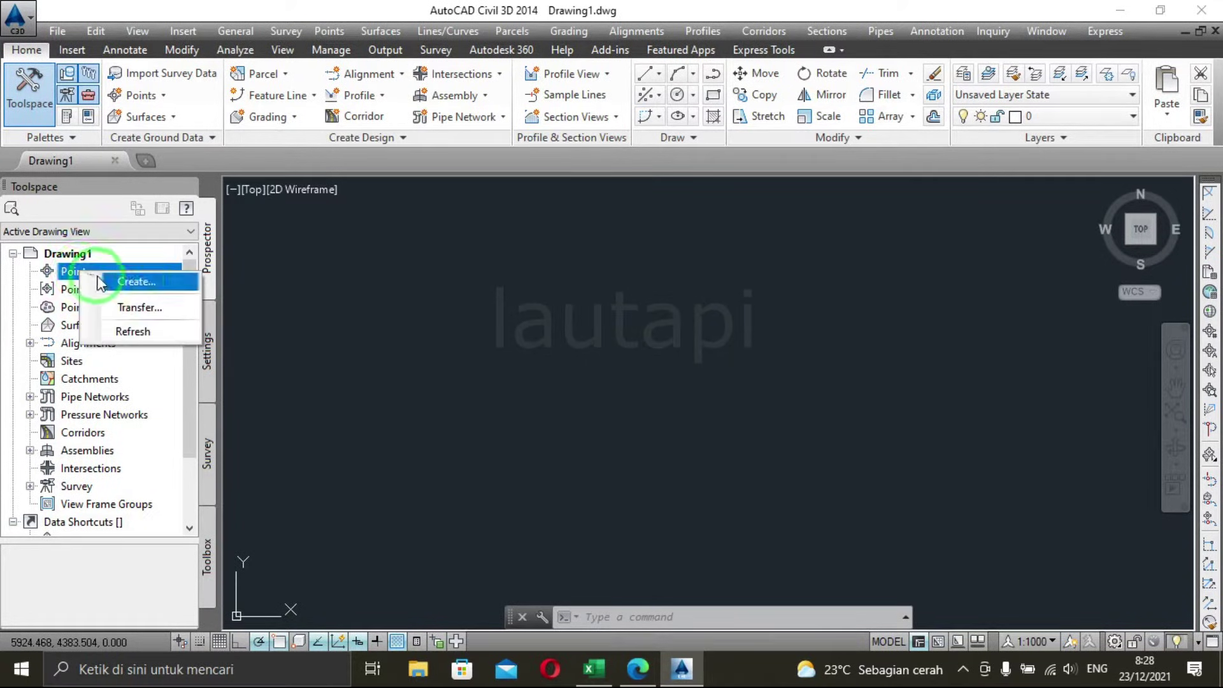
click(151, 285)
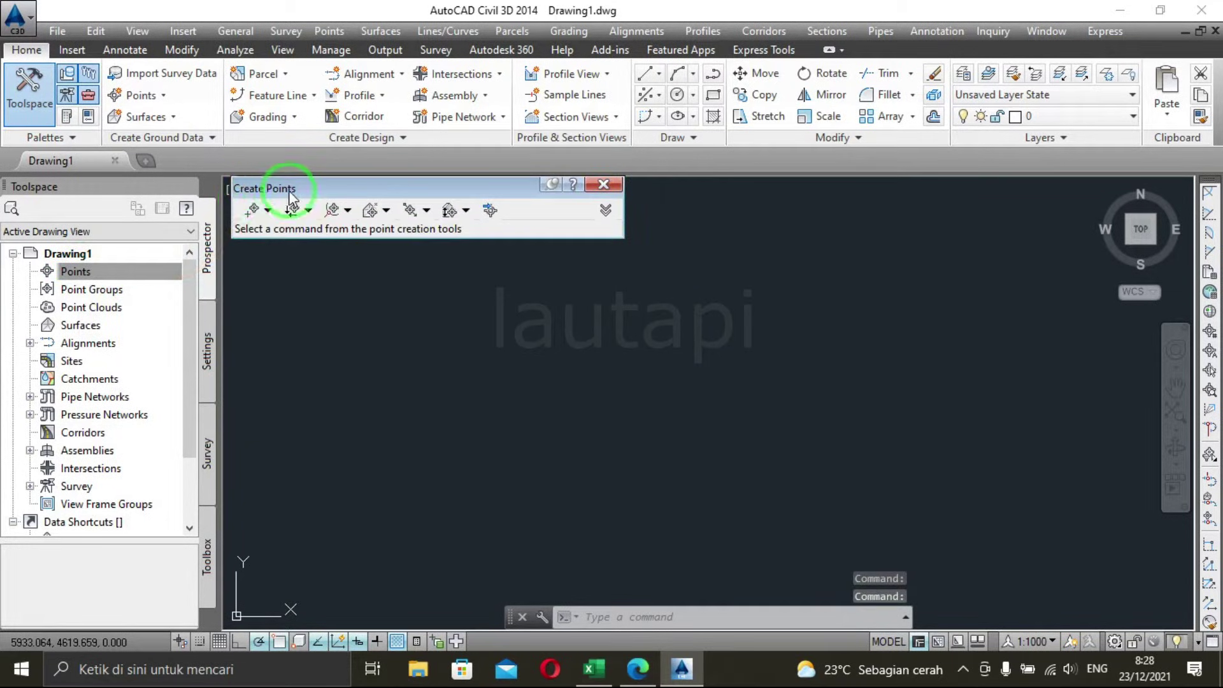
Add Contoh.txt as the Import Points source with PENZD (space delimited) format.
click(491, 210)
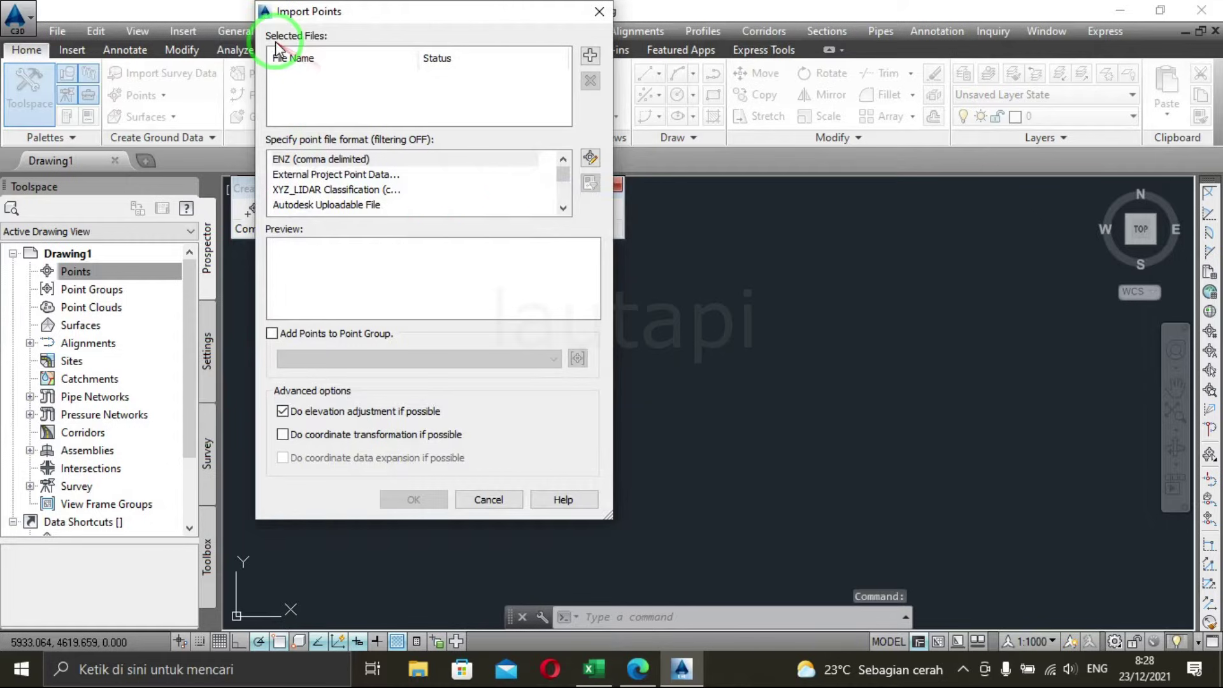
click(590, 57)
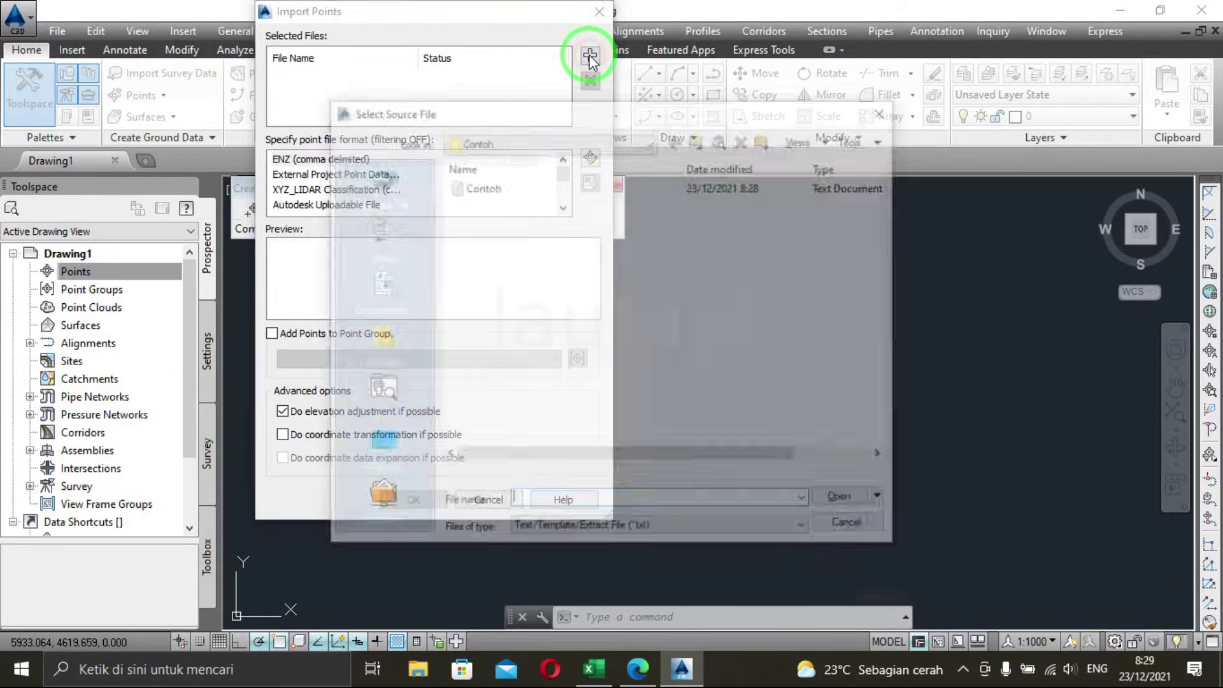
click(481, 186)
click(835, 500)
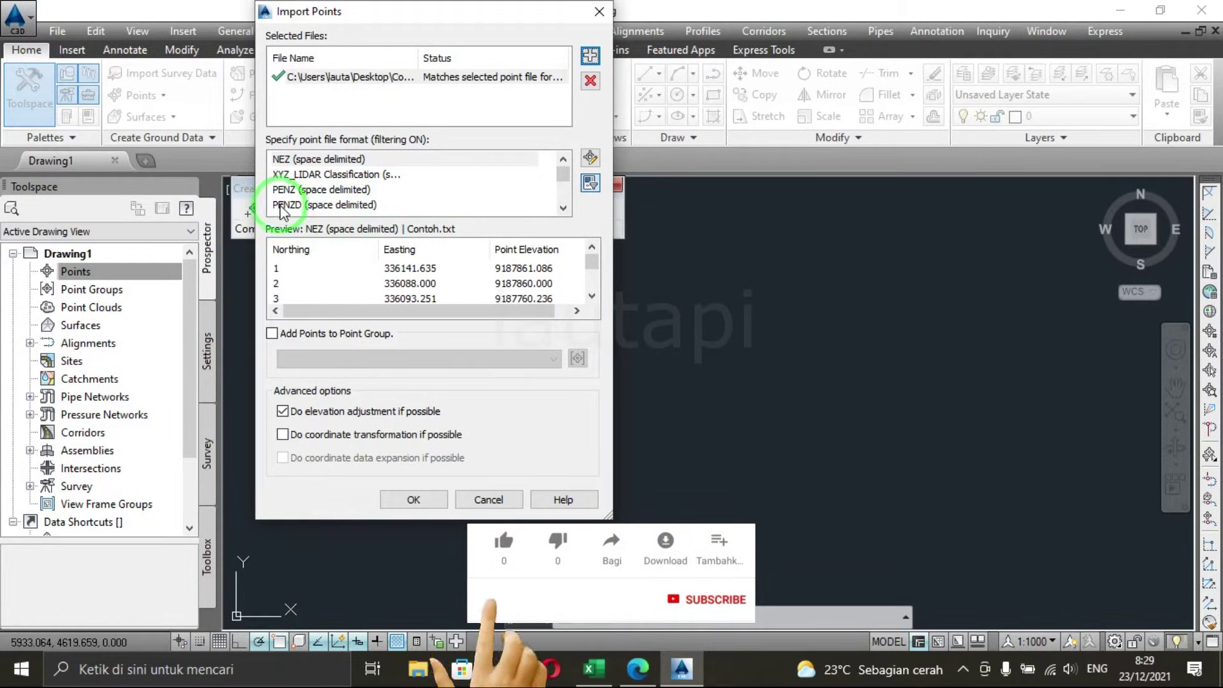
click(354, 205)
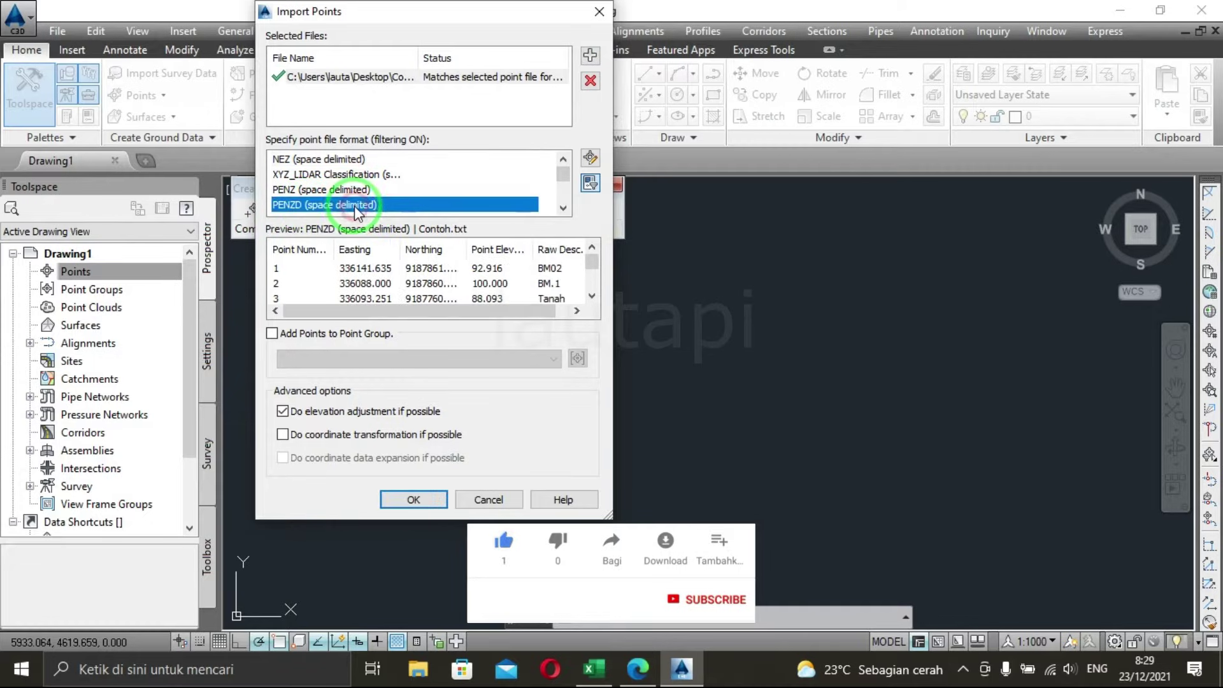
Check the Excel column order POINT, EASTING, NORTHING, ZENITH, DESKRIPTION, then return to Civil 3D.
click(598, 676)
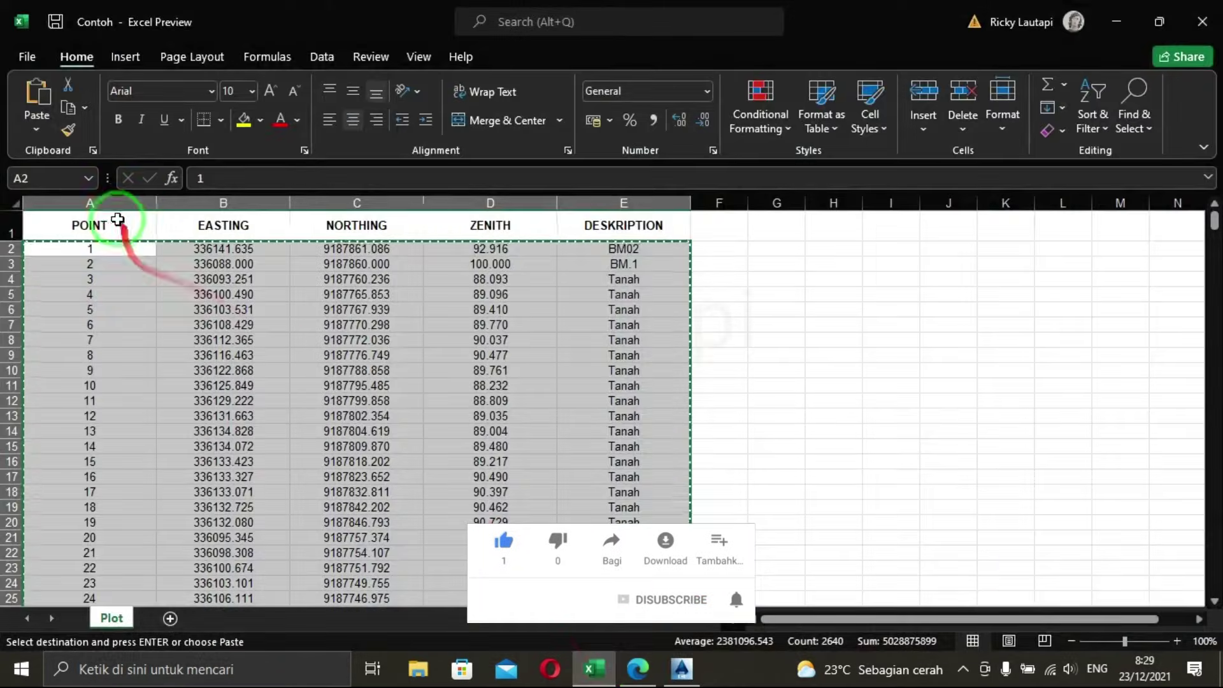
click(117, 220)
click(188, 224)
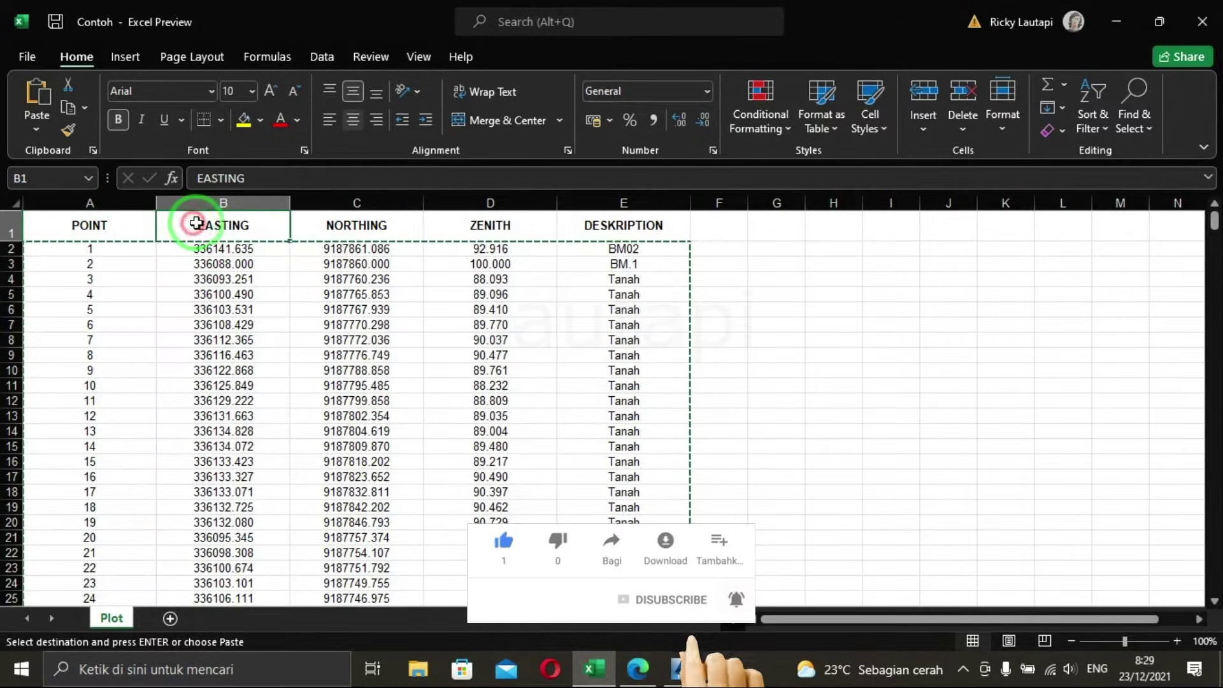
click(328, 223)
click(459, 224)
click(628, 232)
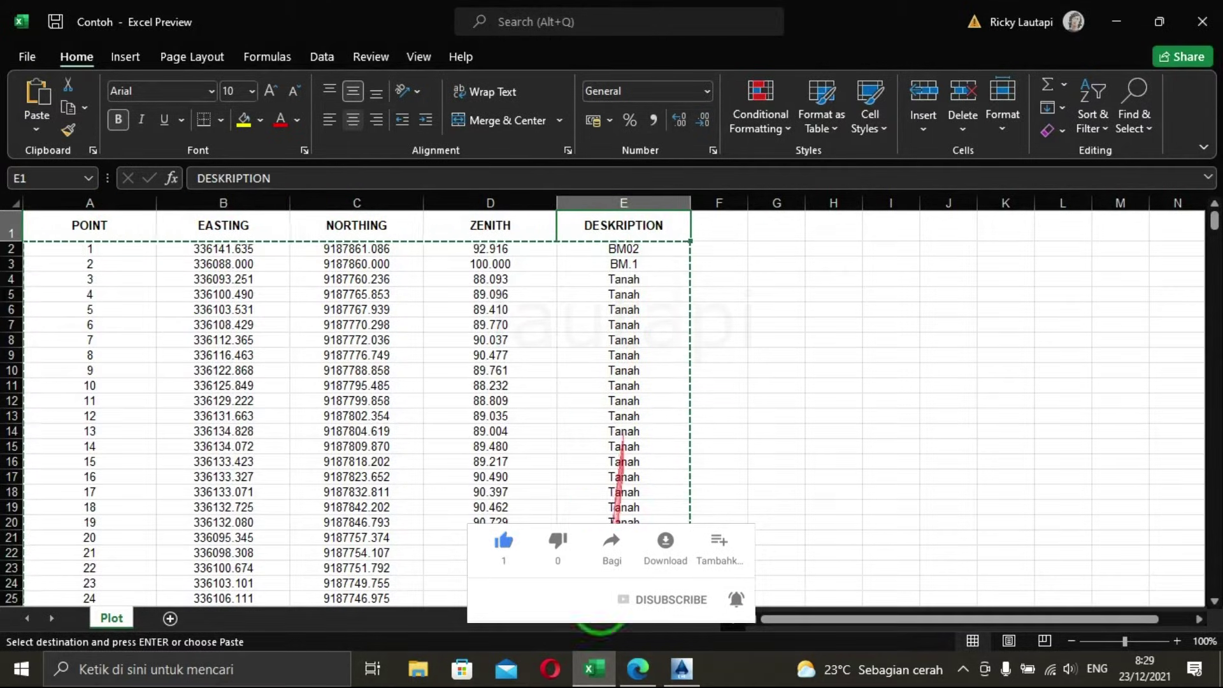
click(680, 674)
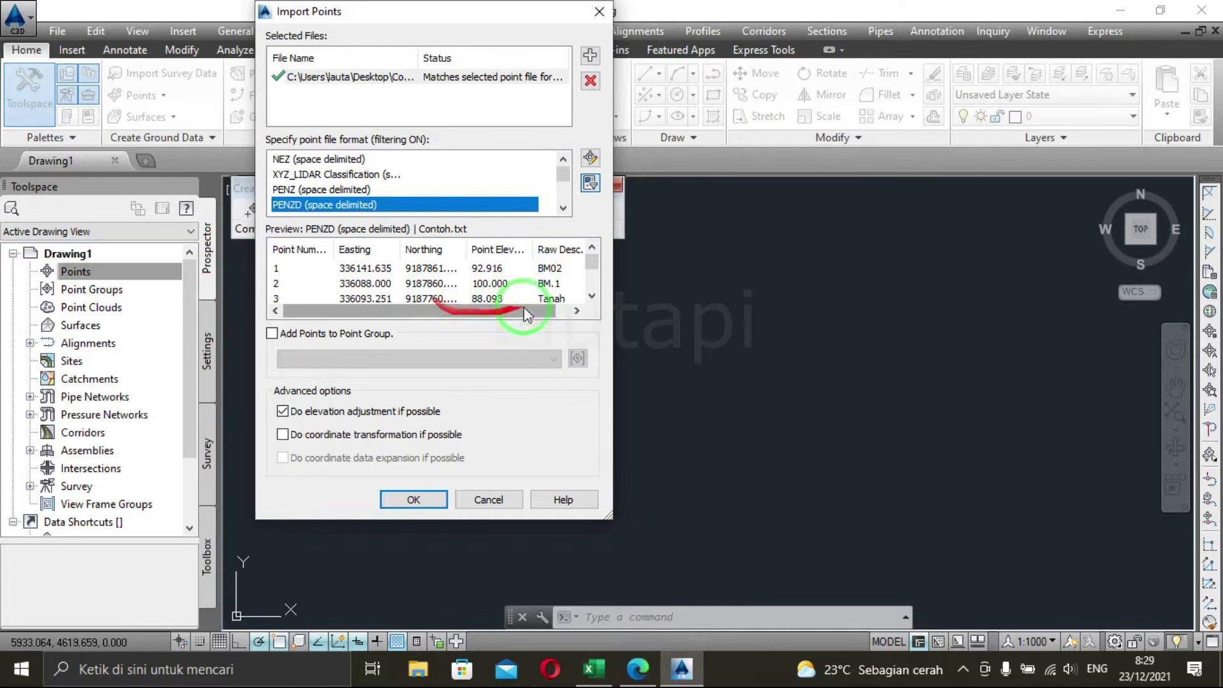
Send the imported Contoh points to a new point group 01.Point and run the import.
click(272, 334)
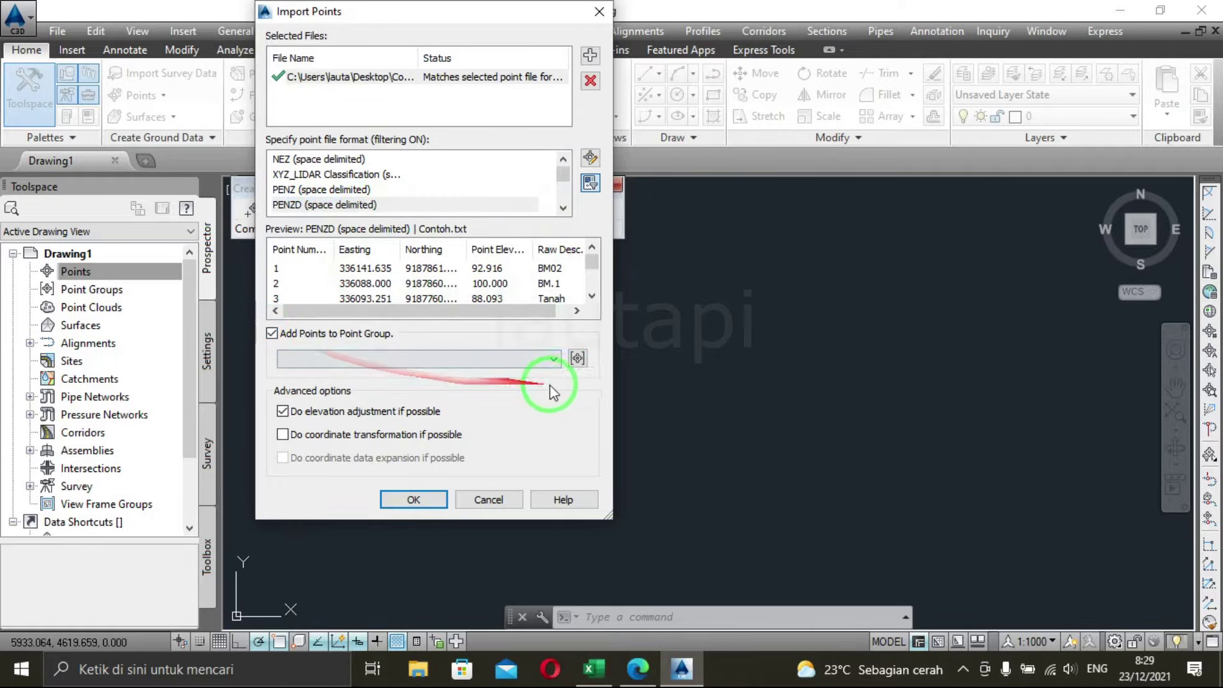
click(578, 359)
text(01.Point)
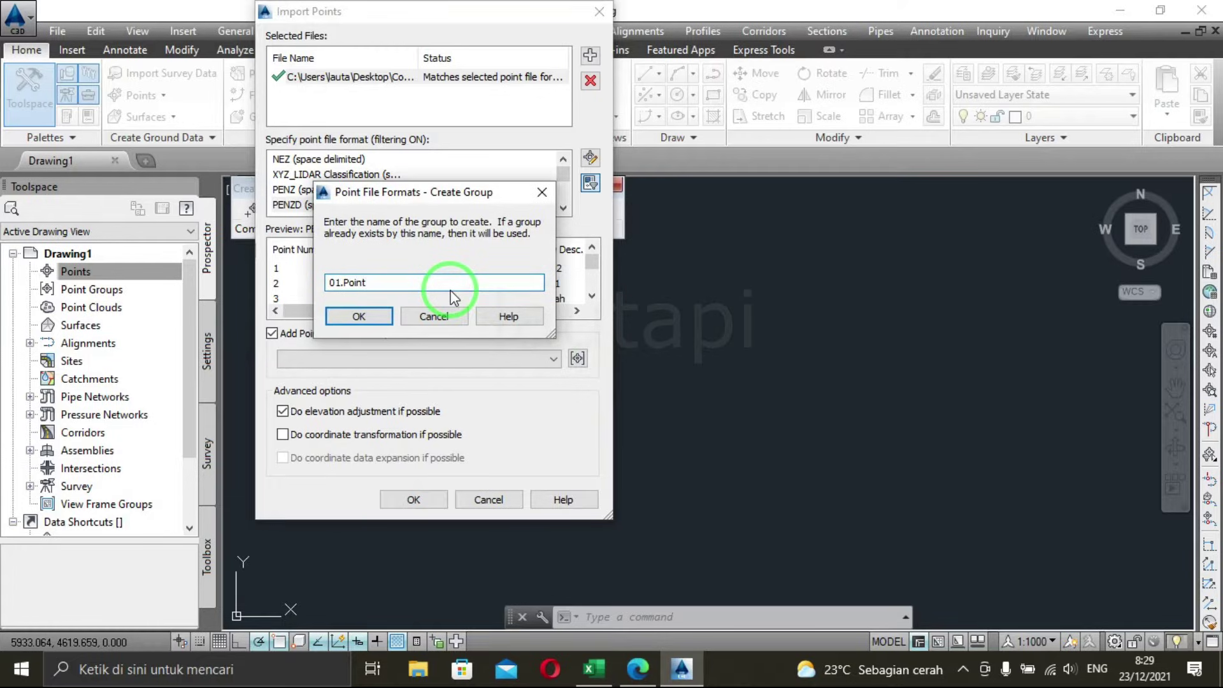
click(370, 319)
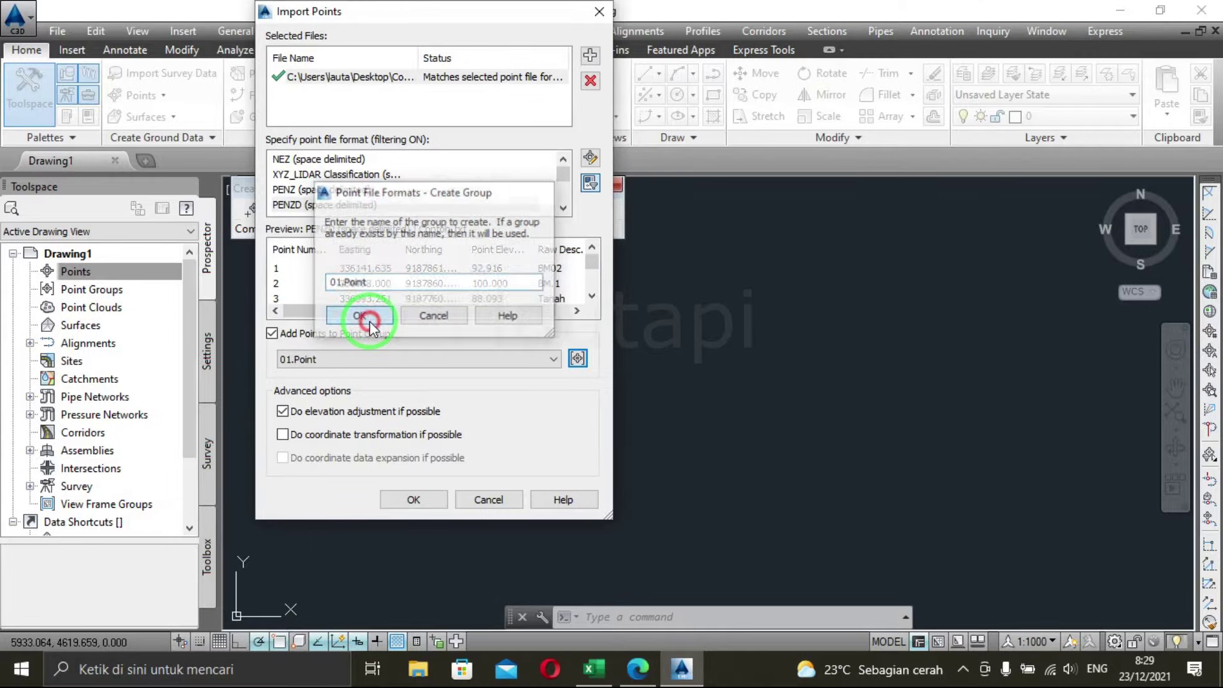
click(438, 501)
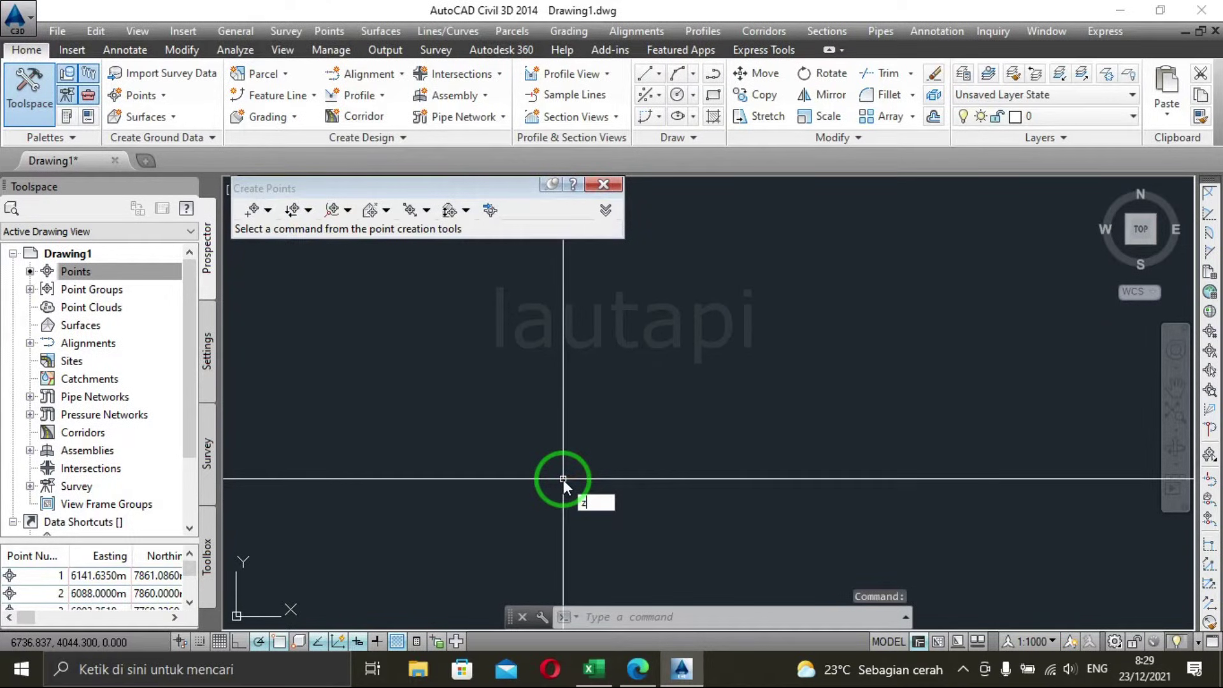
Zoom to extents and pan around the imported point cloud.
key(Return)
text(e)
key(Return)
scroll(677, 450, up, 1)
scroll(715, 414, up, 3)
scroll(709, 415, up, 4)
scroll(714, 412, up, 2)
scroll(713, 412, down, 5)
scroll(707, 414, down, 2)
scroll(663, 418, down, 1)
scroll(617, 363, up, 2)
scroll(612, 446, down, 1)
scroll(623, 445, up, 1)
middle_drag(617, 415, 594, 422)
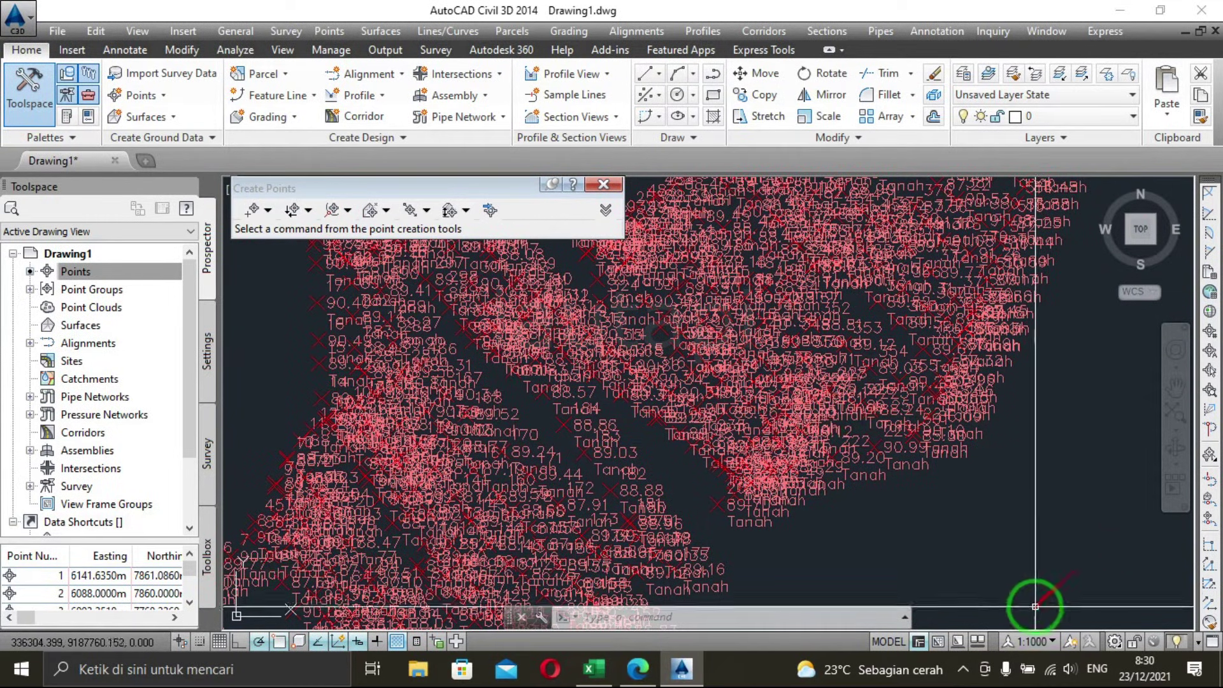
Set the annotation scale to 1:1, then to 1:100.
click(1045, 639)
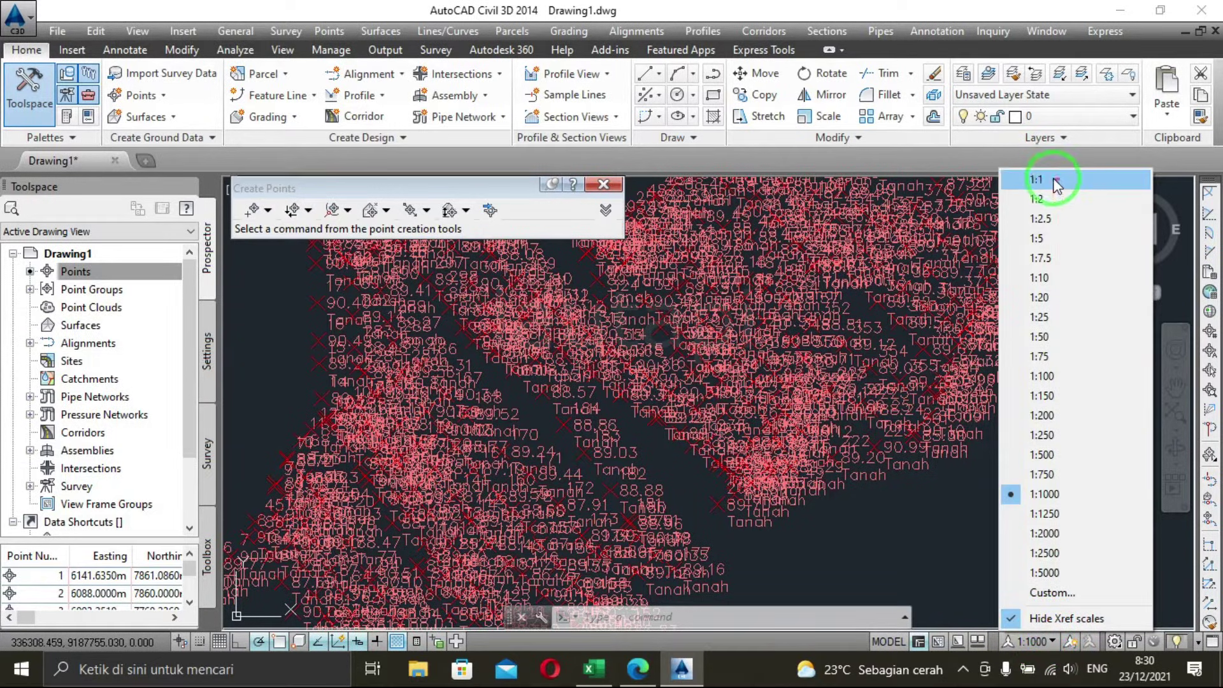
click(1040, 179)
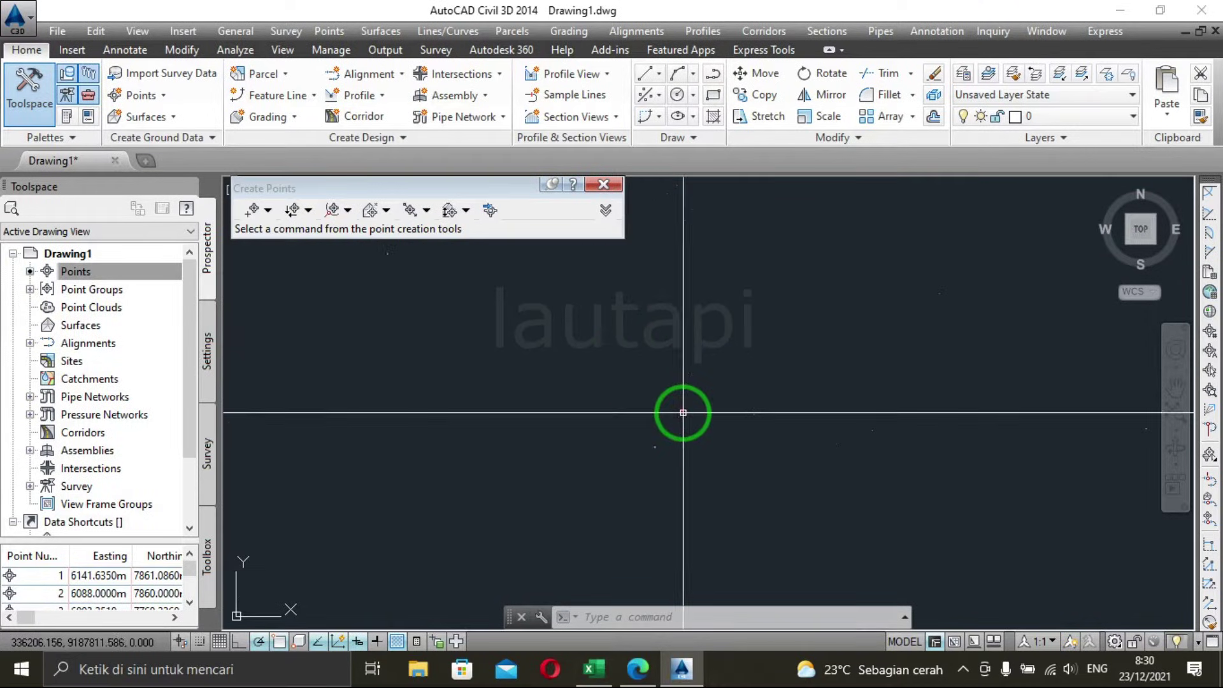
click(1049, 642)
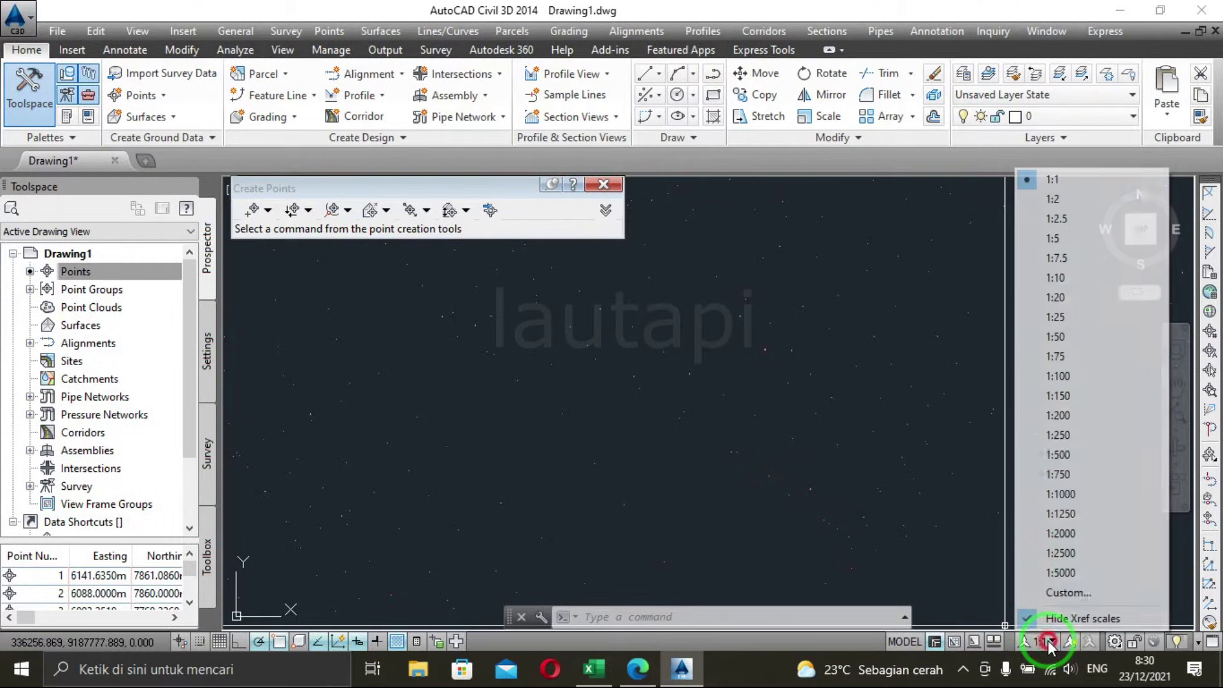
click(1067, 376)
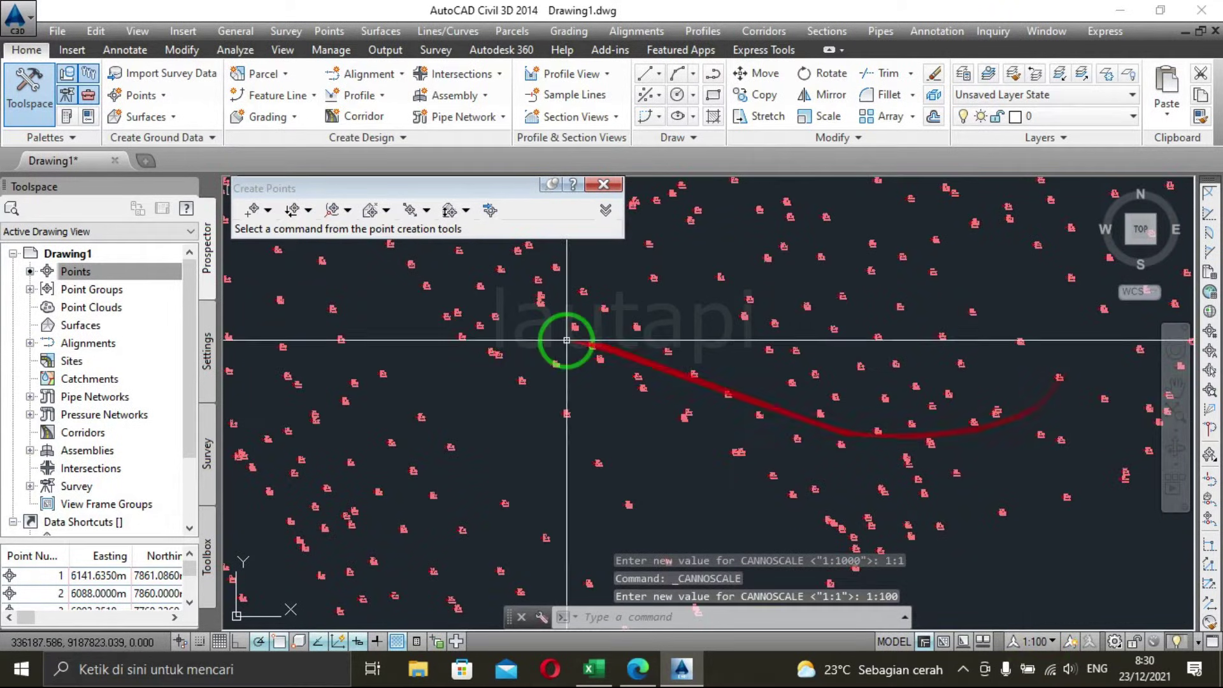
scroll(684, 414, up, 5)
scroll(684, 413, down, 5)
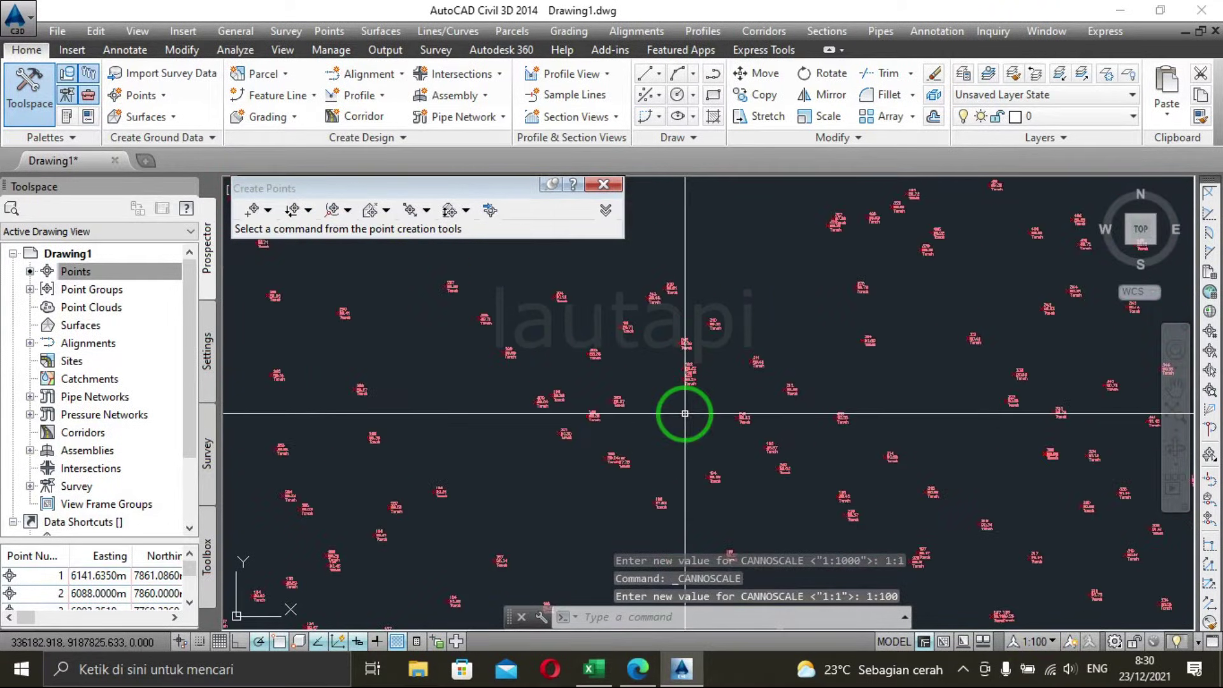
scroll(684, 413, up, 5)
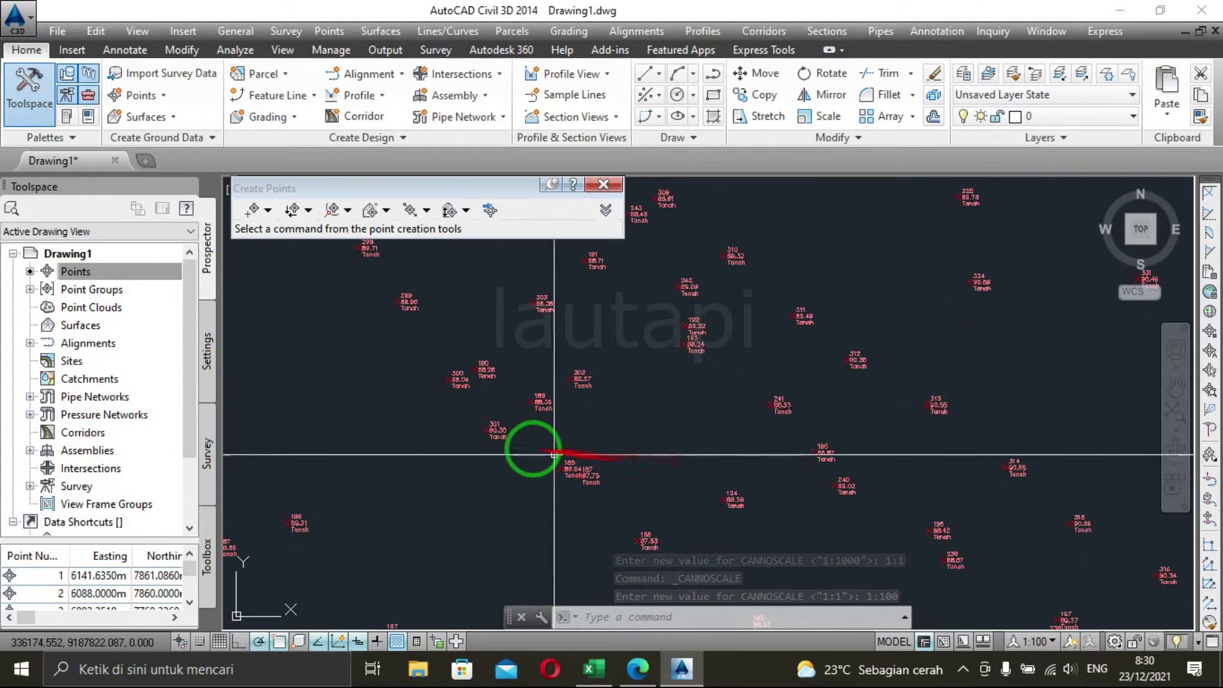
click(124, 290)
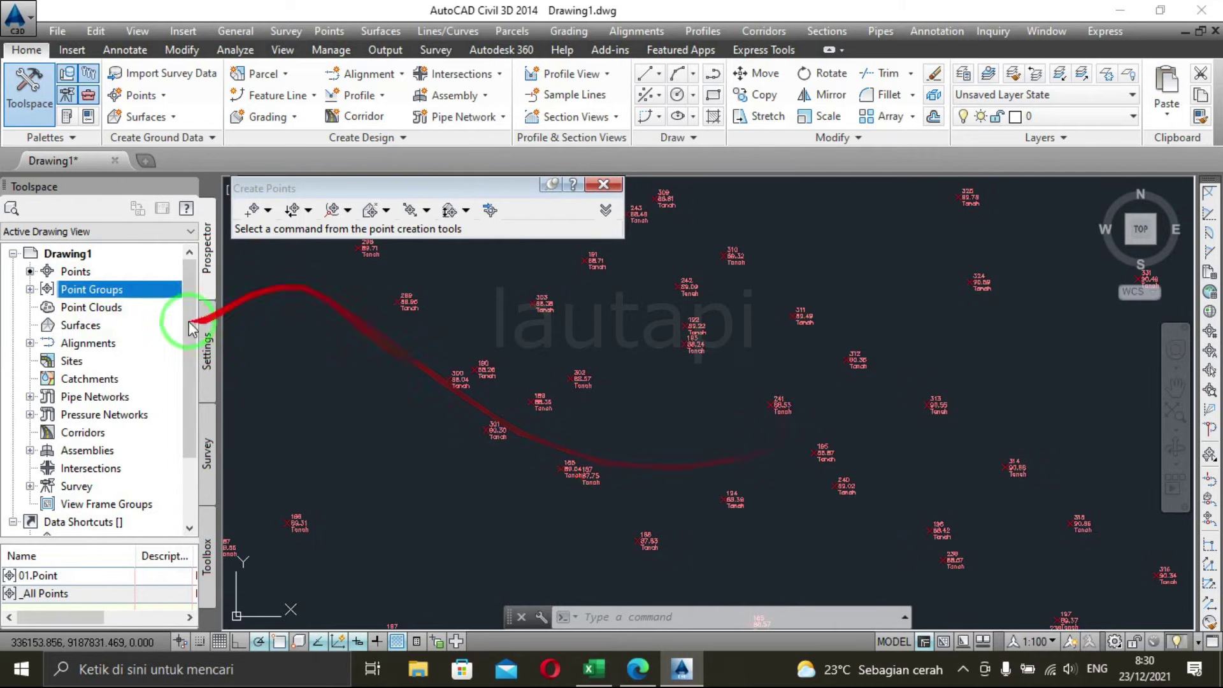
Review the Point Groups properties with 01.Point selected and apply them.
right_click(88, 294)
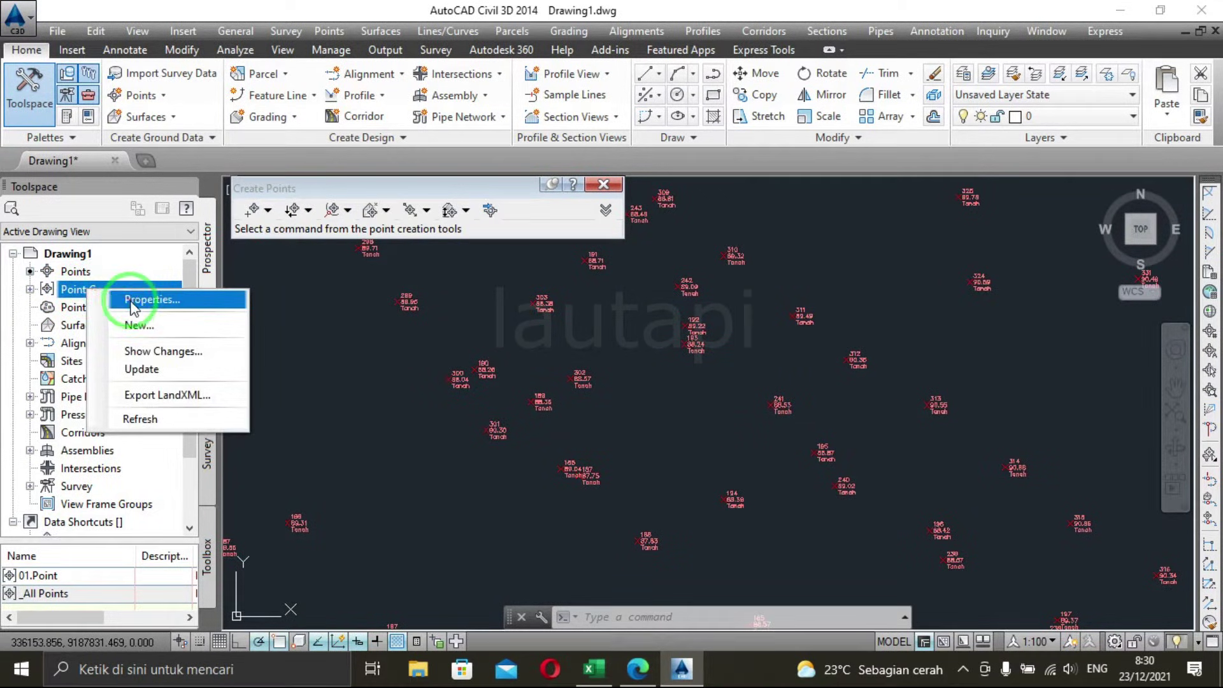
click(167, 310)
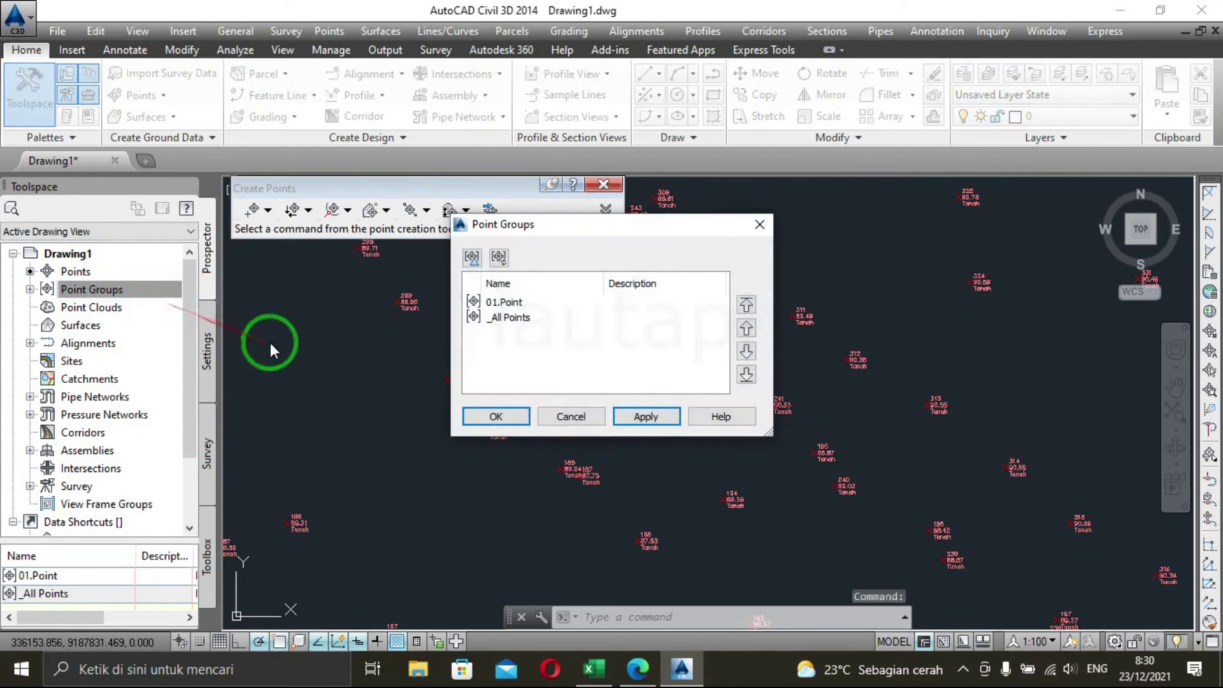
click(516, 303)
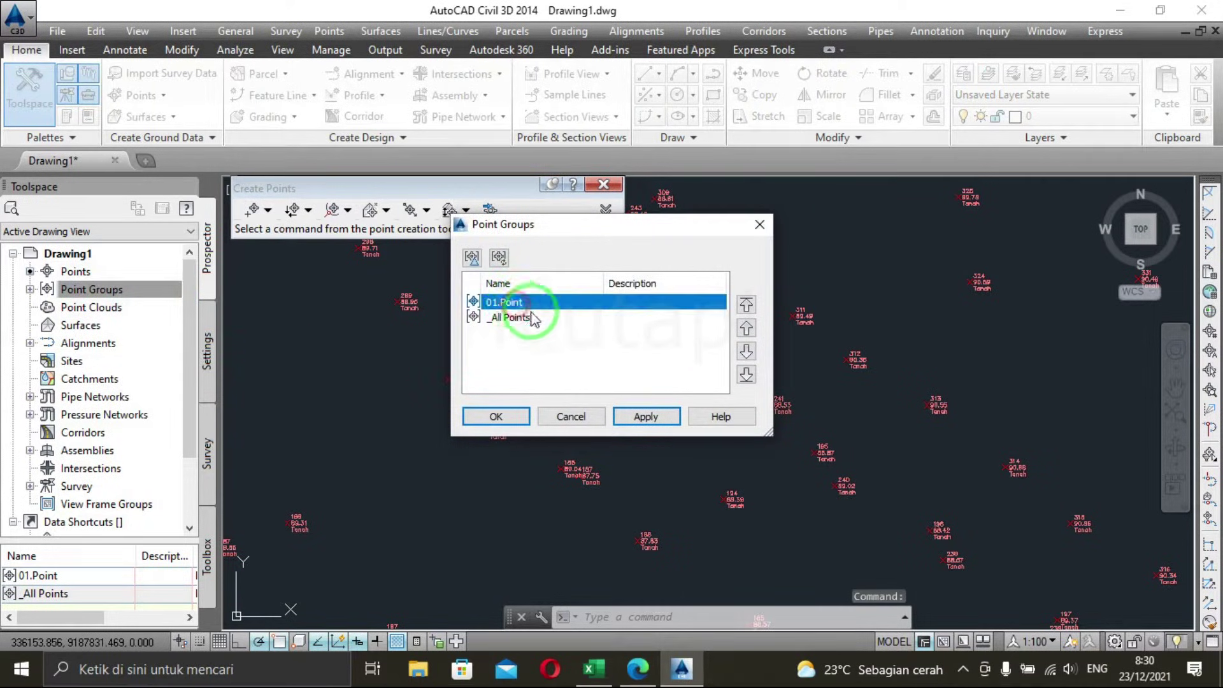
click(647, 418)
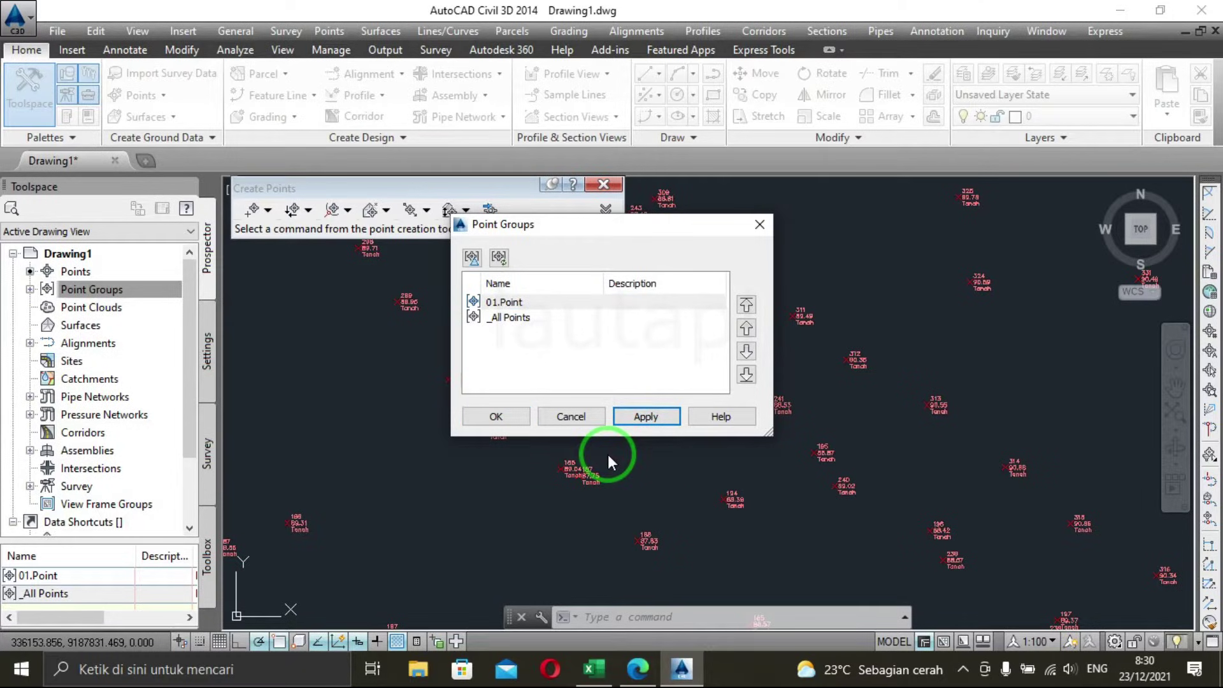
click(516, 417)
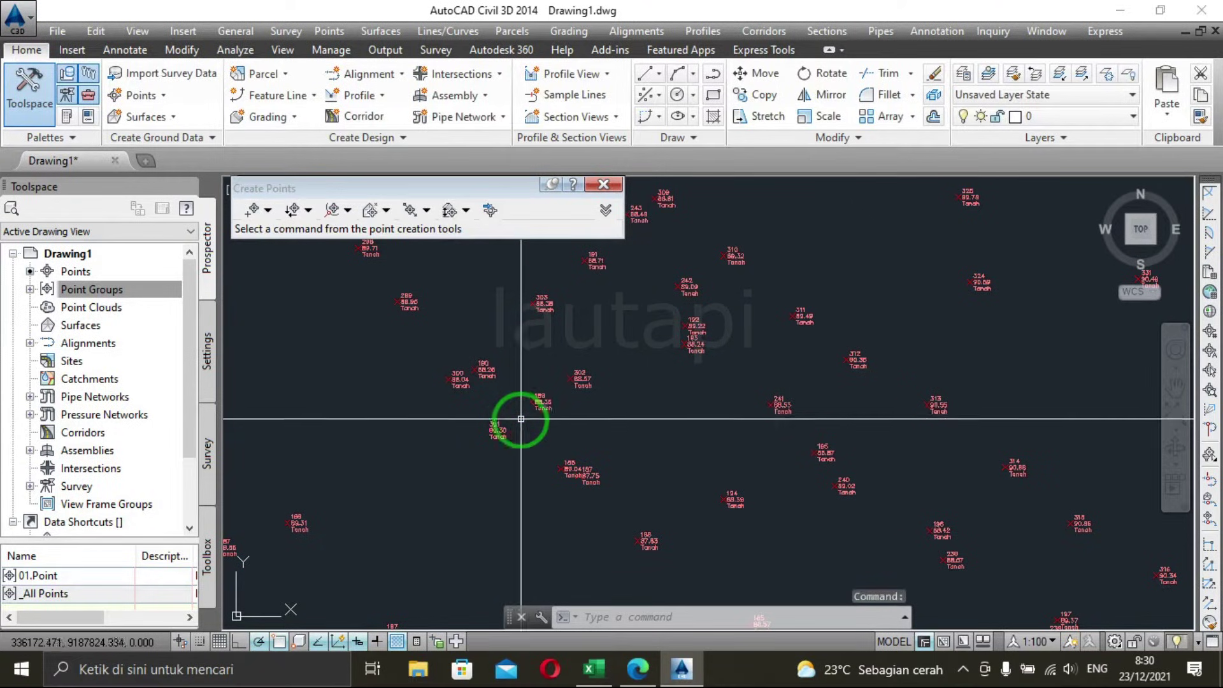
Expand Point Groups and list the 01.Point group's 528 points.
click(33, 293)
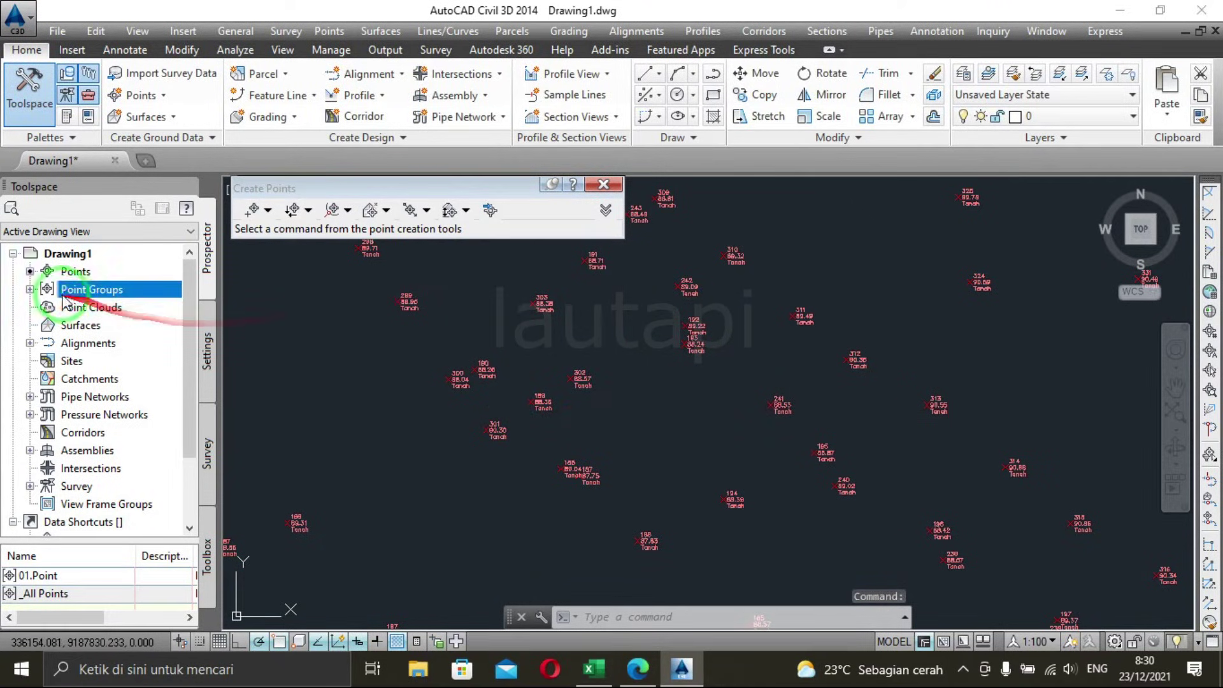
click(30, 290)
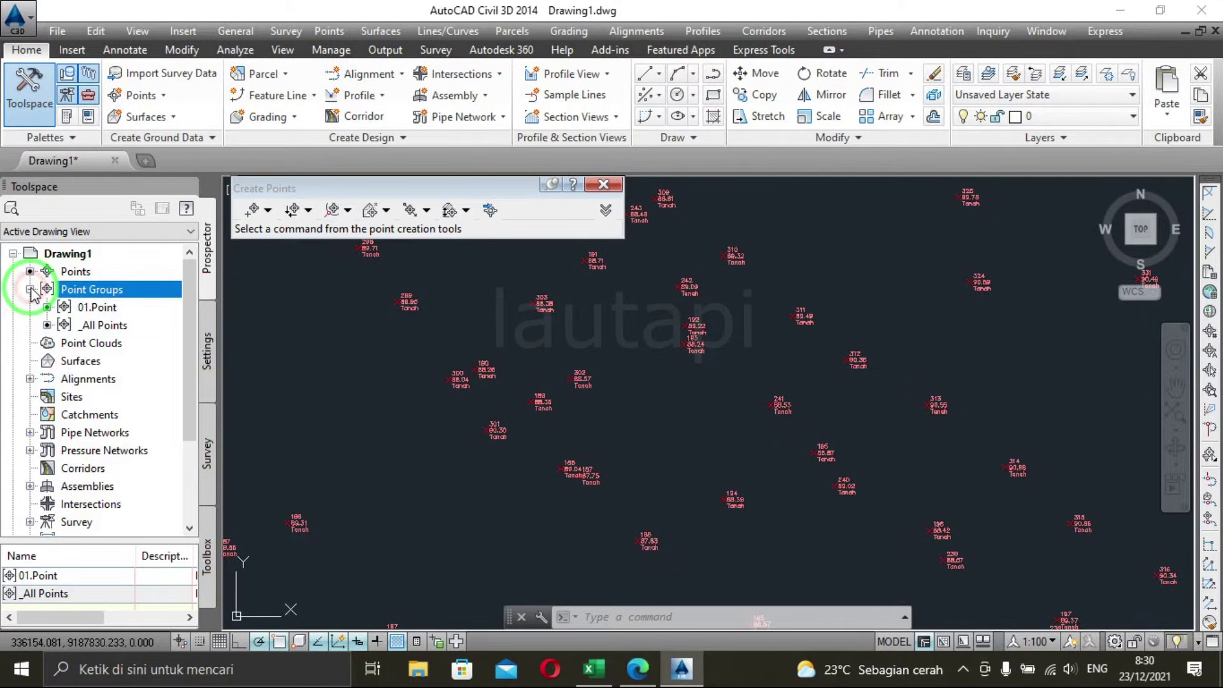
click(101, 308)
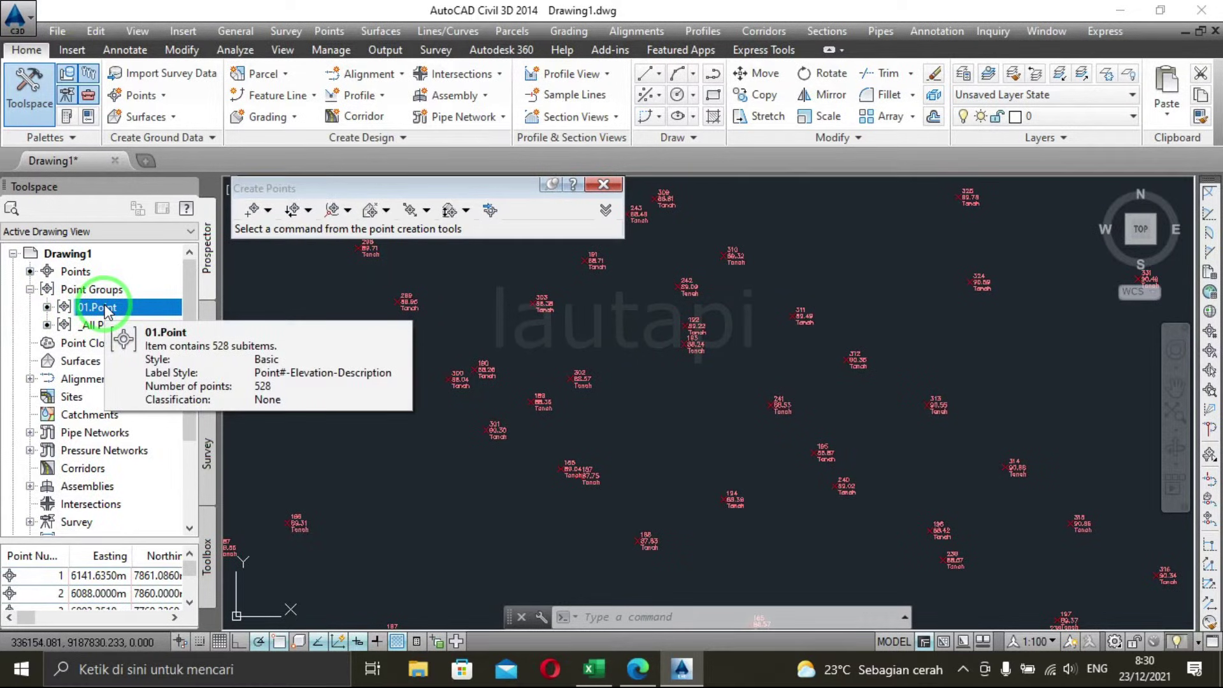
right_click(105, 310)
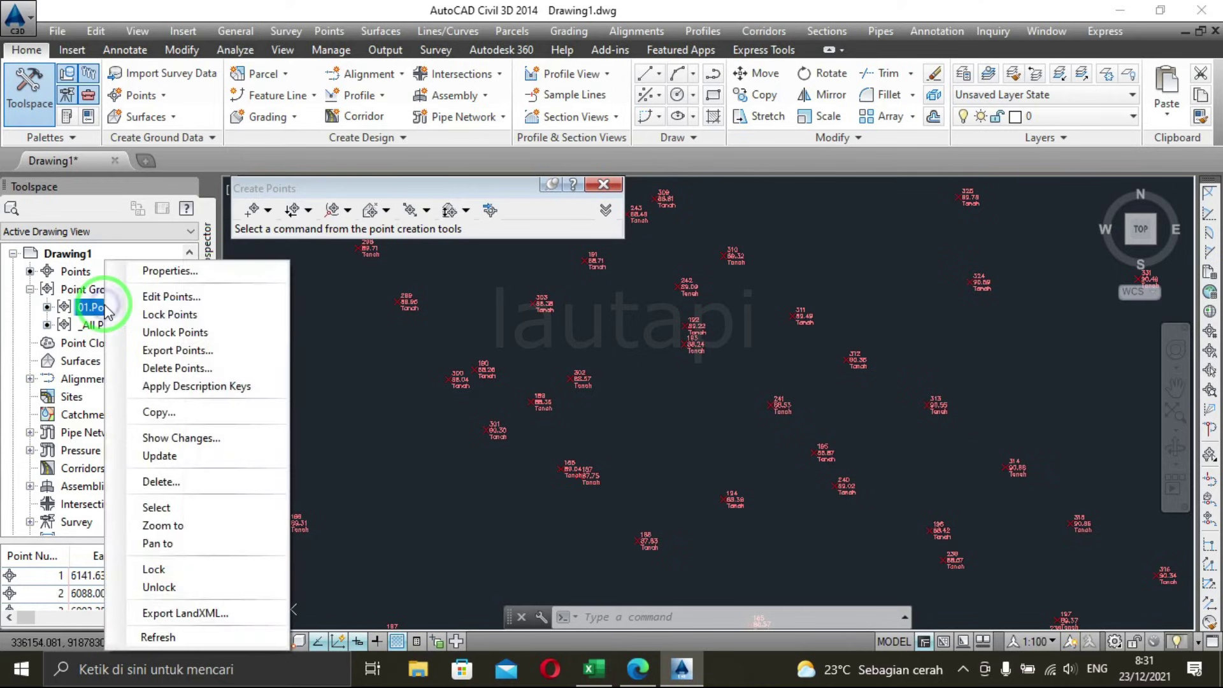
Edit 01.Point's Basic point style, keeping the plain X marker and resizing it to 5 mm.
click(188, 276)
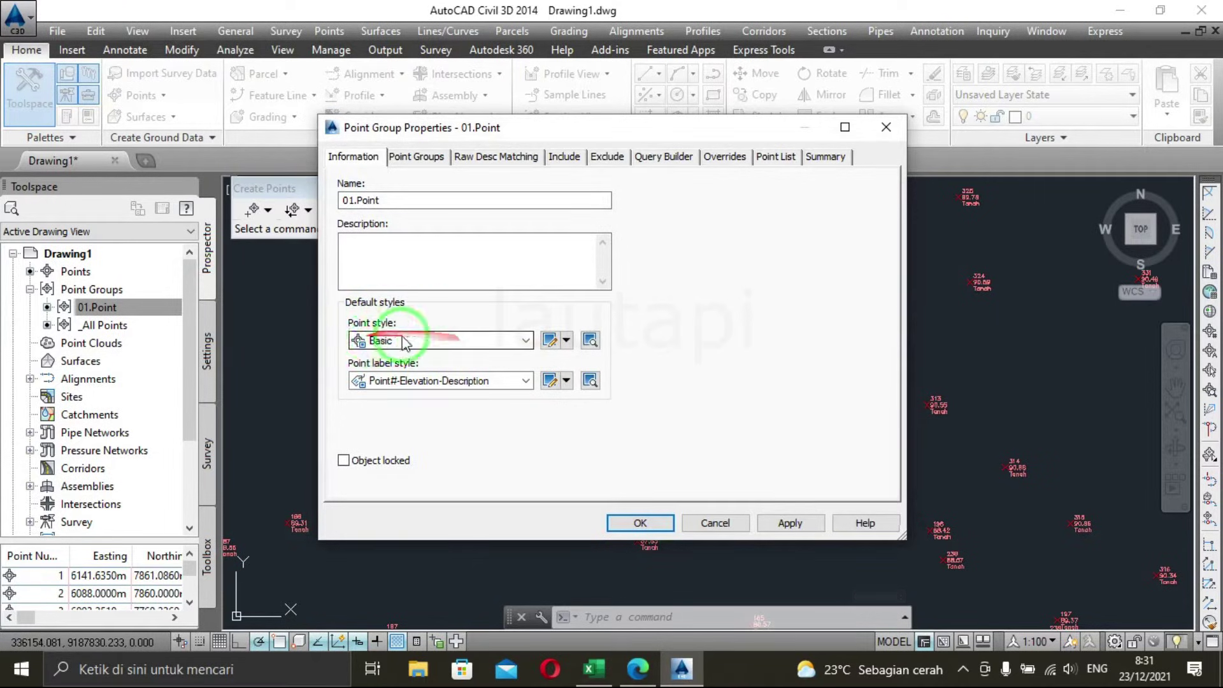
click(566, 344)
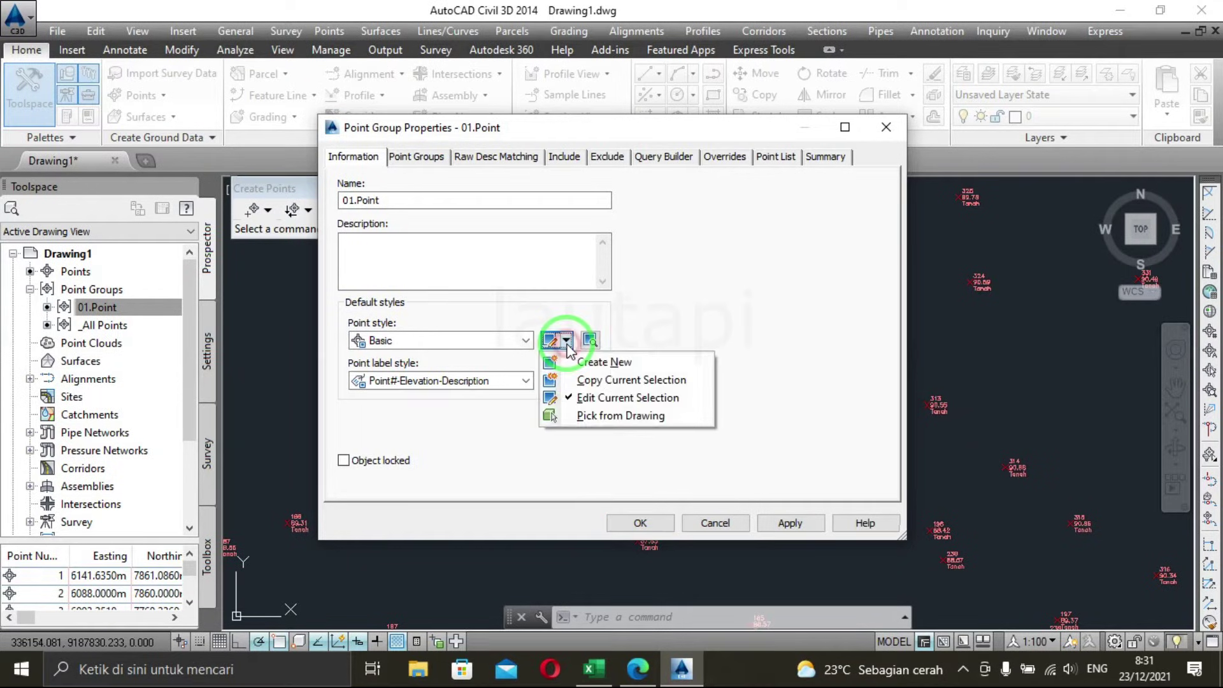
click(627, 398)
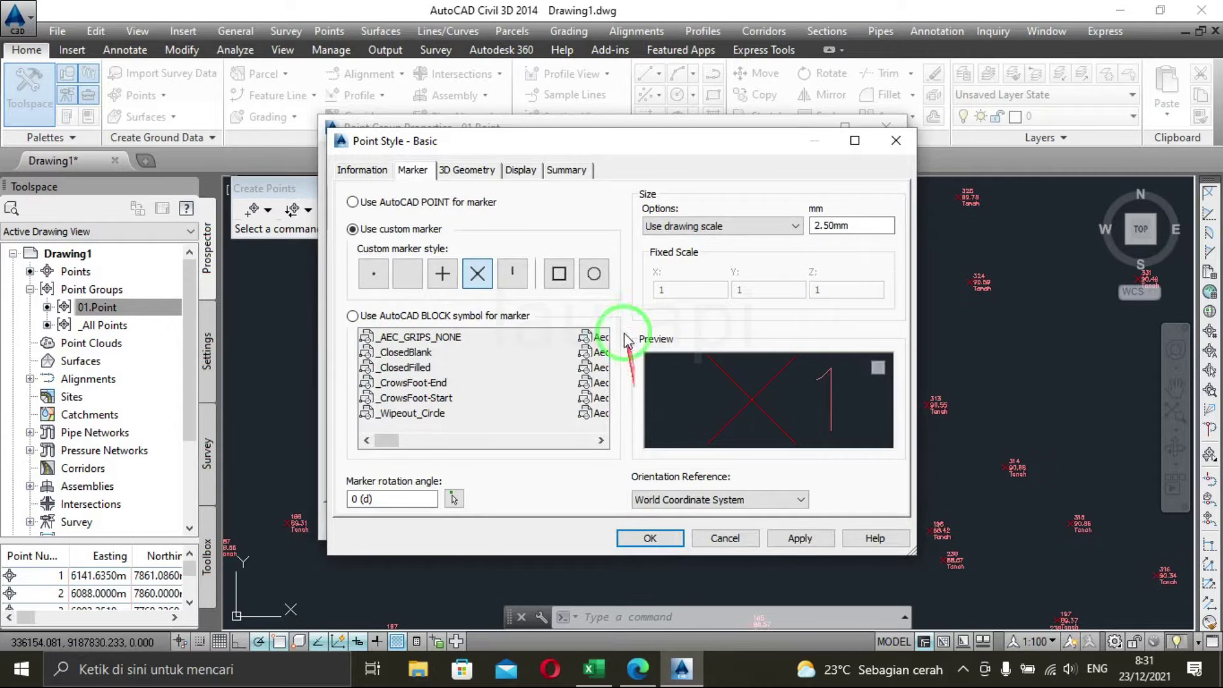
click(593, 285)
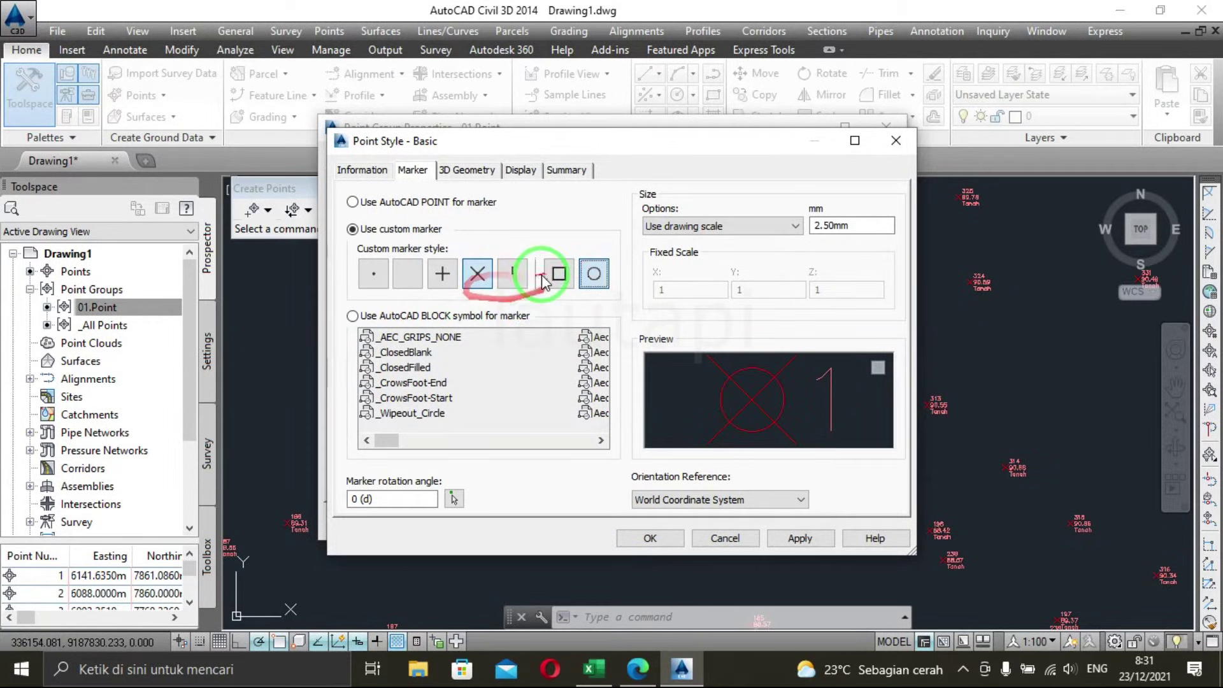
click(593, 280)
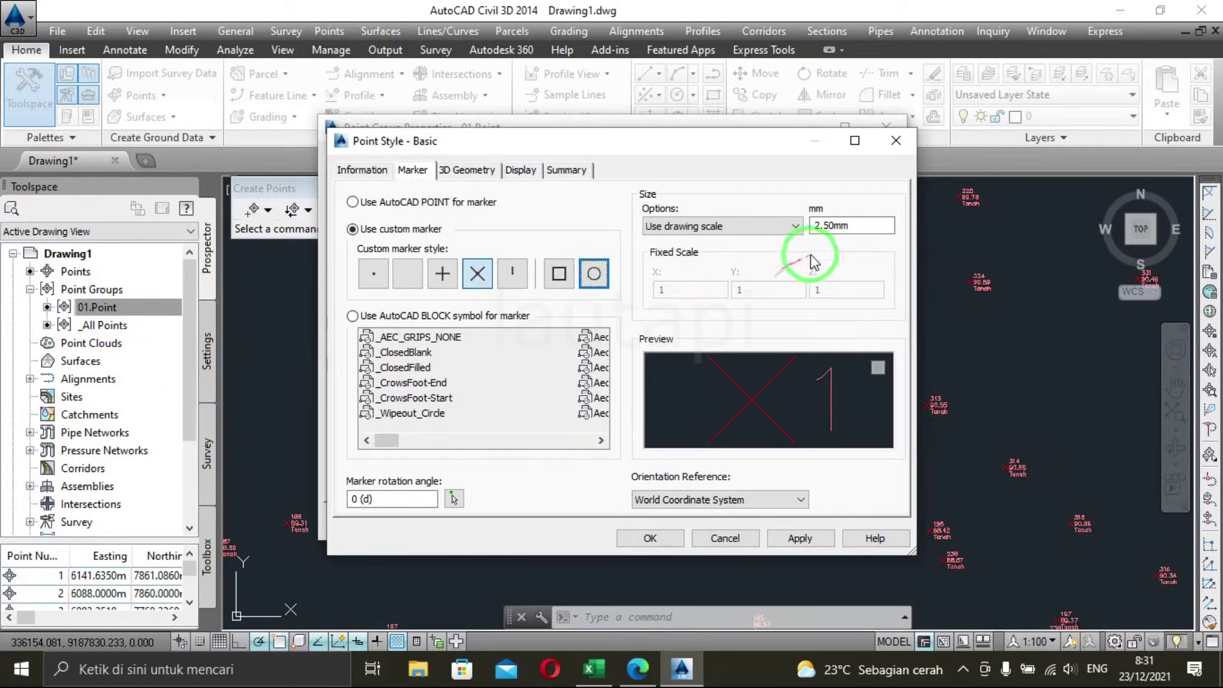
double_click(832, 226)
text(5)
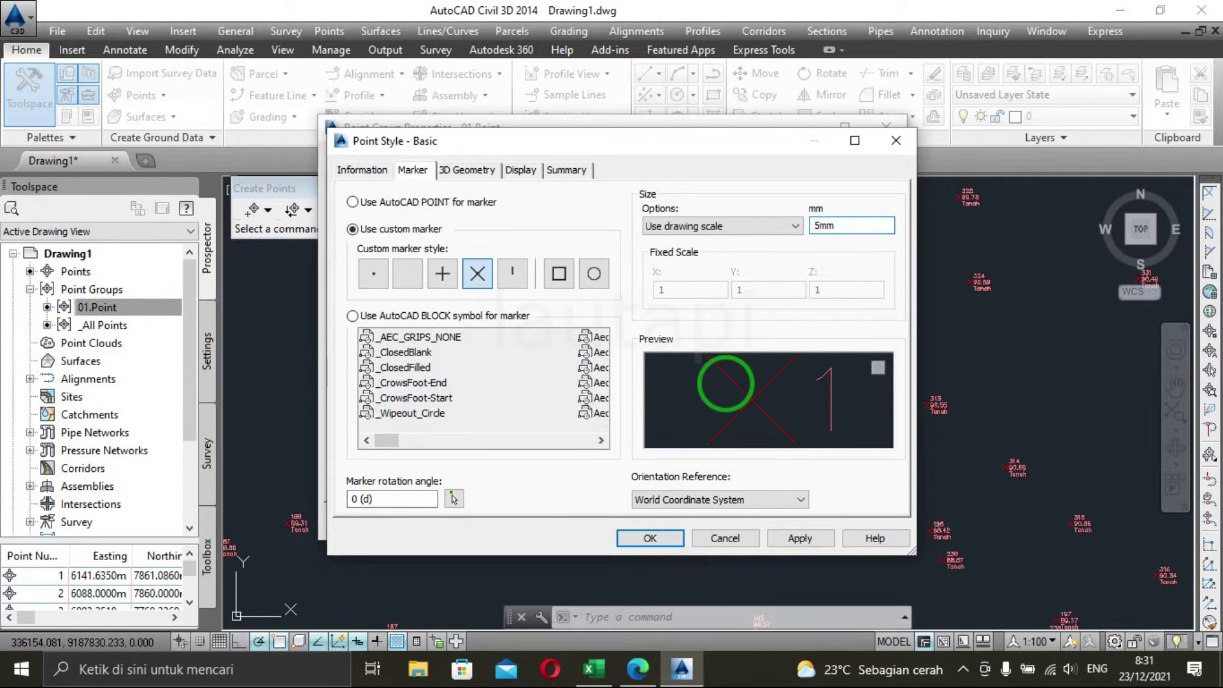
Make the Basic style's marker display colour green and save the style.
click(532, 170)
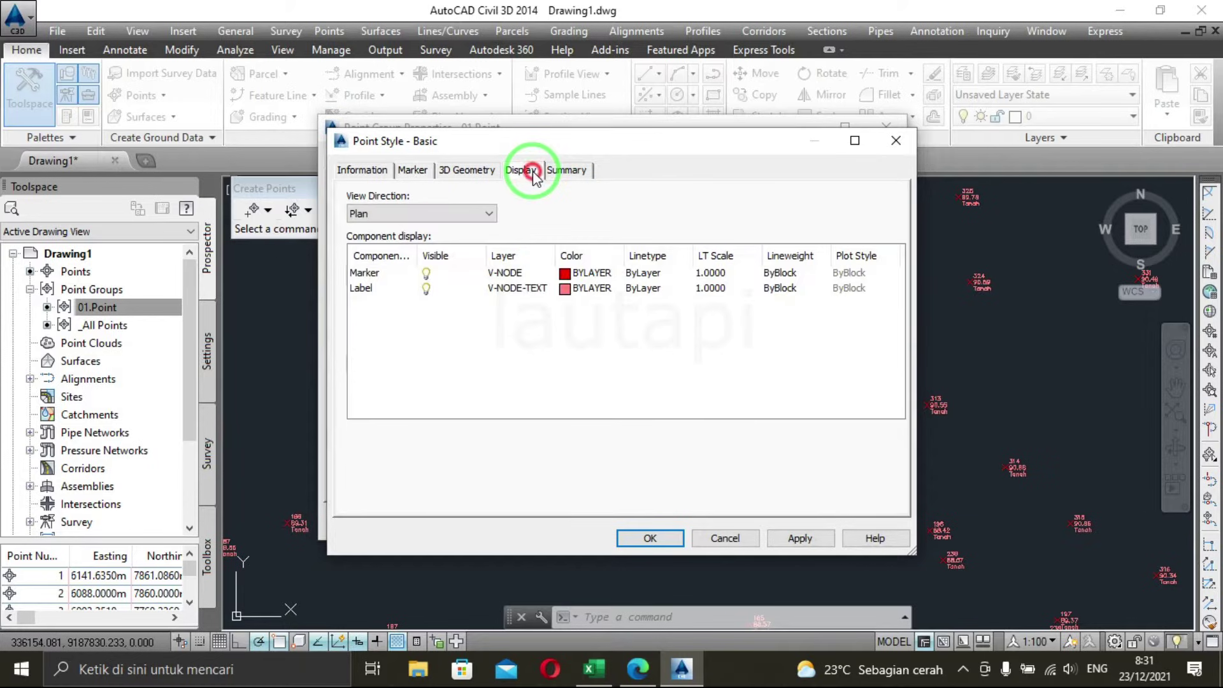
click(565, 274)
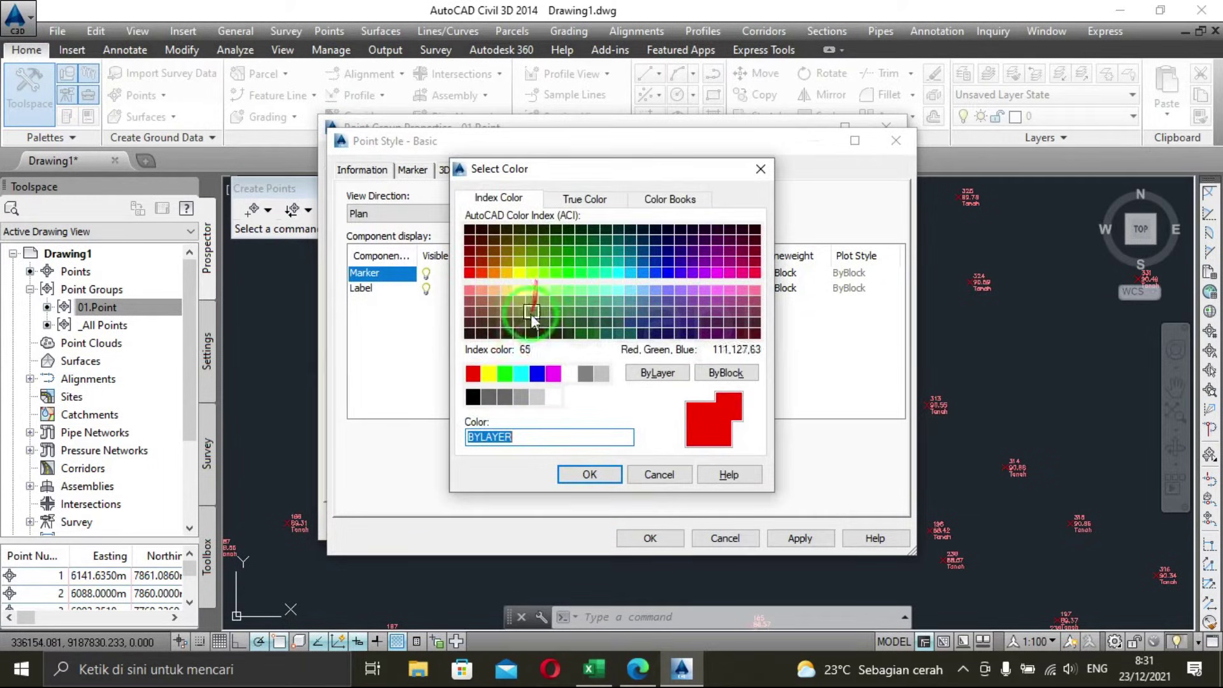
click(504, 373)
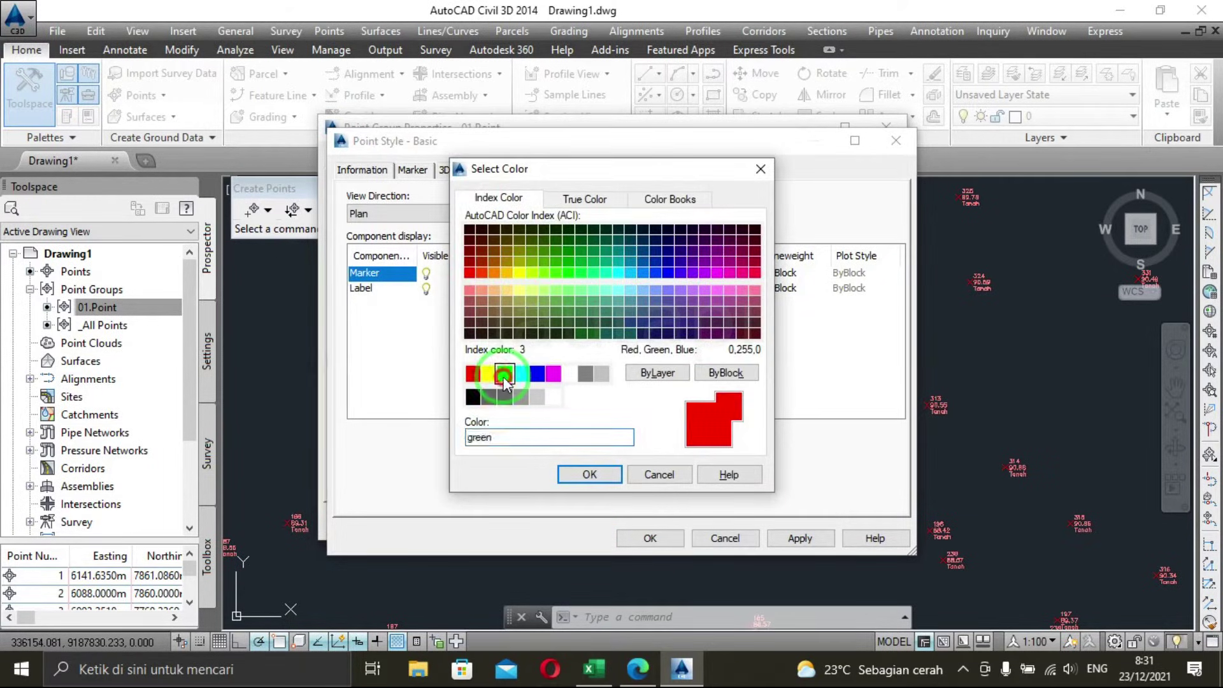
click(604, 477)
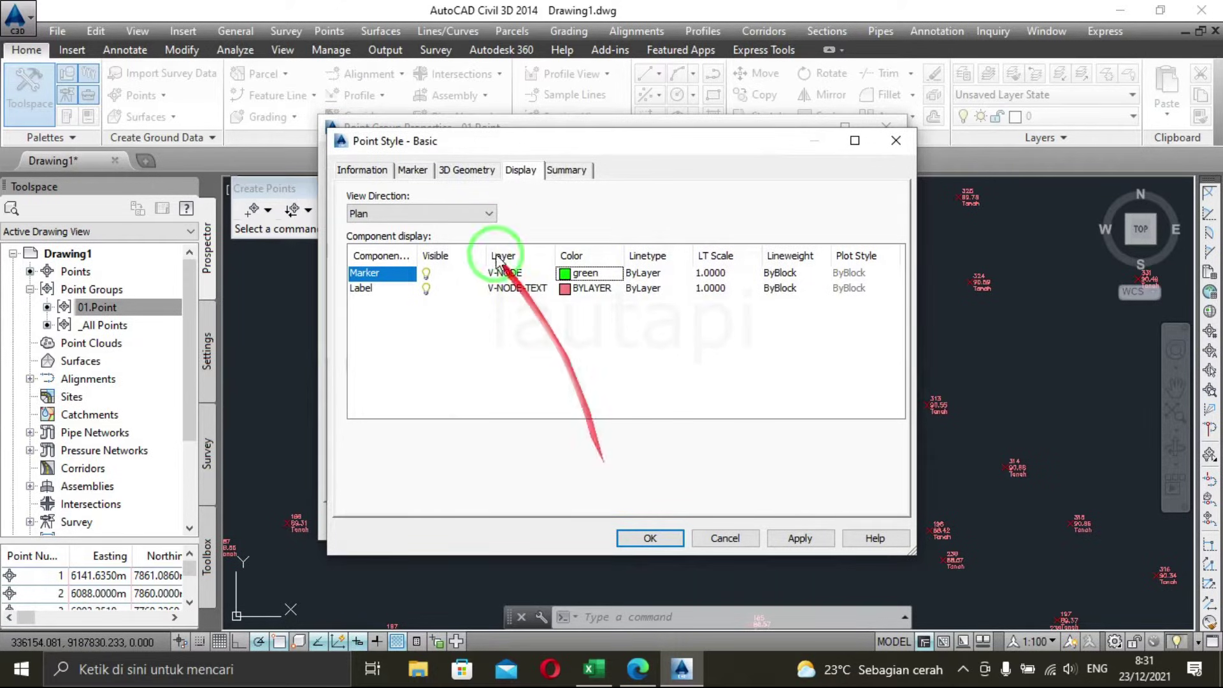
click(413, 170)
click(456, 172)
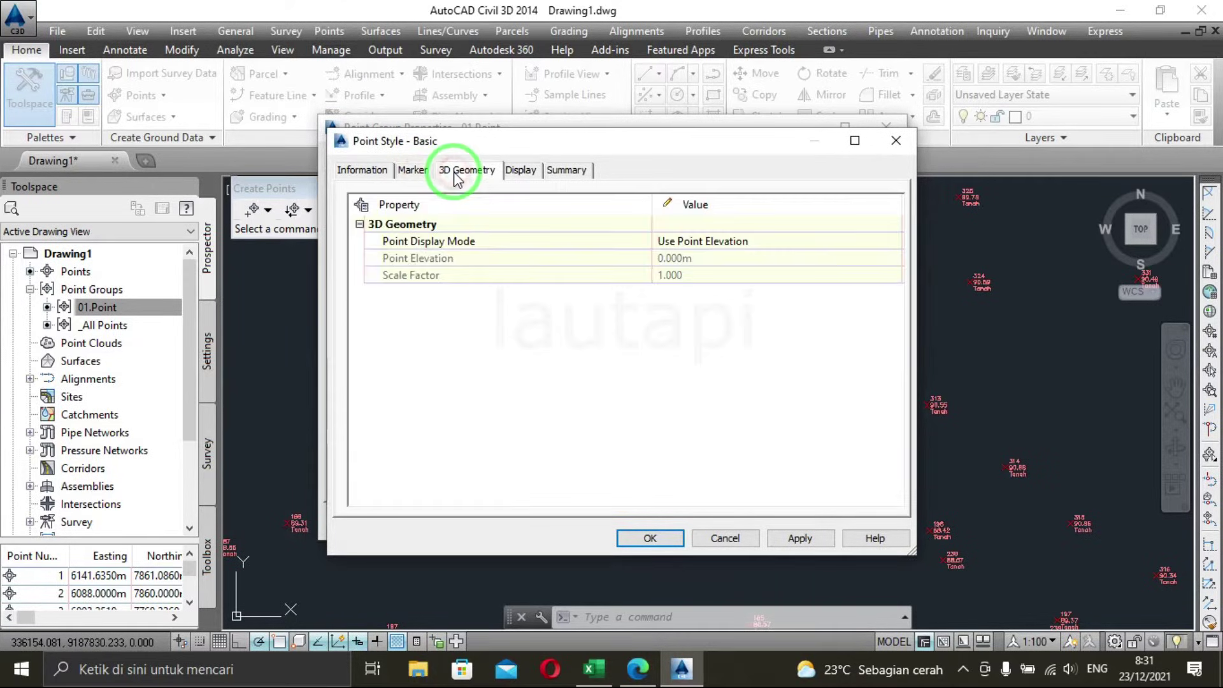
click(420, 171)
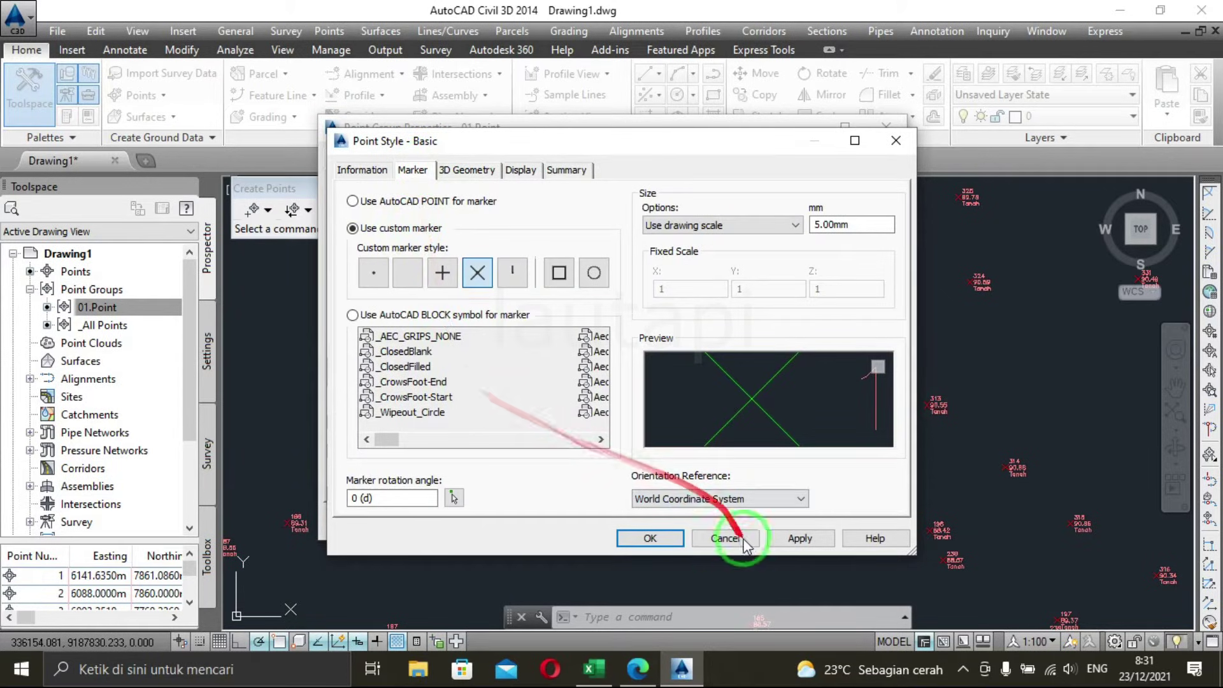
click(675, 540)
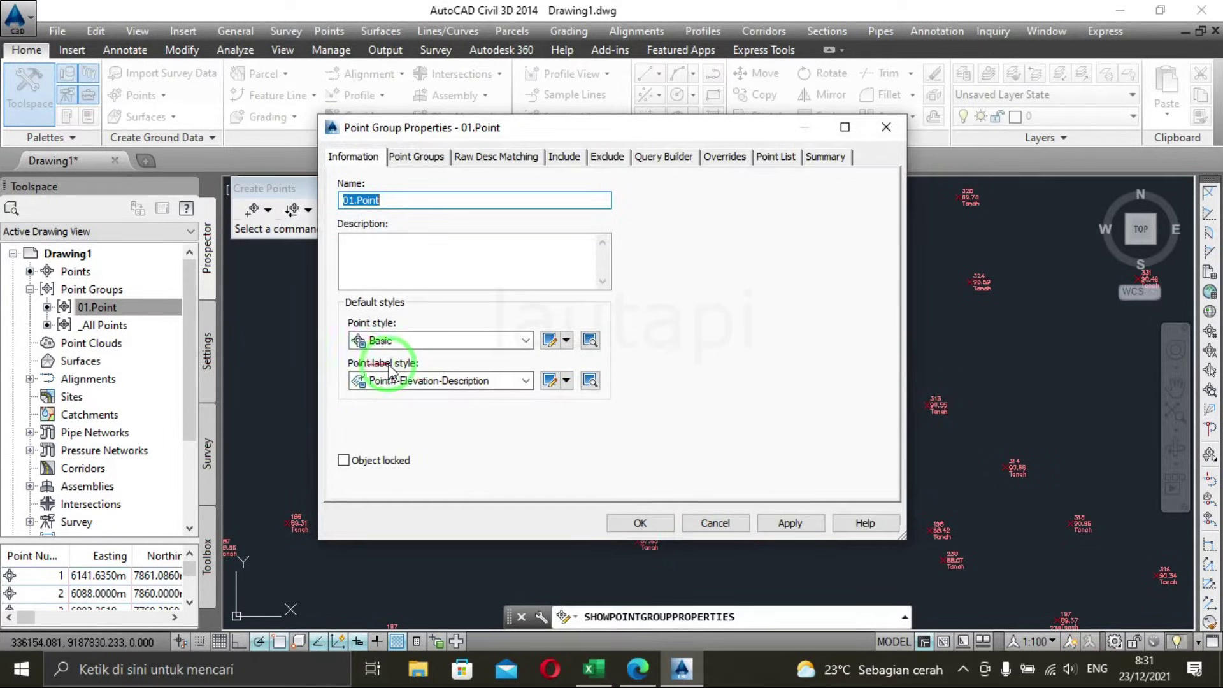
Edit the current point label style's description text, keeping it Left justified.
click(566, 381)
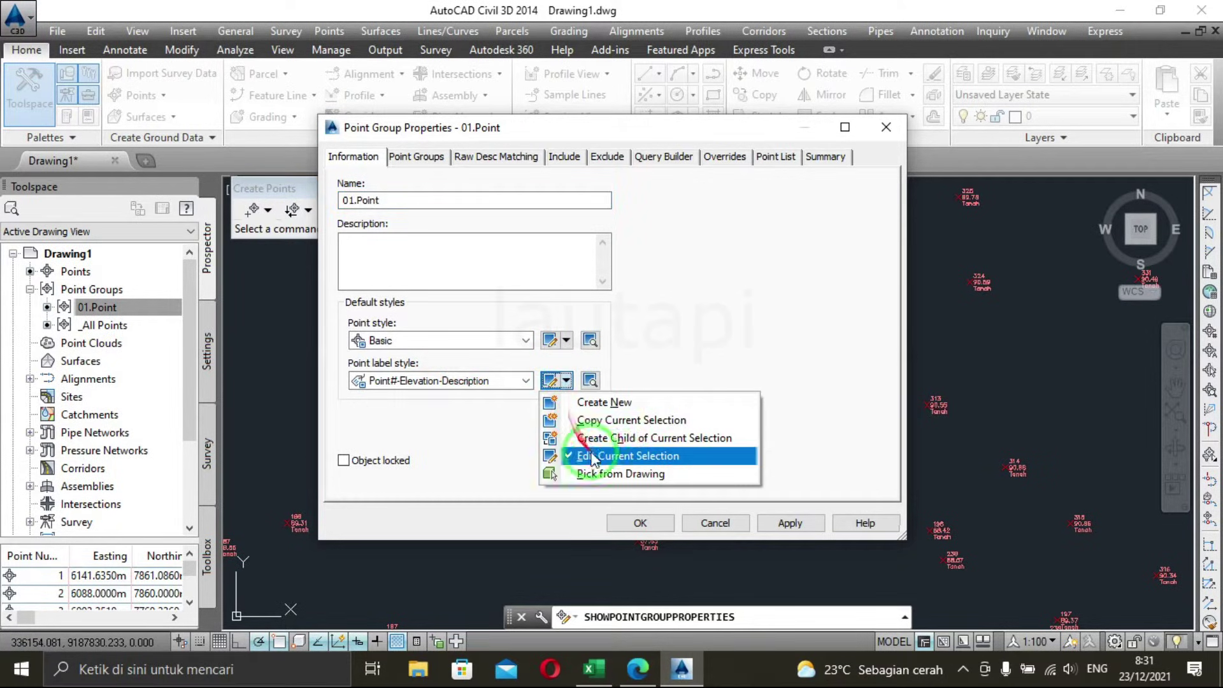
click(674, 456)
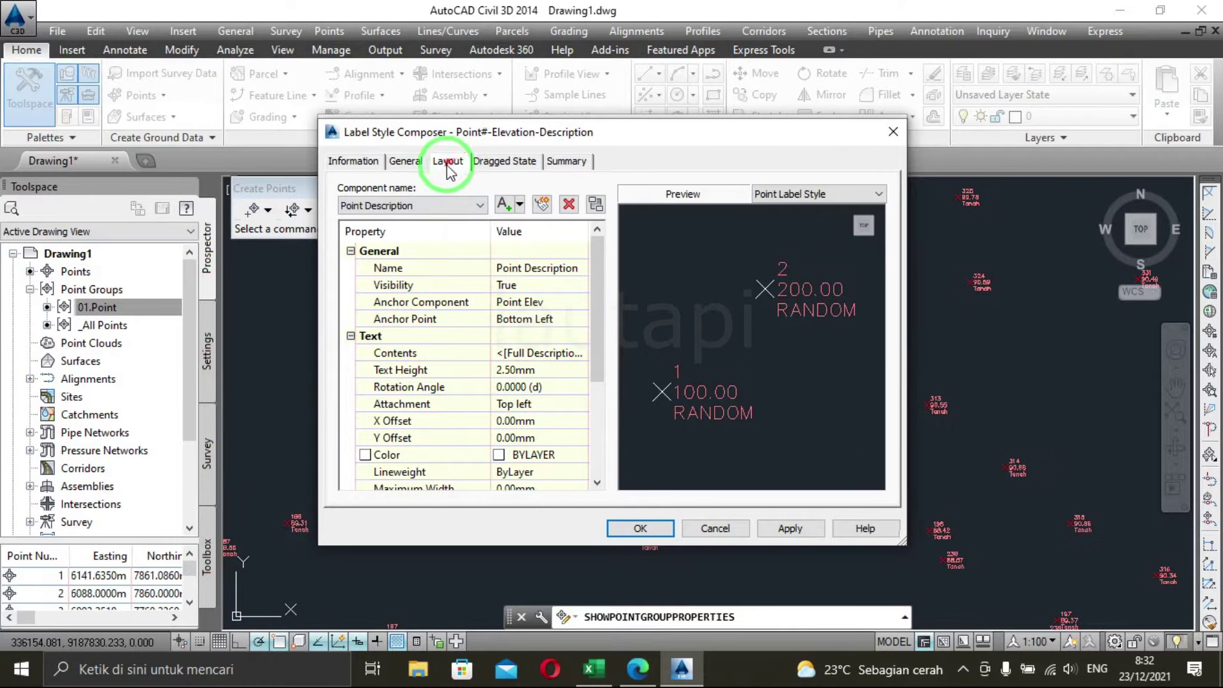
click(540, 362)
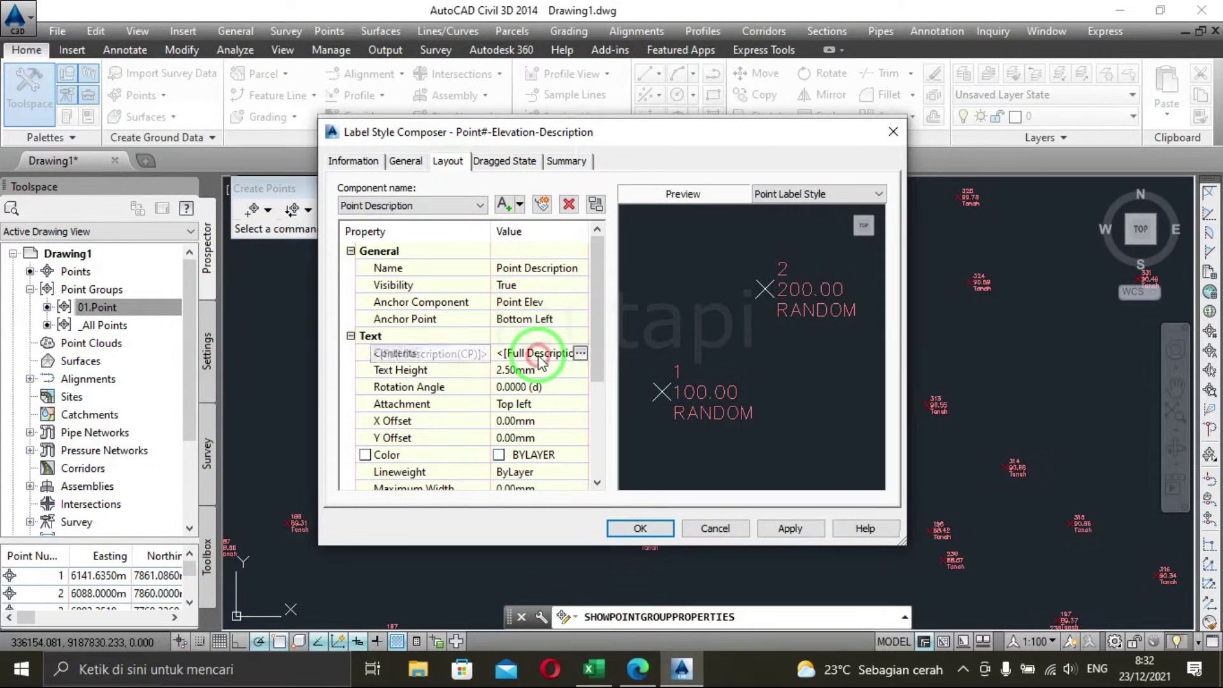
click(579, 353)
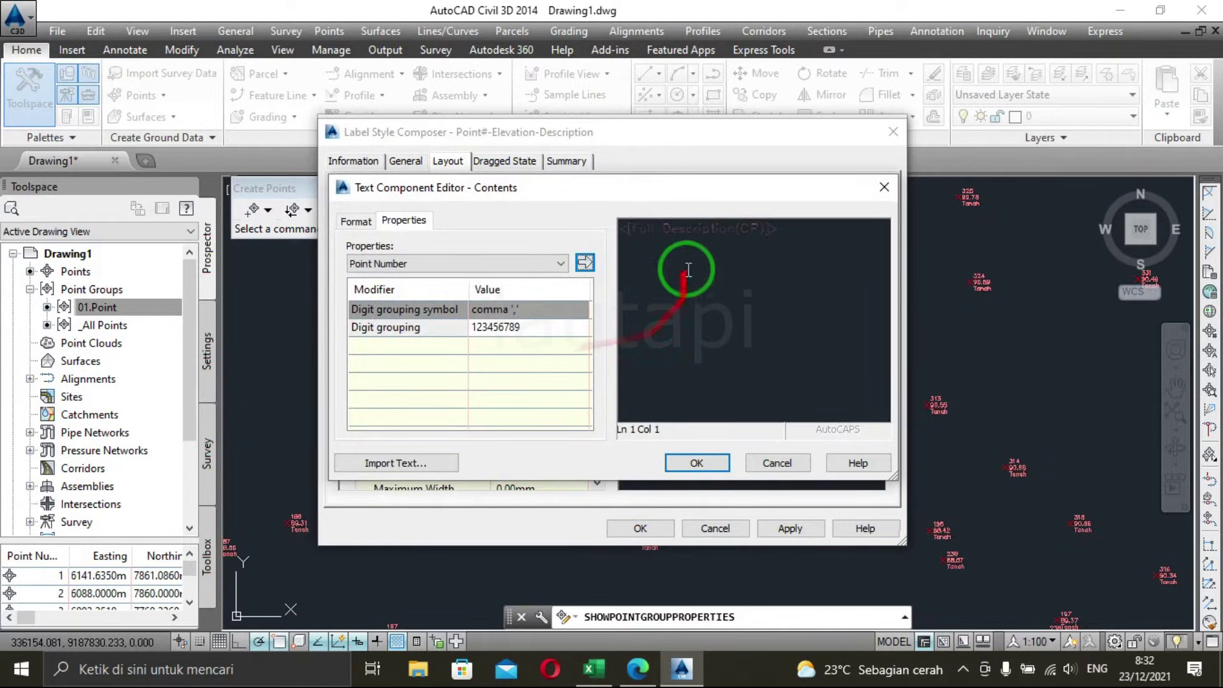
click(796, 236)
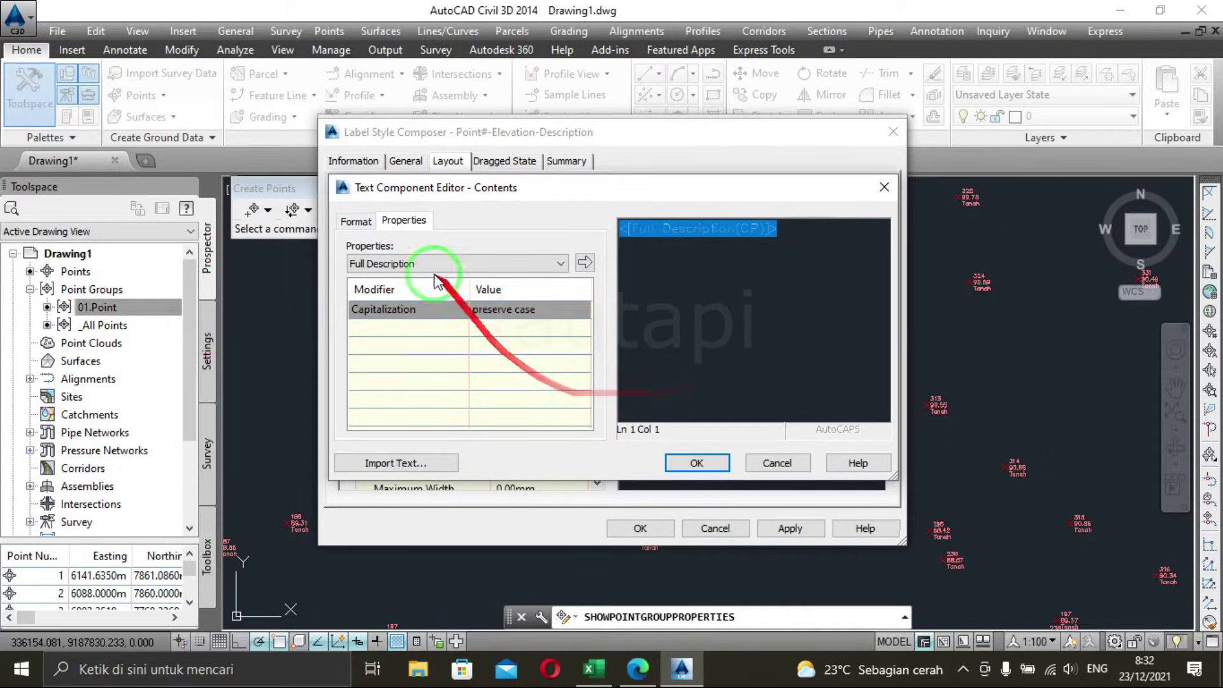
click(356, 221)
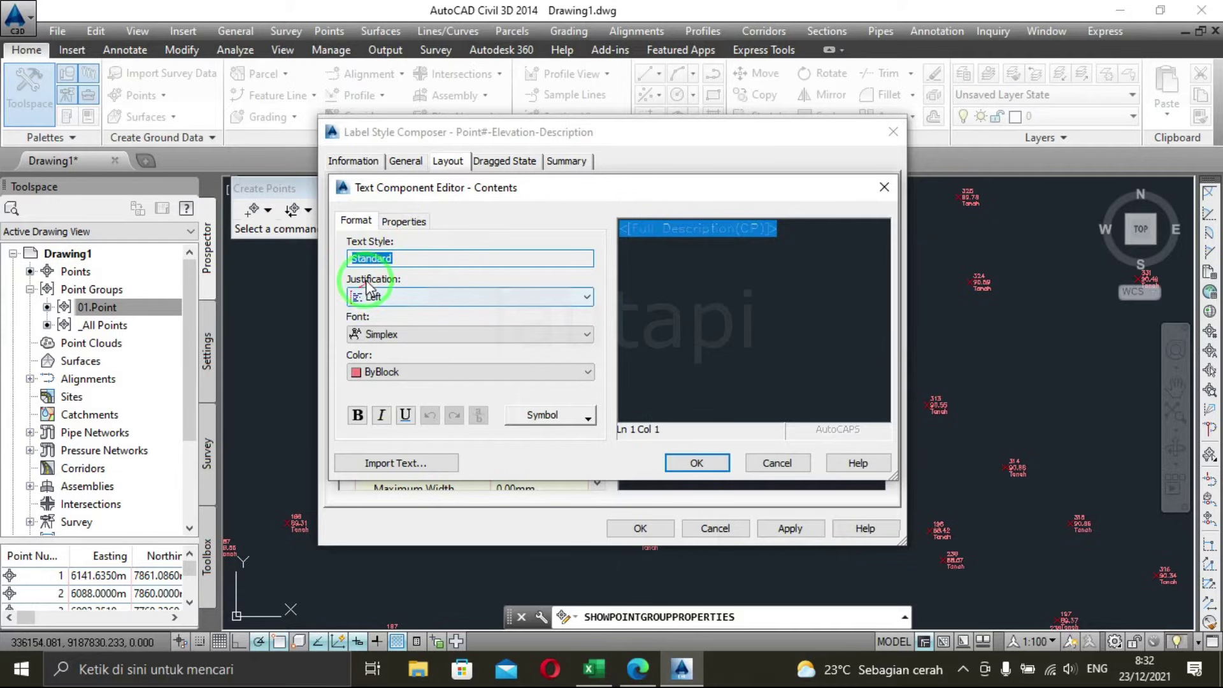
click(411, 296)
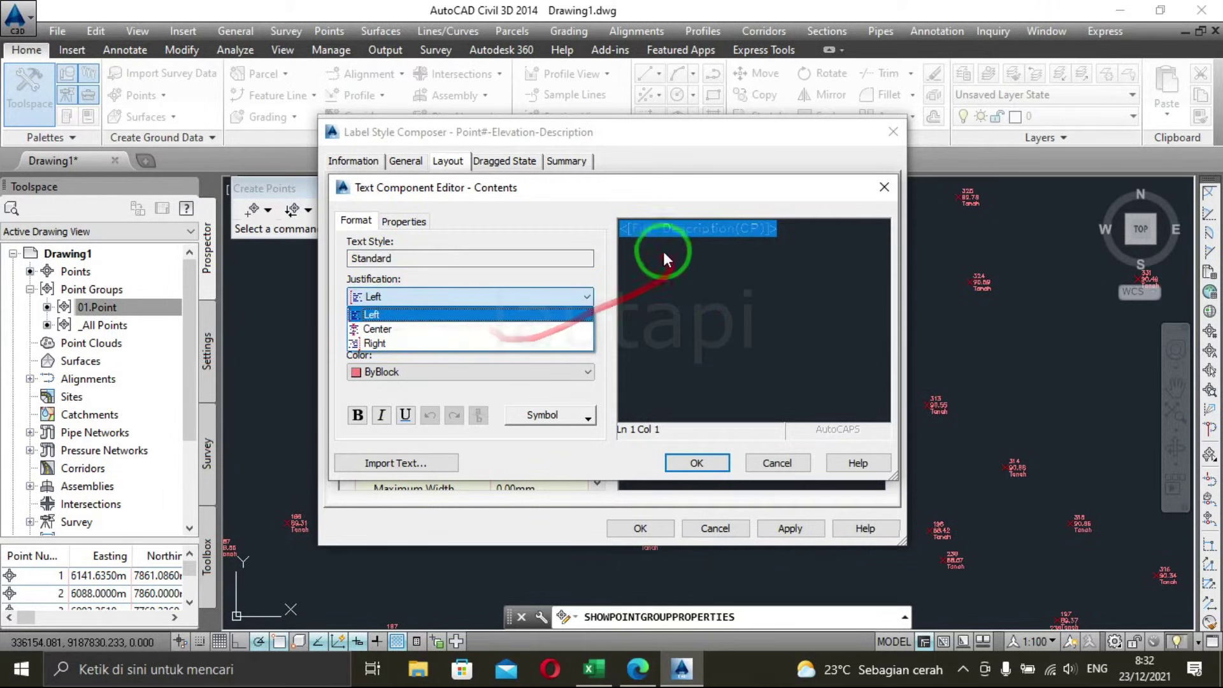
click(519, 297)
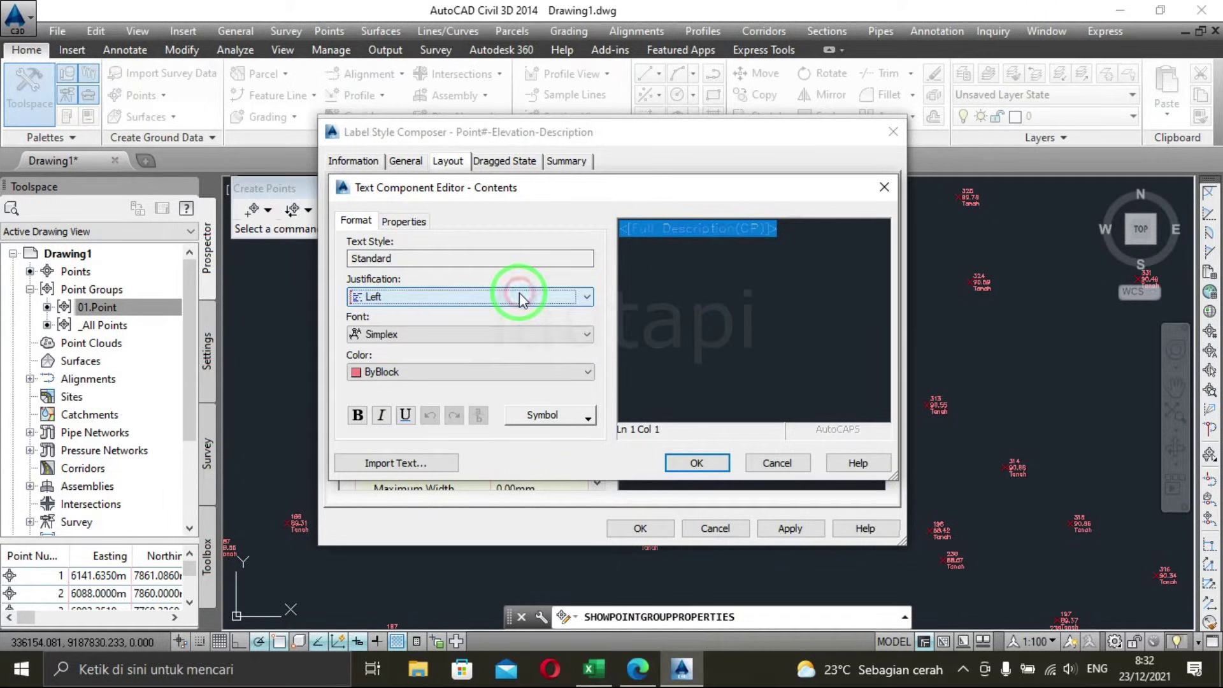
Format the point description text as green Verdana.
click(459, 335)
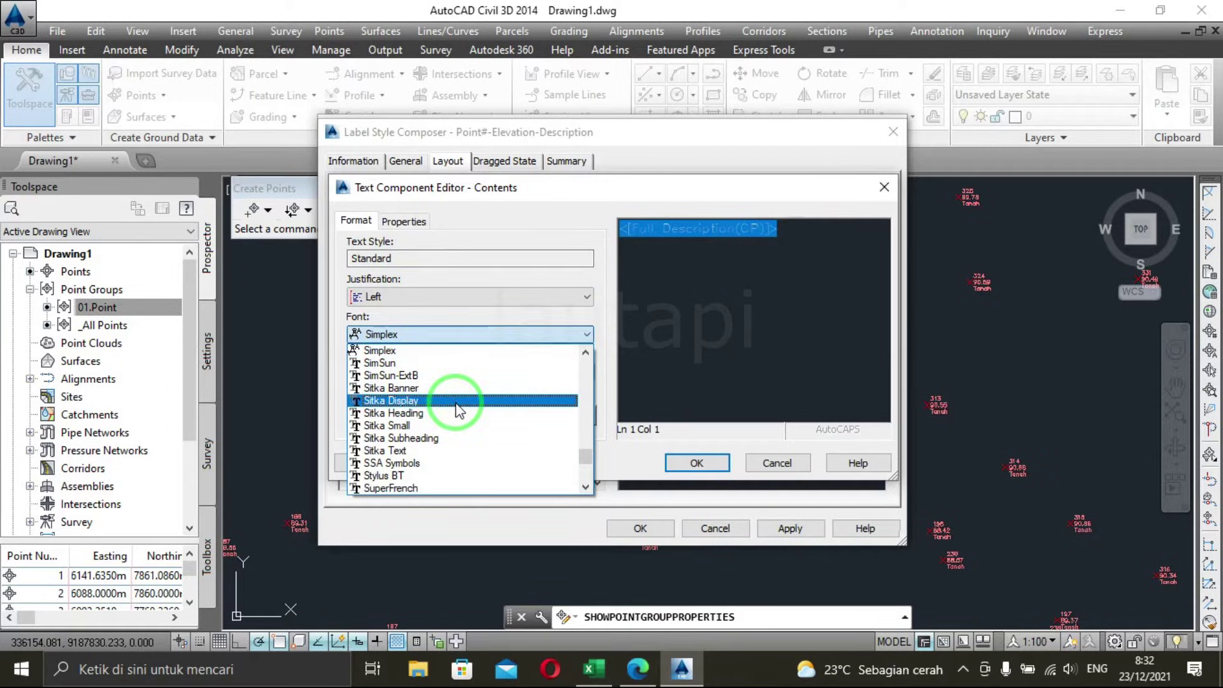
key(v)
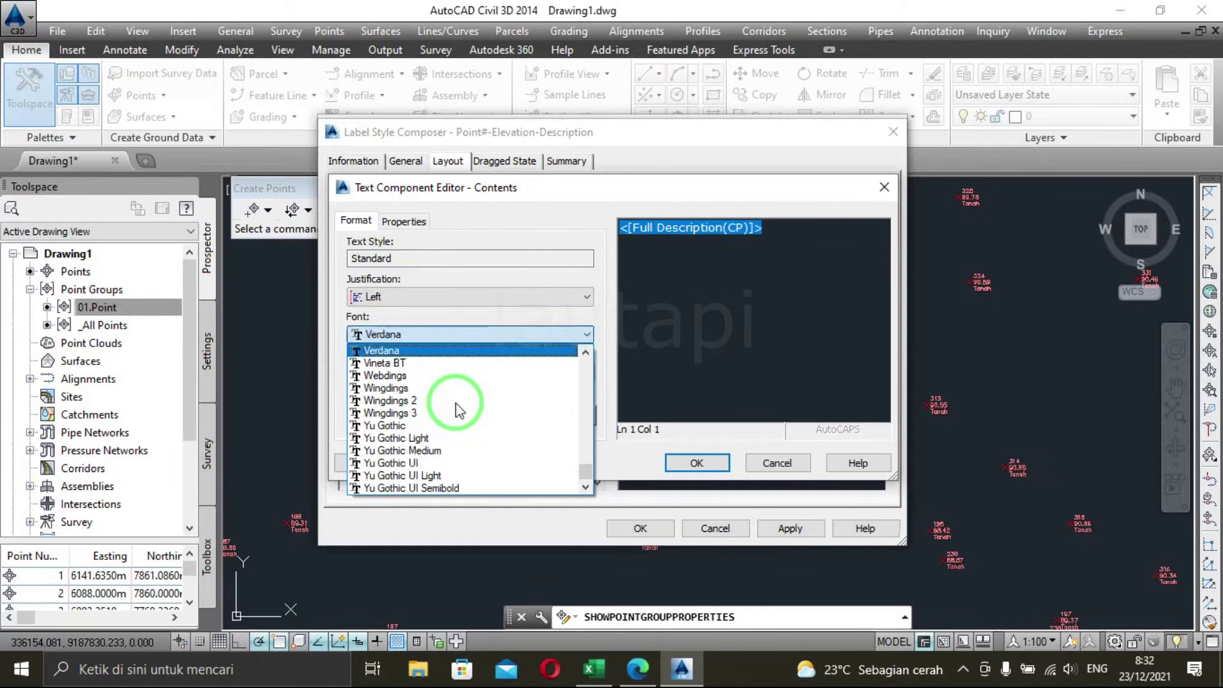
click(433, 350)
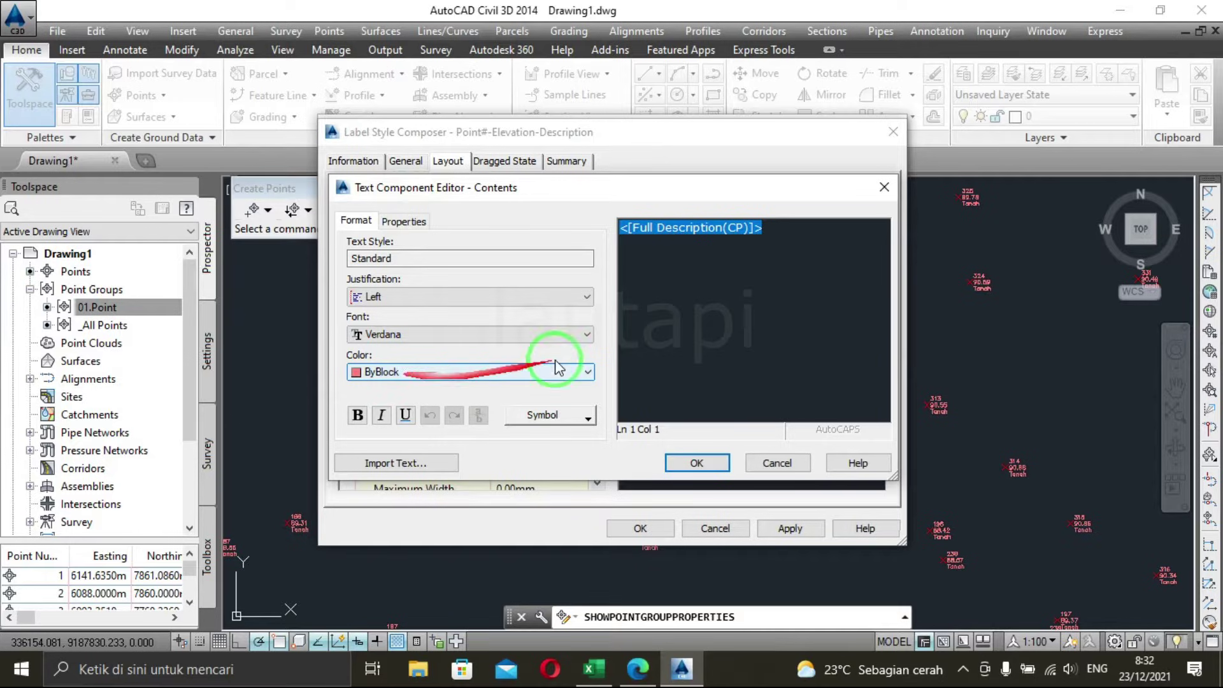
click(449, 376)
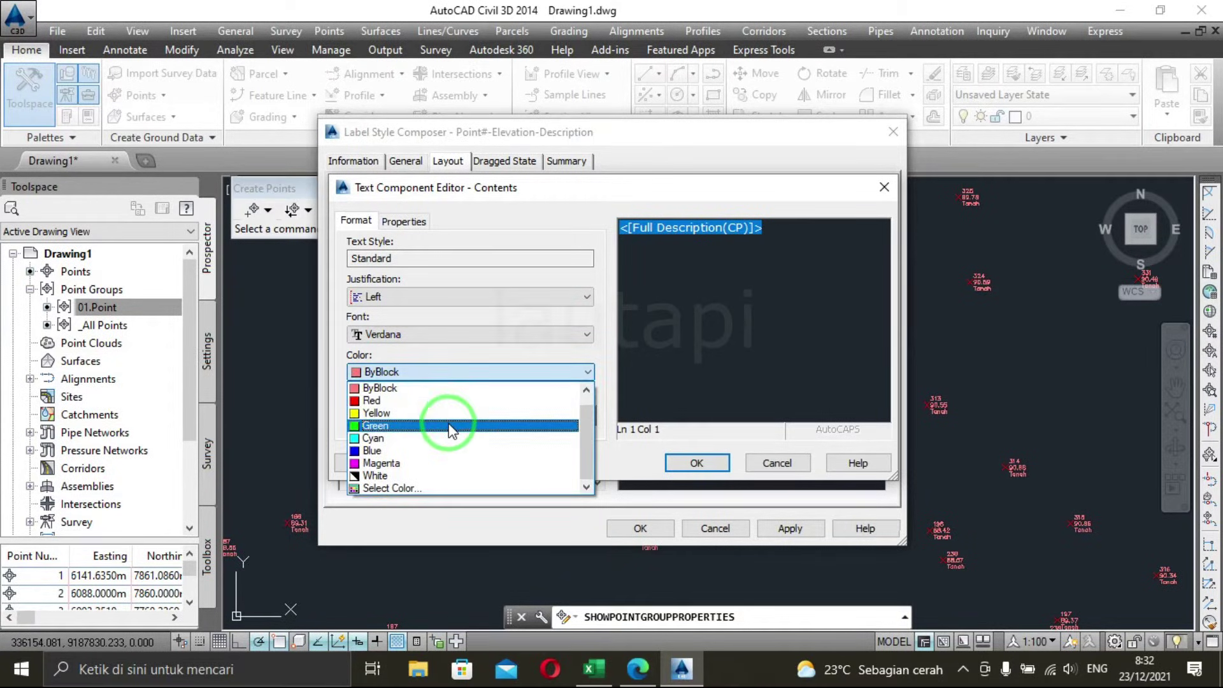
click(449, 424)
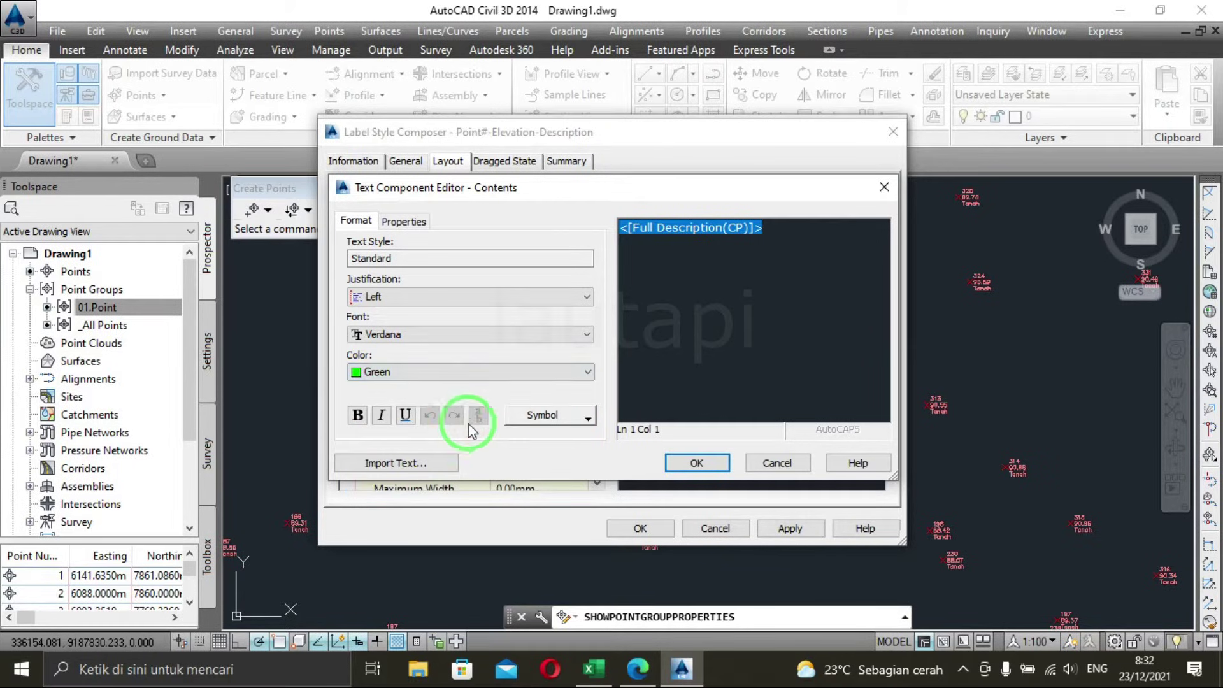
click(726, 469)
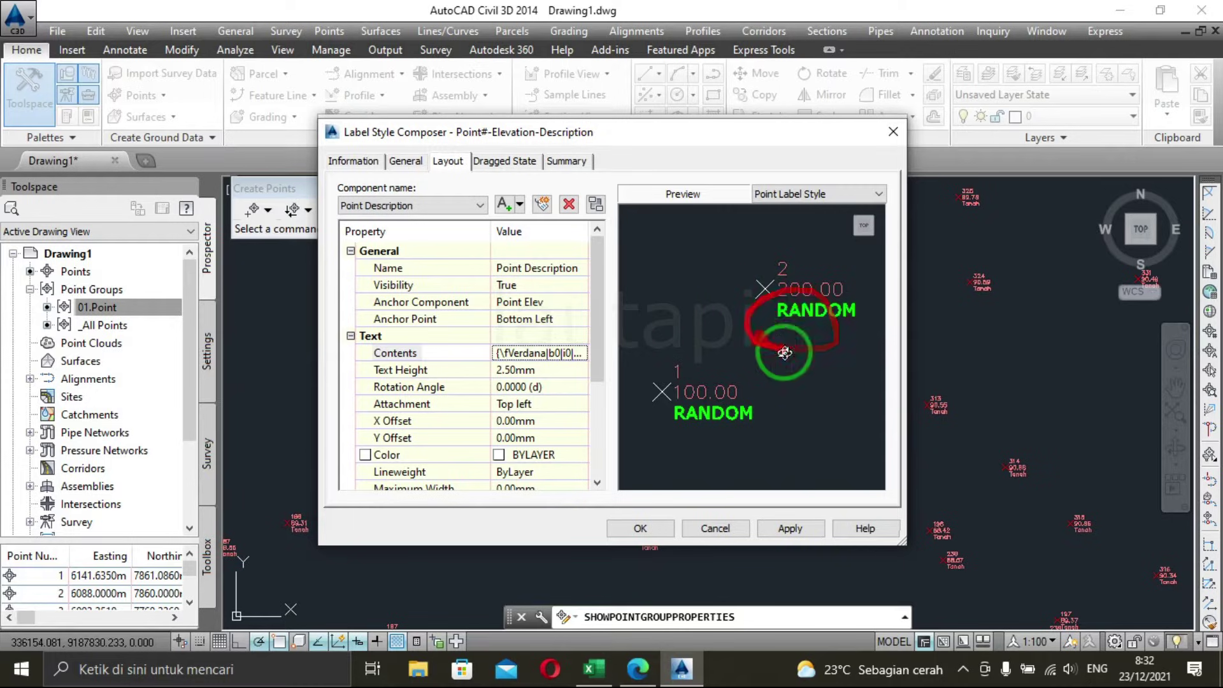
Set the Point Description text height to 5.00 mm.
click(522, 370)
drag(515, 370, 489, 370)
text(5)
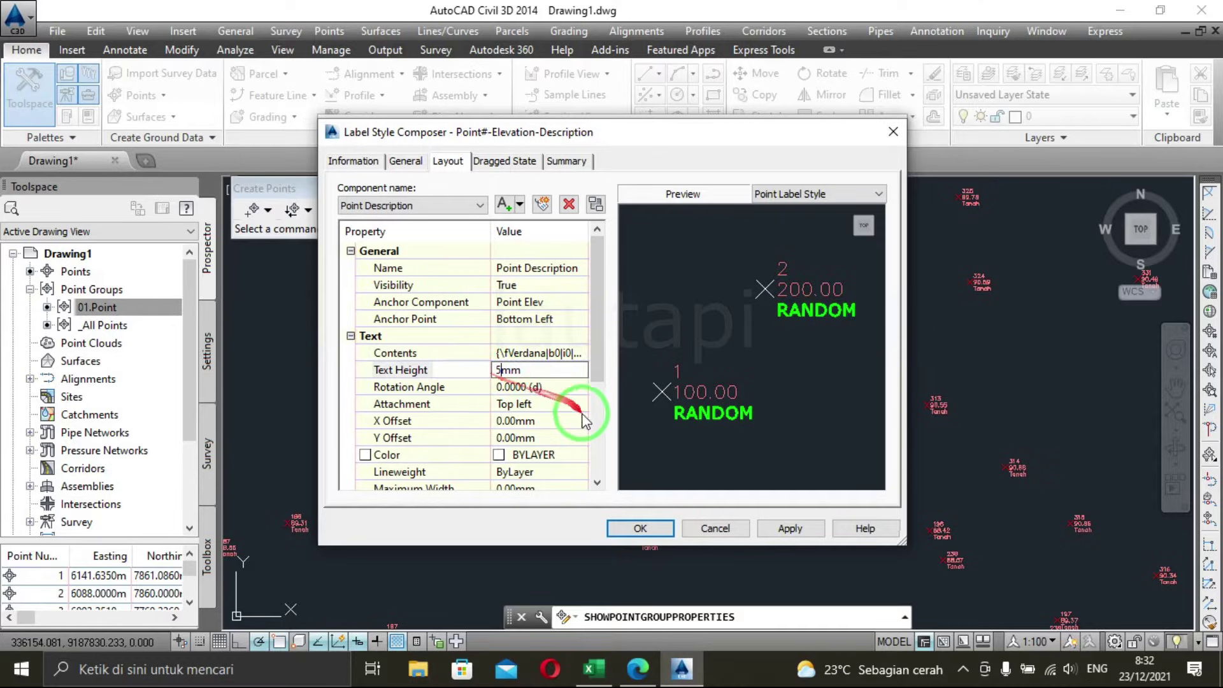
key(Return)
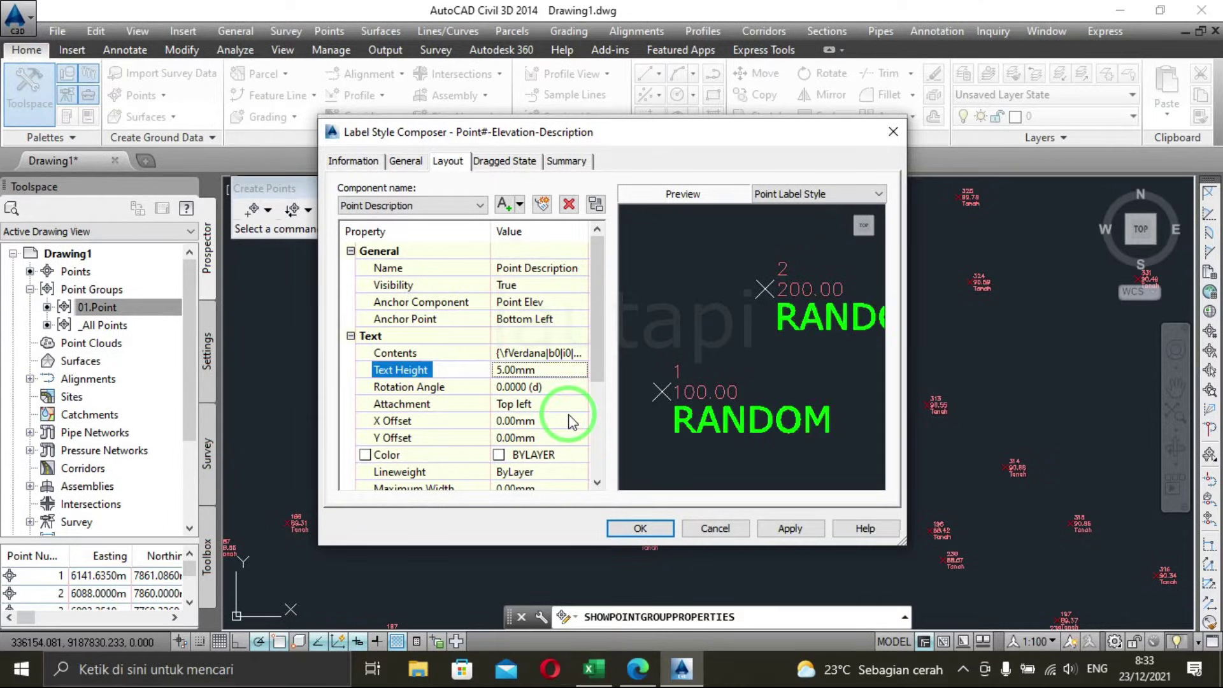
click(400, 206)
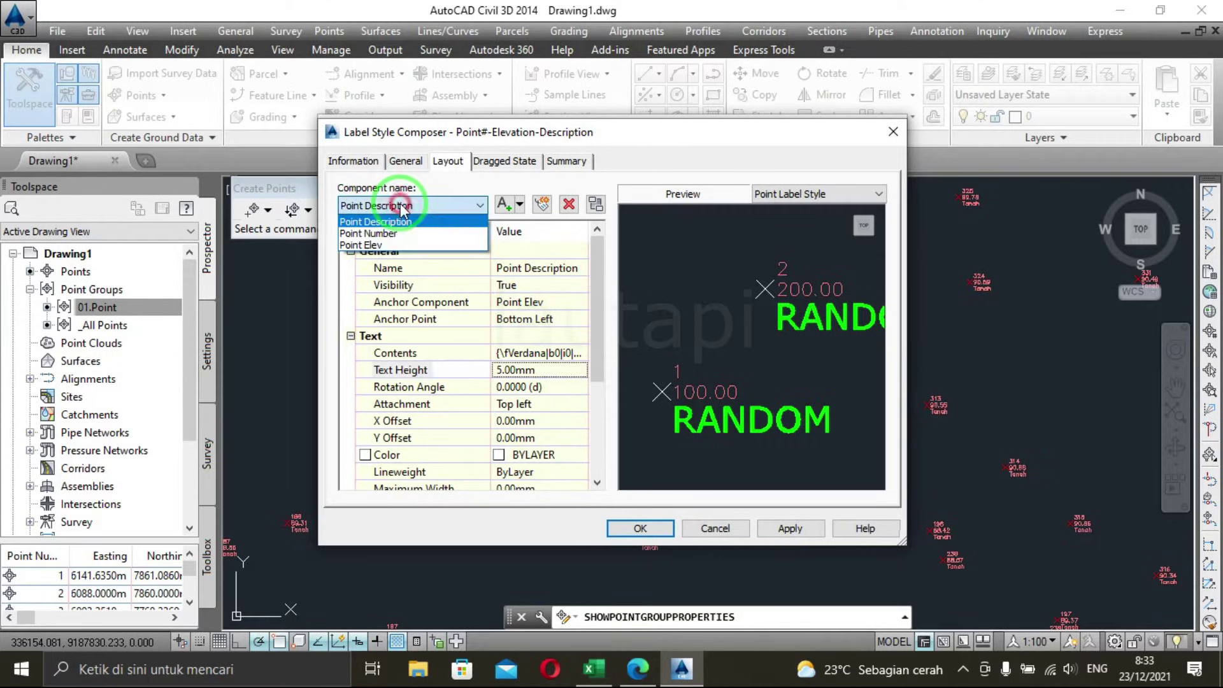
click(400, 234)
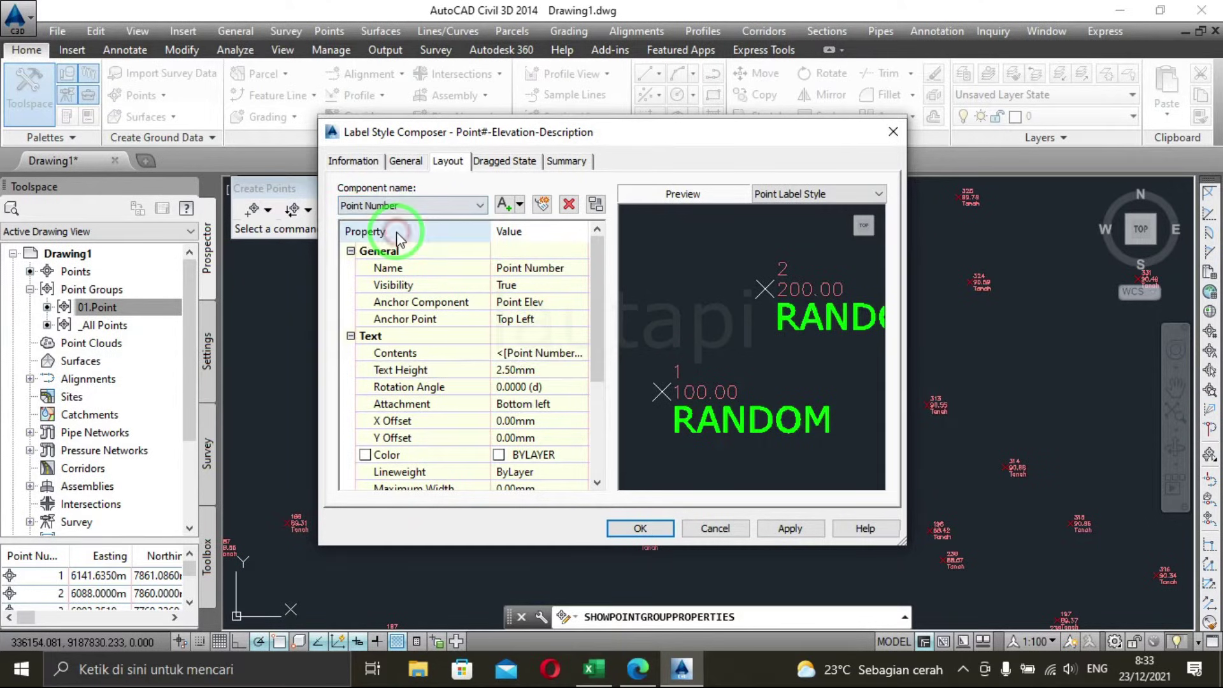
Format the point number text as yellow Verdana.
click(558, 352)
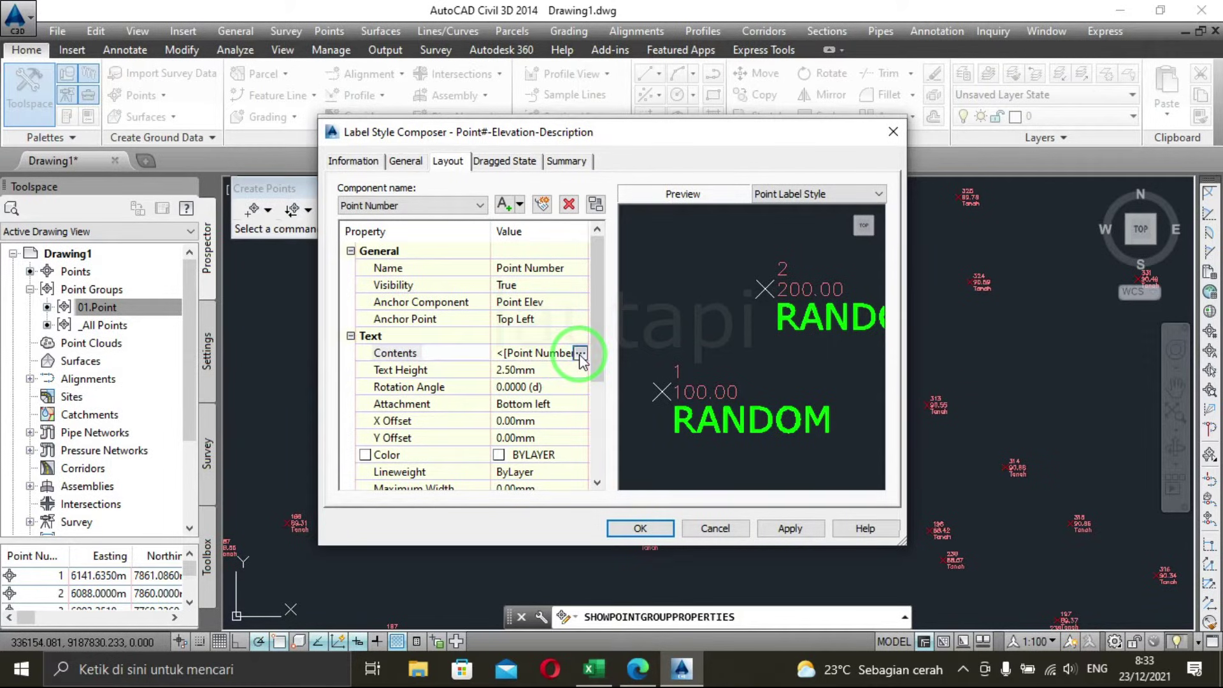
click(581, 353)
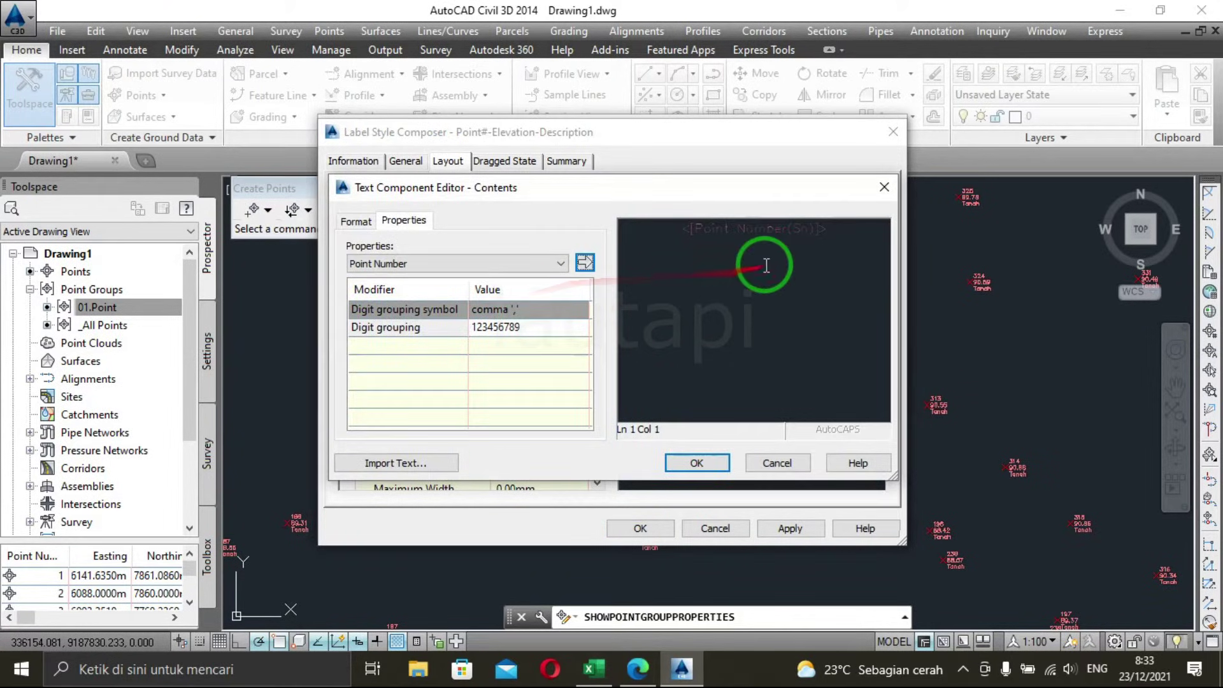
double_click(764, 265)
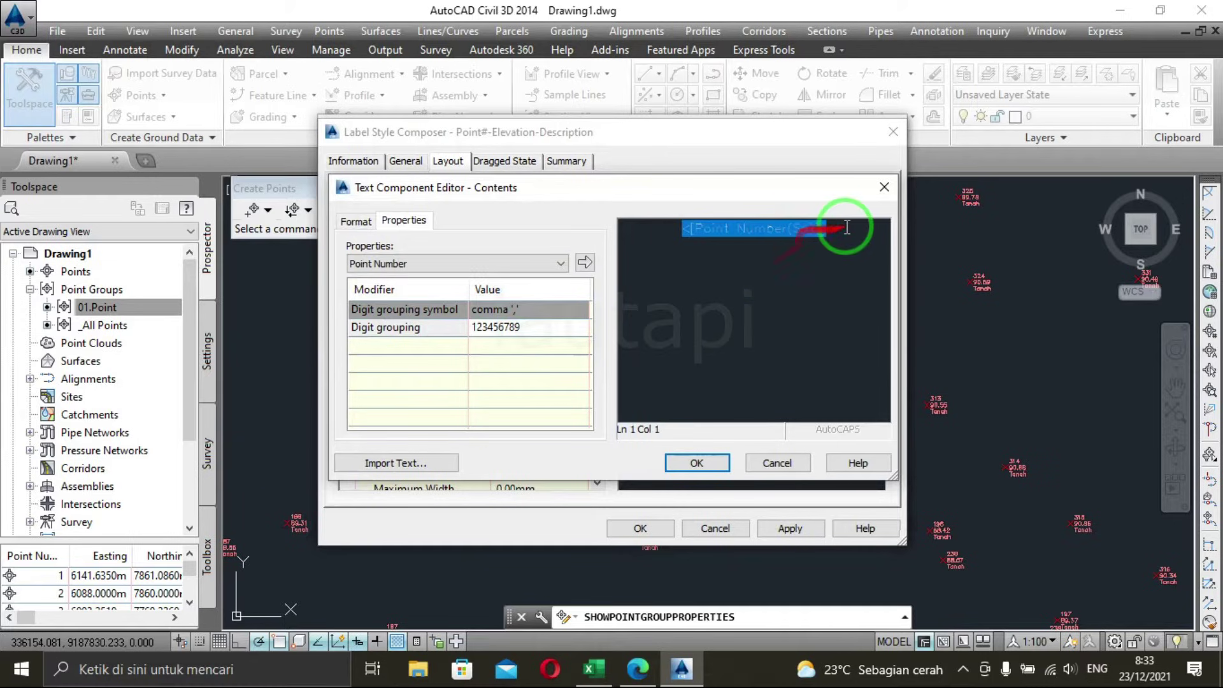
click(356, 223)
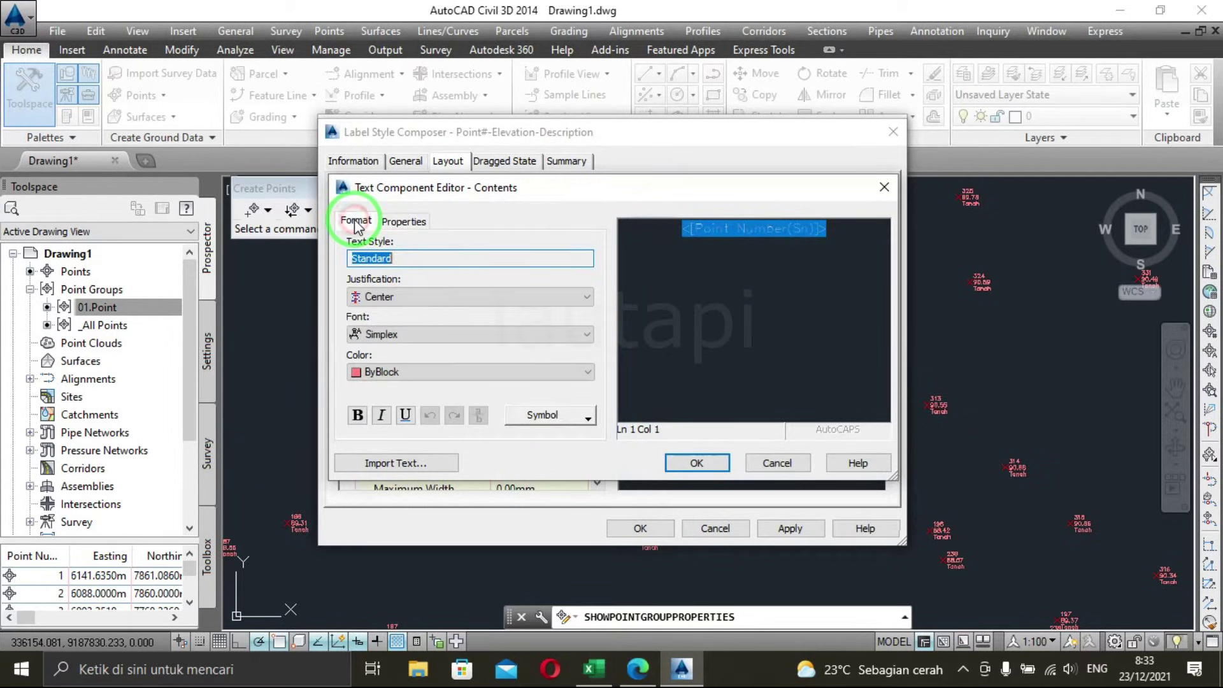
click(390, 337)
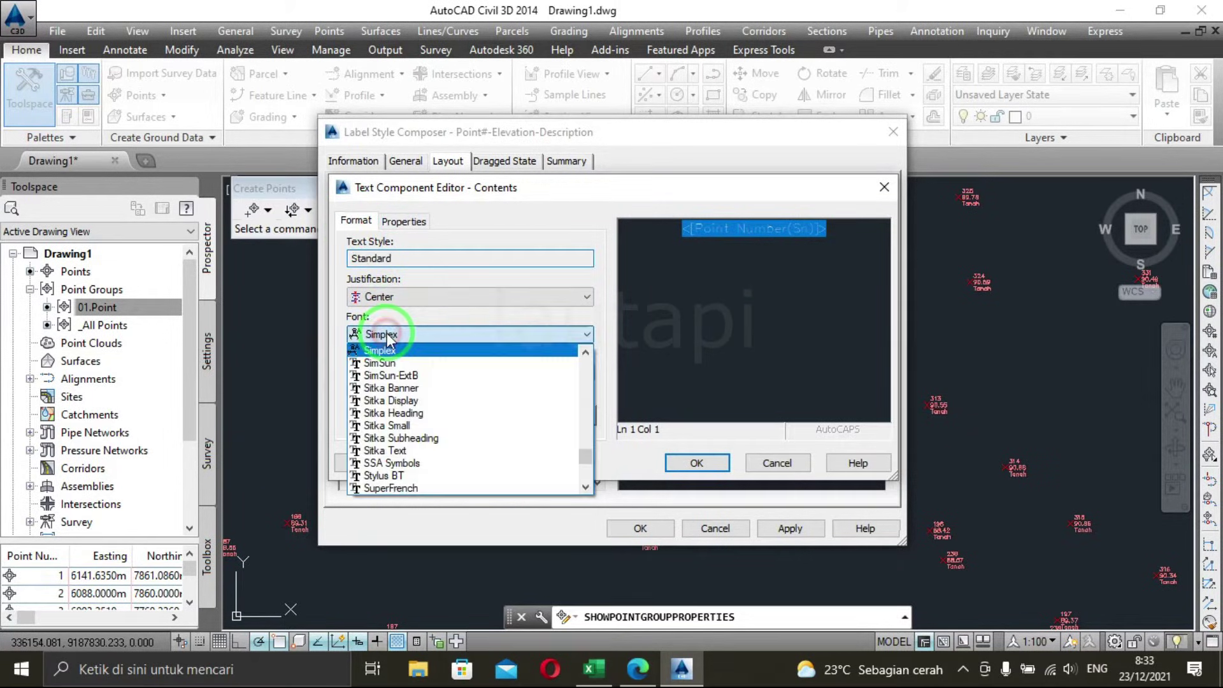
key(v)
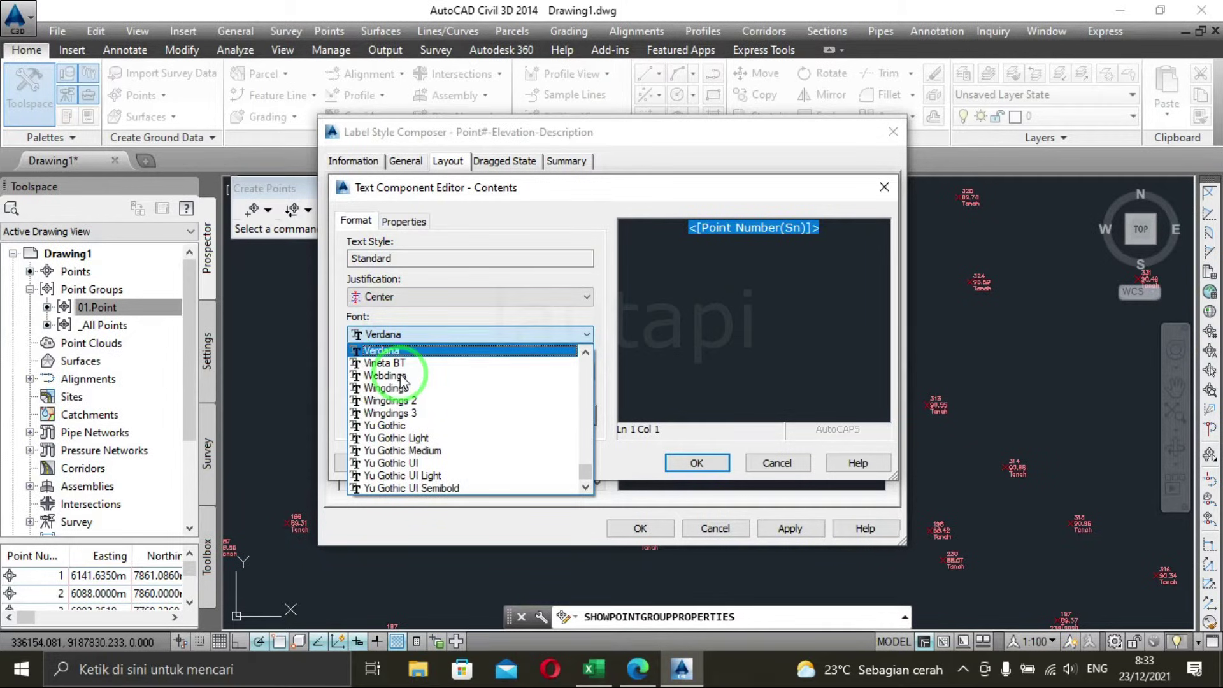
click(415, 351)
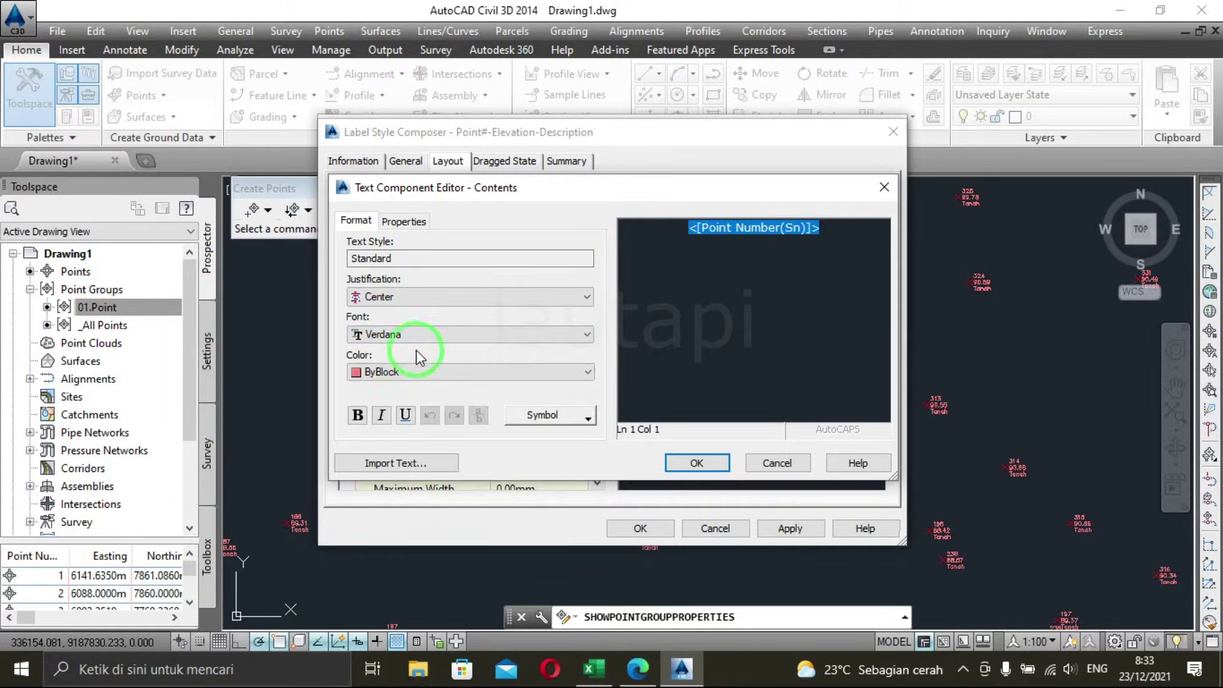
click(463, 373)
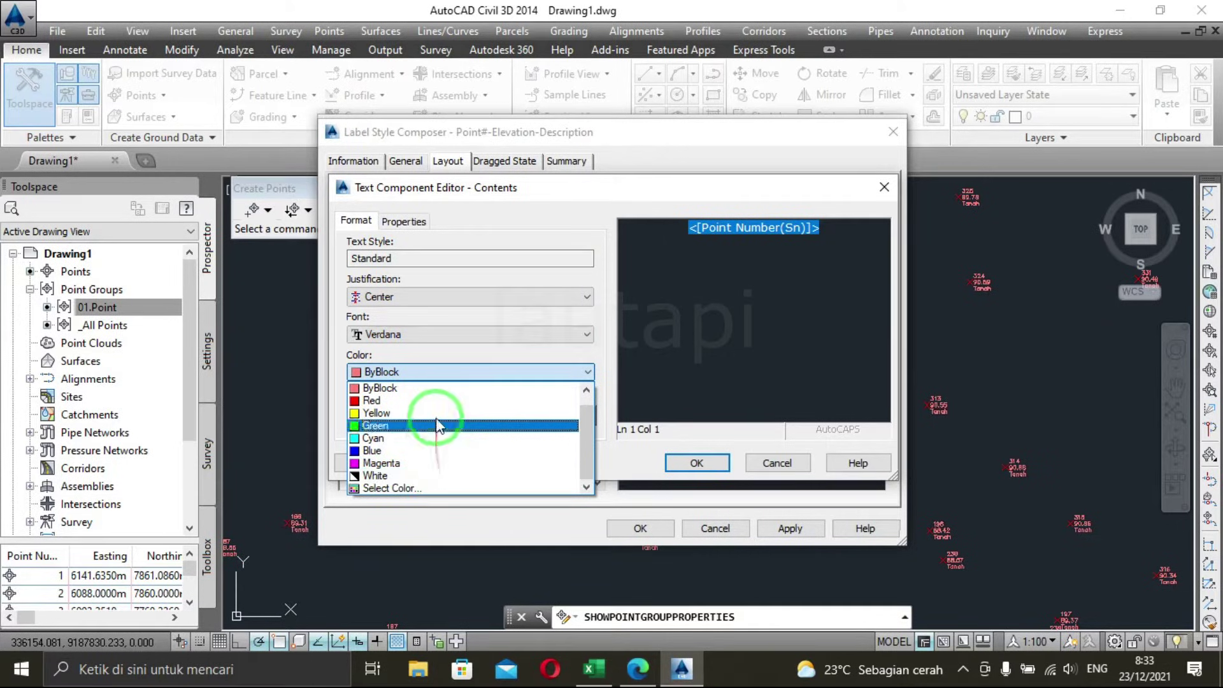
click(438, 414)
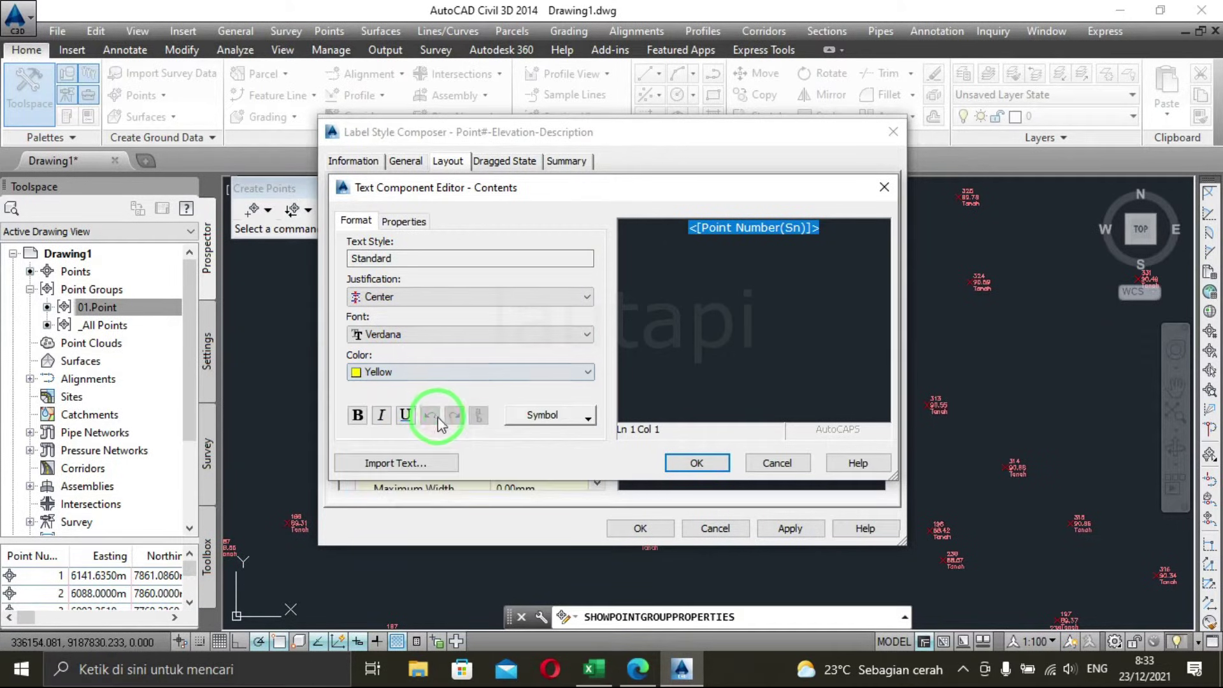
click(685, 463)
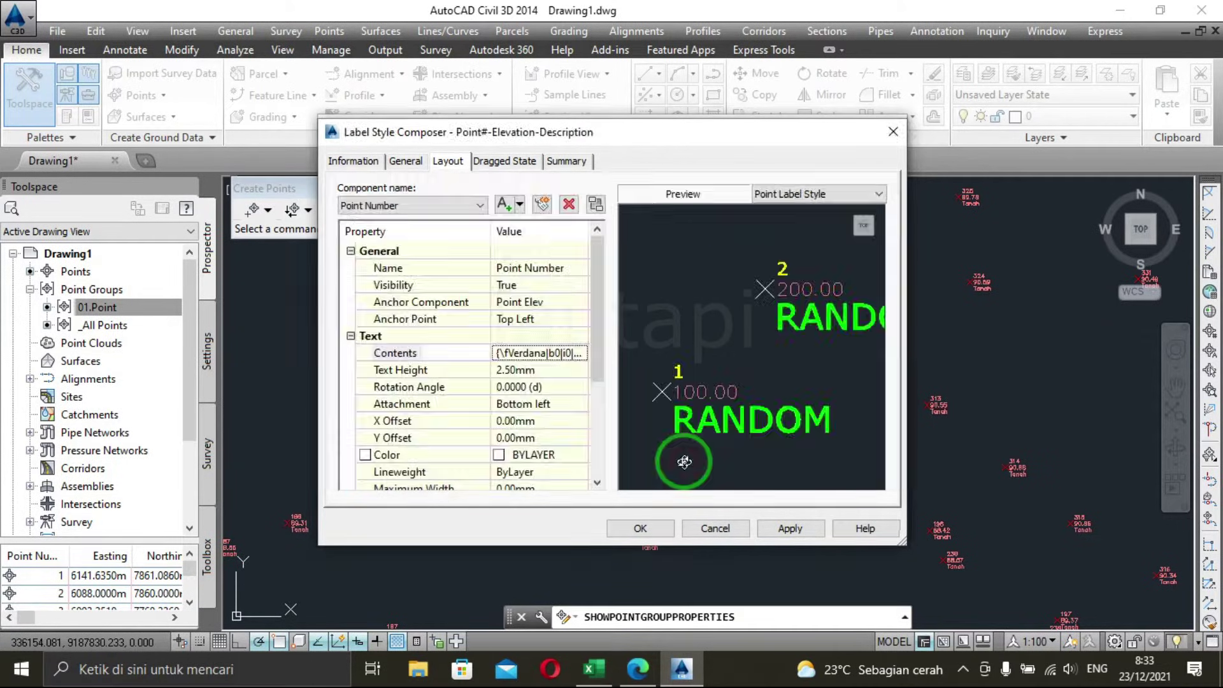
Set the Point Number text height to 5.00 mm.
click(513, 375)
drag(514, 369, 488, 382)
text(5)
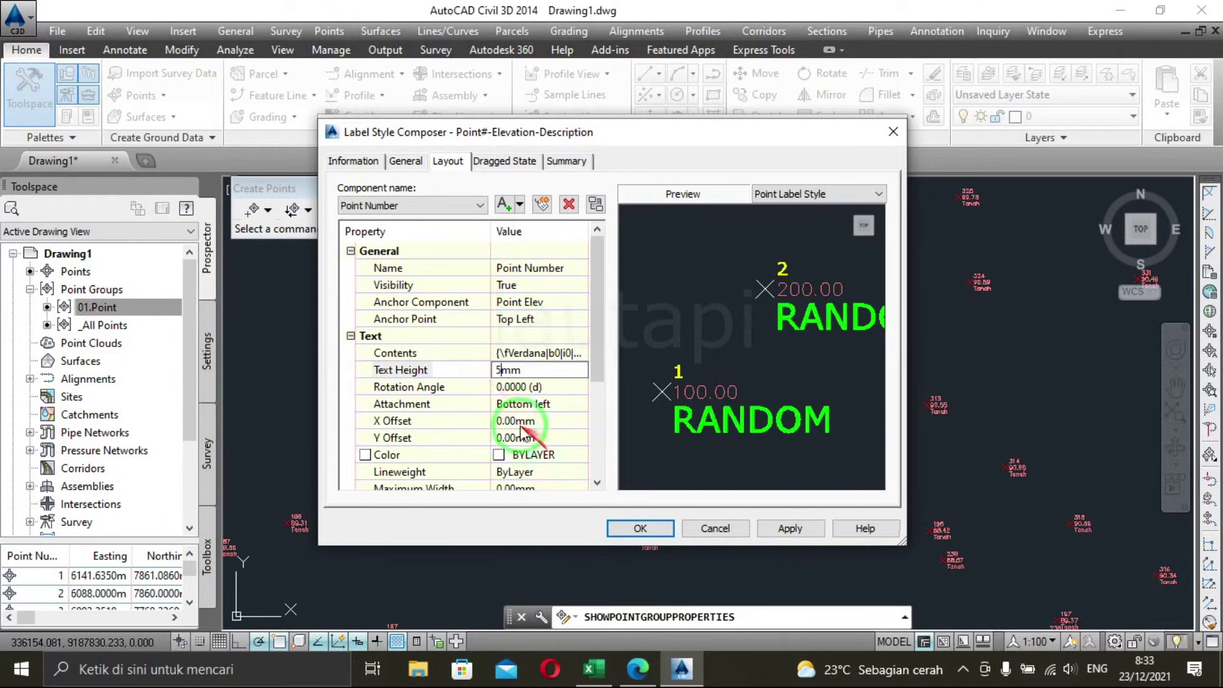
click(479, 369)
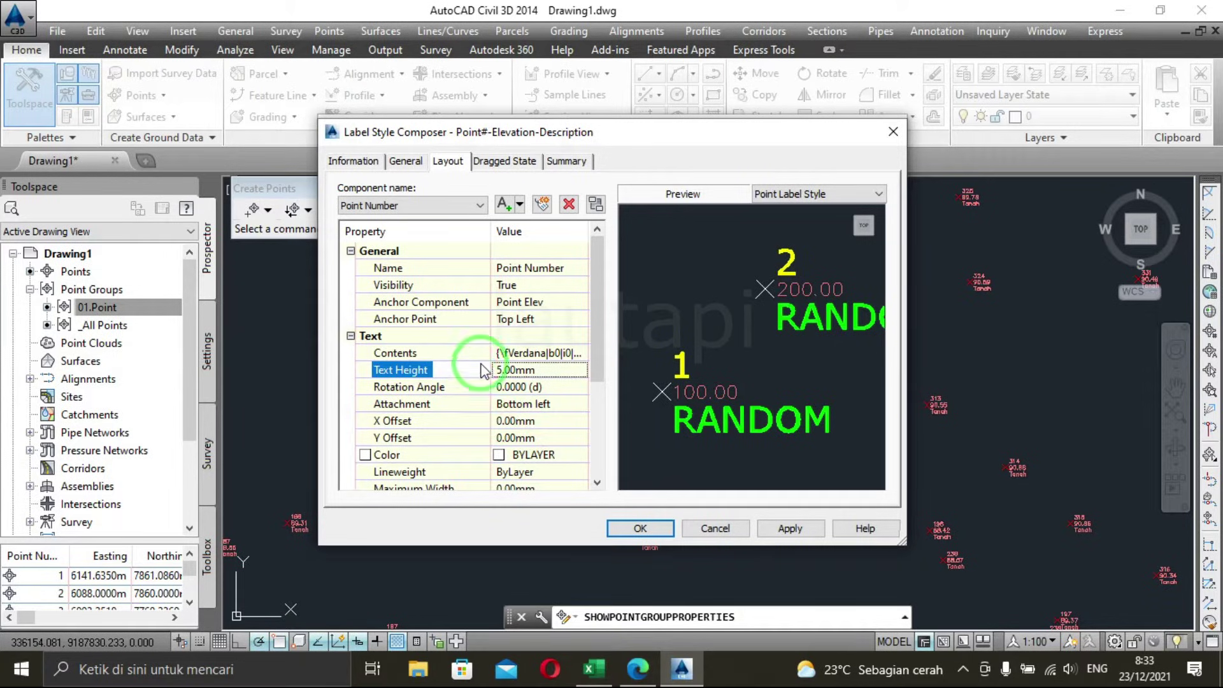
click(390, 207)
click(373, 246)
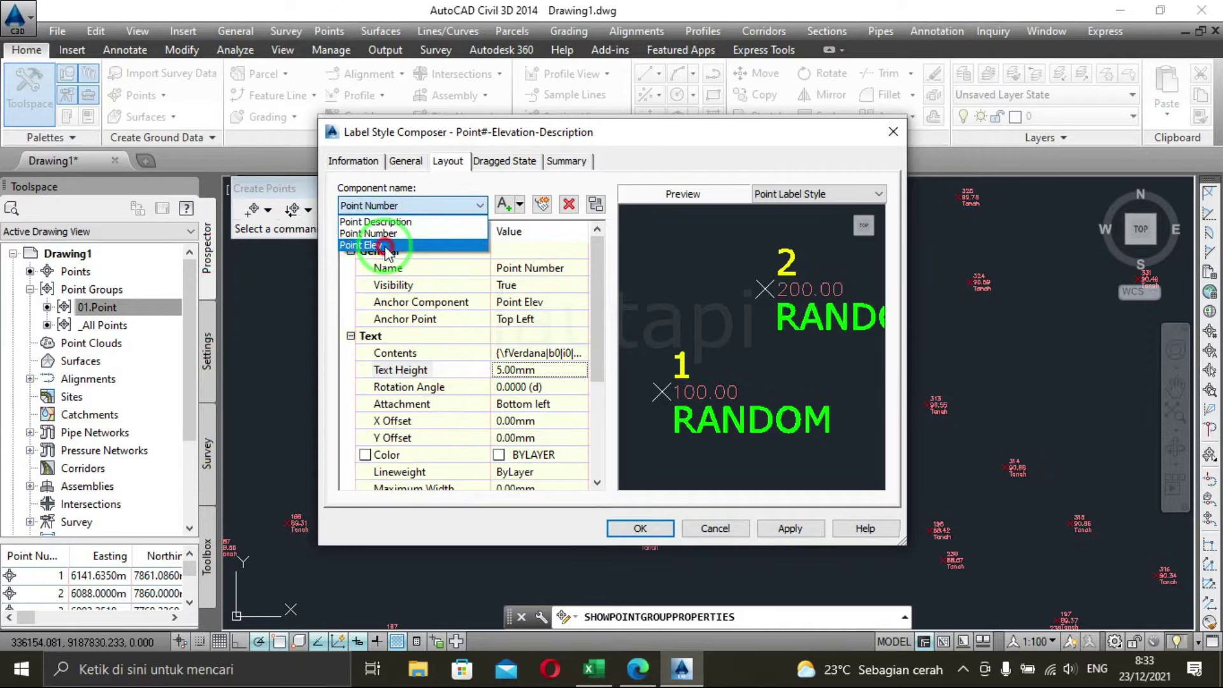
click(571, 354)
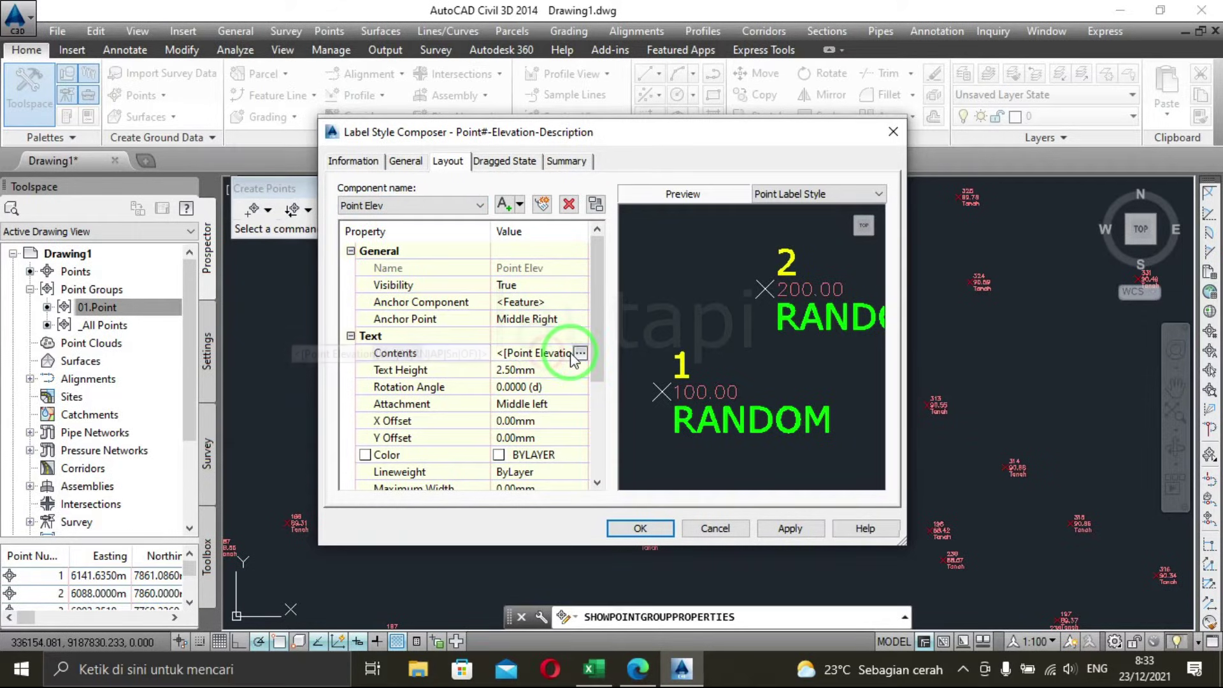
Format the point elevation text as red Verdana and save the label style.
click(581, 353)
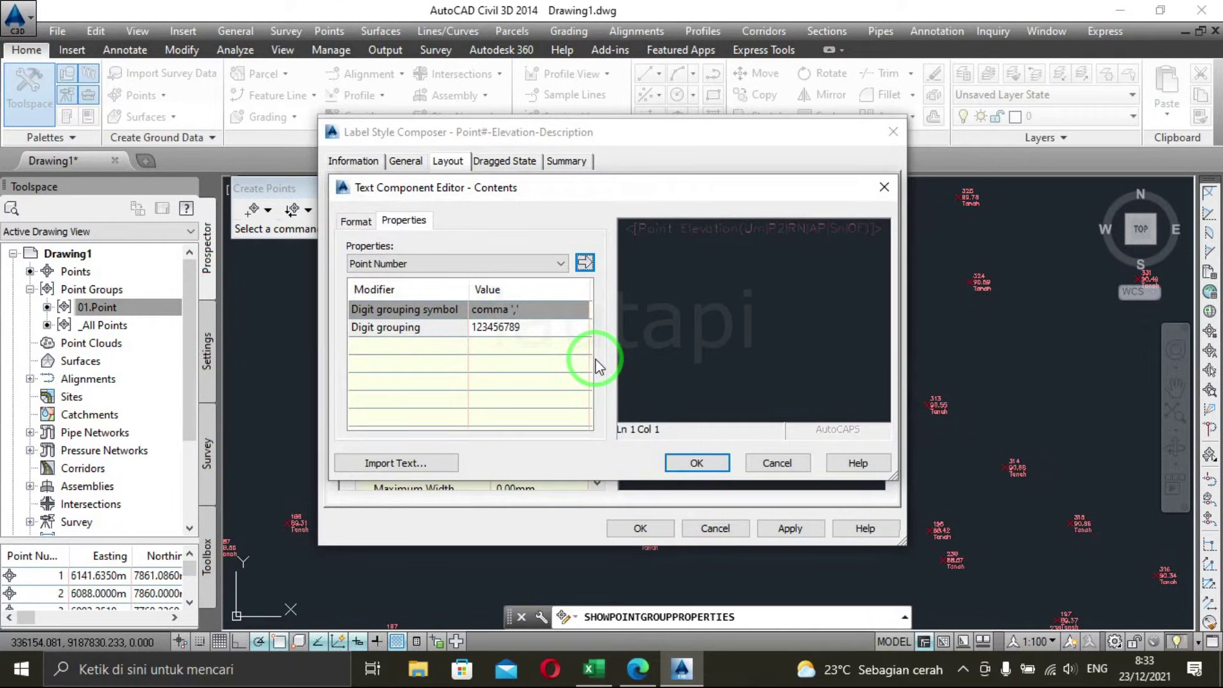
click(706, 282)
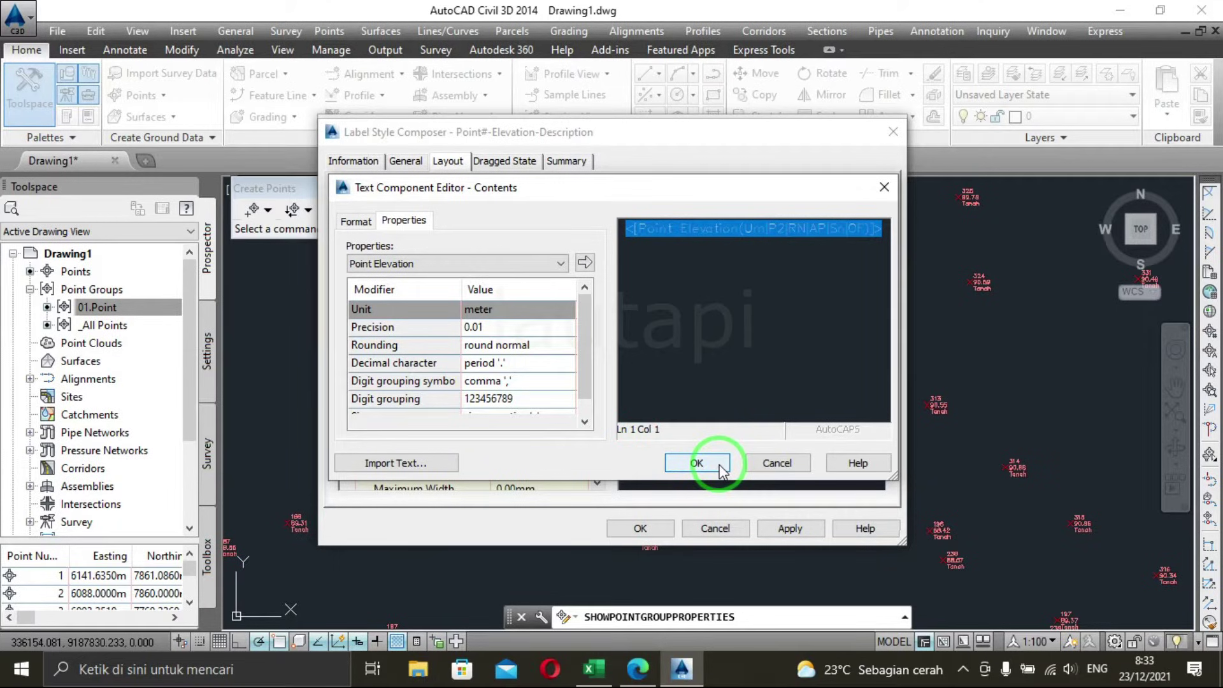
click(362, 223)
click(423, 334)
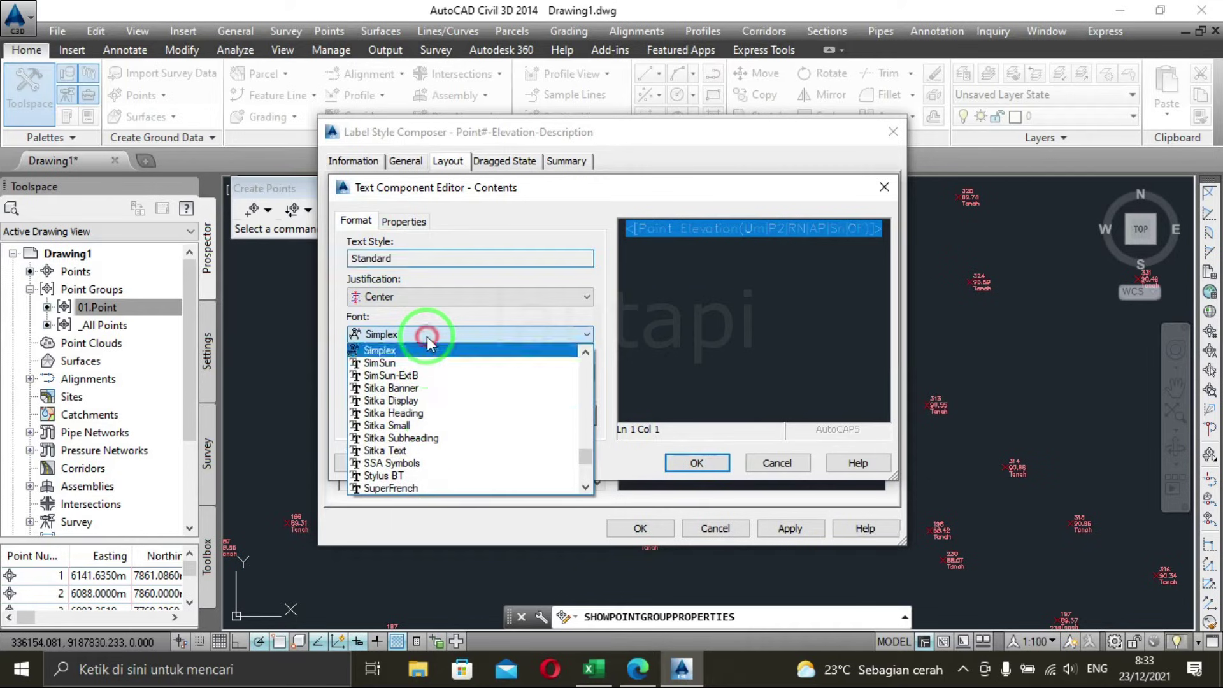
scroll(432, 420, down, 5)
click(436, 350)
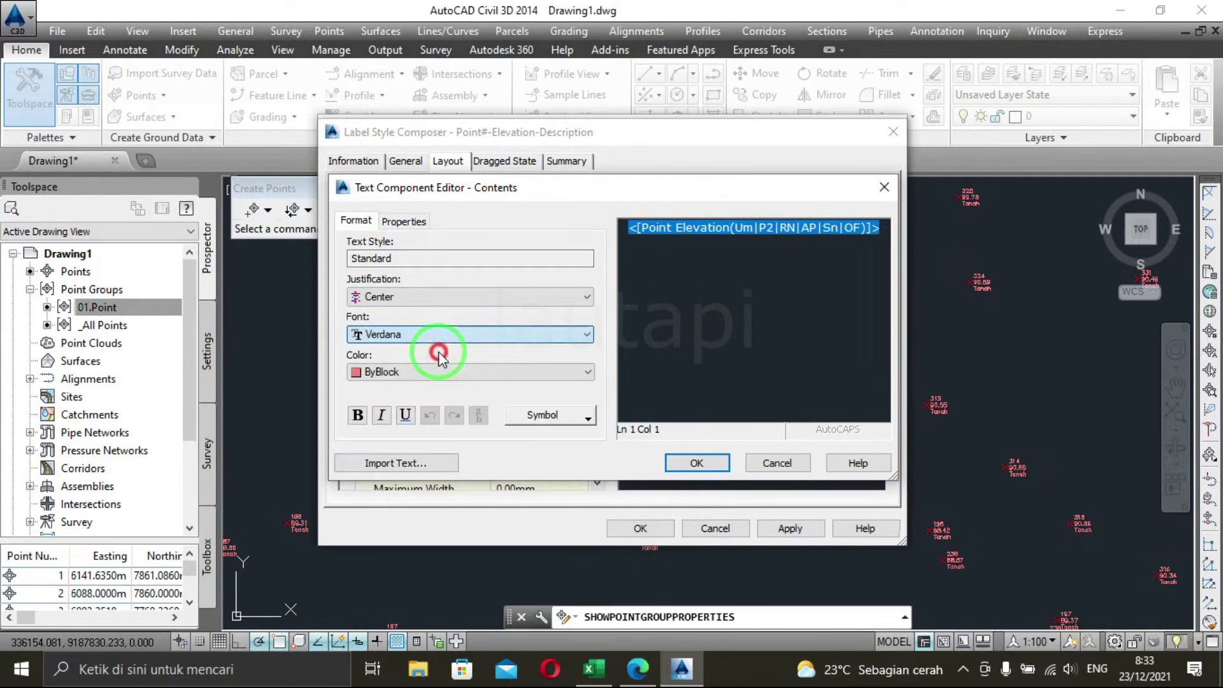
click(434, 371)
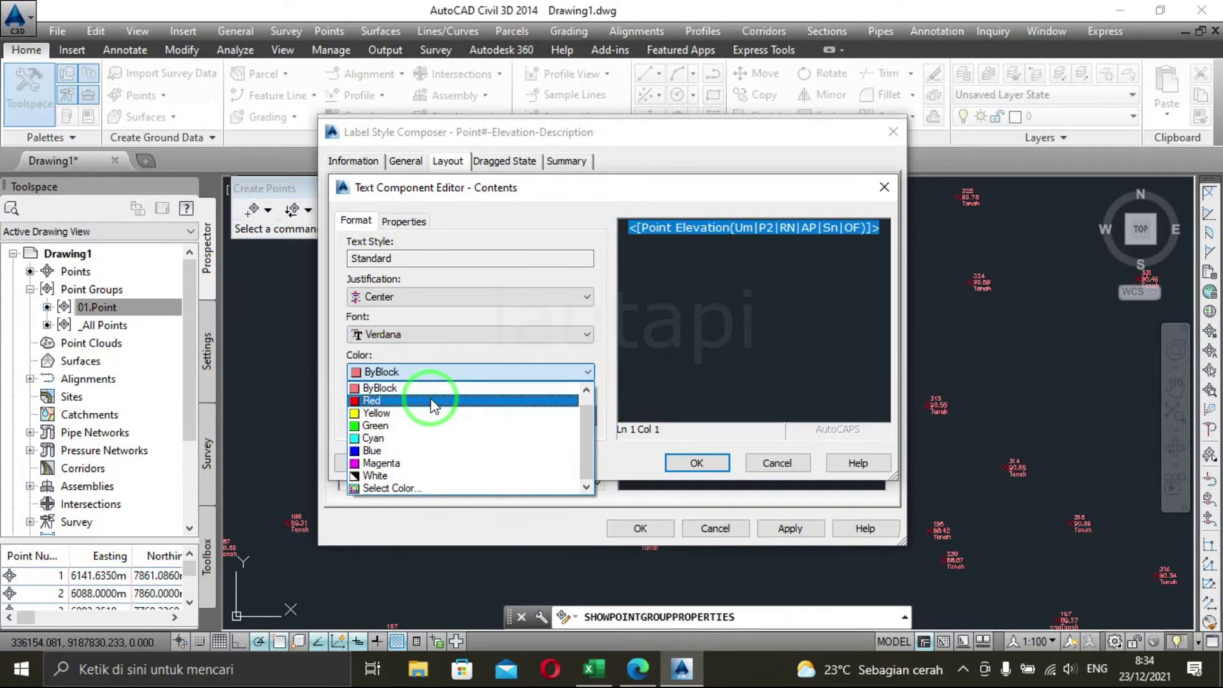
click(431, 403)
click(696, 462)
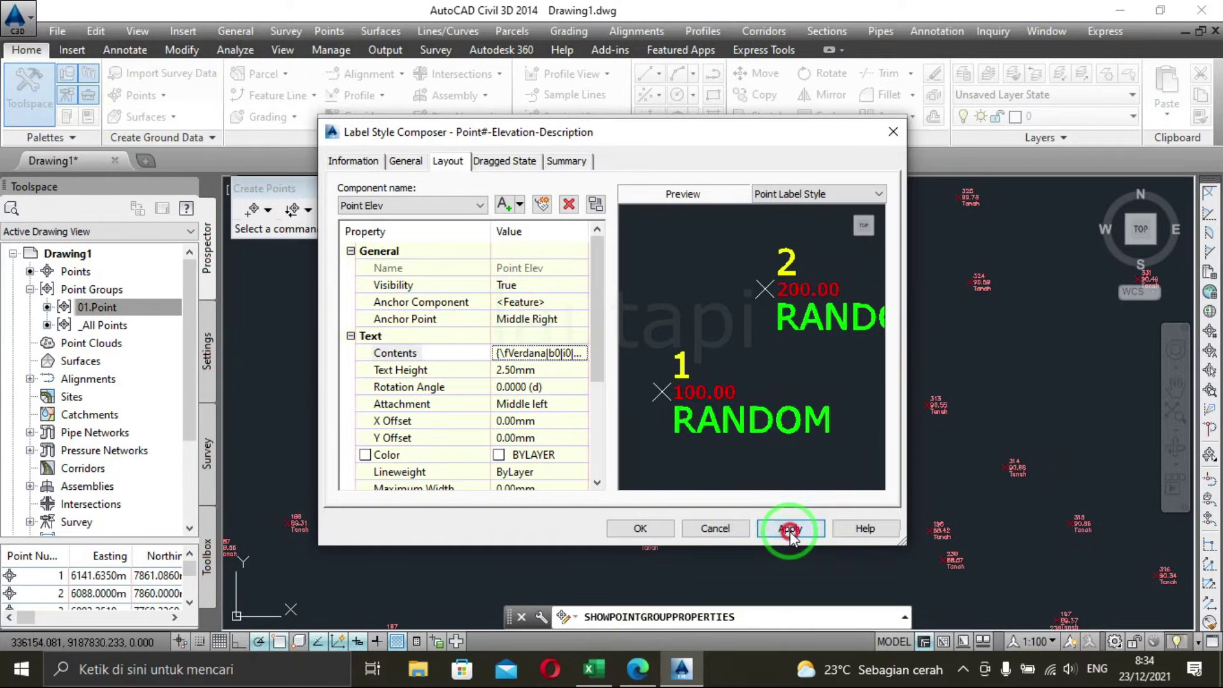
click(642, 528)
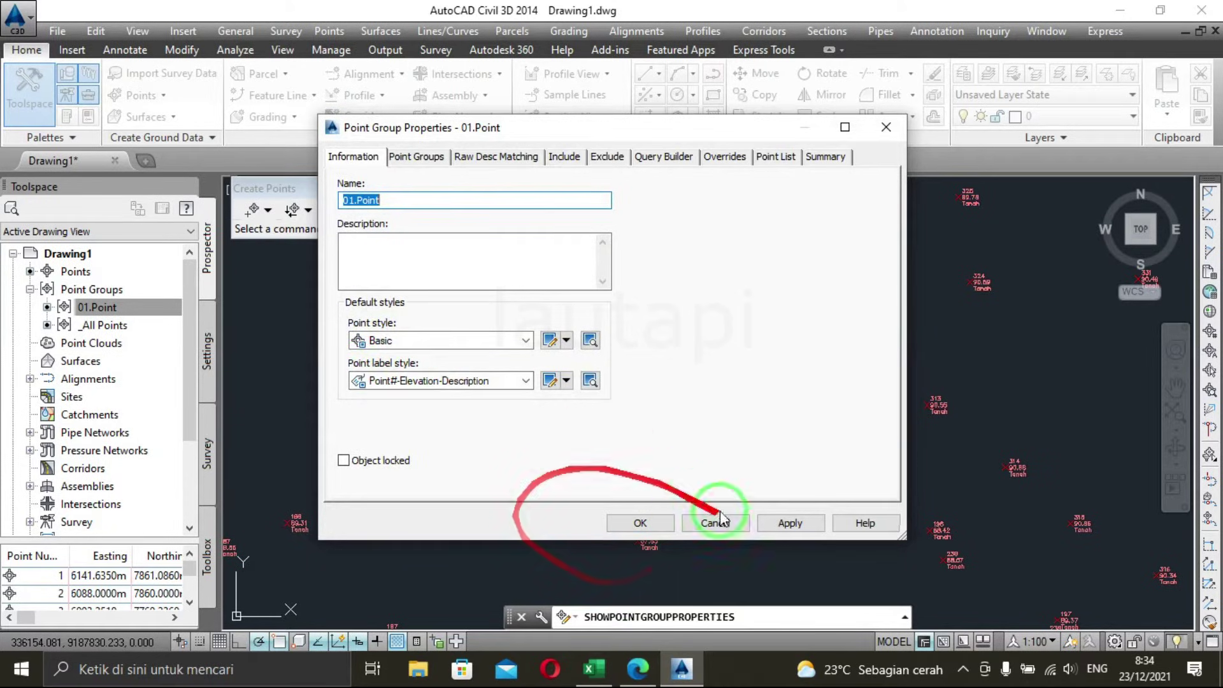
Apply the restyled labels to the 01.Point group, leaving the Basic point style unchanged.
click(790, 522)
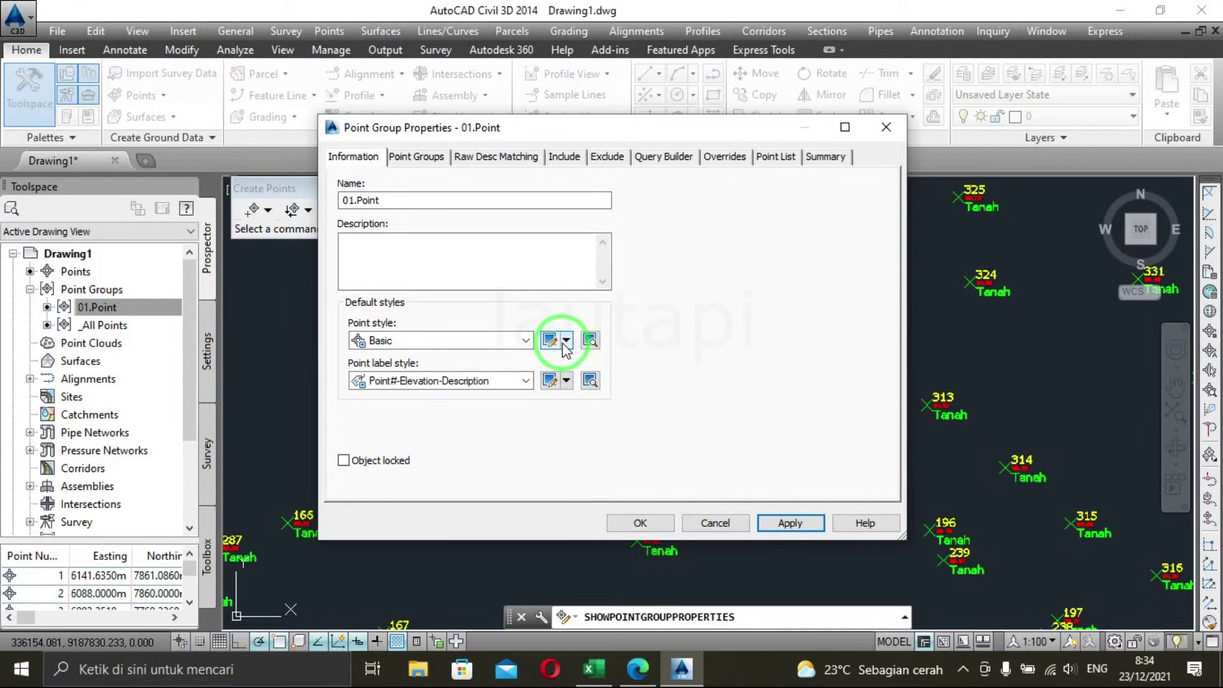
click(565, 341)
click(628, 398)
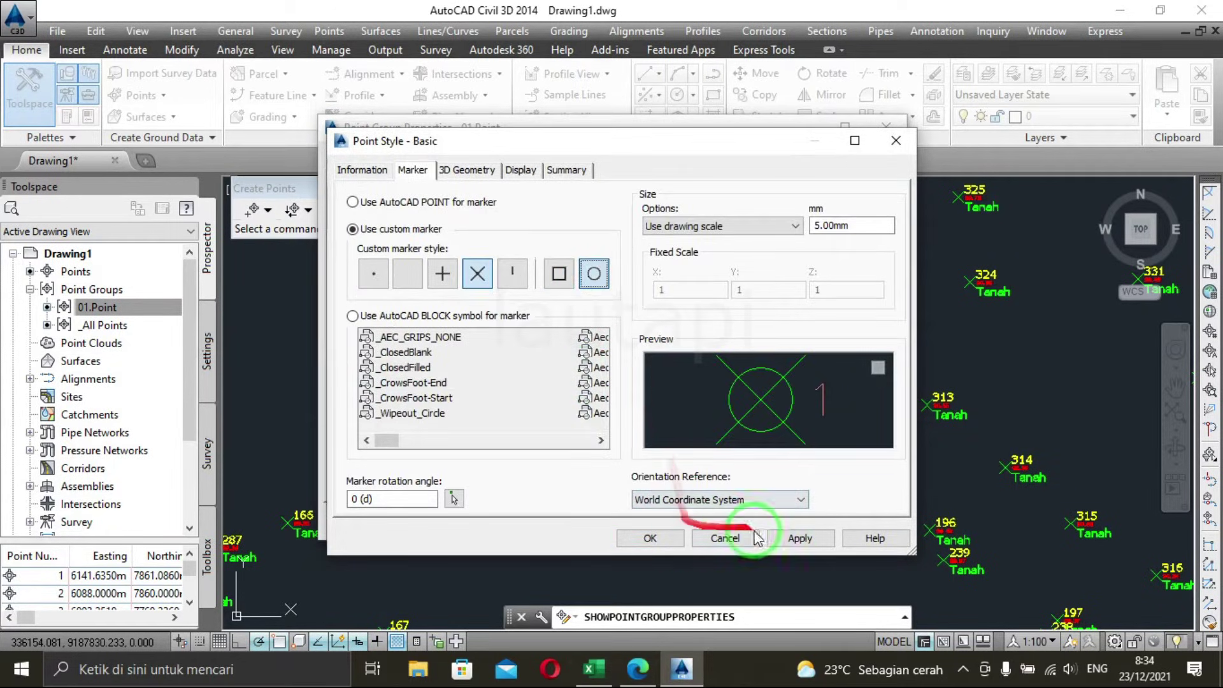
click(649, 538)
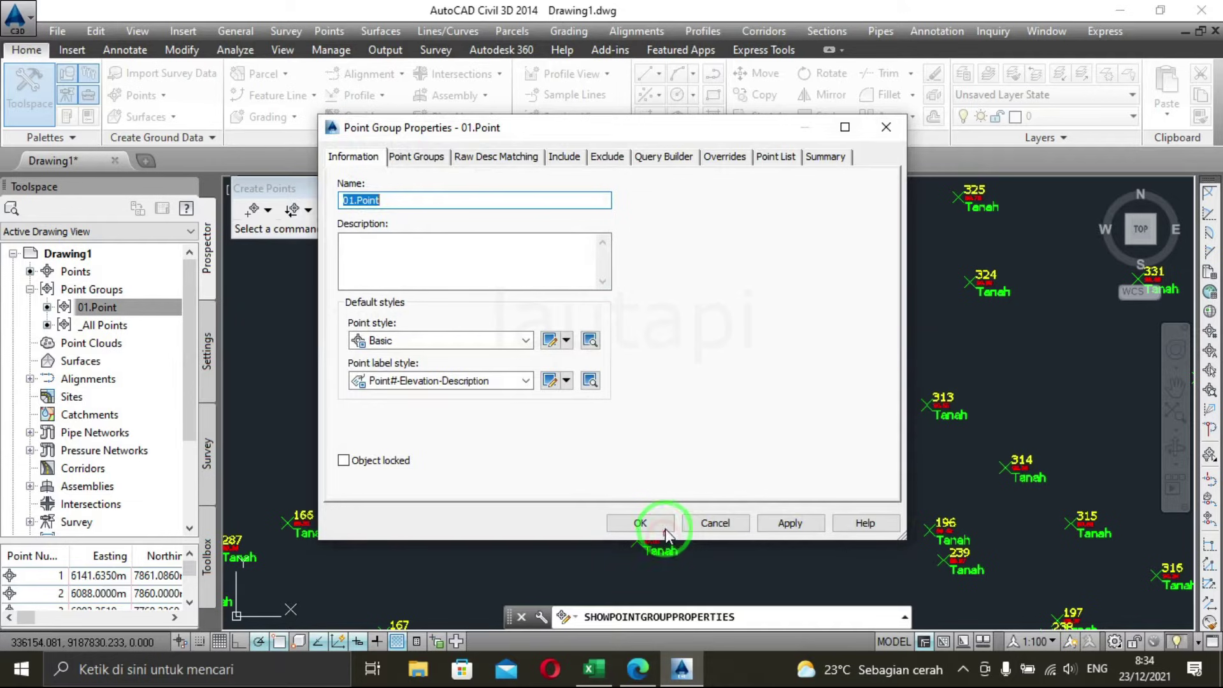
click(638, 522)
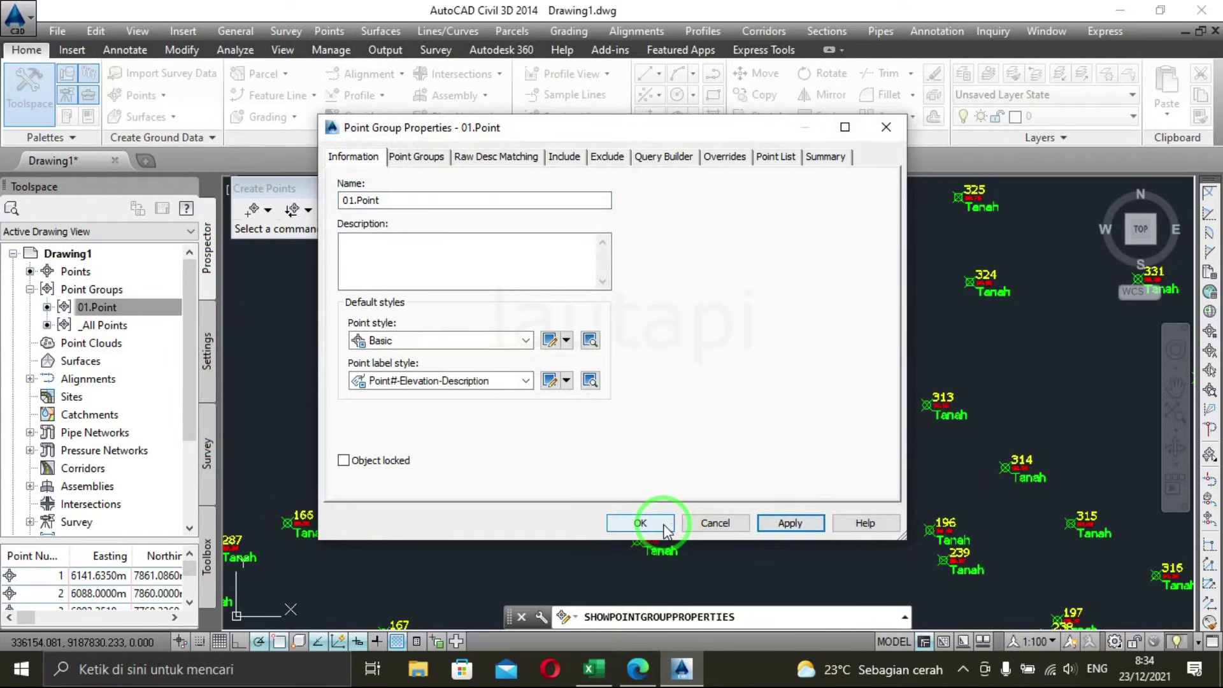
scroll(764, 449, up, 5)
scroll(767, 415, down, 3)
middle_drag(792, 399, 813, 486)
scroll(813, 486, down, 2)
scroll(824, 435, down, 2)
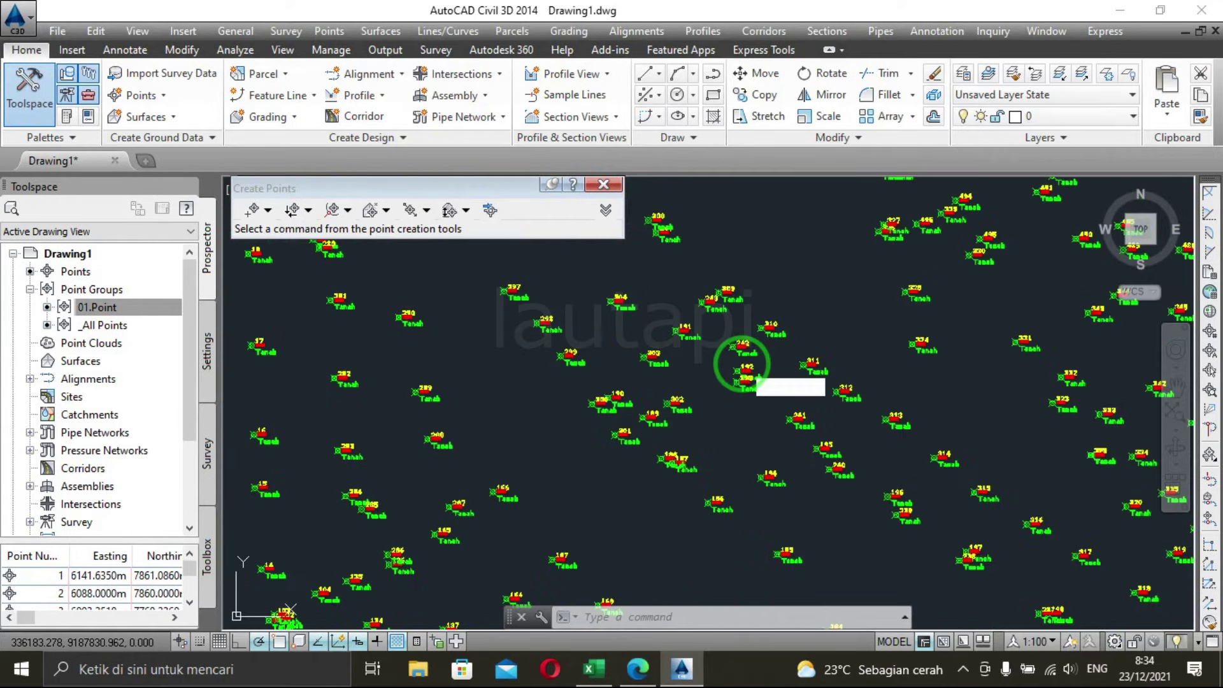
scroll(737, 360, down, 3)
scroll(627, 441, up, 3)
scroll(621, 439, up, 2)
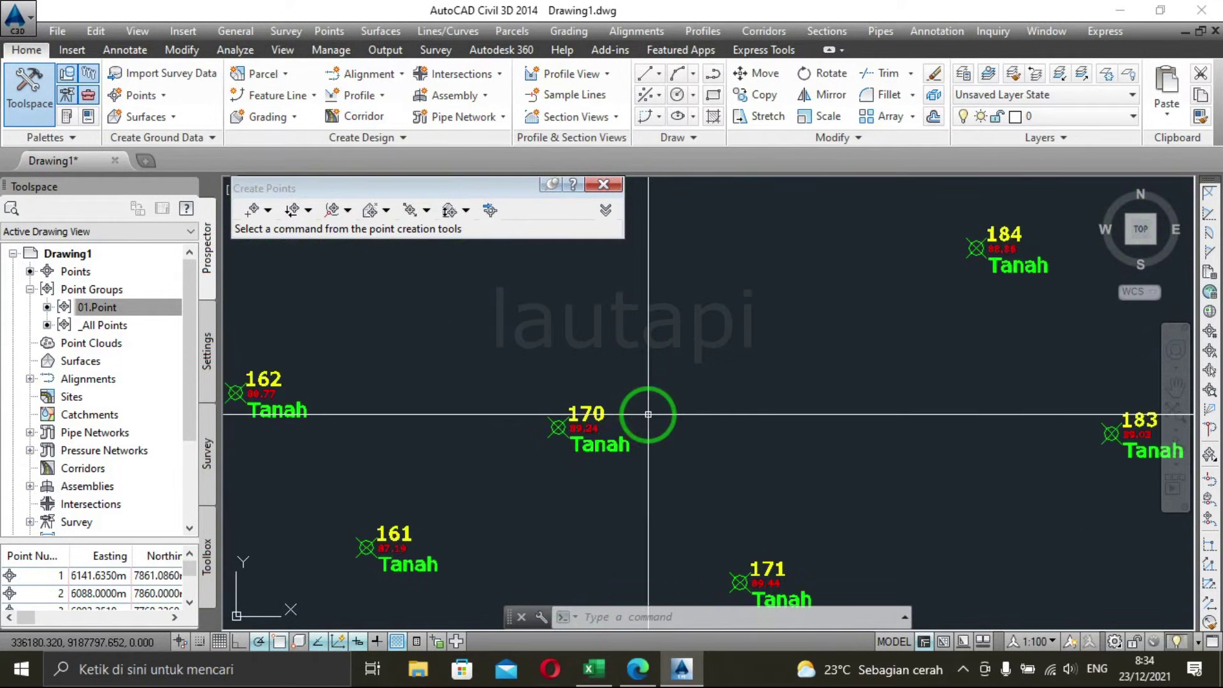
scroll(657, 384, down, 5)
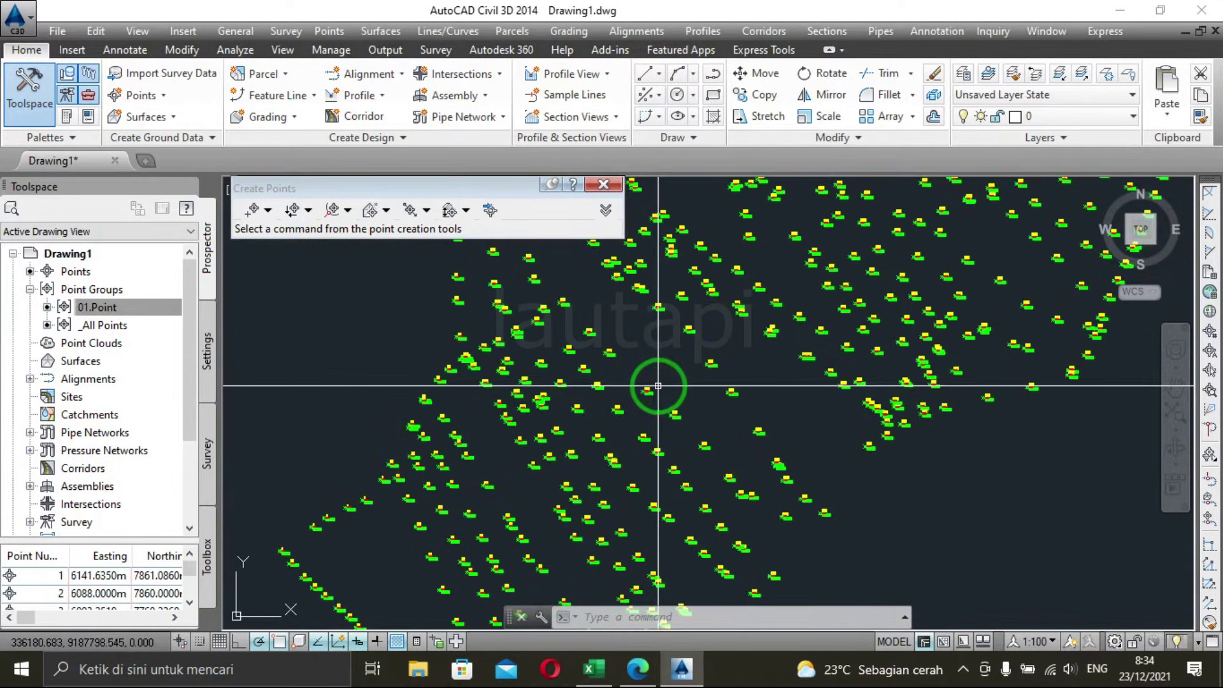
scroll(658, 385, down, 3)
middle_drag(696, 382, 677, 440)
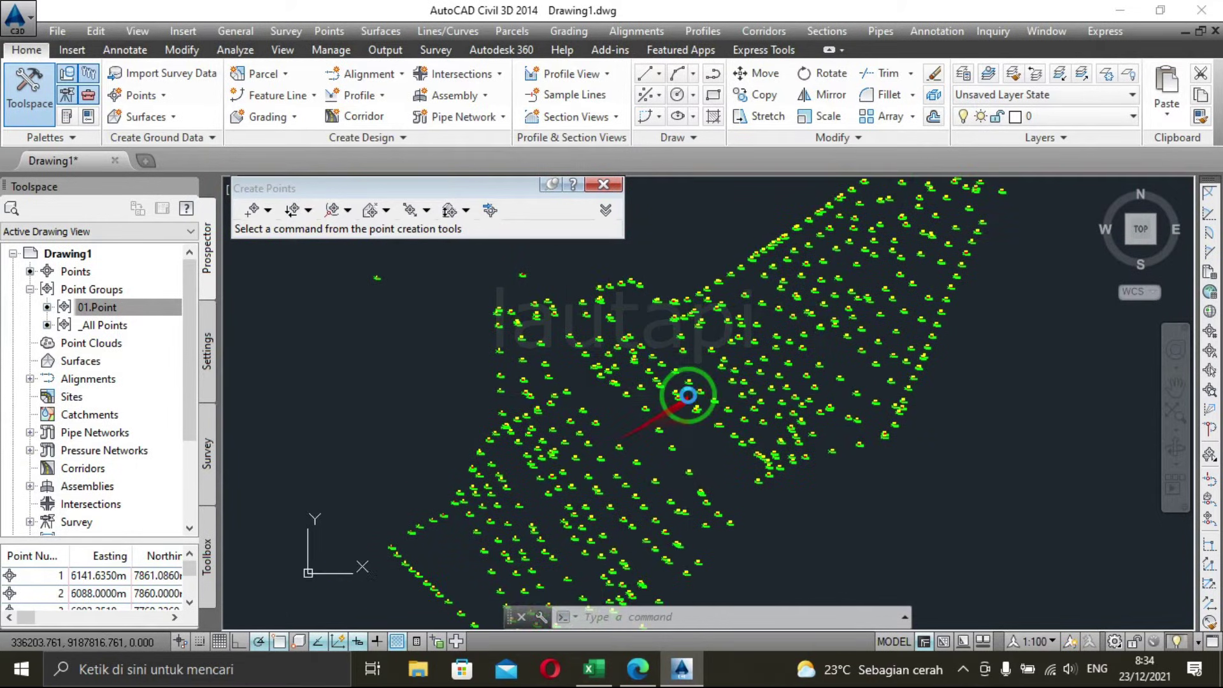
click(72, 304)
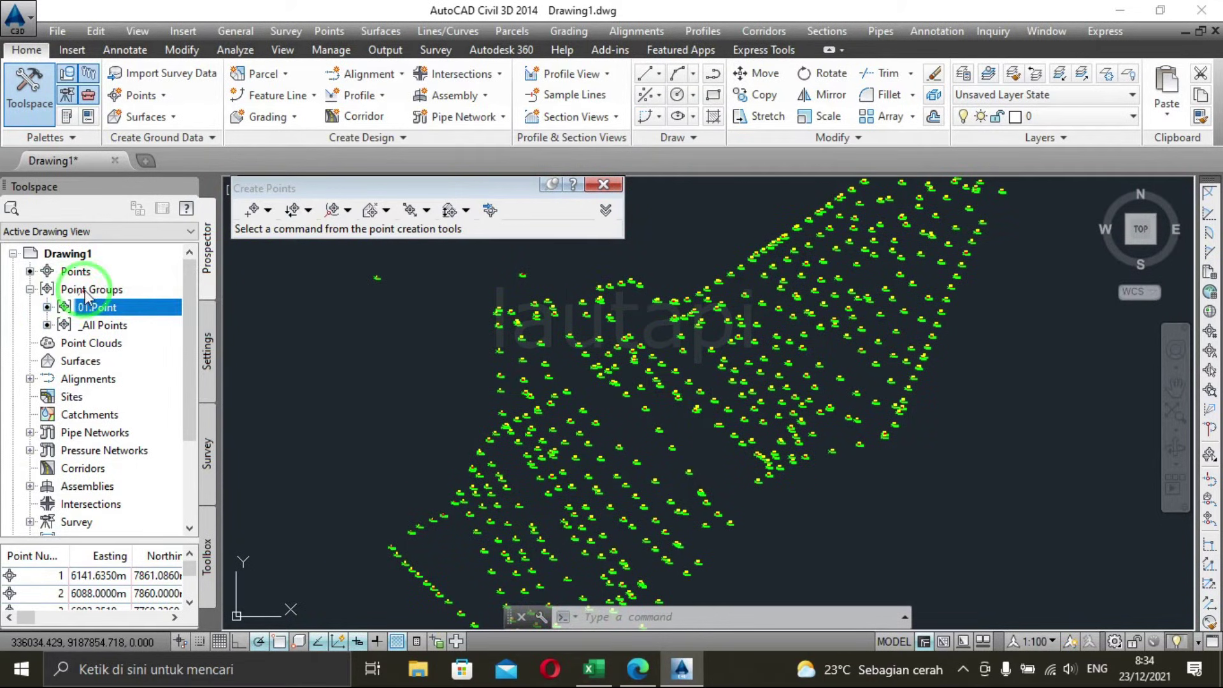
Create a new TIN surface named 'Surface' without the Next Counter suffix.
right_click(81, 362)
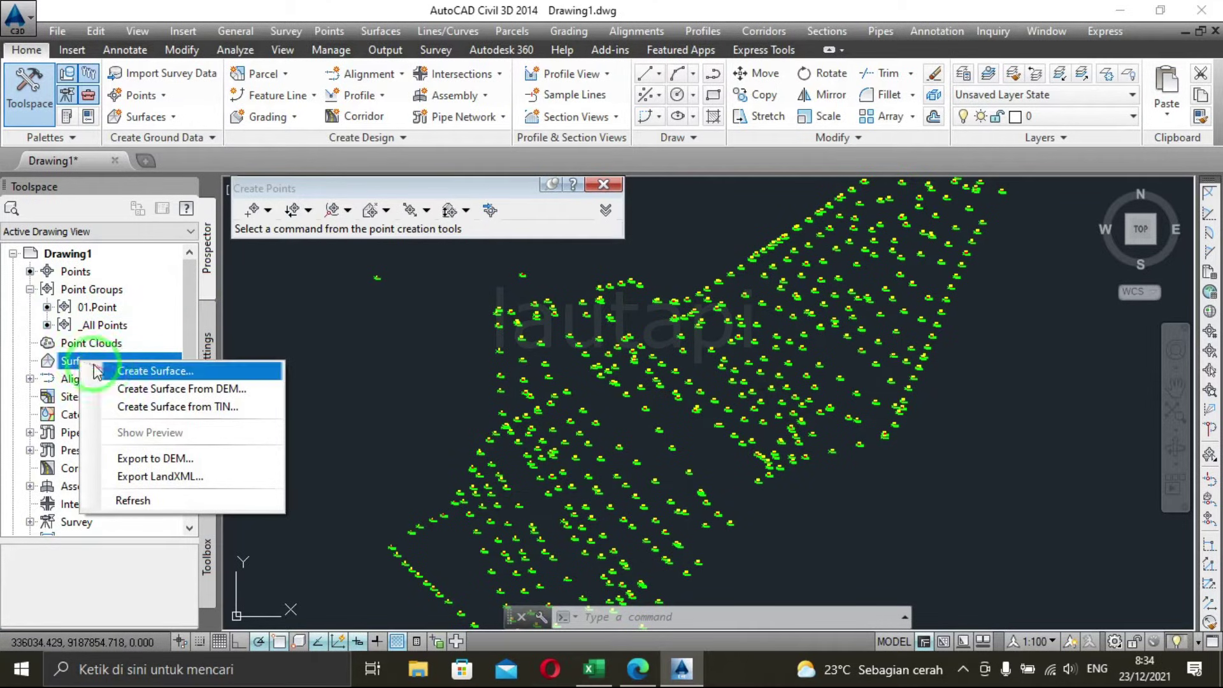
right_click(70, 362)
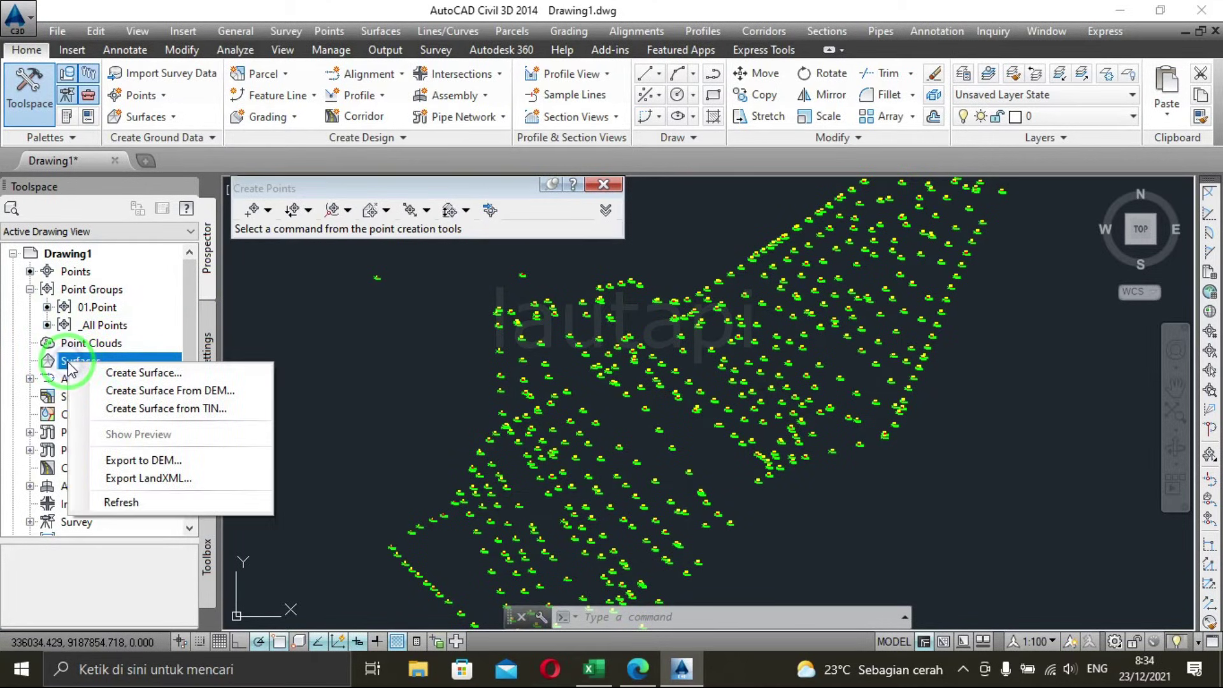
click(156, 375)
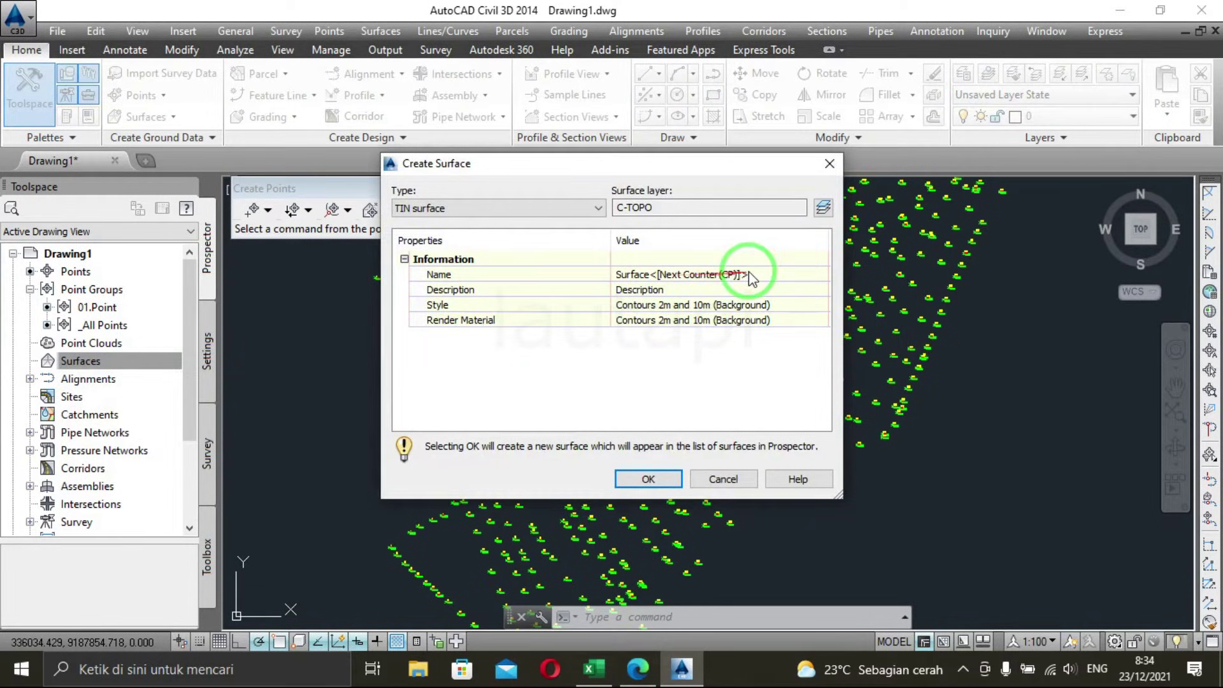
click(808, 272)
click(809, 274)
click(658, 274)
drag(648, 274, 772, 272)
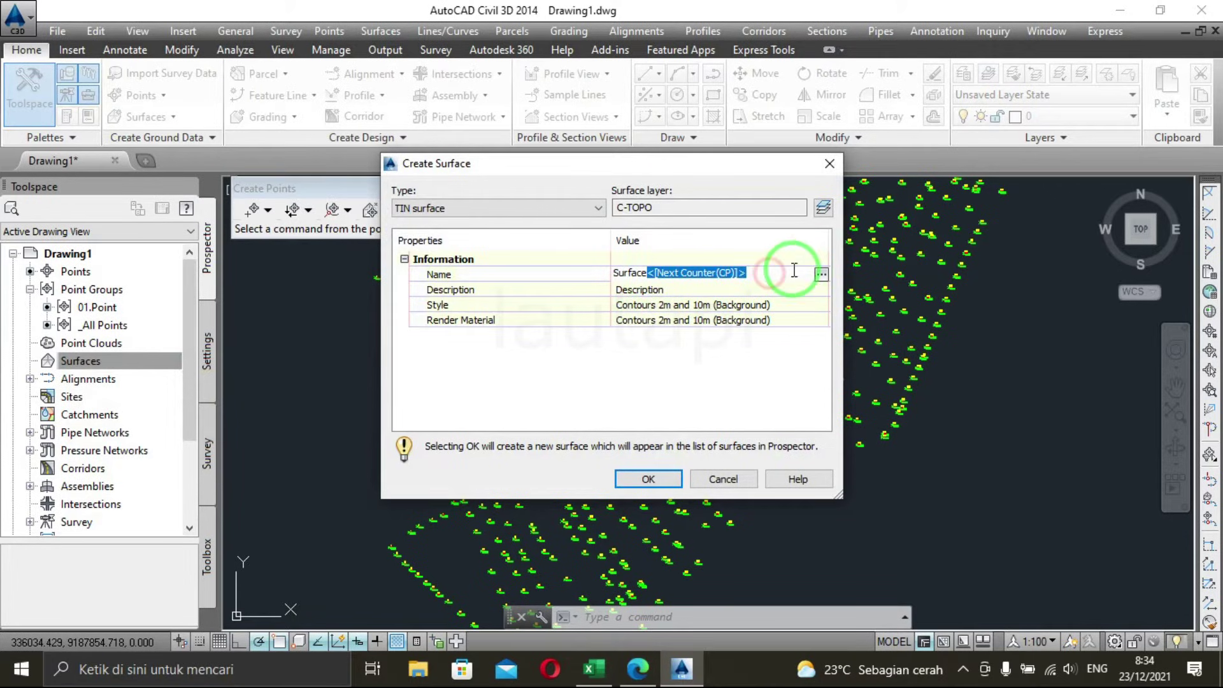
key(Delete)
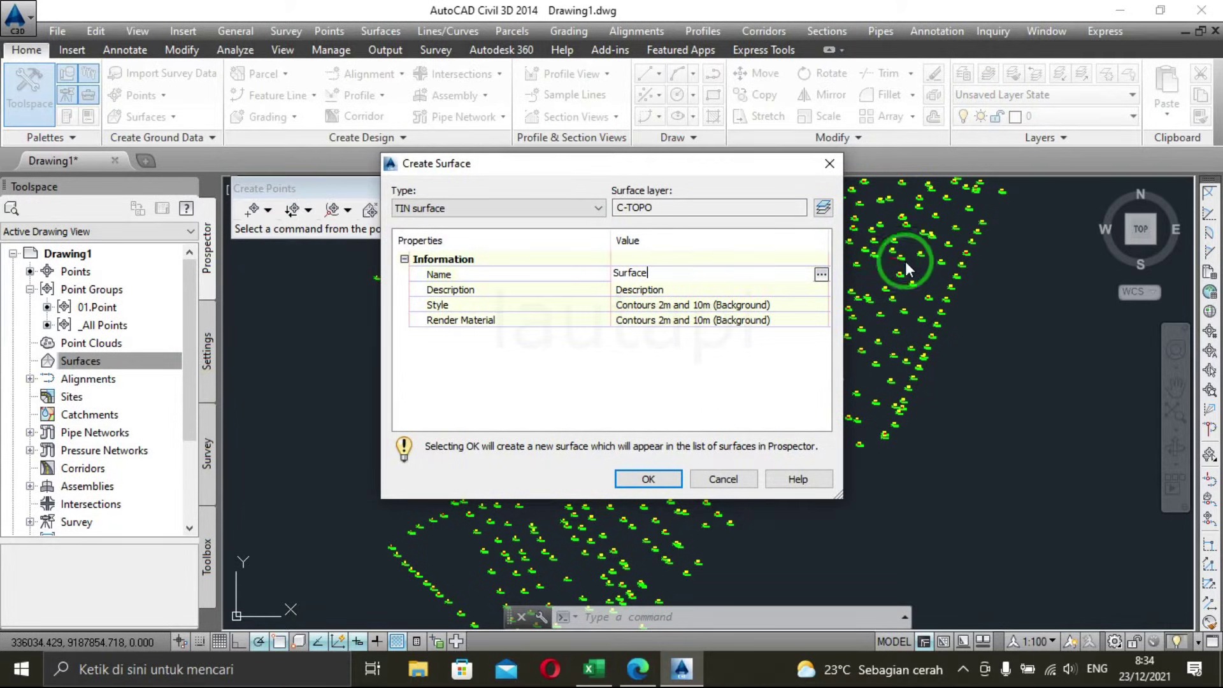
click(446, 304)
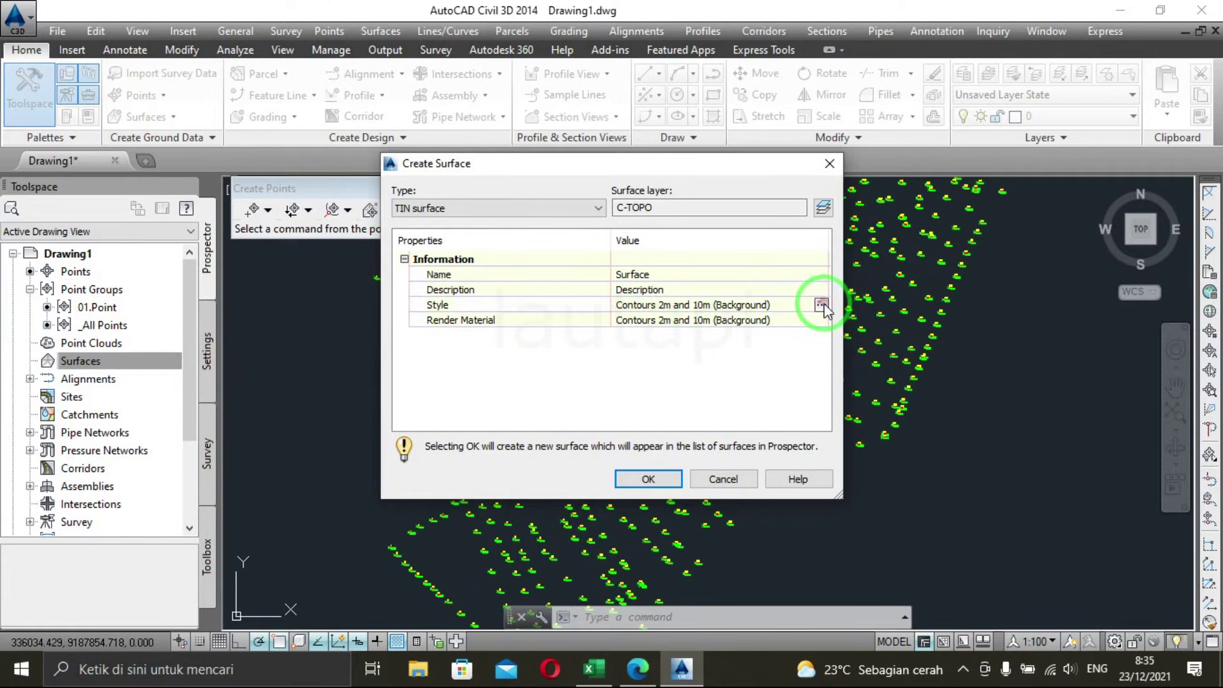
Open the Contours 2m and 10m surface style for editing.
click(822, 304)
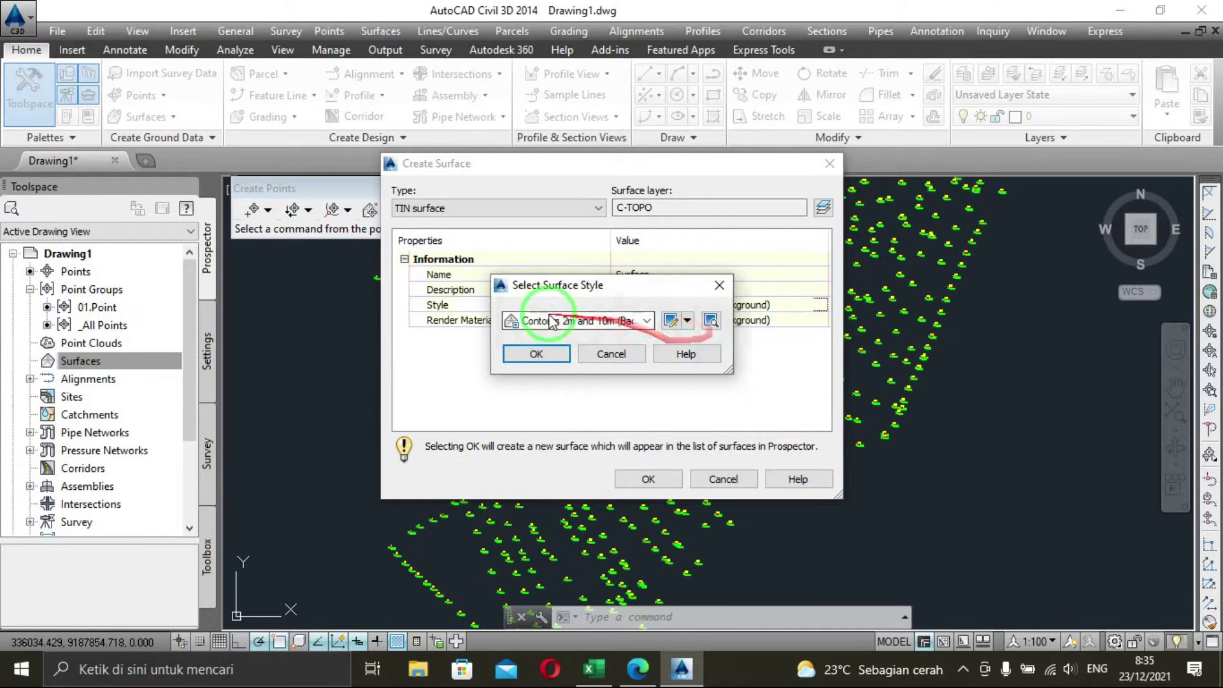
click(687, 321)
click(689, 322)
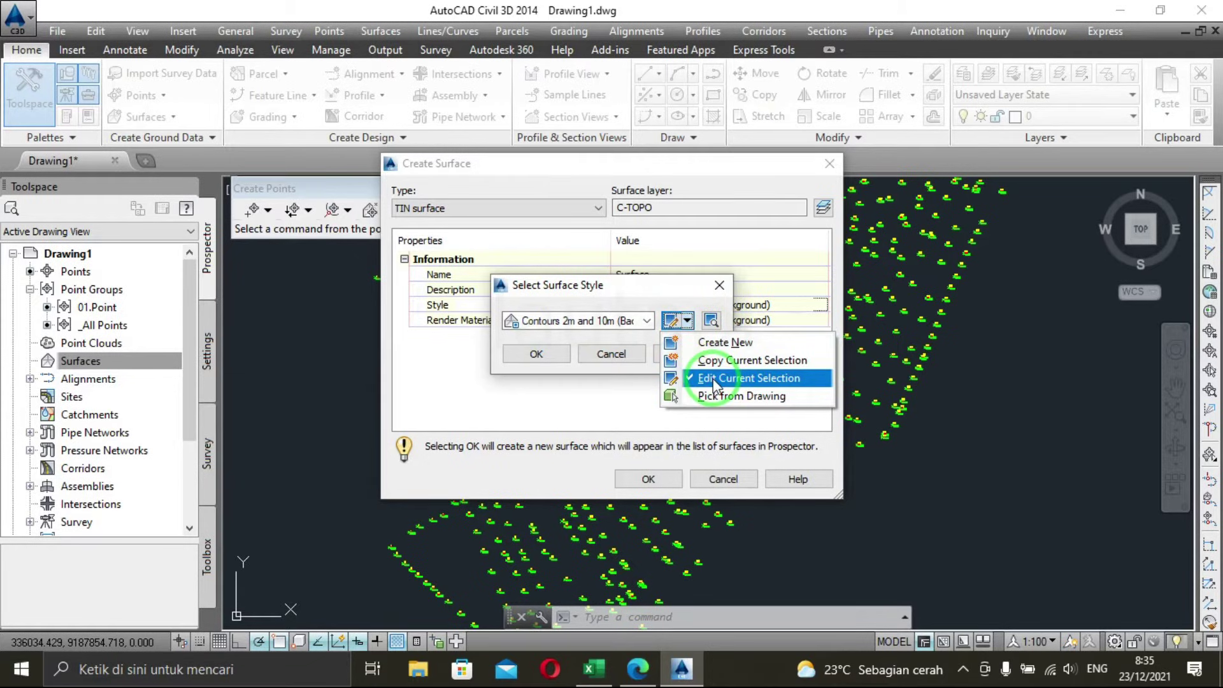
click(792, 383)
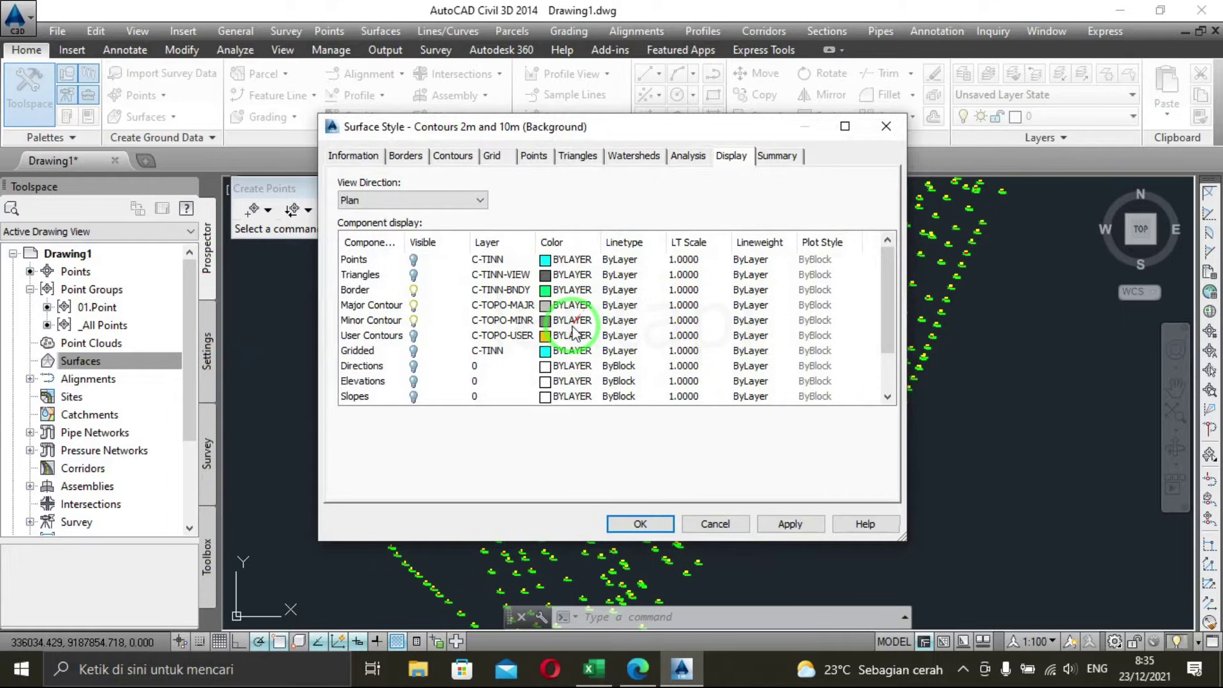
Set major contours to colour 70 and minor contours to colour 251.
click(545, 306)
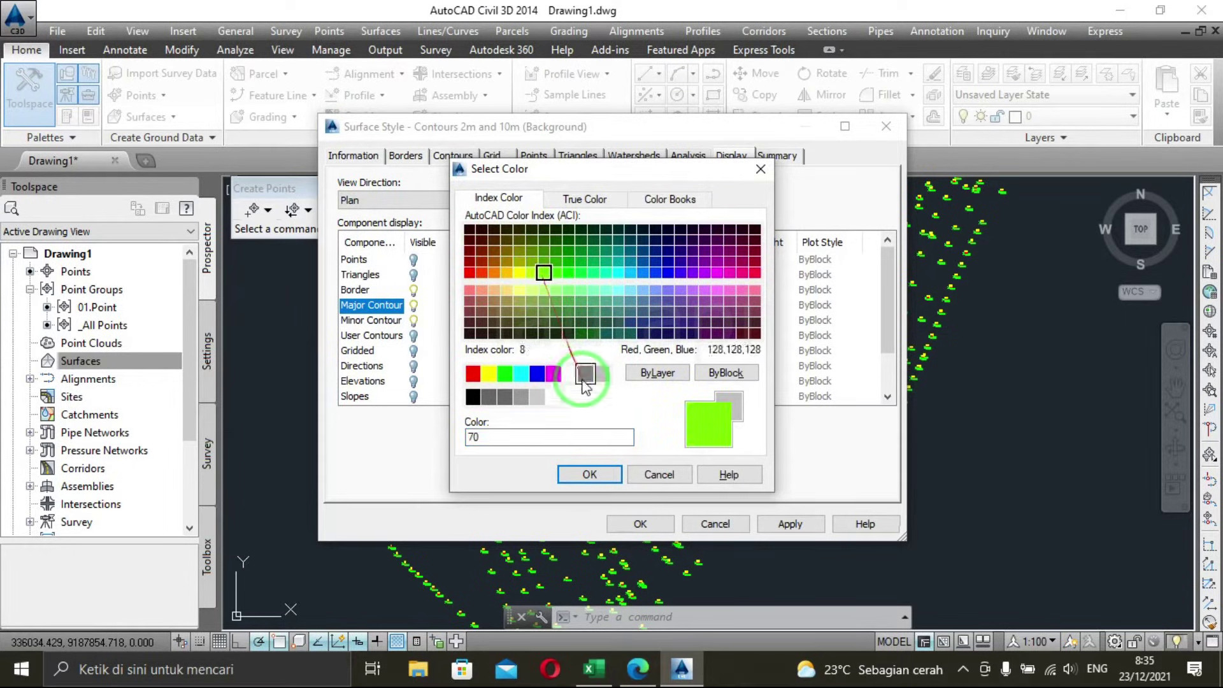
click(589, 473)
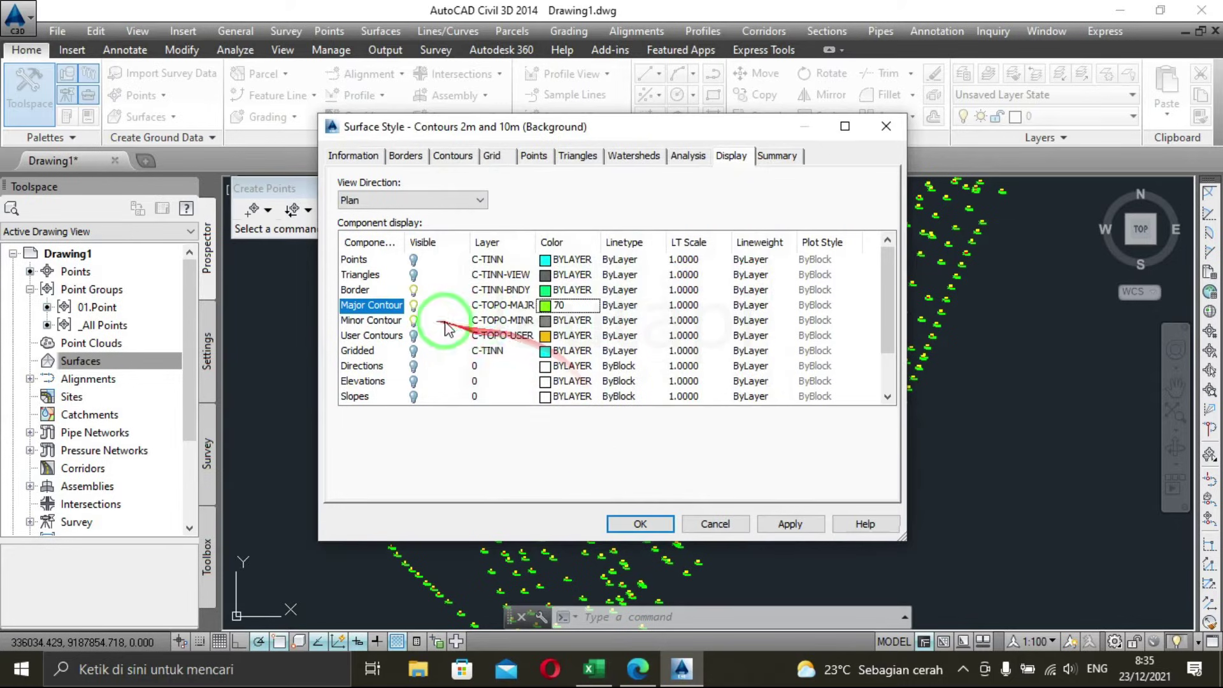
click(545, 319)
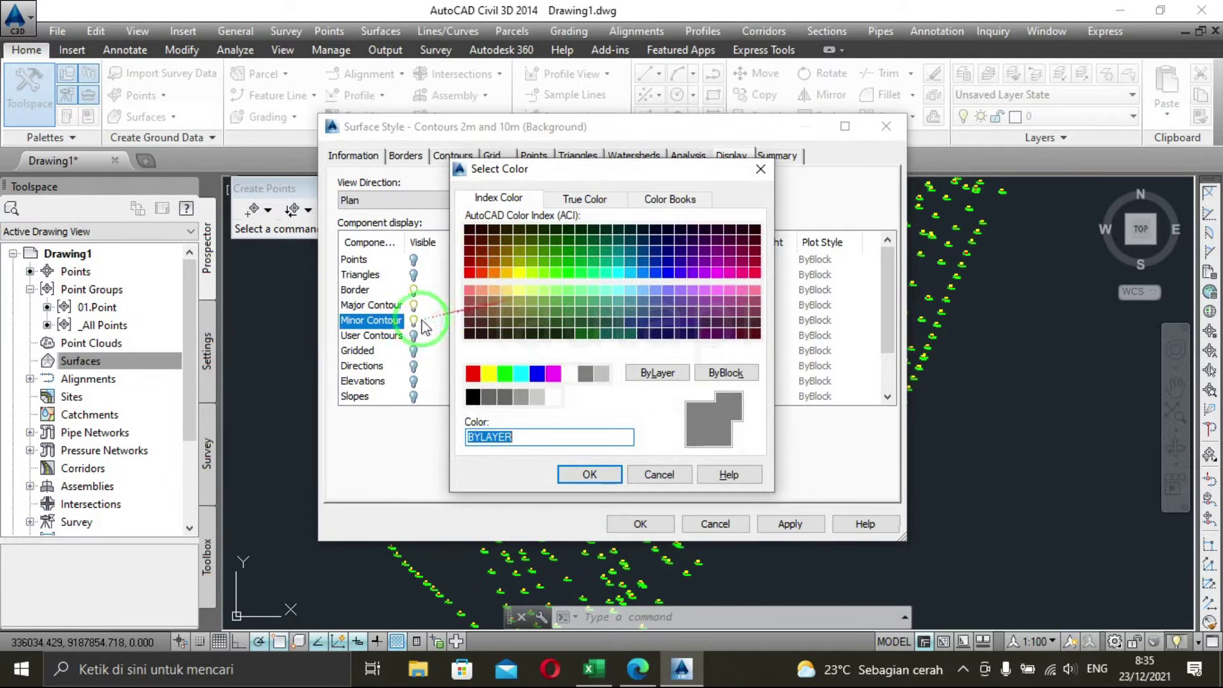
click(488, 397)
click(604, 472)
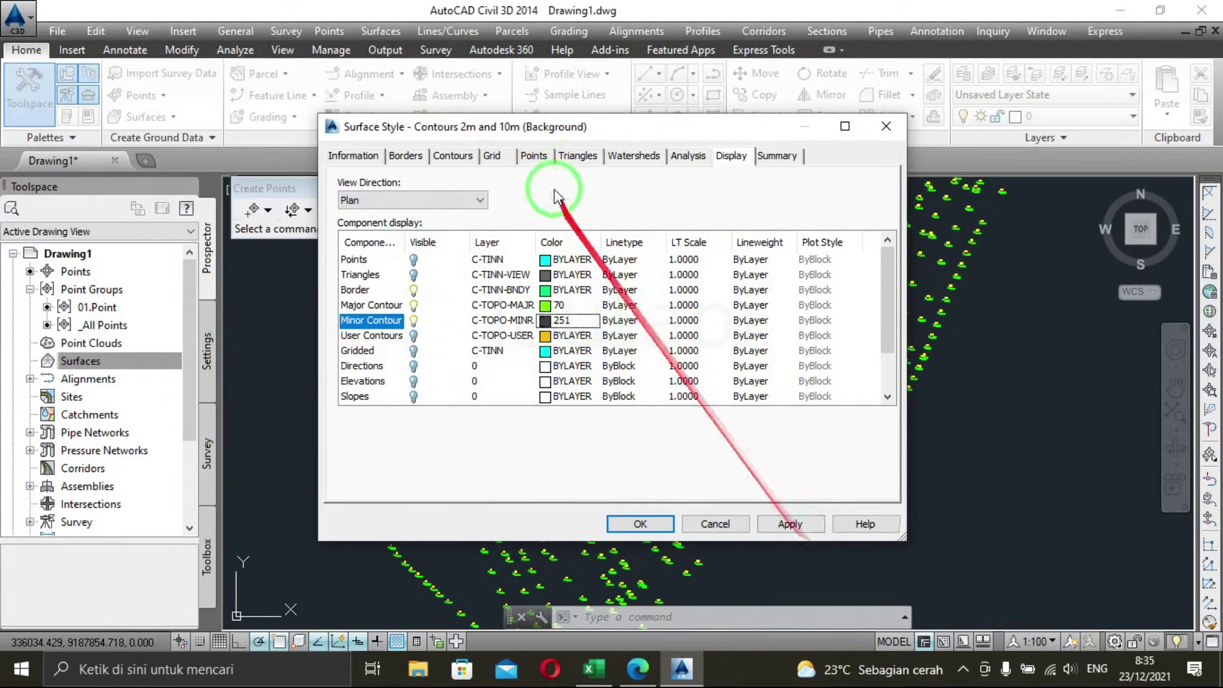
click(686, 156)
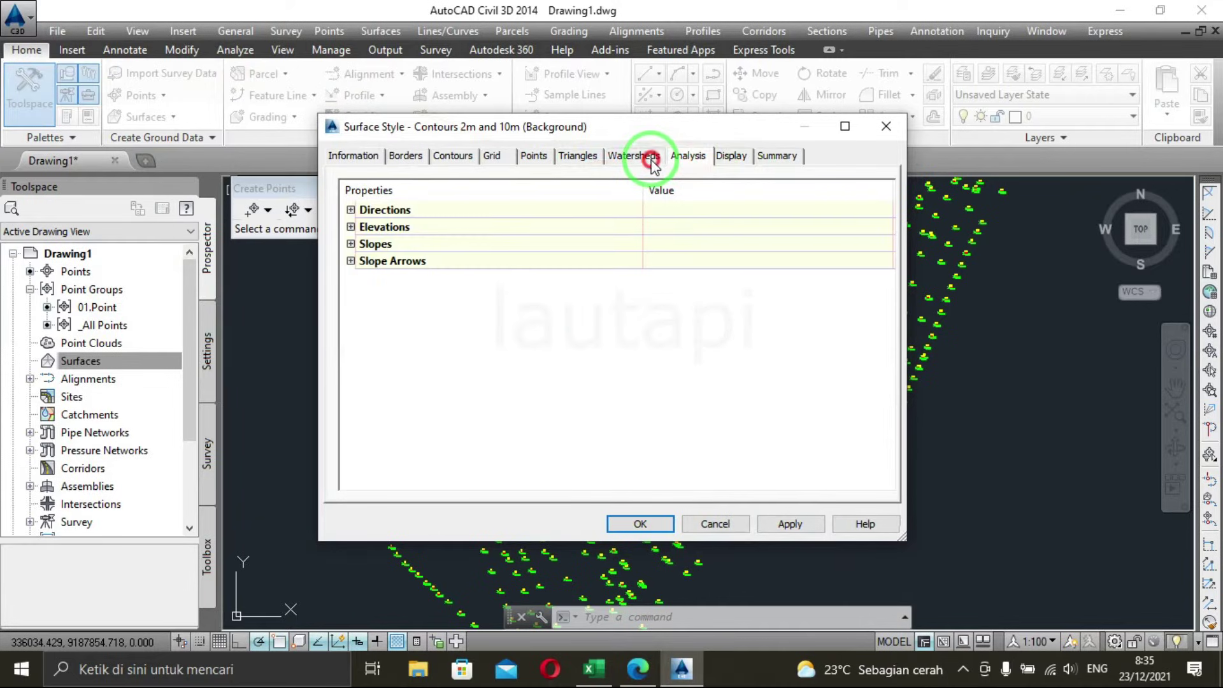
click(647, 162)
click(577, 156)
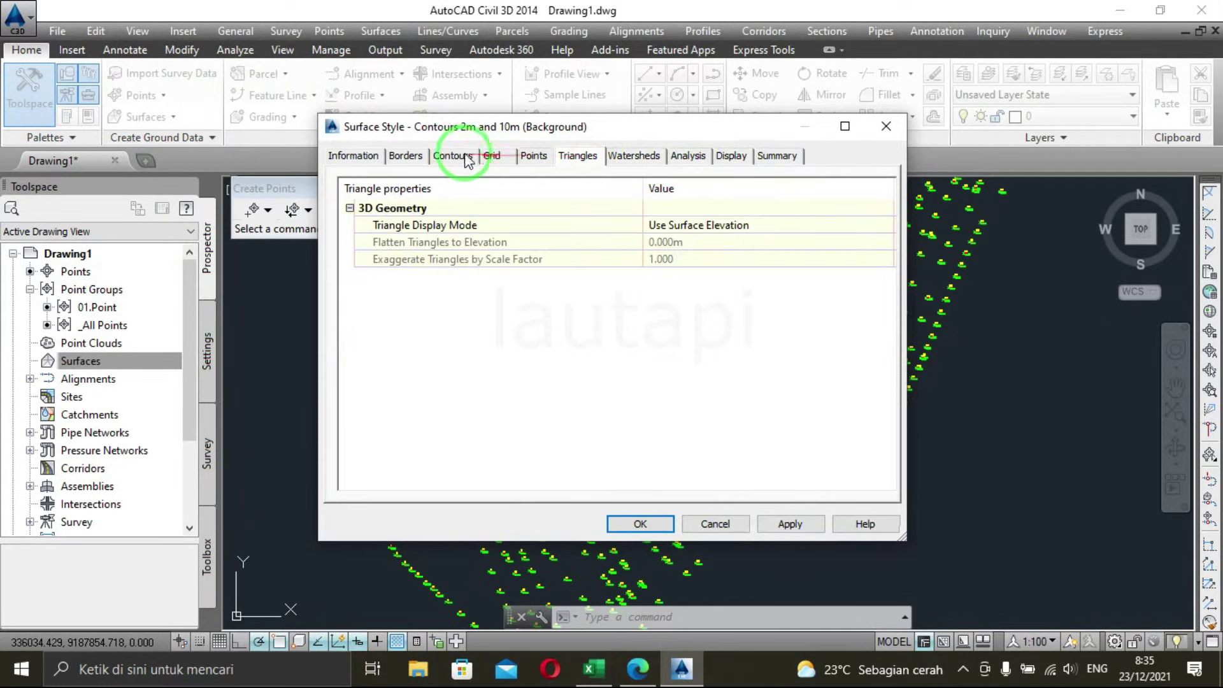
click(449, 156)
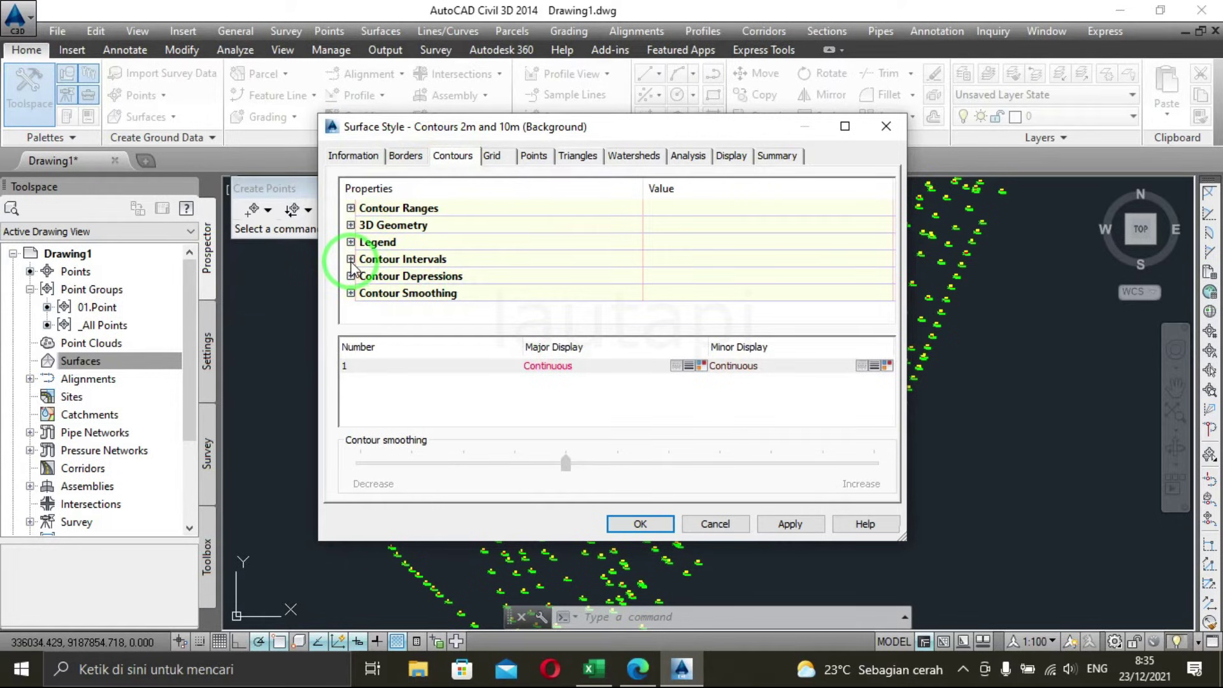
Set the minor contour interval to 0.5 m, giving a 2.5 m major interval.
click(351, 260)
scroll(446, 277, down, 1)
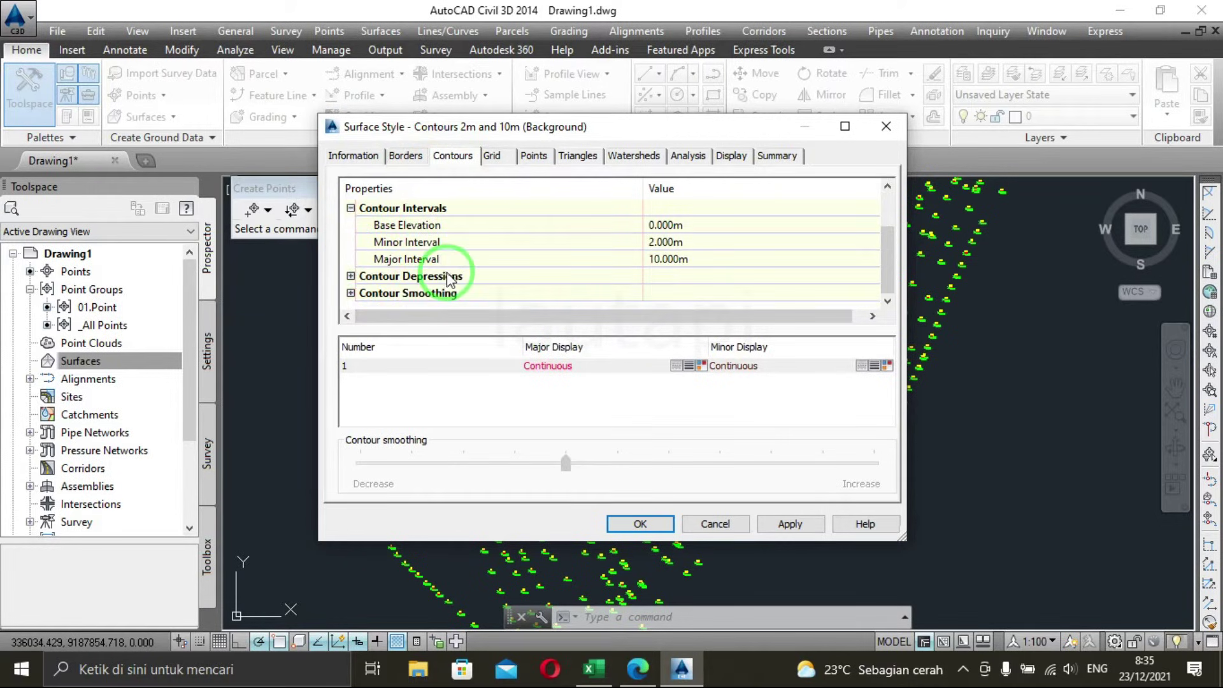
click(670, 244)
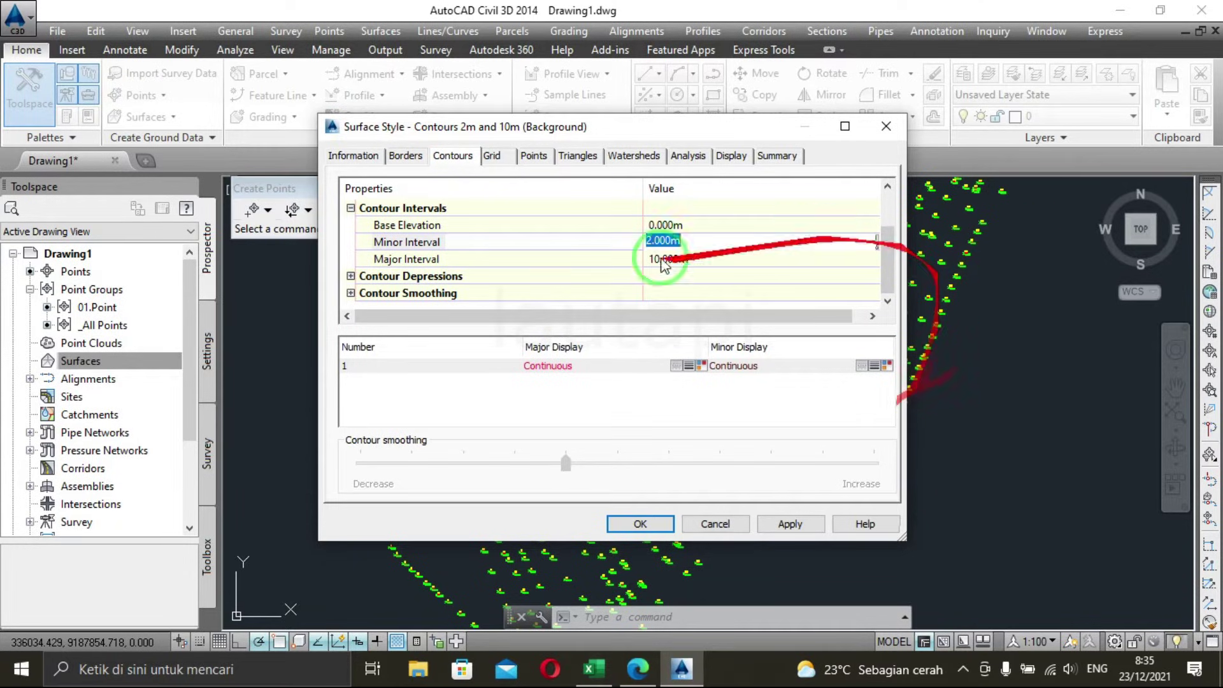
click(675, 225)
click(671, 244)
drag(669, 241, 606, 243)
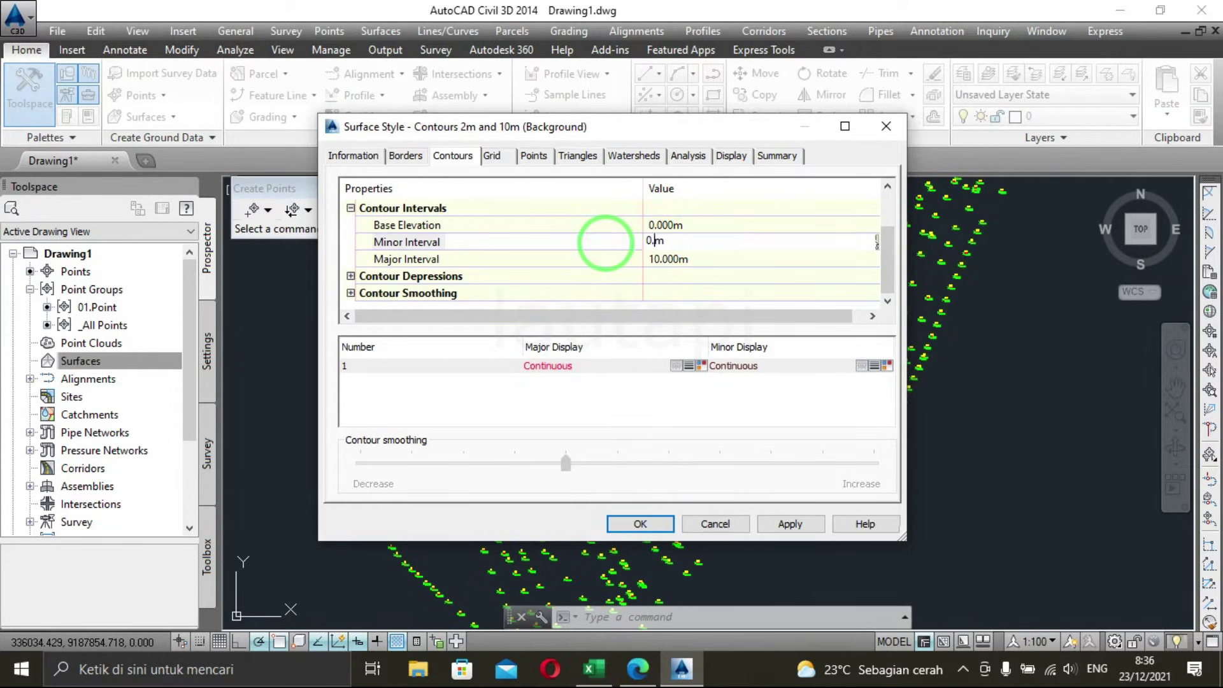
click(606, 243)
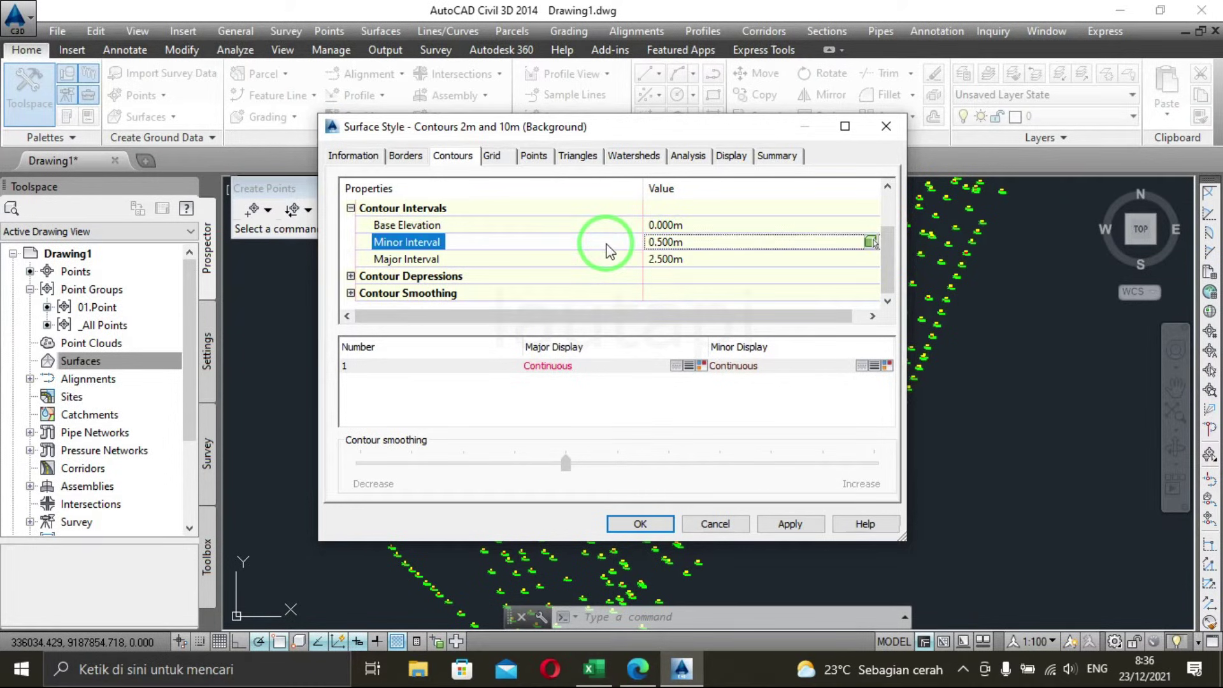
click(687, 257)
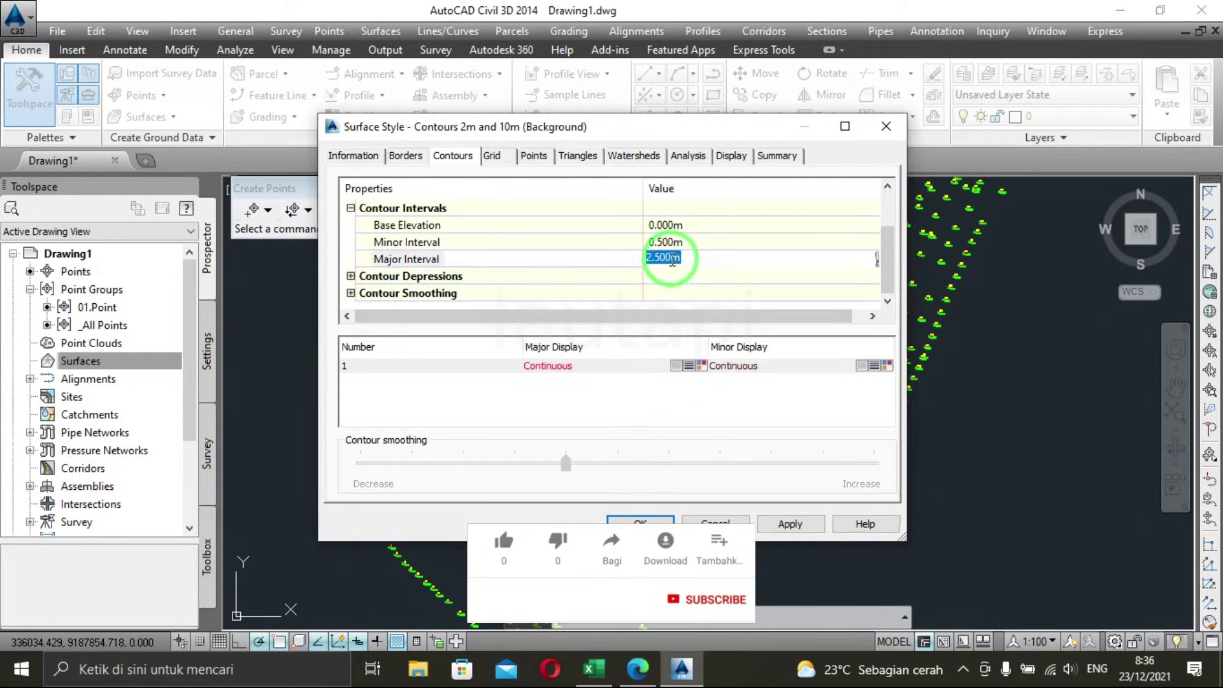
click(647, 261)
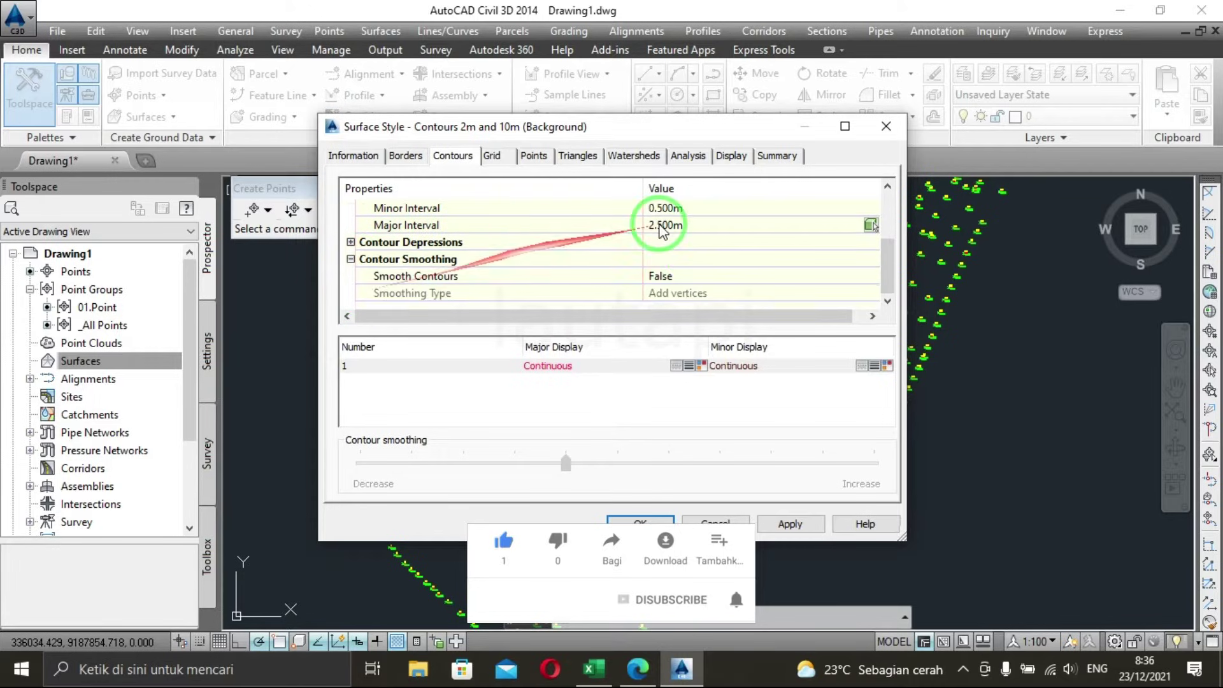
Turn on contour smoothing at maximum and save the style changes.
click(689, 278)
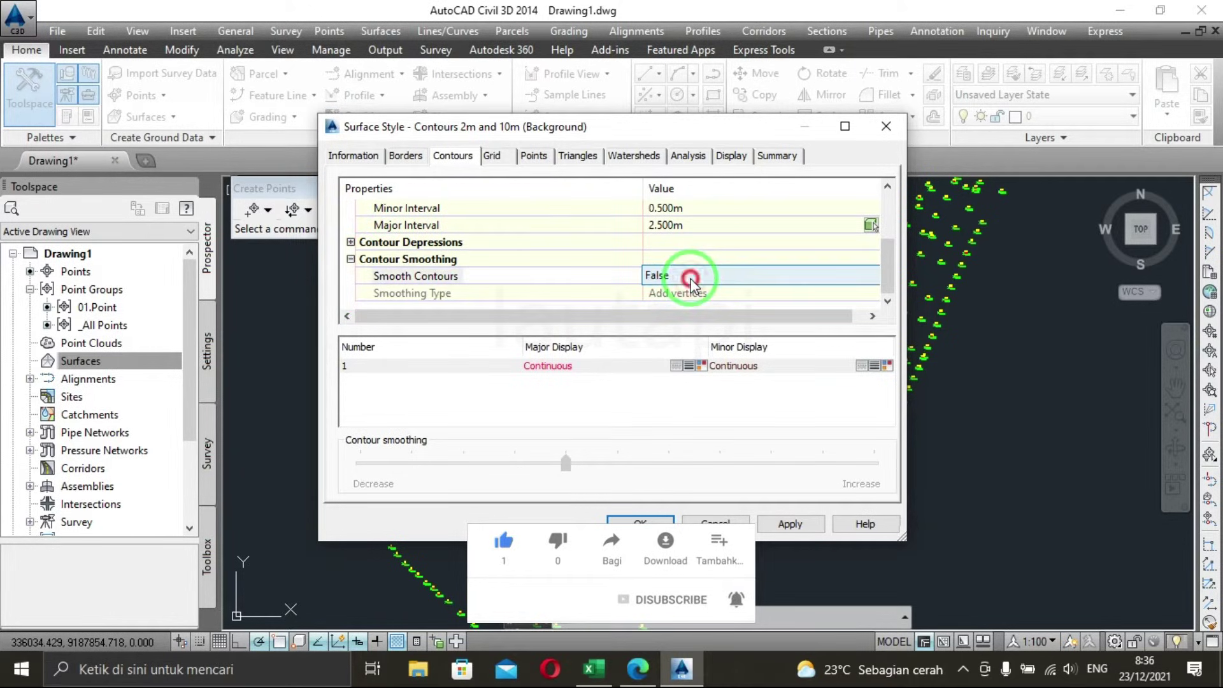
click(689, 305)
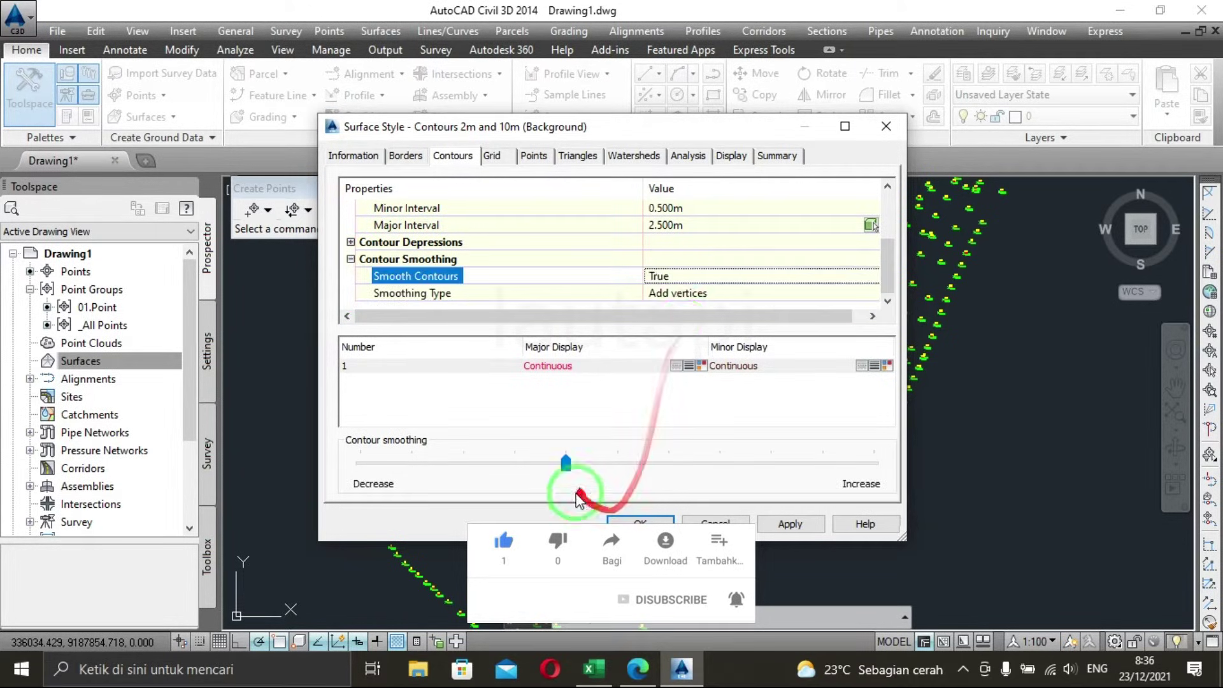
drag(566, 463, 888, 479)
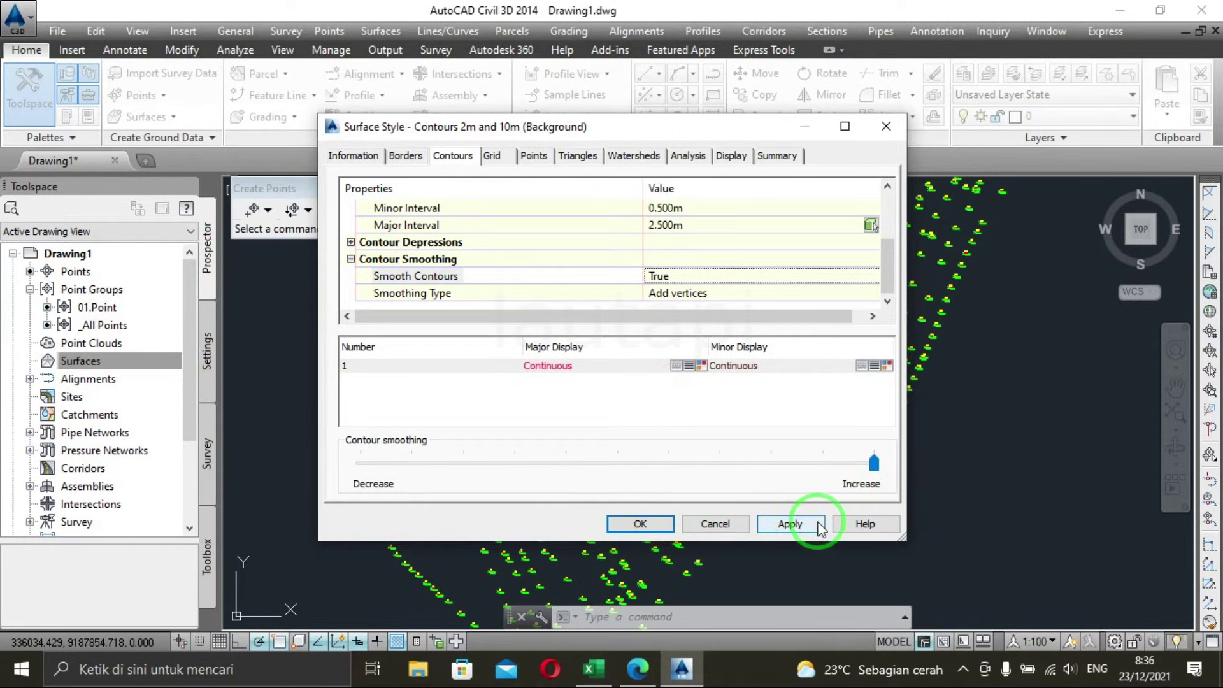
click(789, 524)
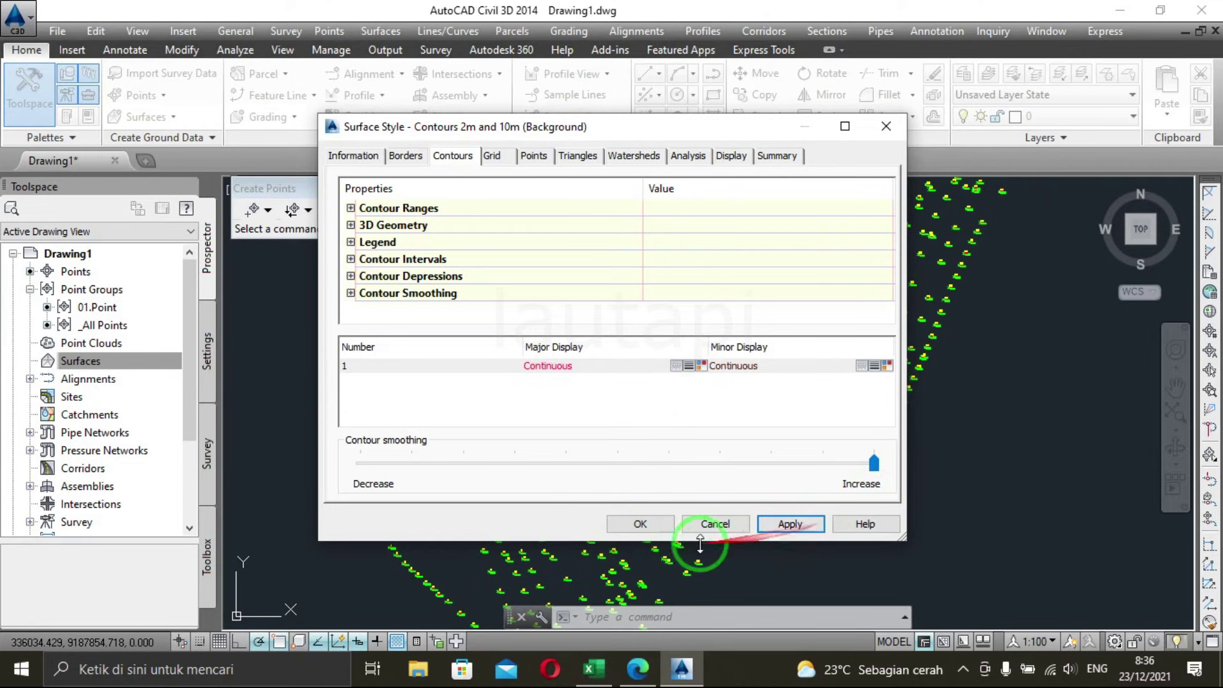
click(651, 528)
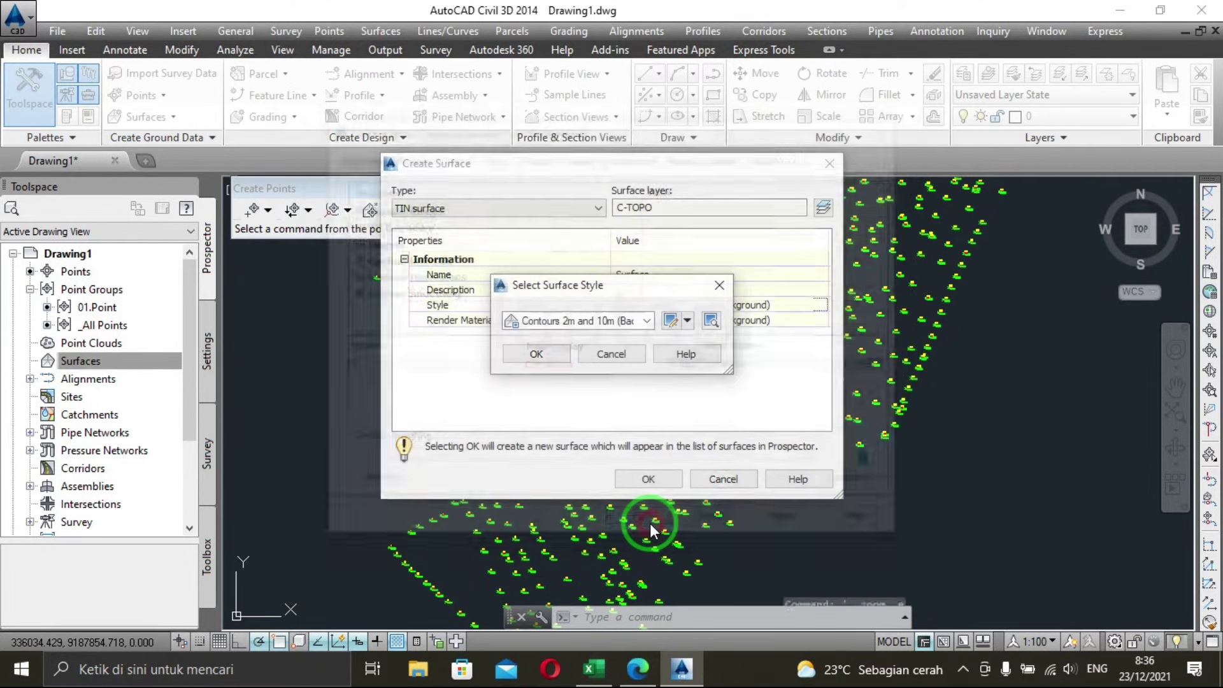
Confirm the style, create the TIN surface 'Surface', and close the Create Points toolbar.
click(552, 355)
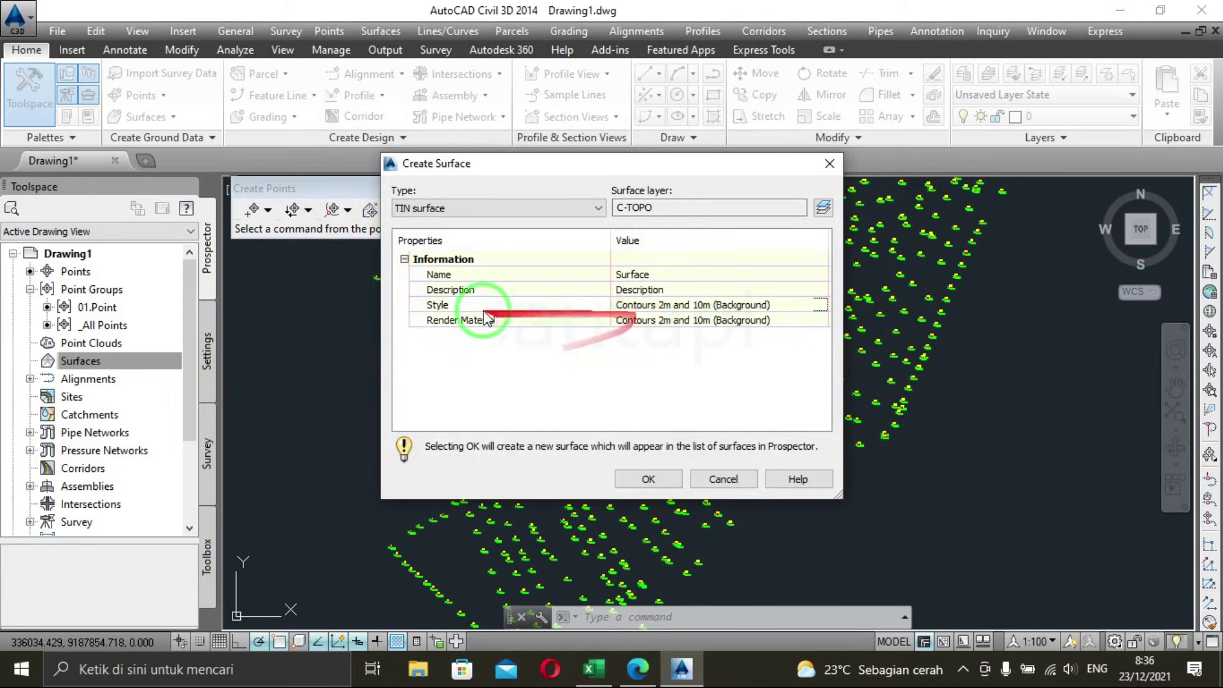
click(649, 481)
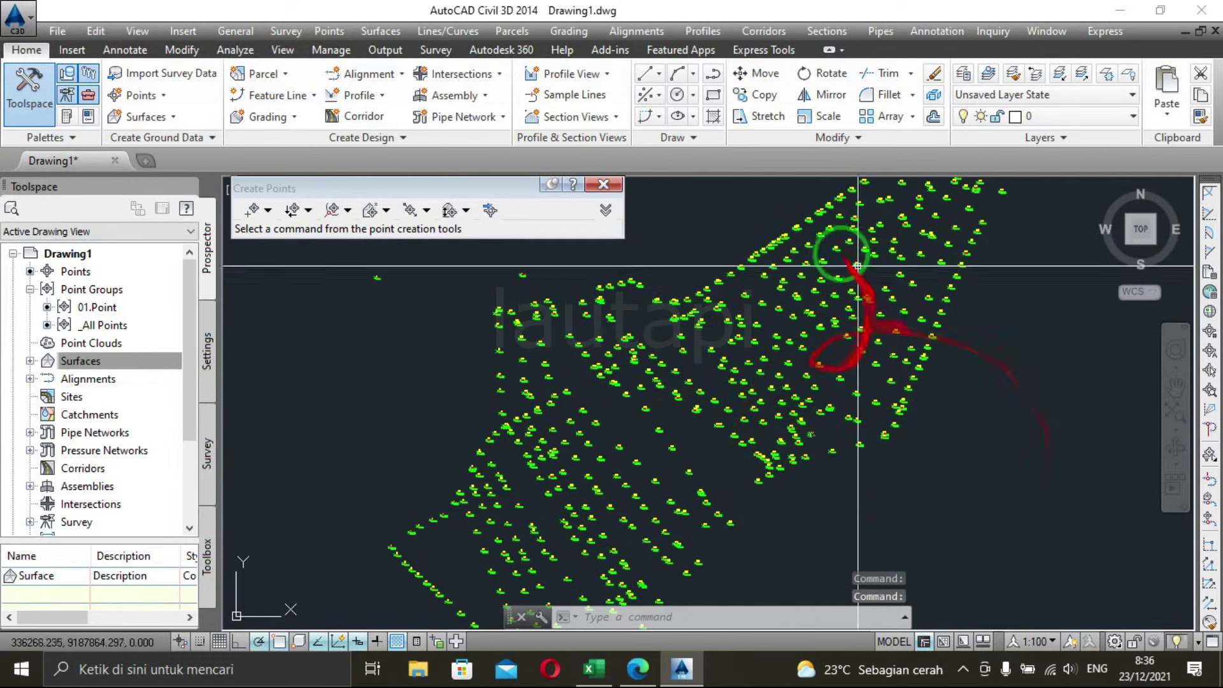
click(603, 184)
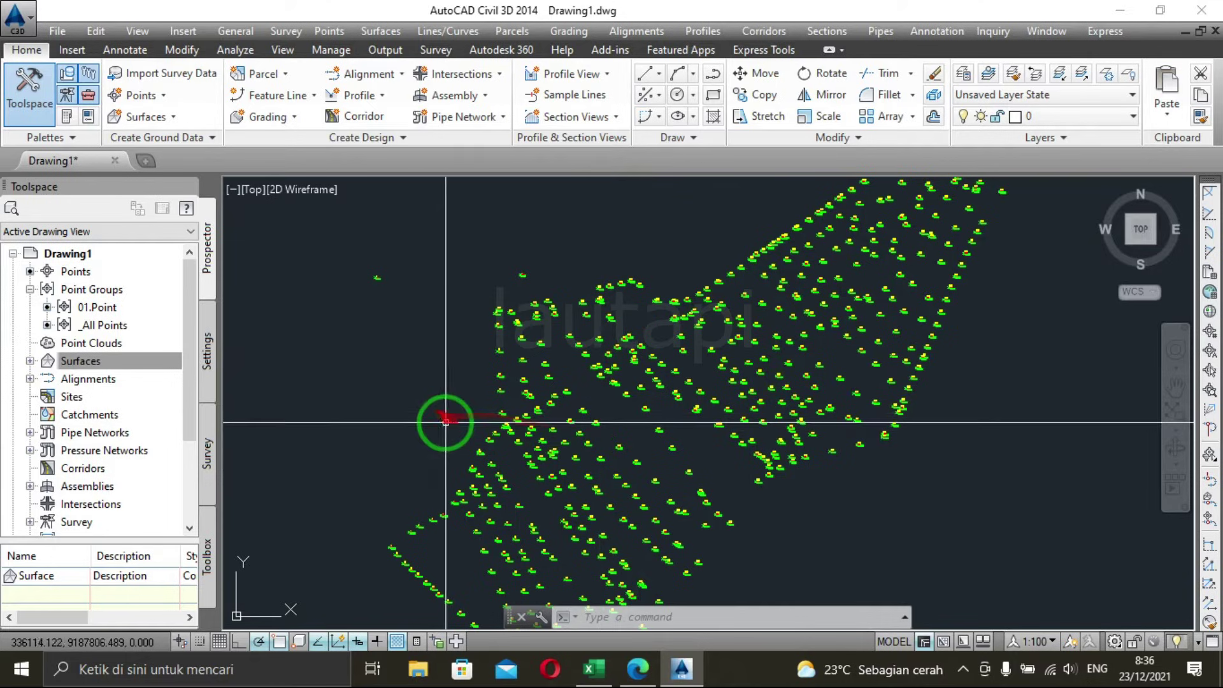
Expand Surface's Definition in Prospector to reveal its Point Groups data.
click(30, 361)
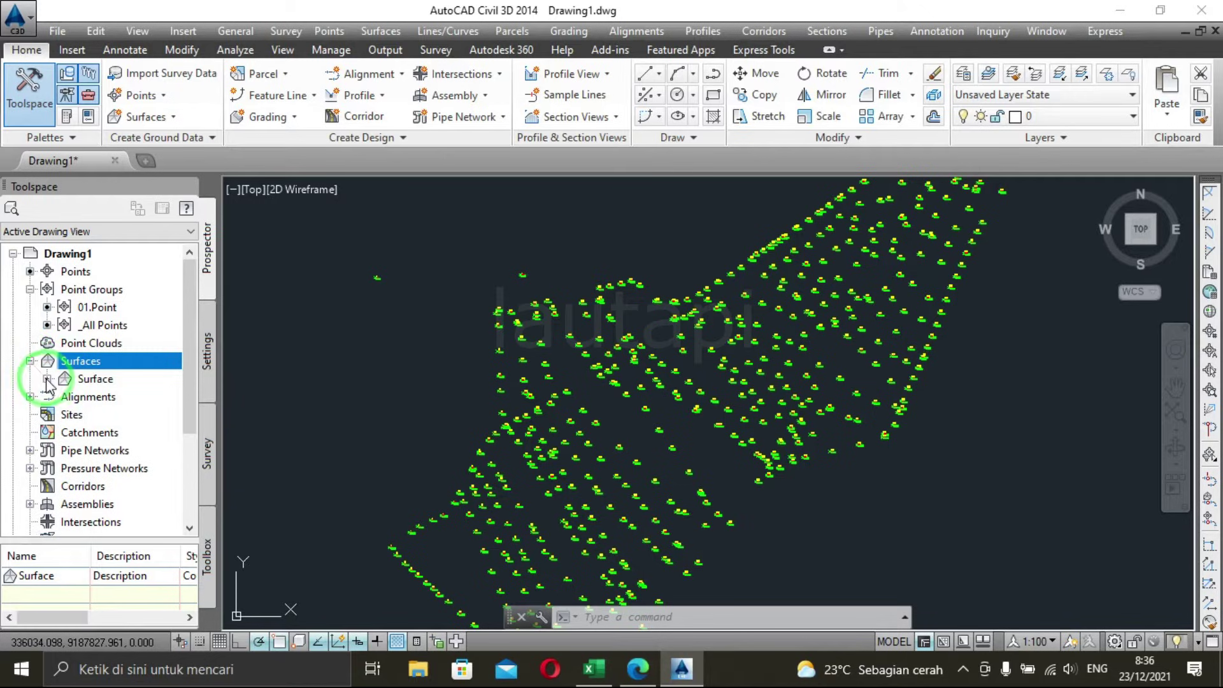
click(47, 380)
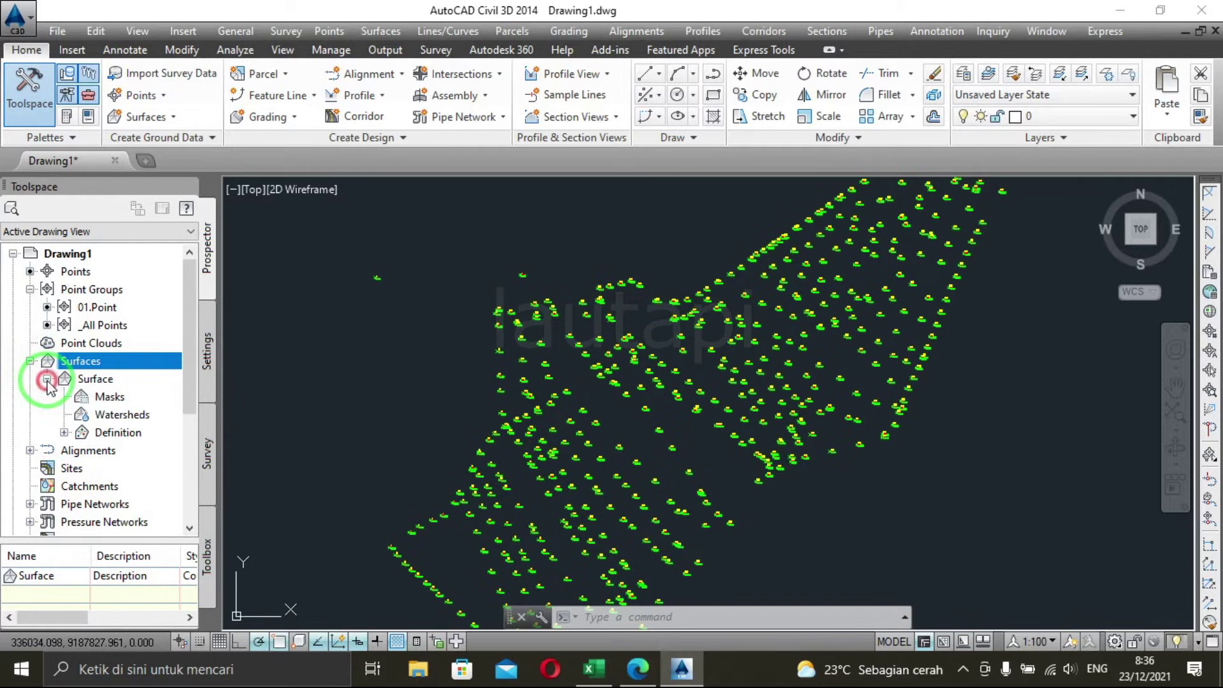
click(118, 433)
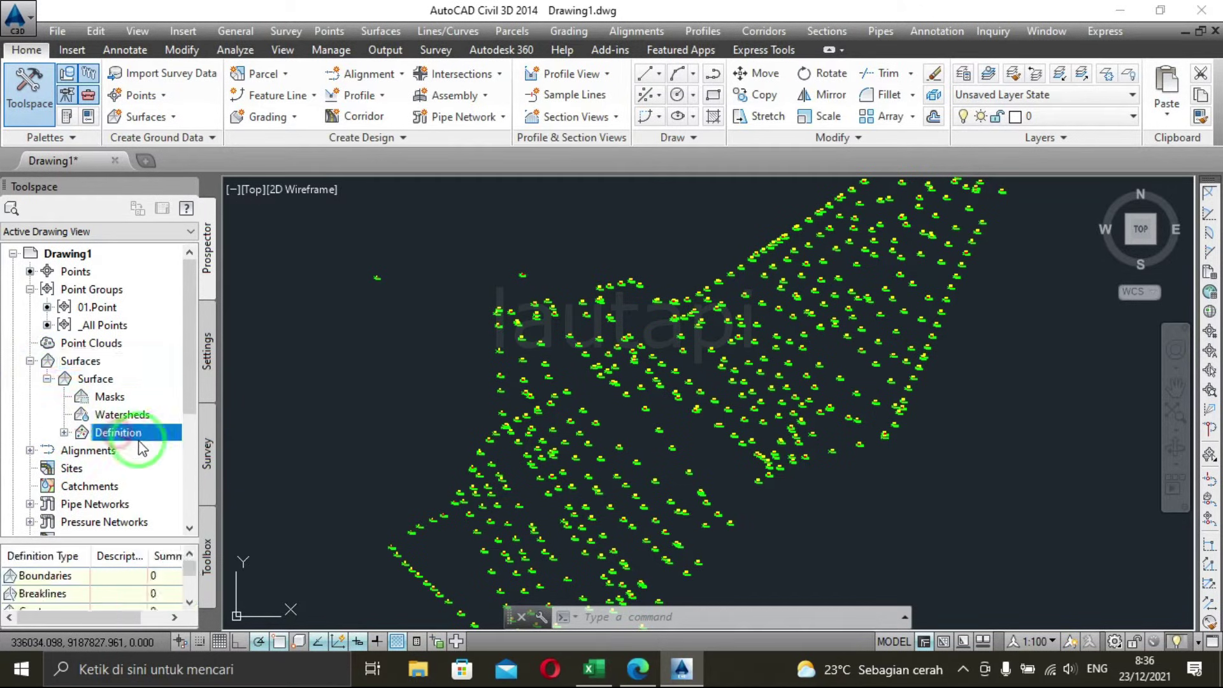
click(64, 433)
scroll(121, 420, down, 1)
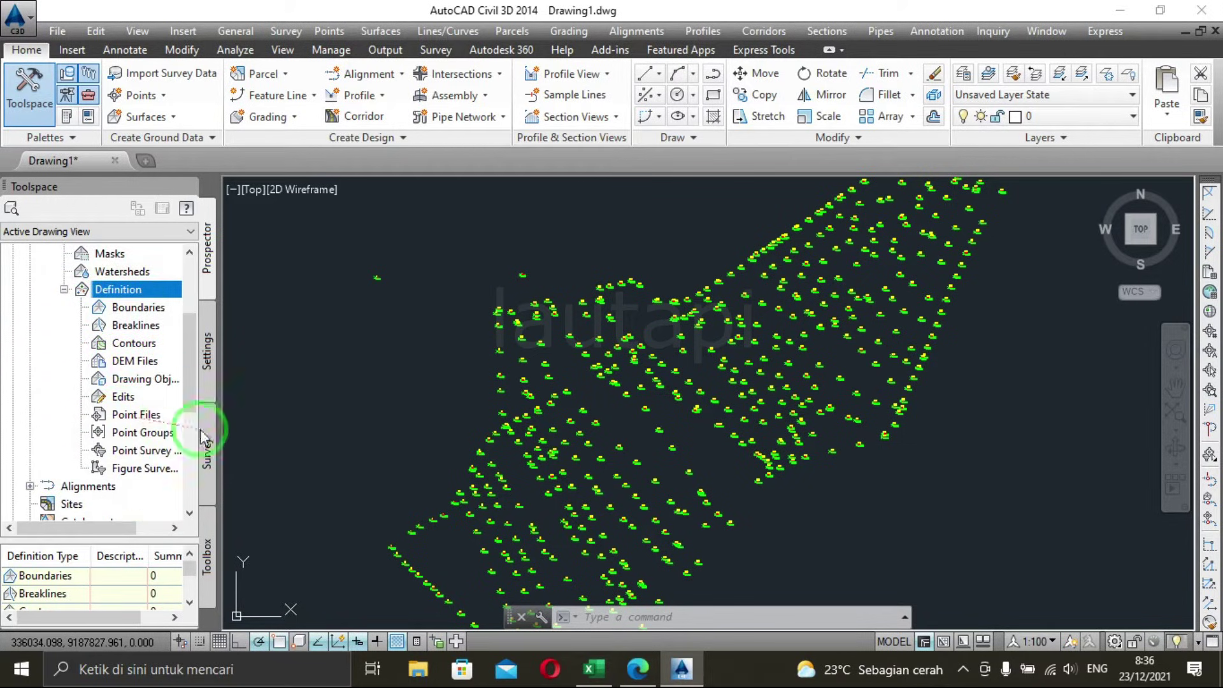
click(137, 434)
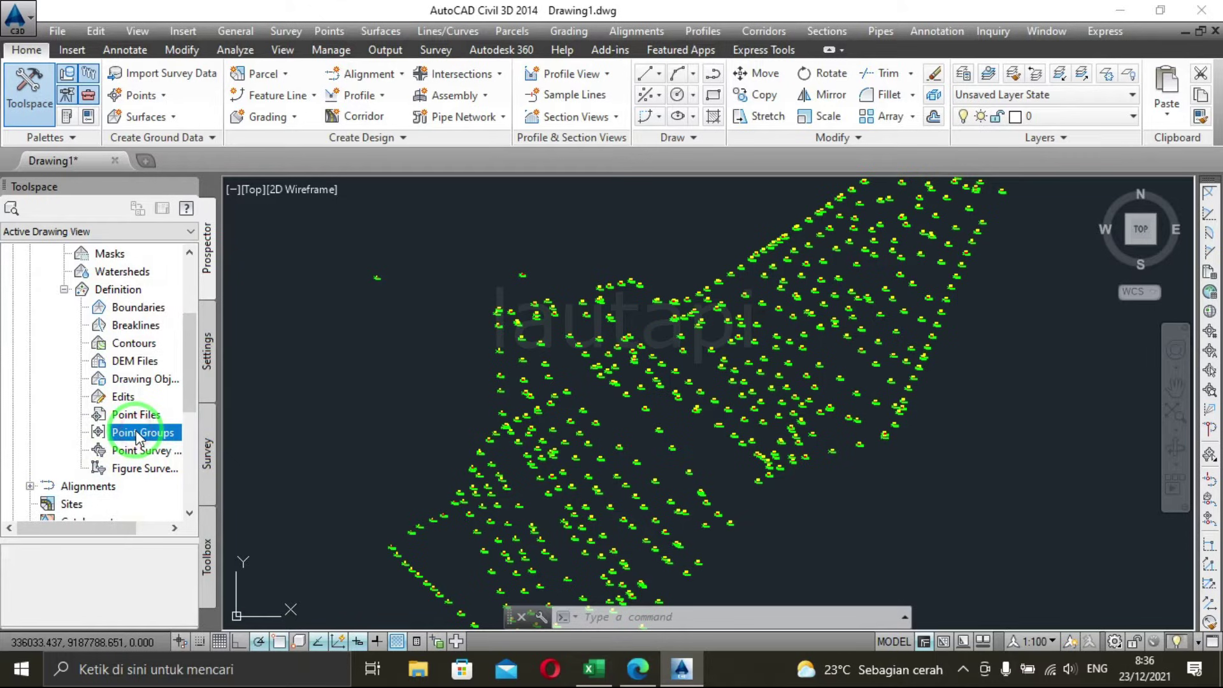
Add the 01.Point point group to the surface definition.
right_click(137, 438)
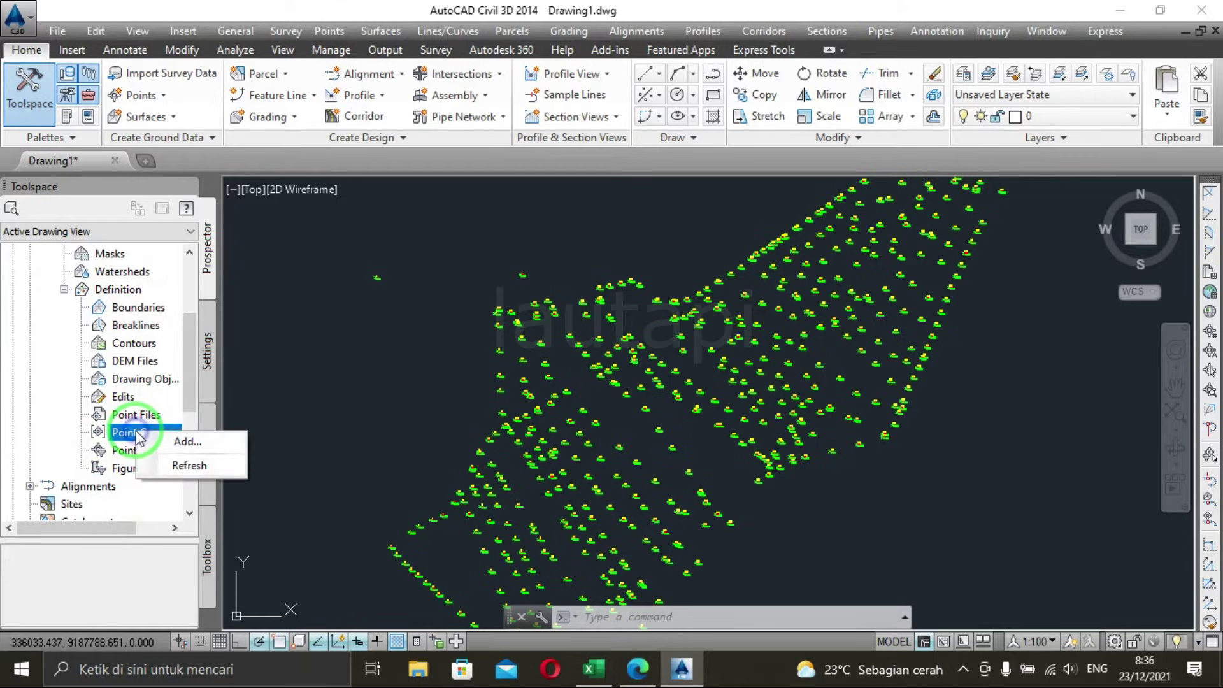
click(211, 444)
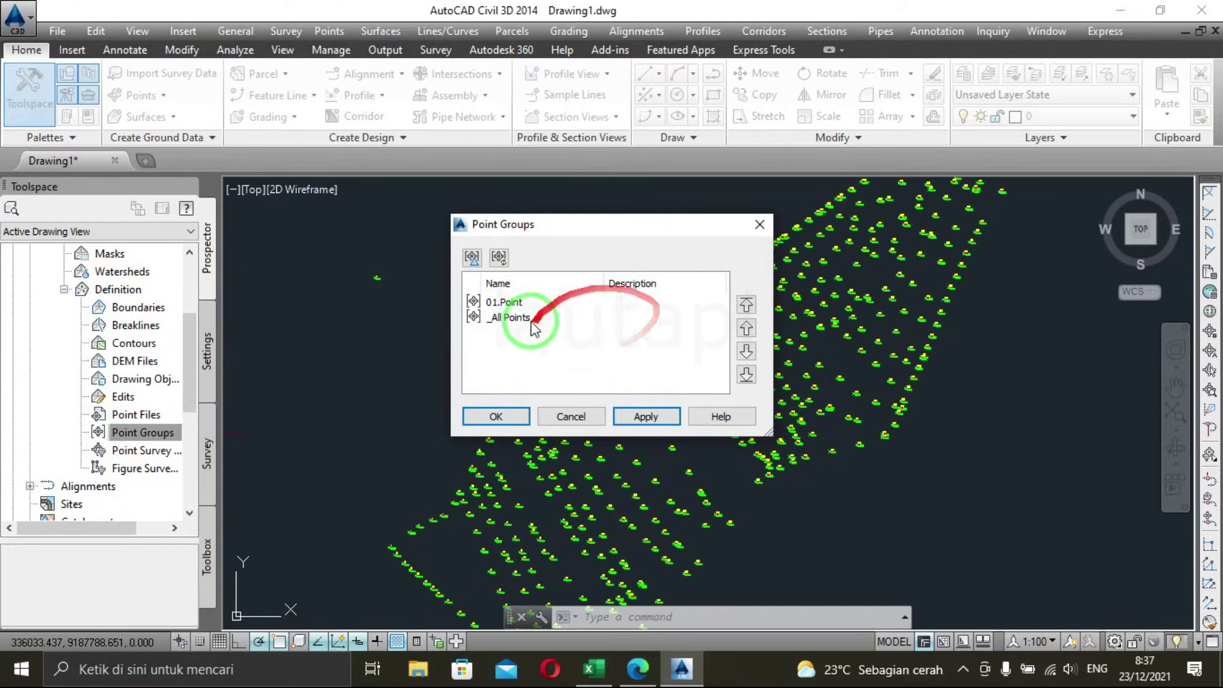
click(507, 302)
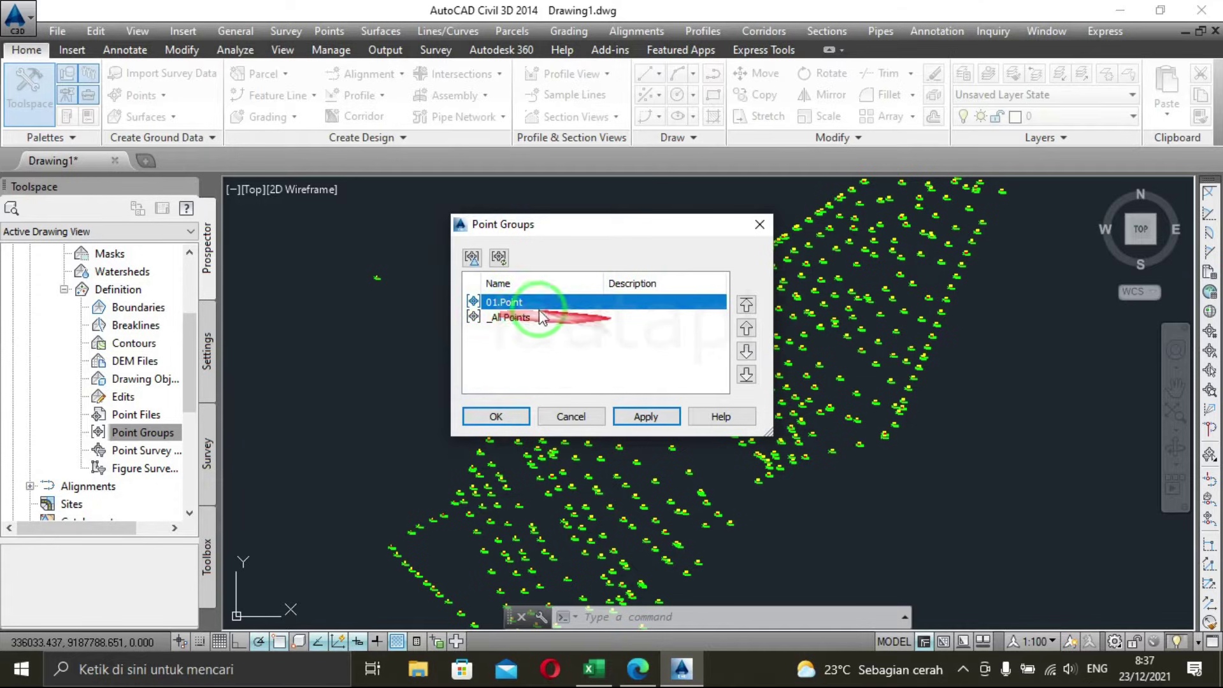
click(669, 417)
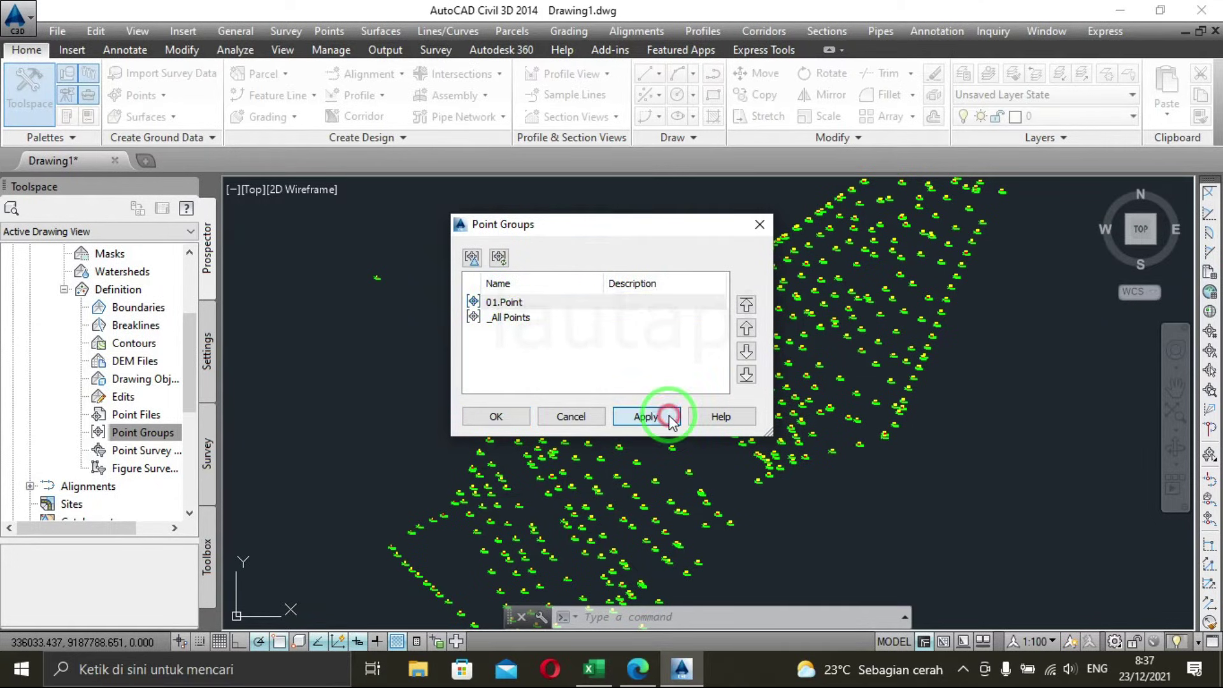
click(504, 424)
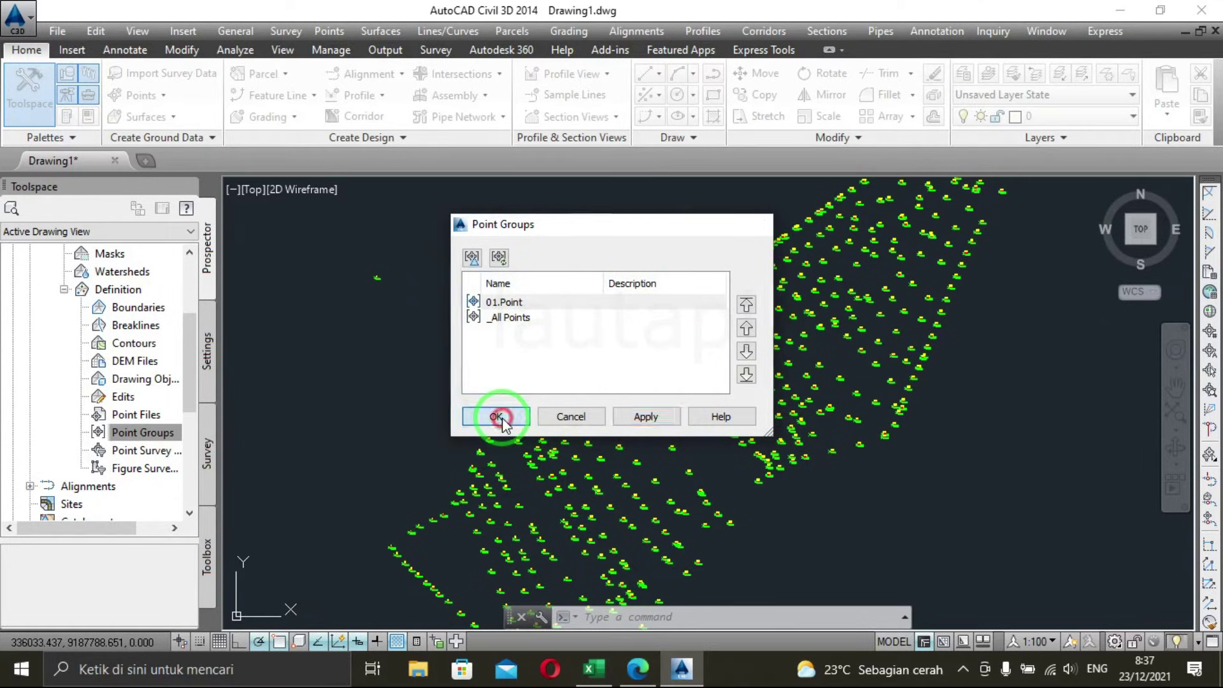
scroll(791, 323, up, 2)
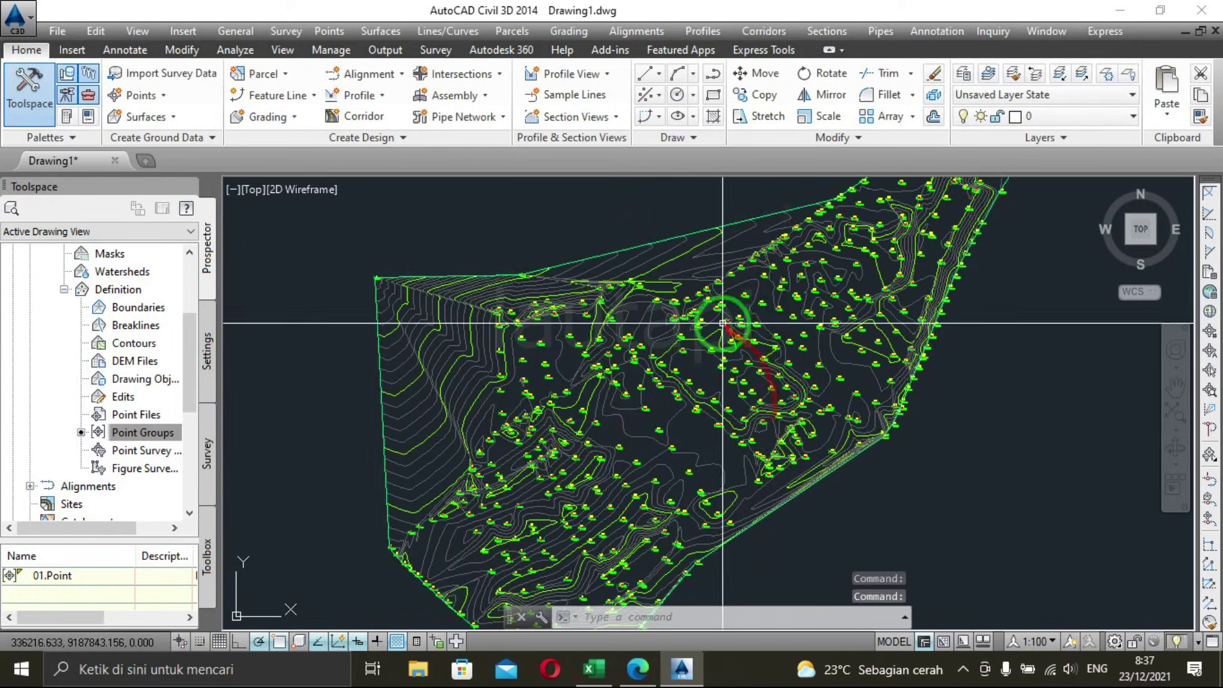
middle_drag(701, 404, 594, 458)
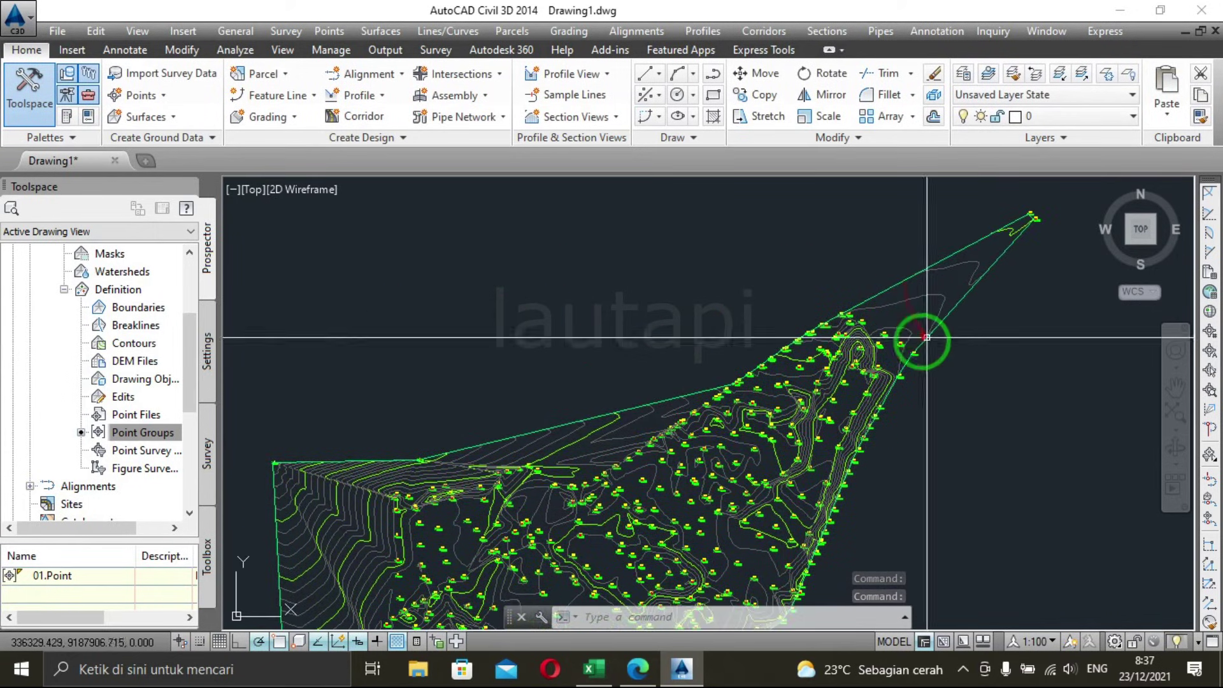
middle_drag(660, 436, 735, 346)
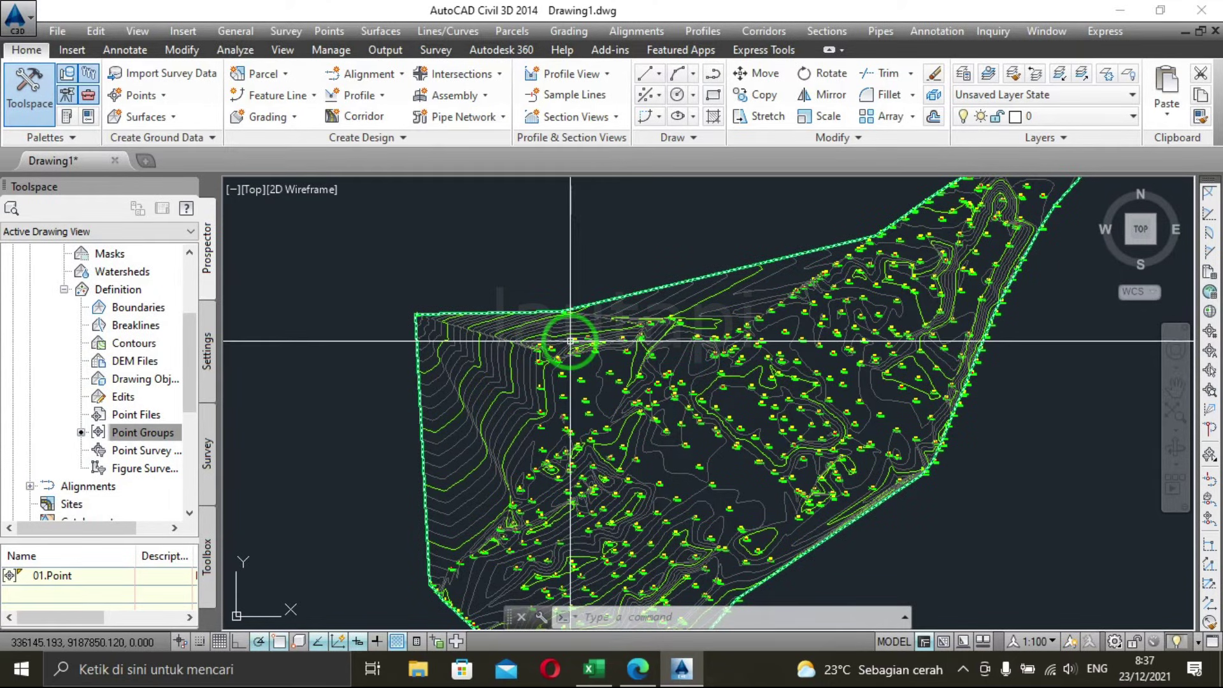
scroll(606, 284, up, 5)
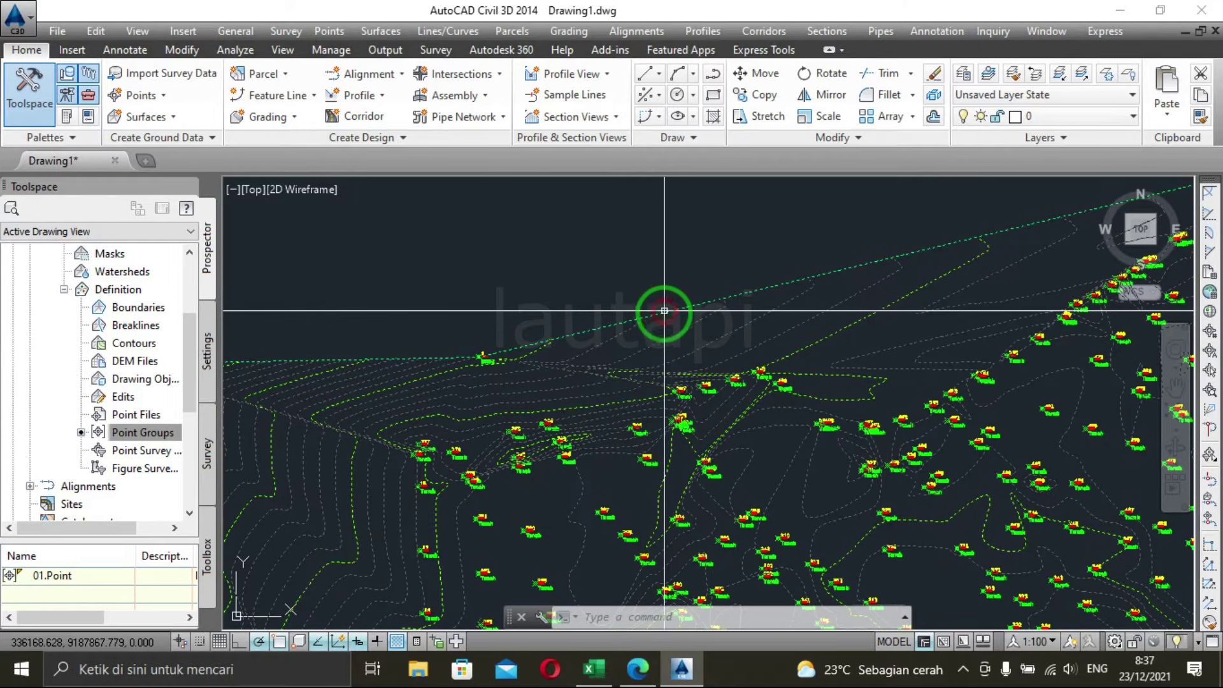
scroll(664, 311, down, 2)
click(656, 312)
key(Escape)
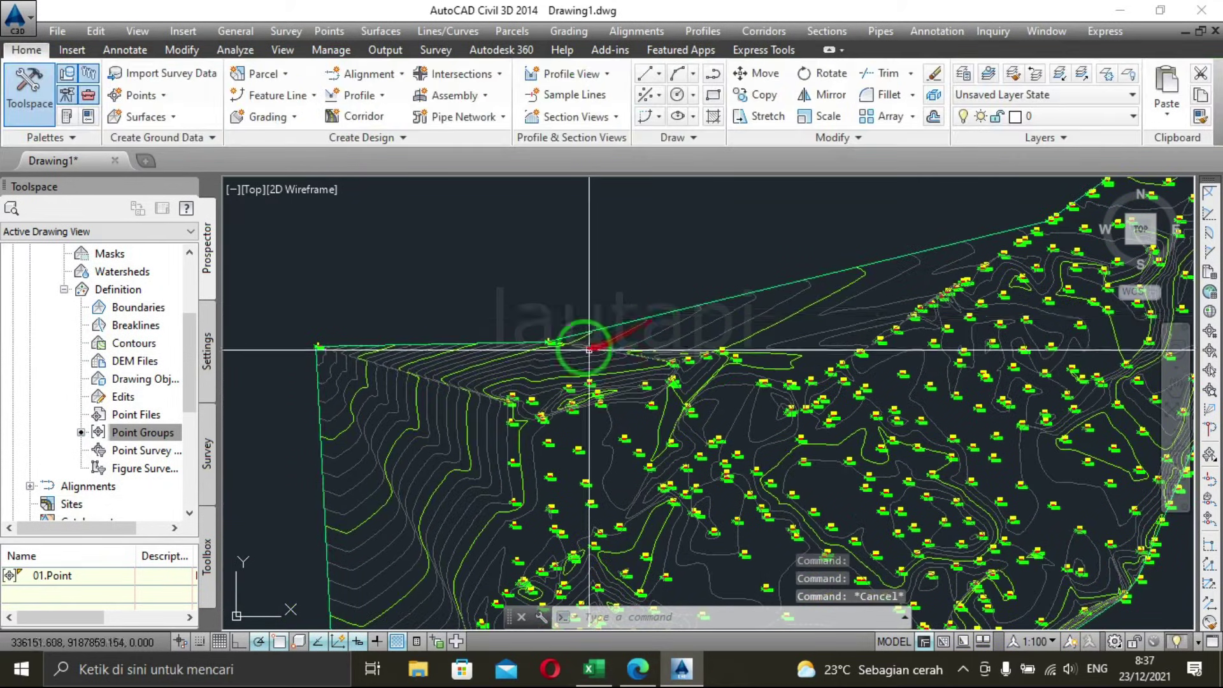
drag(185, 383, 193, 347)
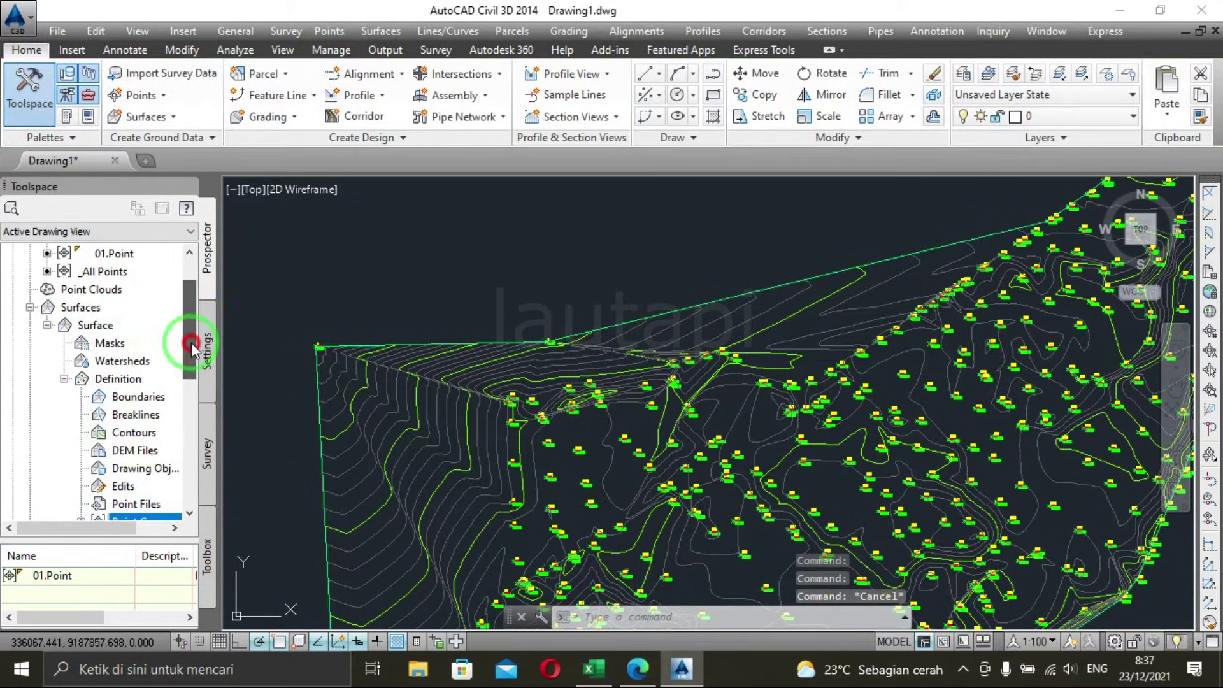
click(96, 327)
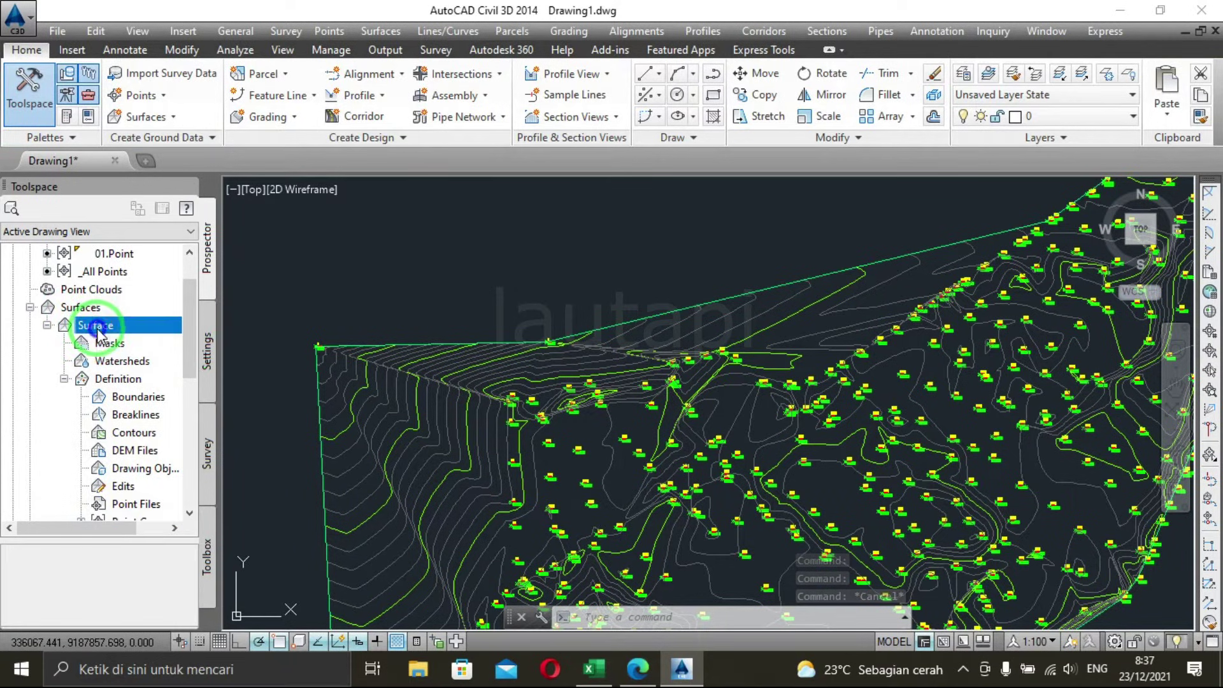
Hide the Border component in the surface's Contours 2m and 10m style.
right_click(98, 332)
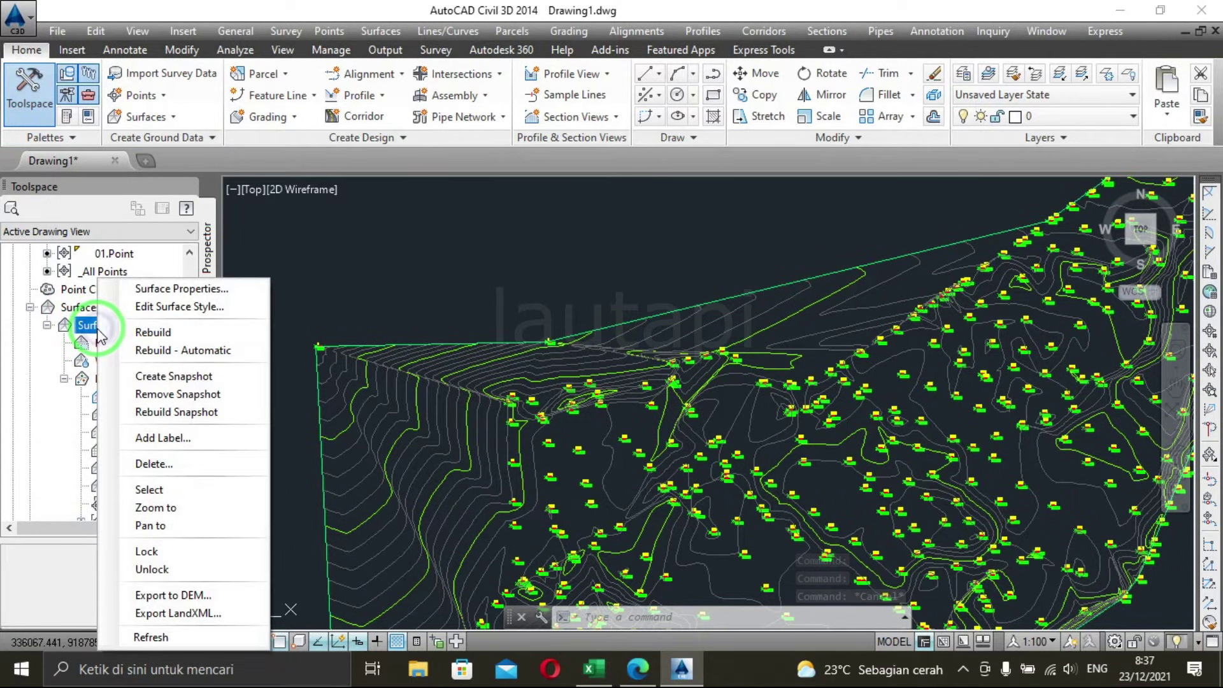
click(183, 308)
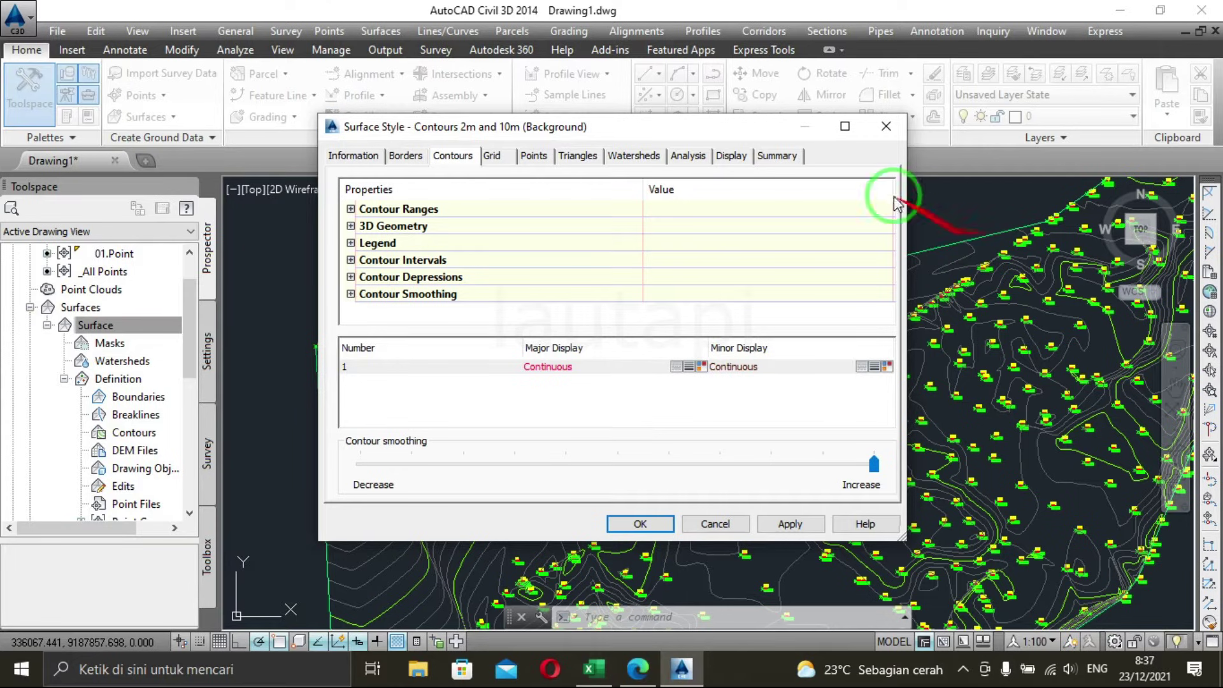
click(732, 156)
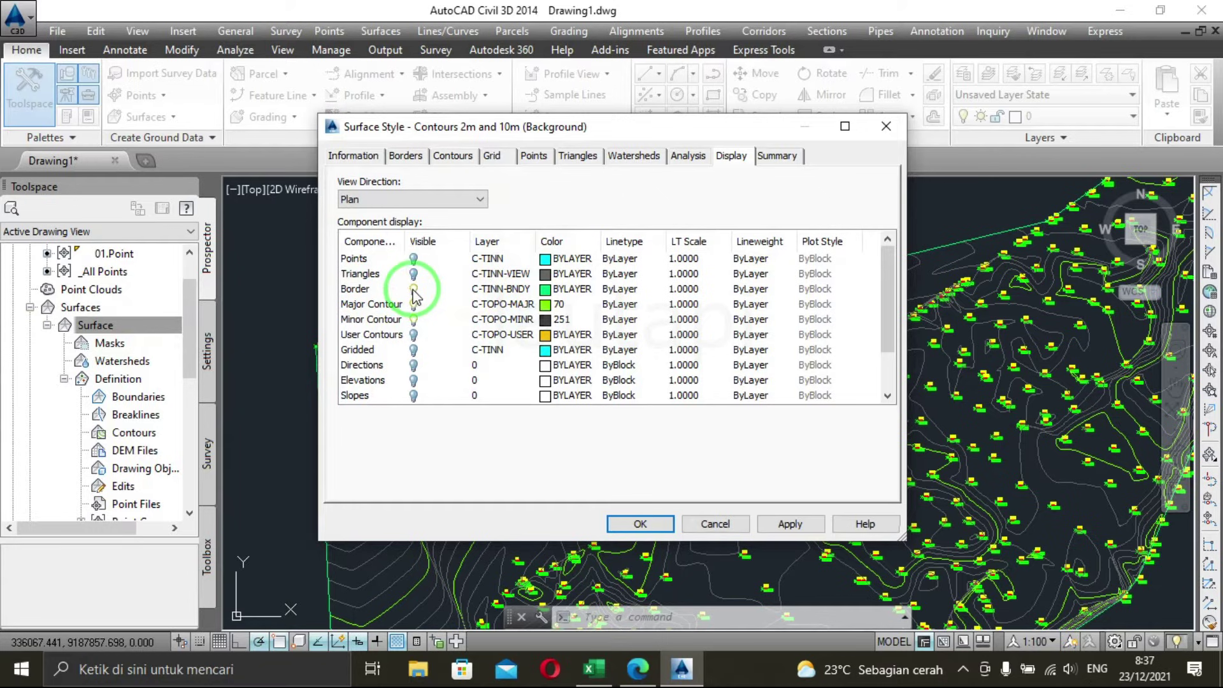
click(815, 530)
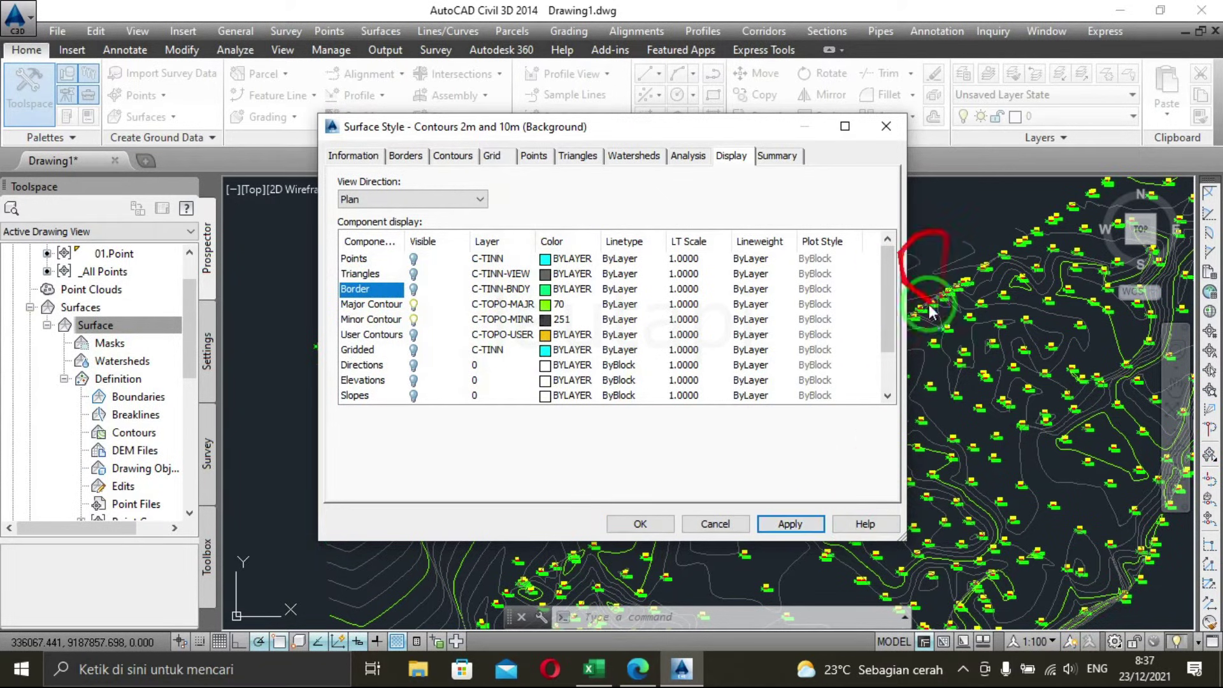
click(640, 524)
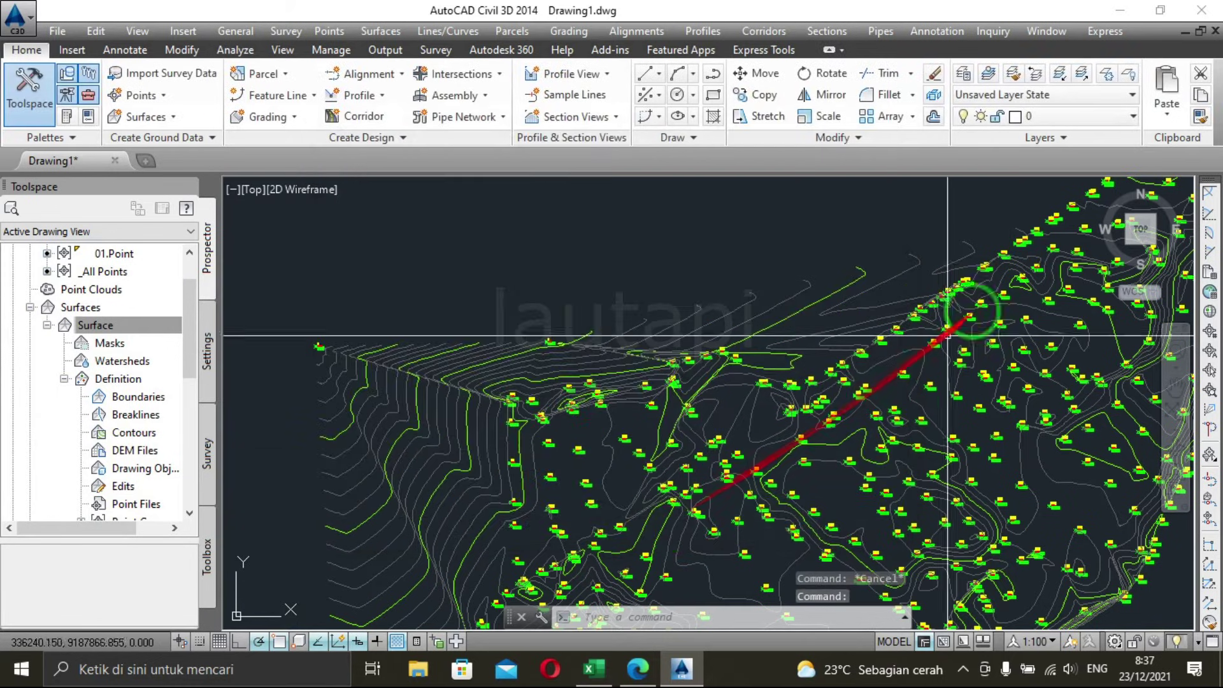
scroll(834, 259, down, 3)
scroll(834, 259, up, 3)
scroll(698, 267, up, 3)
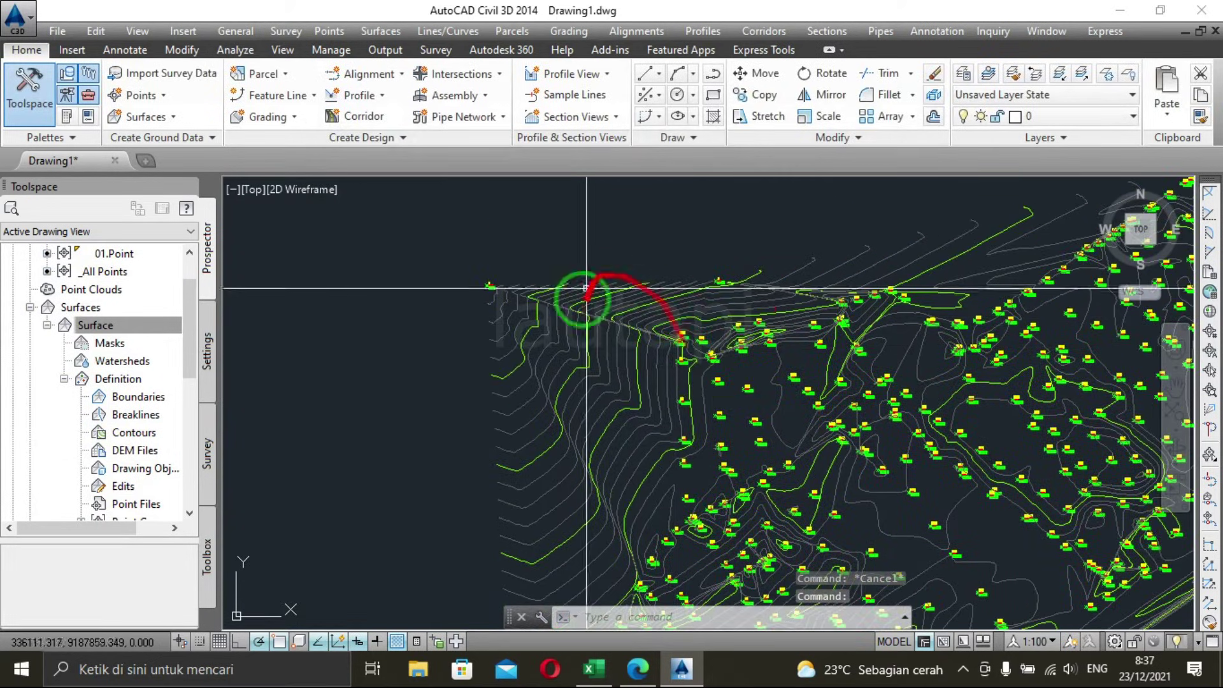
mouse_move(739, 360)
middle_down()
mouse_move(622, 350)
mouse_move(610, 362)
middle_up()
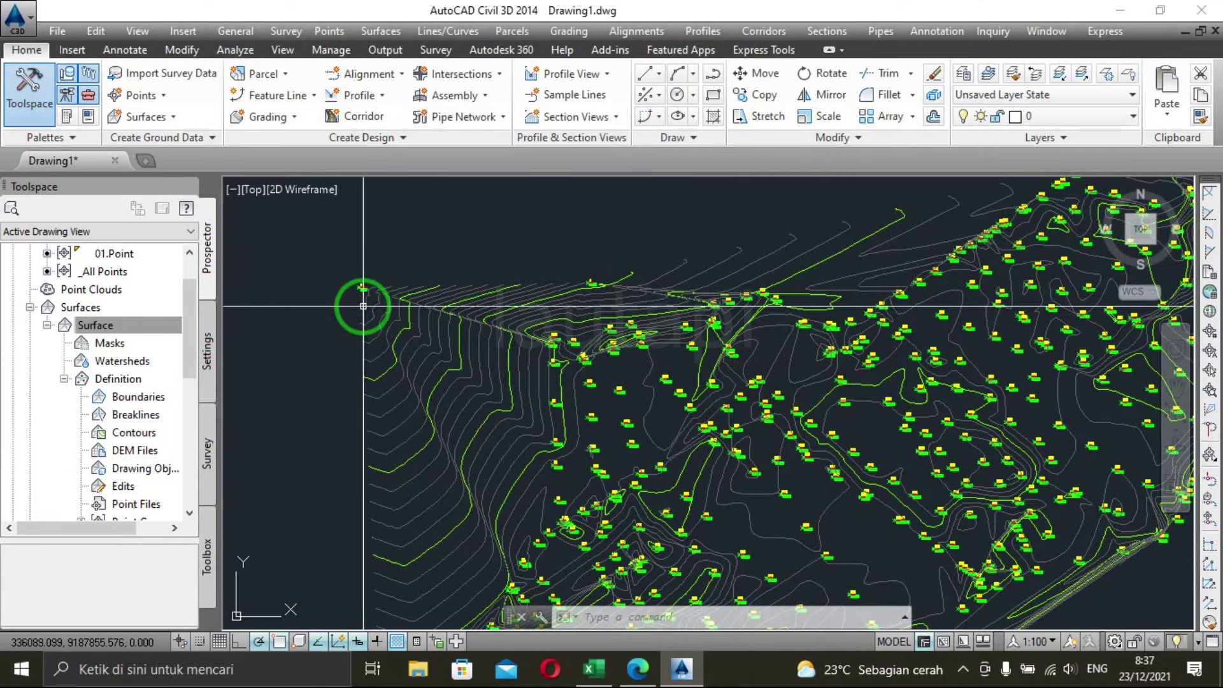
scroll(470, 379, up, 2)
scroll(508, 404, up, 2)
scroll(398, 319, up, 3)
scroll(443, 299, down, 2)
scroll(484, 229, down, 3)
middle_drag(496, 191, 572, 246)
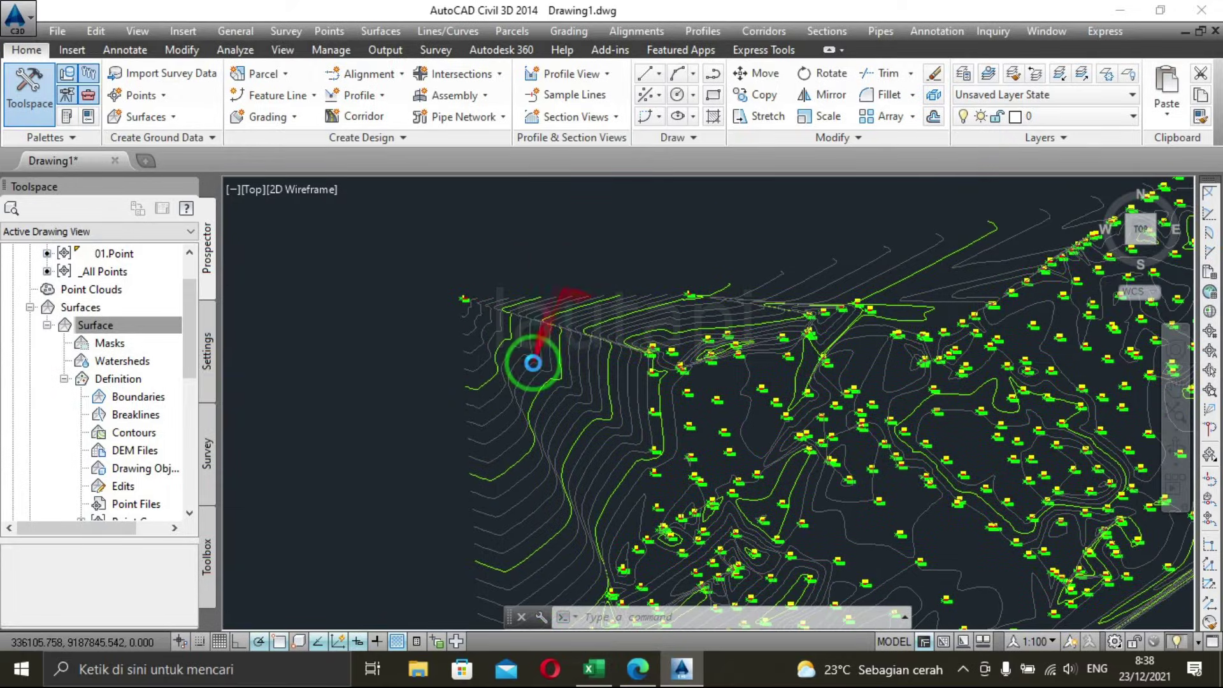
scroll(464, 286, up, 5)
scroll(486, 273, up, 2)
scroll(582, 276, up, 1)
scroll(355, 361, down, 1)
scroll(459, 395, down, 2)
scroll(456, 325, down, 2)
scroll(458, 298, down, 3)
scroll(464, 333, up, 3)
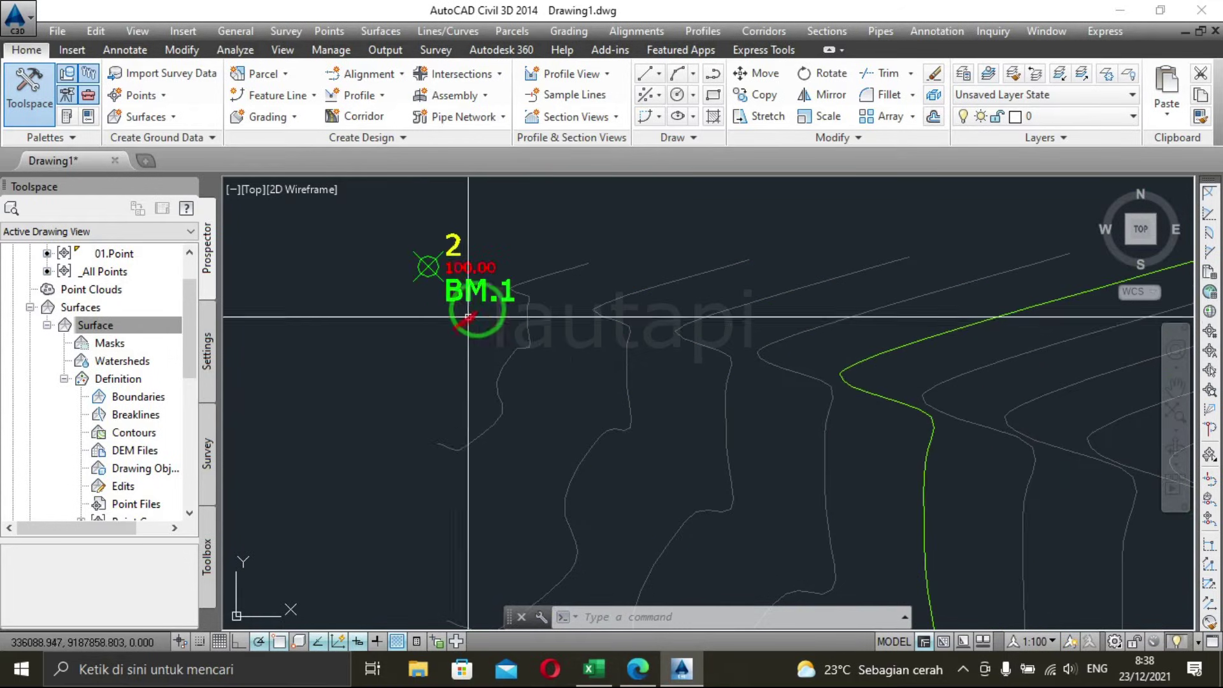
scroll(471, 281, down, 1)
scroll(469, 284, down, 2)
scroll(527, 346, up, 2)
scroll(520, 329, up, 1)
drag(193, 350, 200, 316)
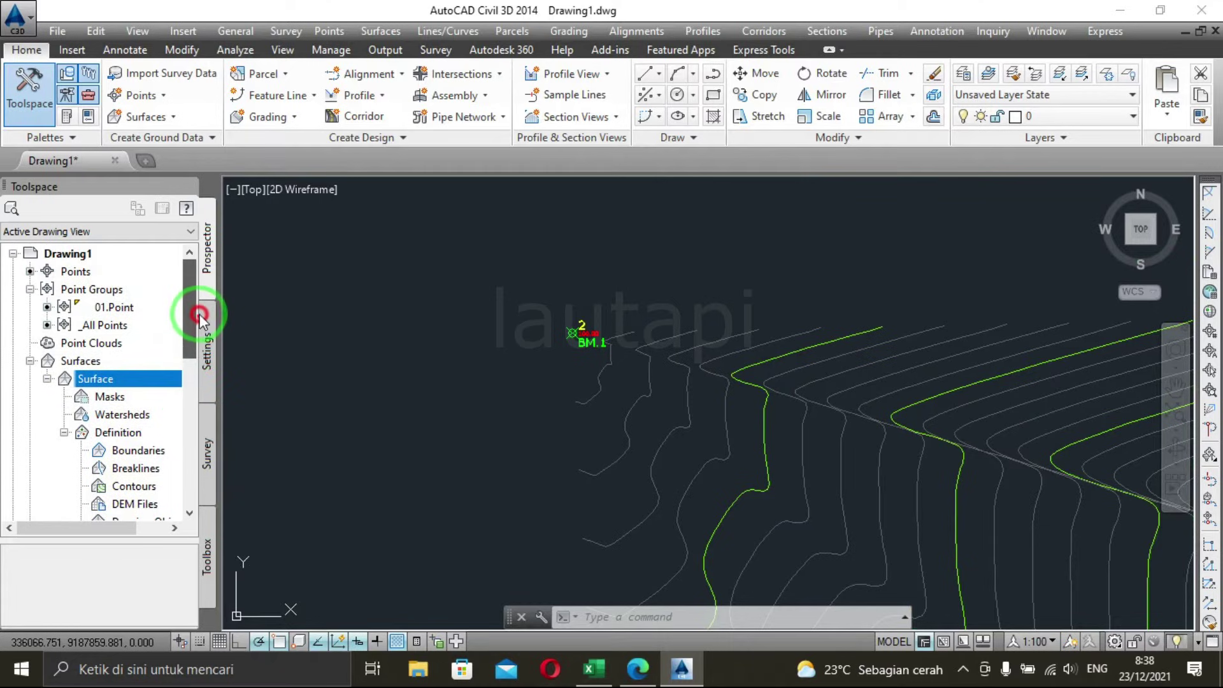
Open the 01.Point group's points in the Point Editor.
click(120, 310)
right_click(122, 313)
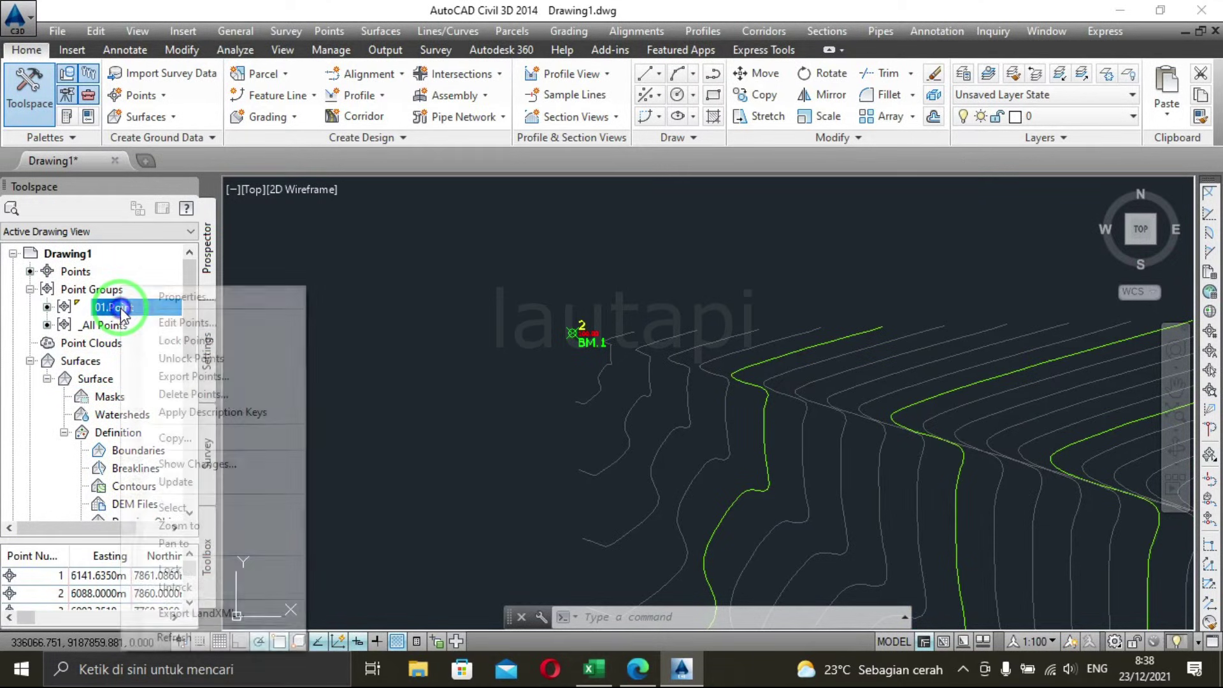
click(184, 323)
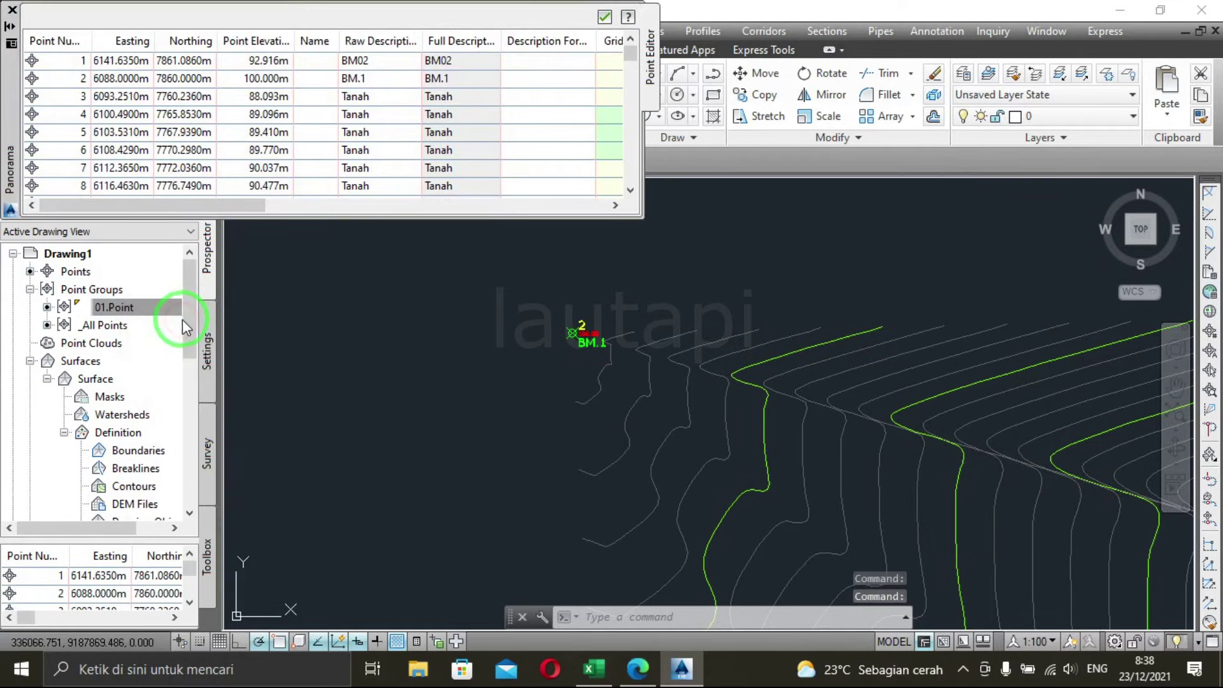
scroll(584, 324, up, 5)
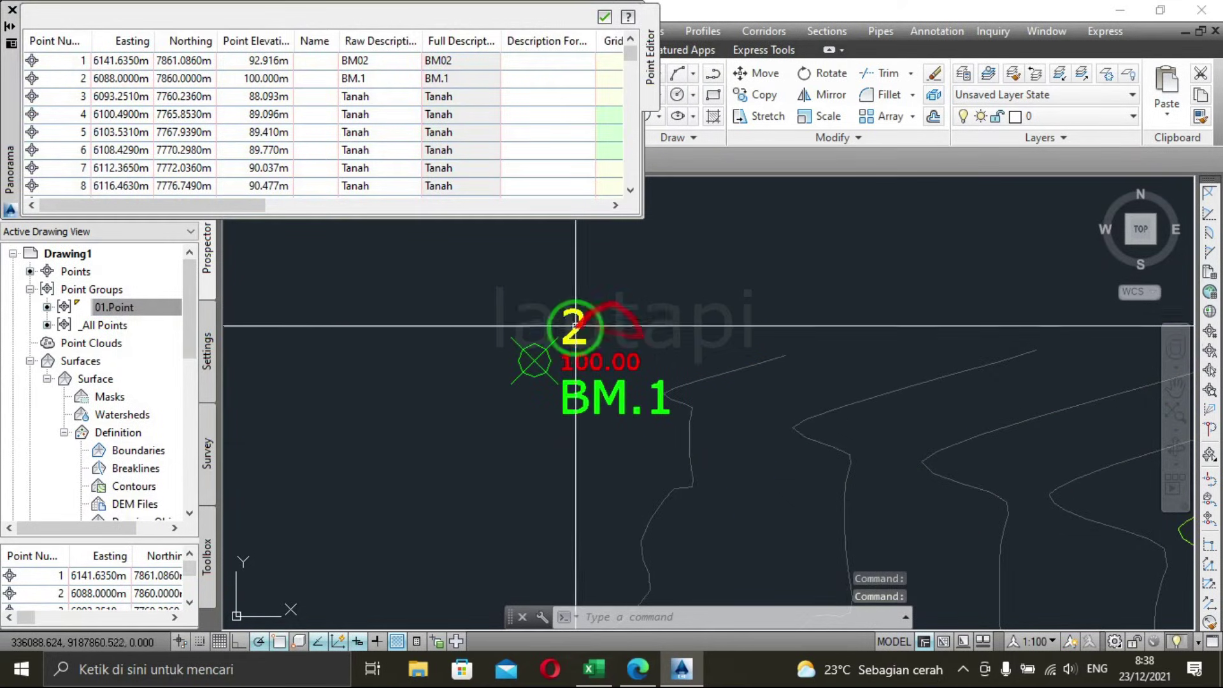
Delete point 2, BM.1 at elevation 100.00, confirming the deletion.
click(583, 324)
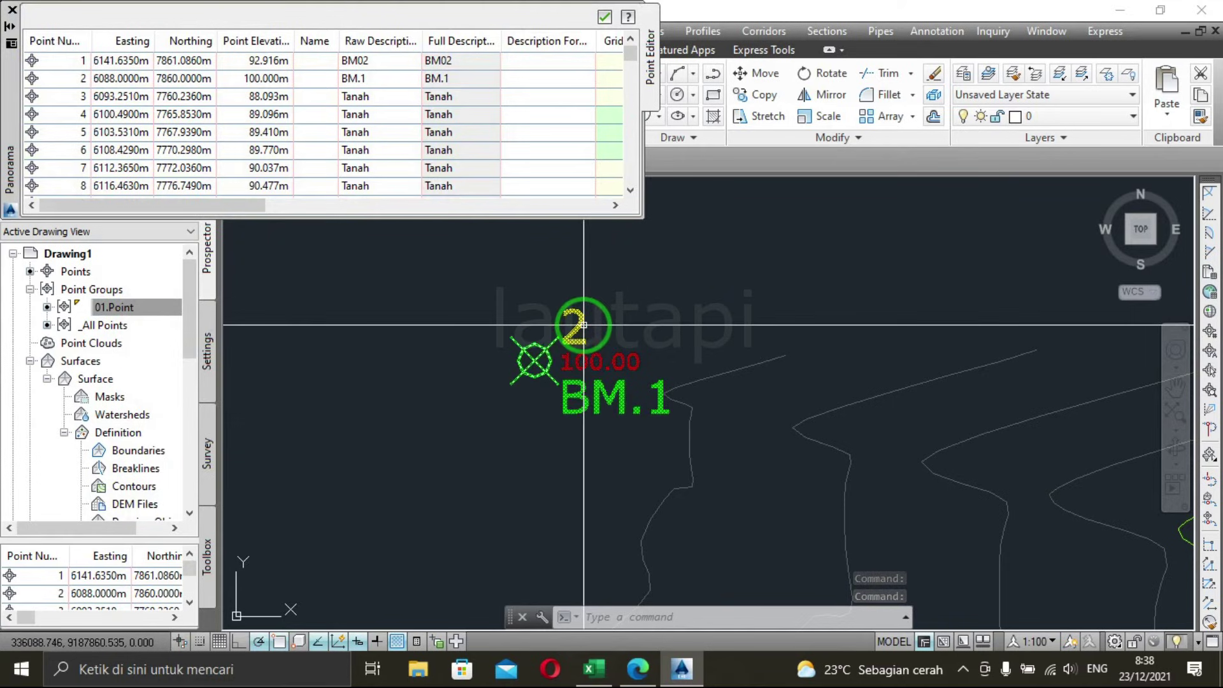
click(80, 77)
right_click(79, 78)
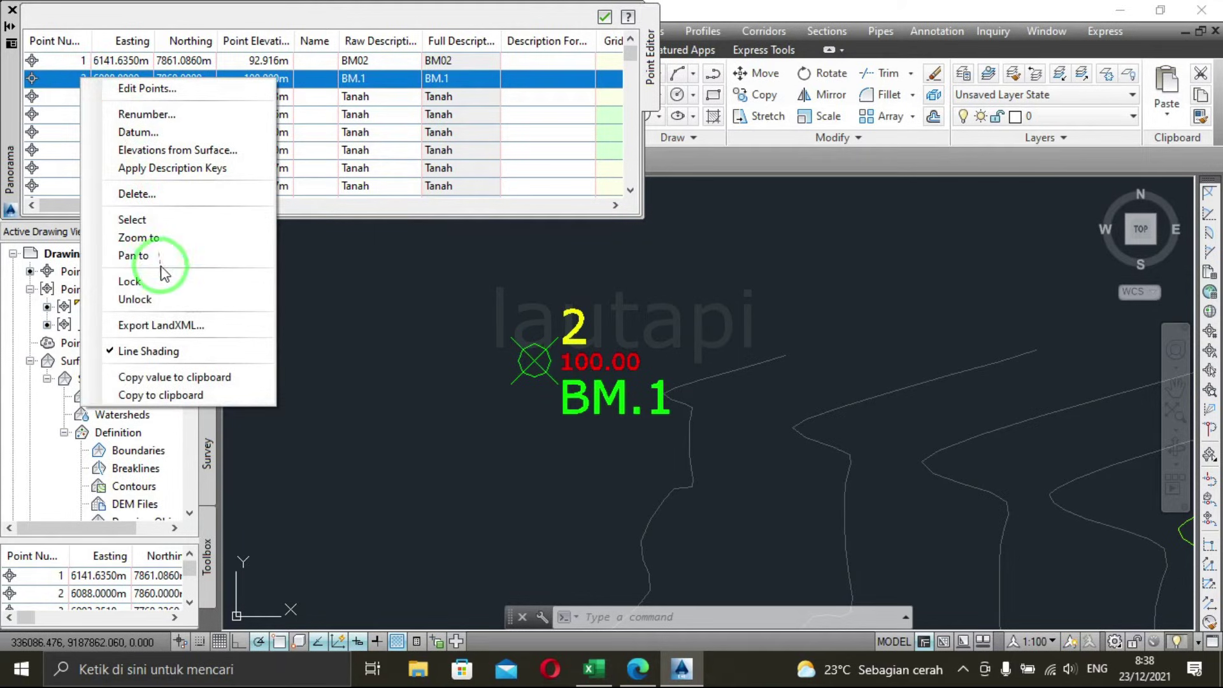
click(178, 191)
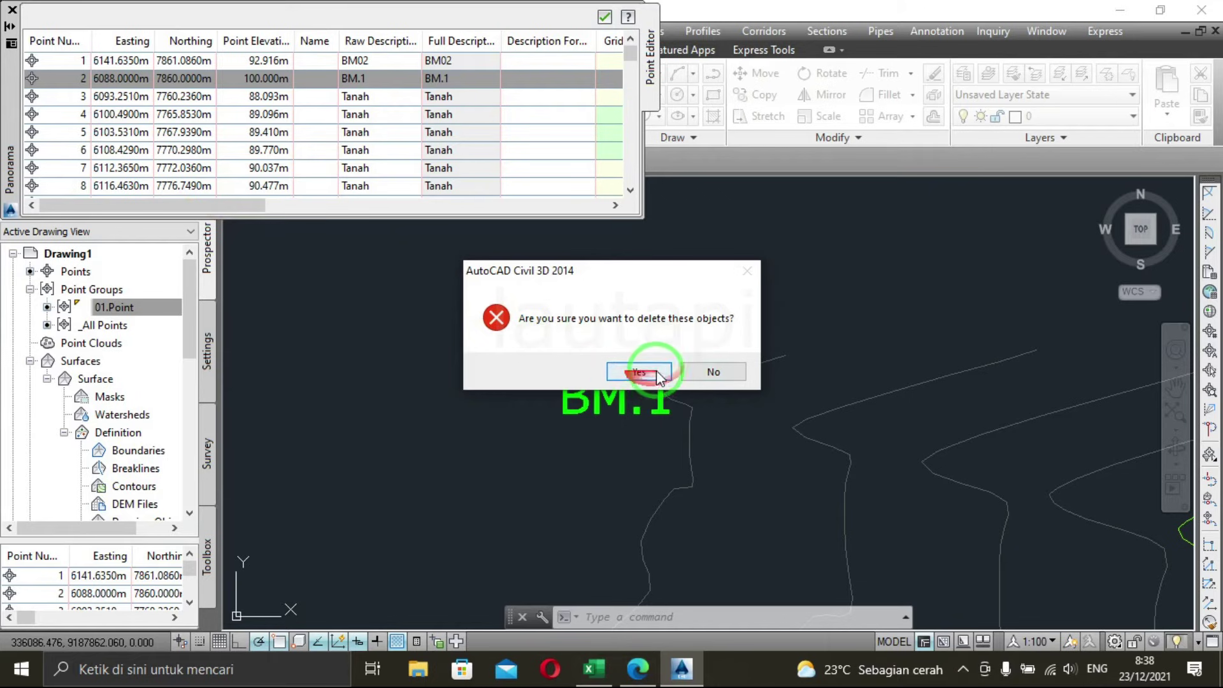
click(650, 372)
scroll(559, 331, down, 5)
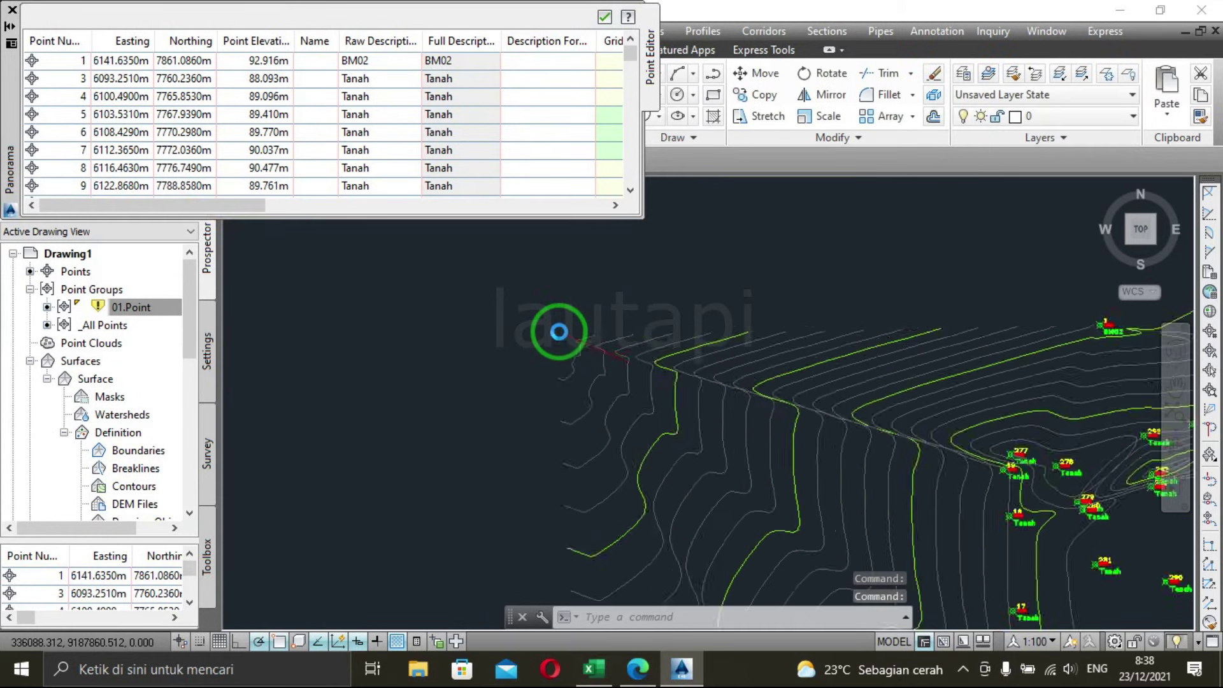
Close the Point Editor and pan the view across the surface.
middle_drag(559, 331, 584, 368)
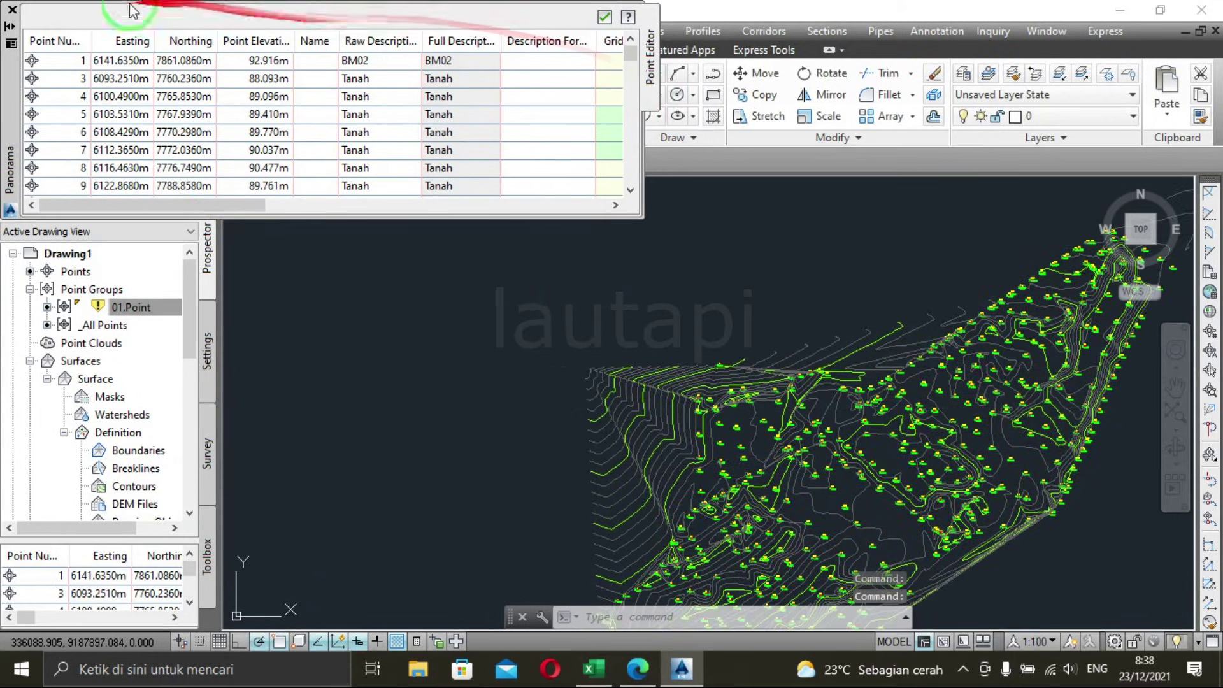
click(12, 10)
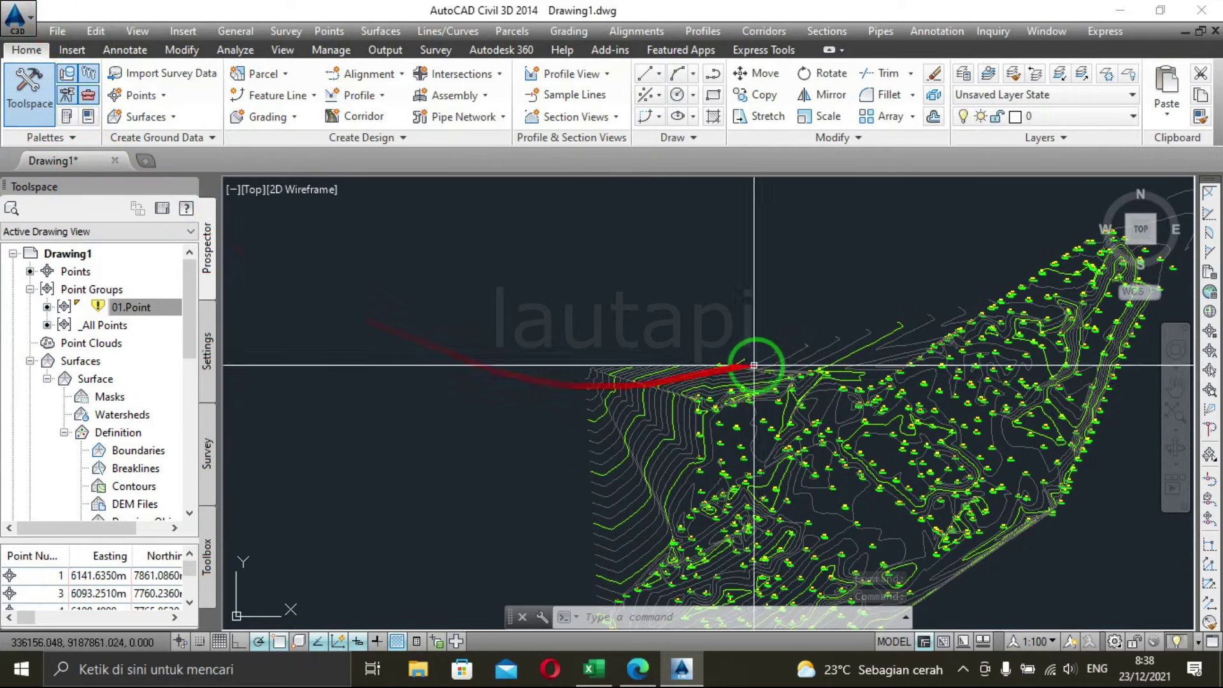
scroll(819, 410, up, 3)
scroll(662, 373, up, 2)
middle_drag(663, 372, 647, 286)
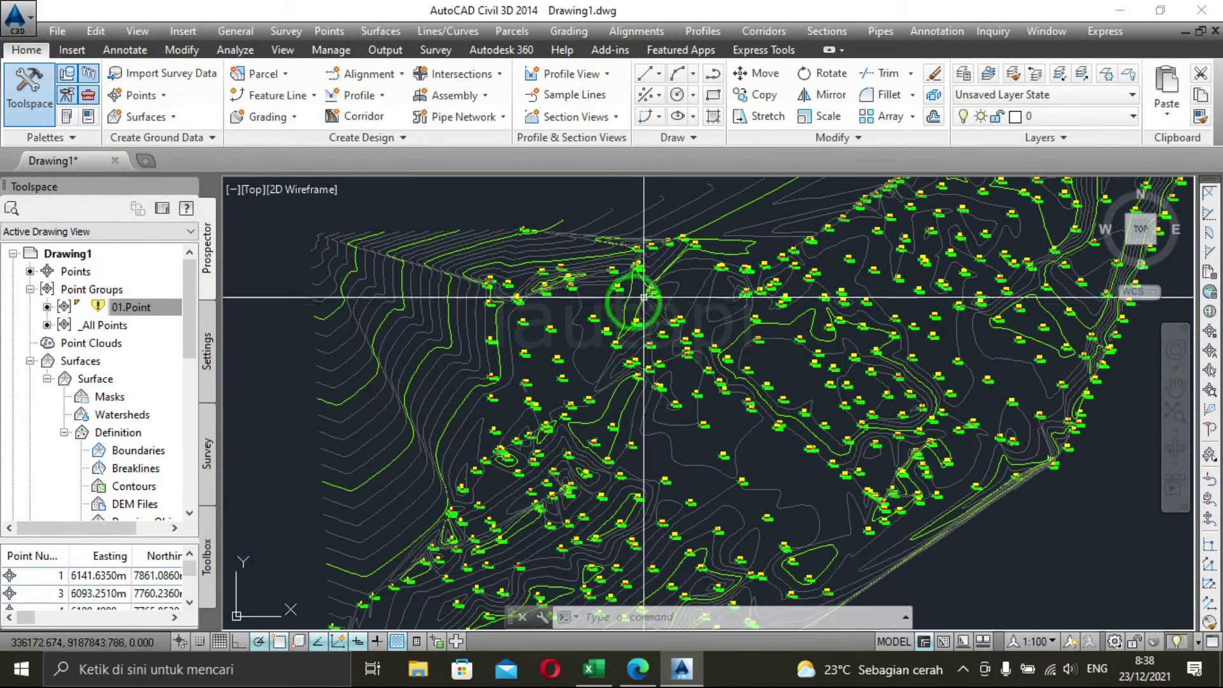
scroll(470, 342, up, 1)
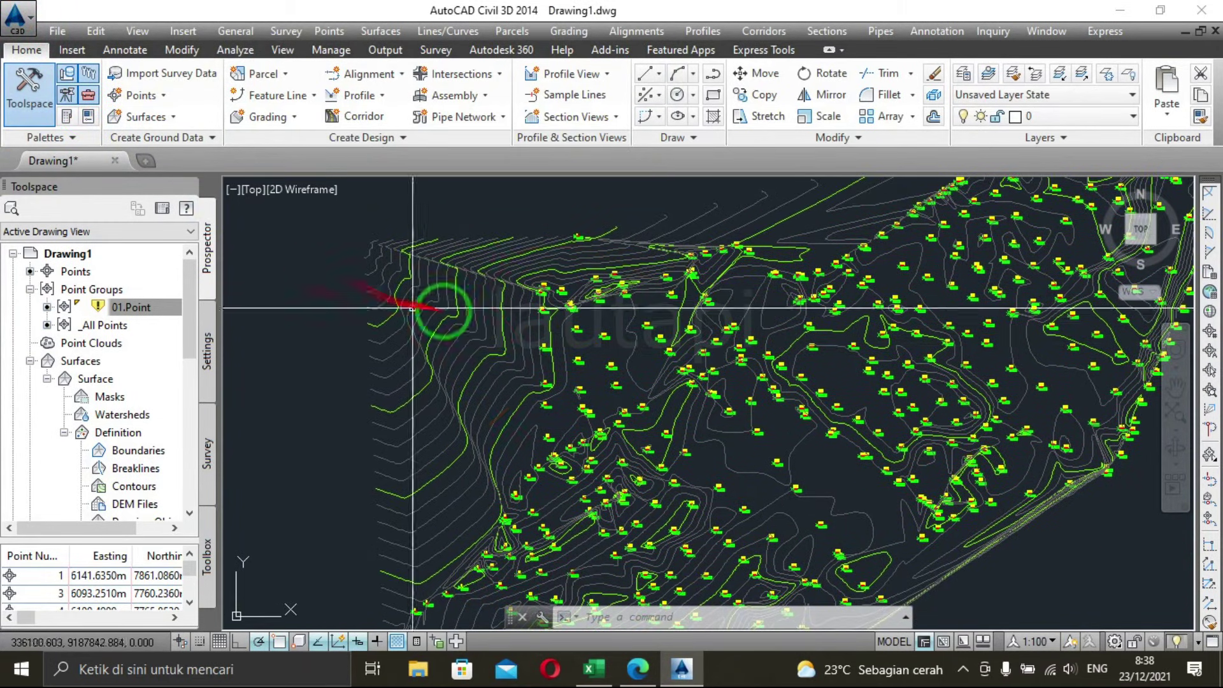
middle_drag(495, 298, 508, 308)
Update the 01.Point point group in Prospector.
click(97, 309)
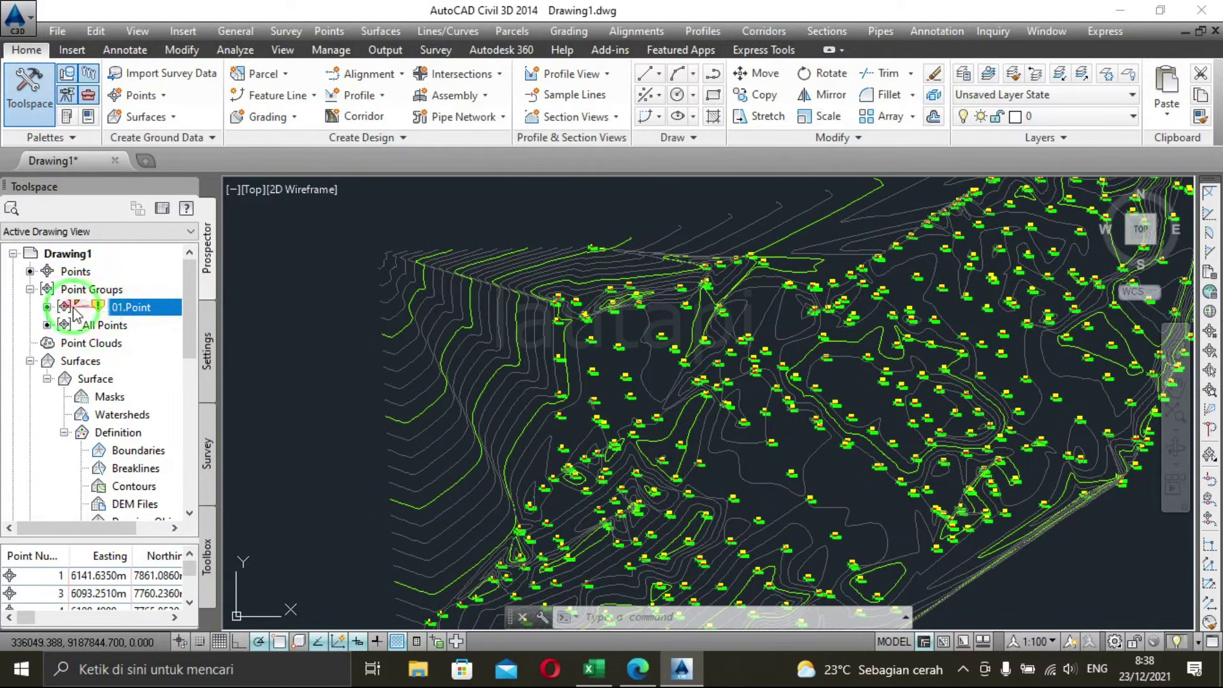
click(128, 309)
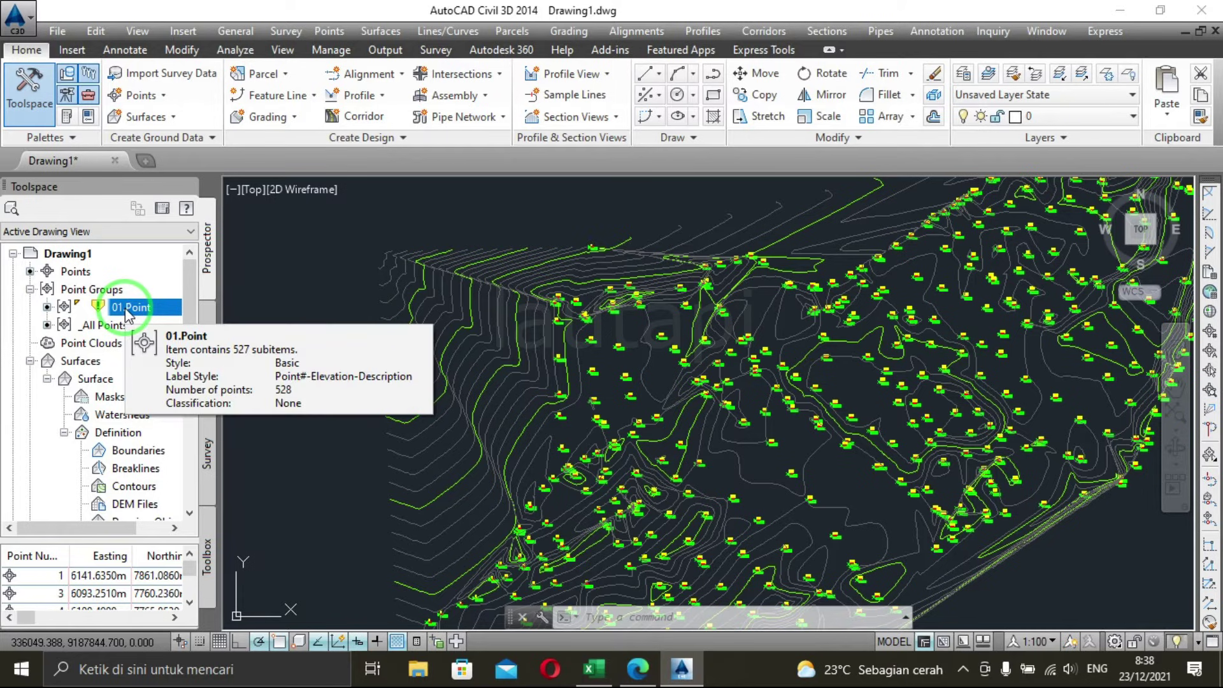
right_click(128, 310)
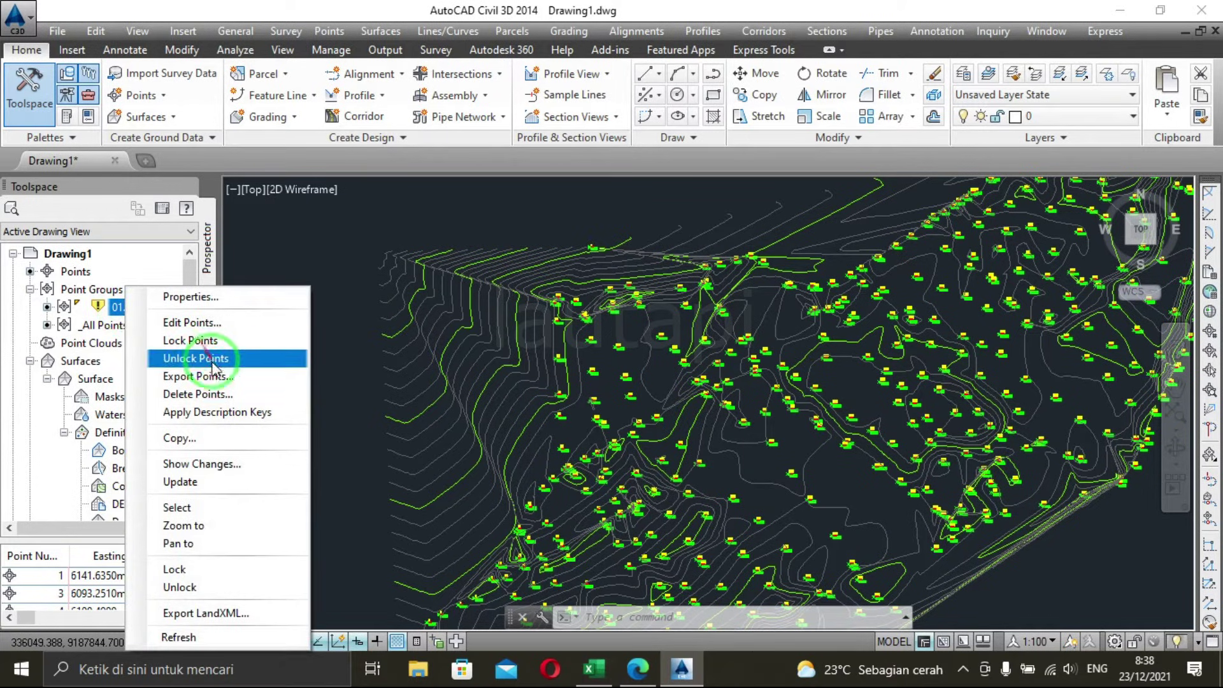
click(212, 490)
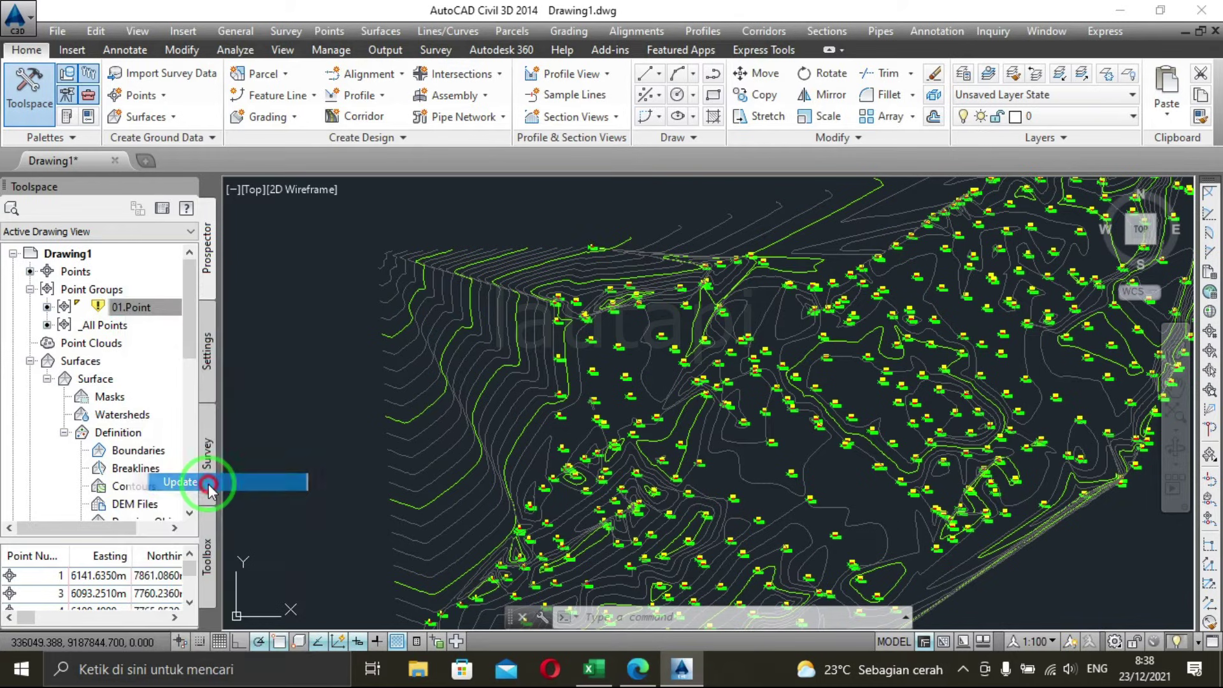
click(112, 379)
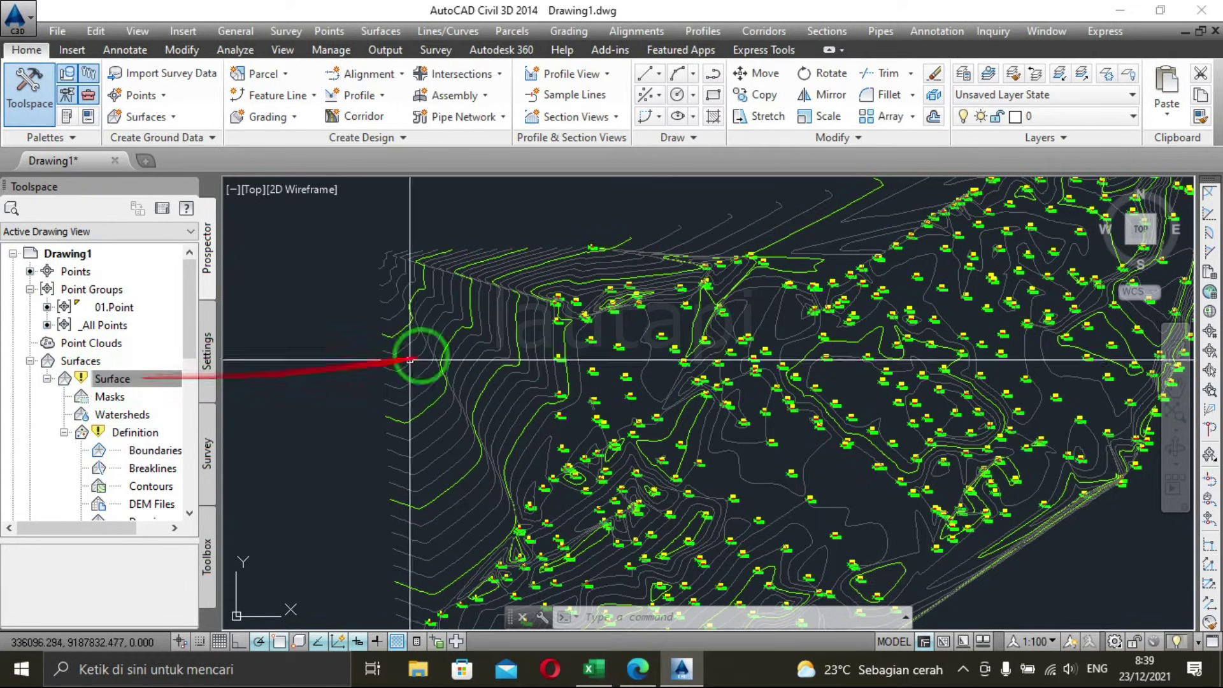
Rebuild Surface so its contours reflect the updated points.
right_click(148, 382)
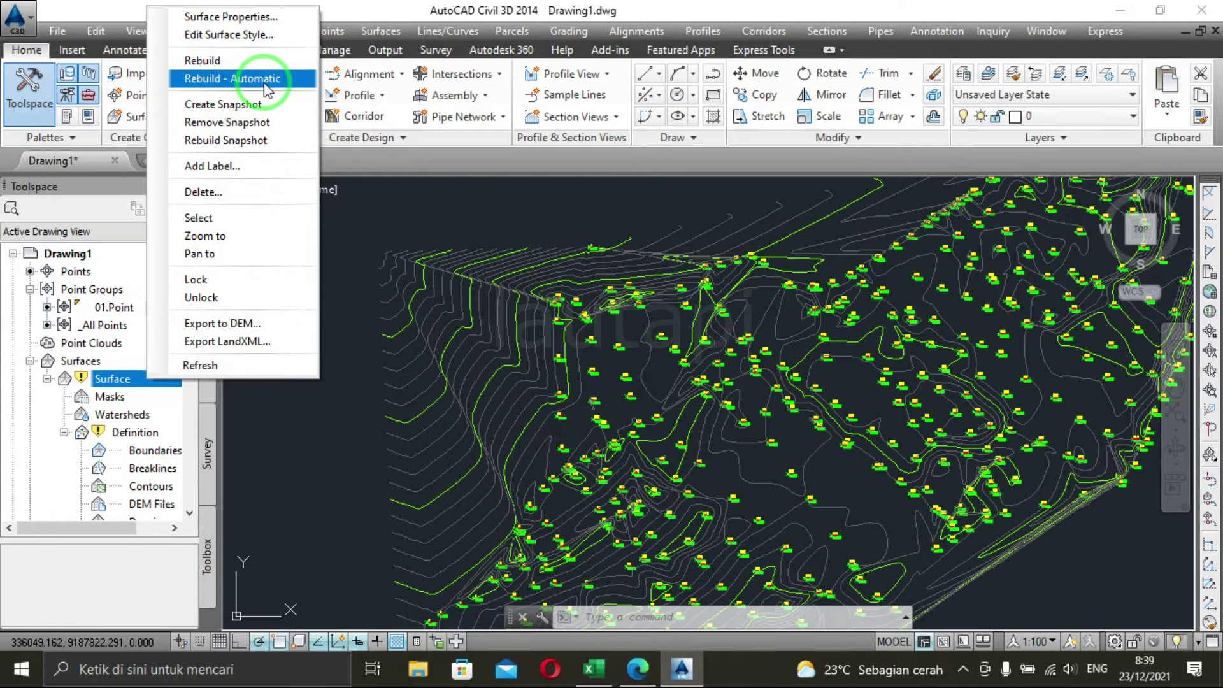
click(227, 63)
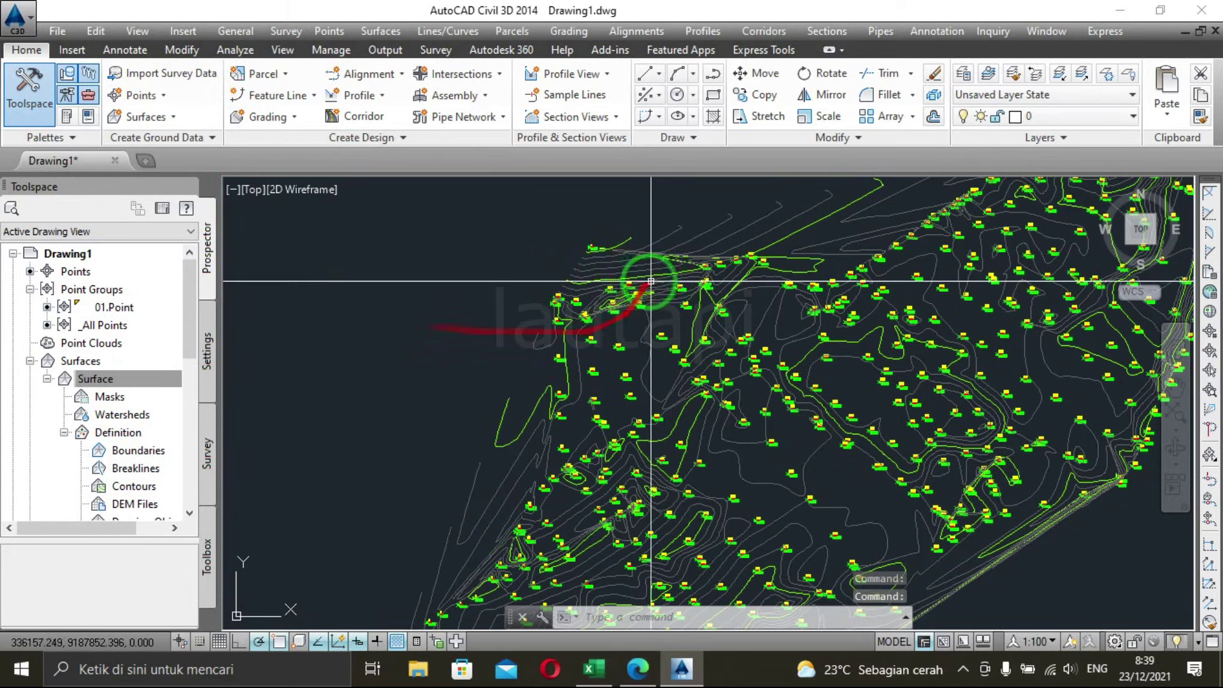
middle_drag(647, 274, 524, 352)
scroll(521, 343, down, 3)
scroll(519, 342, up, 3)
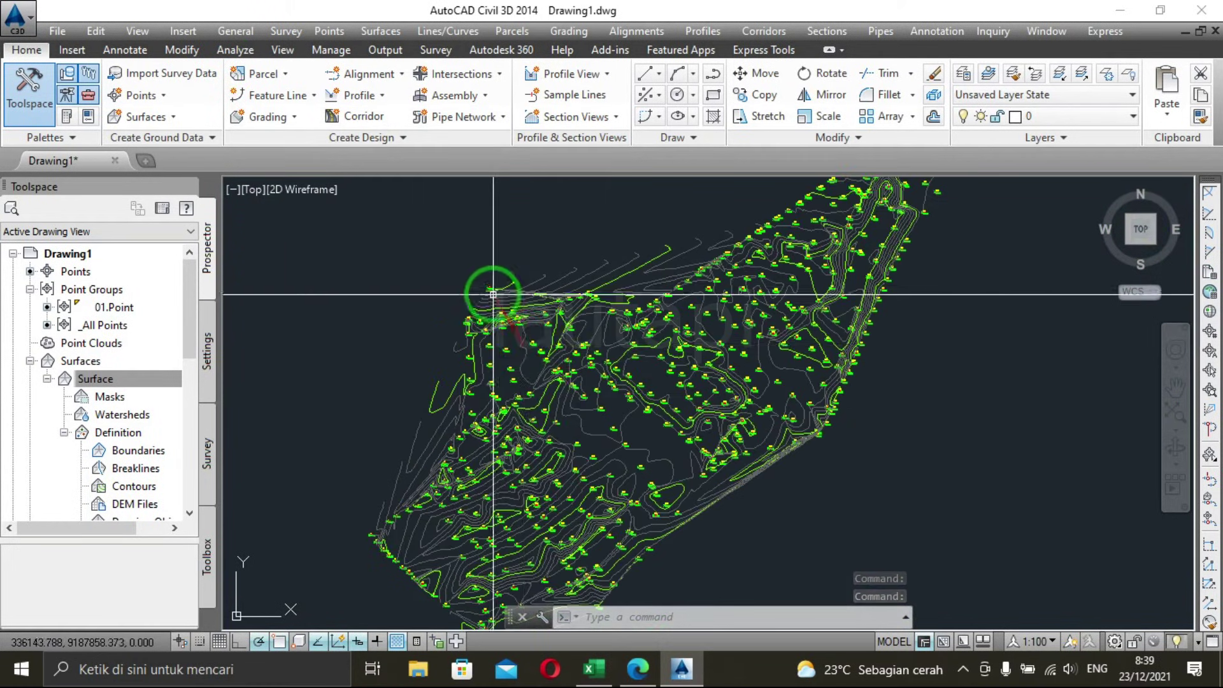
scroll(635, 323, down, 3)
scroll(581, 366, up, 5)
Zoom and pan around the rebuilt contours to review the whole site.
middle_drag(581, 363, 599, 362)
middle_click(597, 361)
middle_click(598, 360)
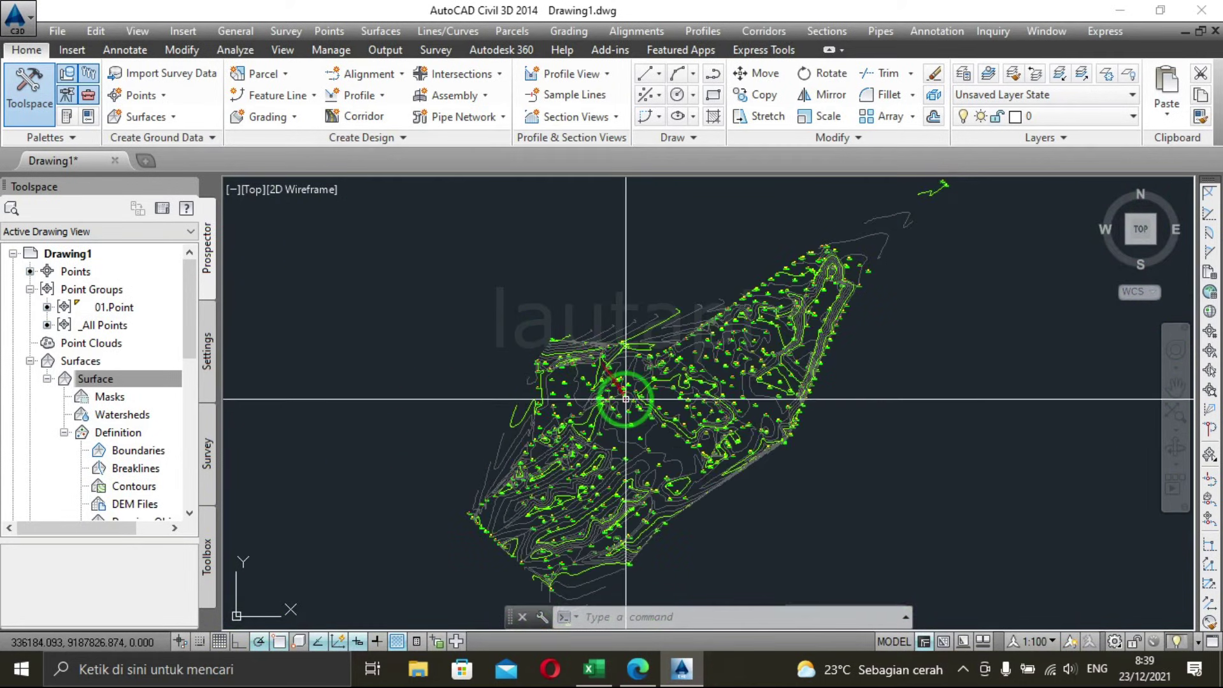
scroll(623, 396, up, 5)
scroll(665, 396, up, 2)
middle_drag(665, 396, 633, 404)
scroll(606, 363, up, 4)
scroll(605, 363, down, 4)
scroll(611, 374, down, 2)
scroll(612, 374, down, 2)
scroll(605, 374, down, 2)
middle_drag(598, 360, 609, 370)
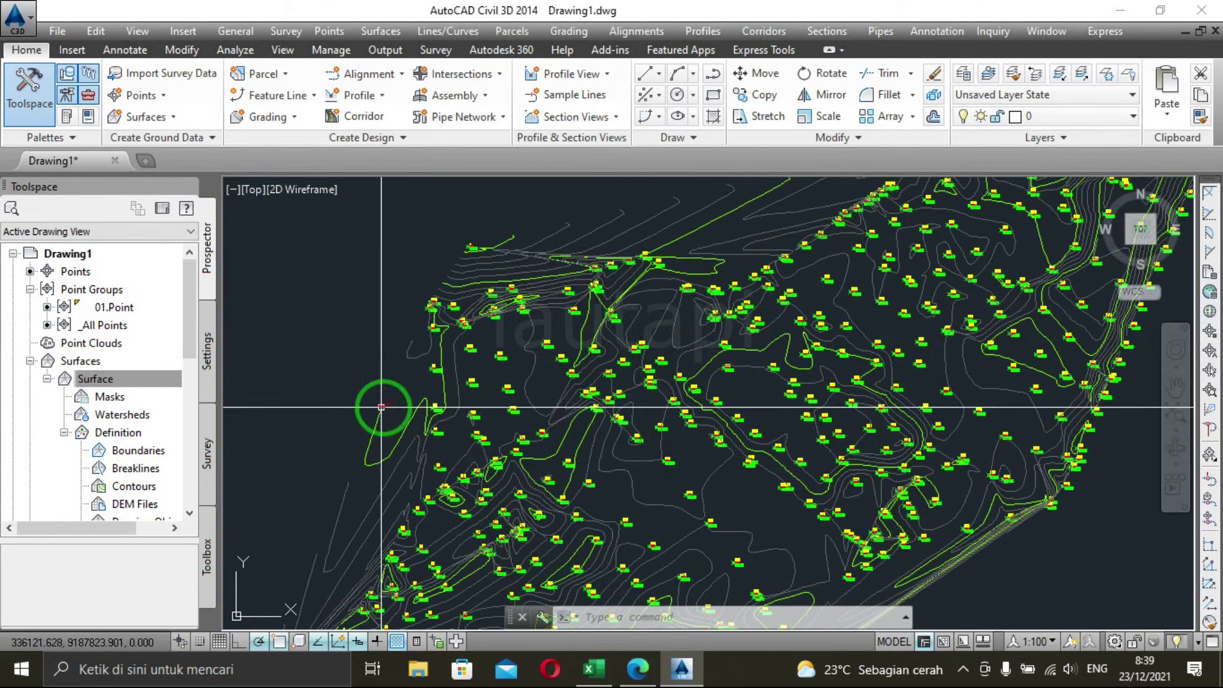
middle_drag(694, 400, 656, 385)
scroll(656, 387, up, 2)
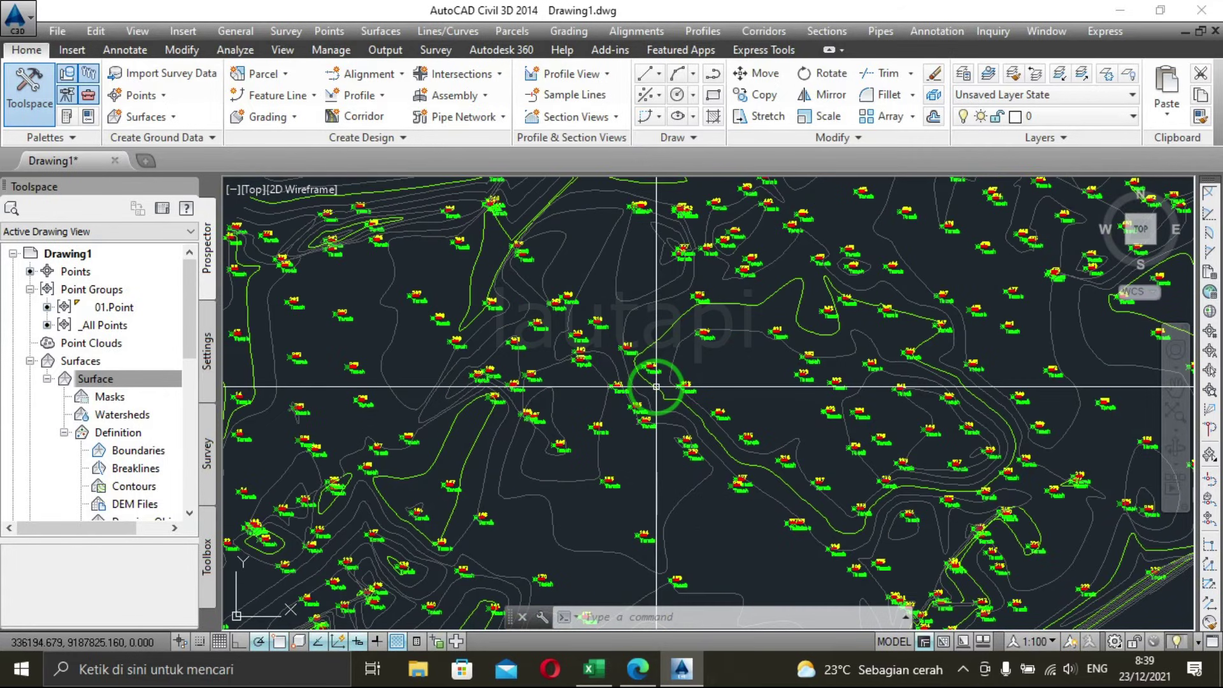
Start Add Labels with Feature Surface and label type Contour - Multiple.
click(118, 51)
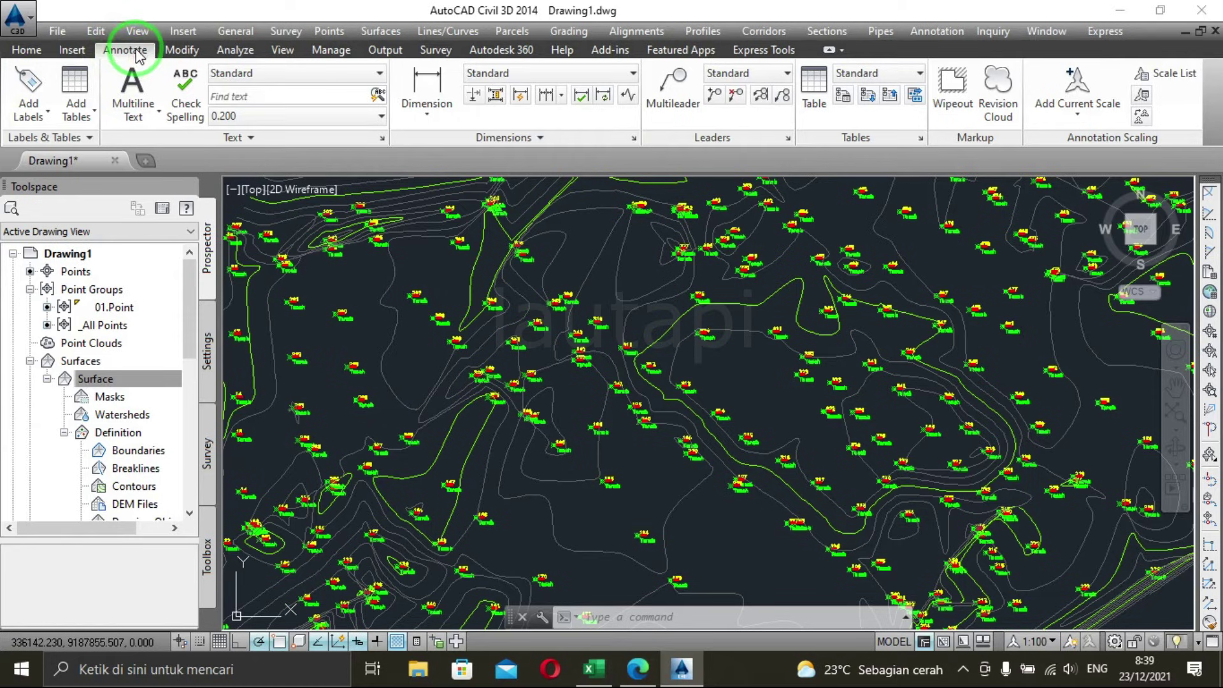
click(17, 83)
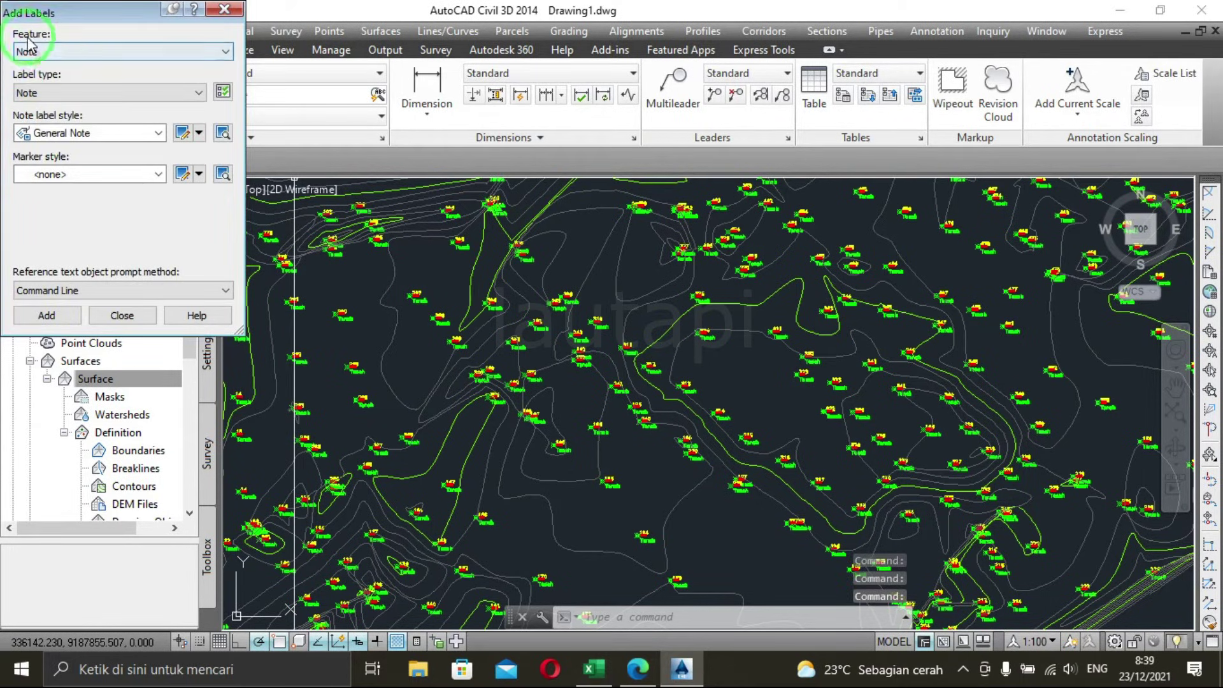
click(55, 54)
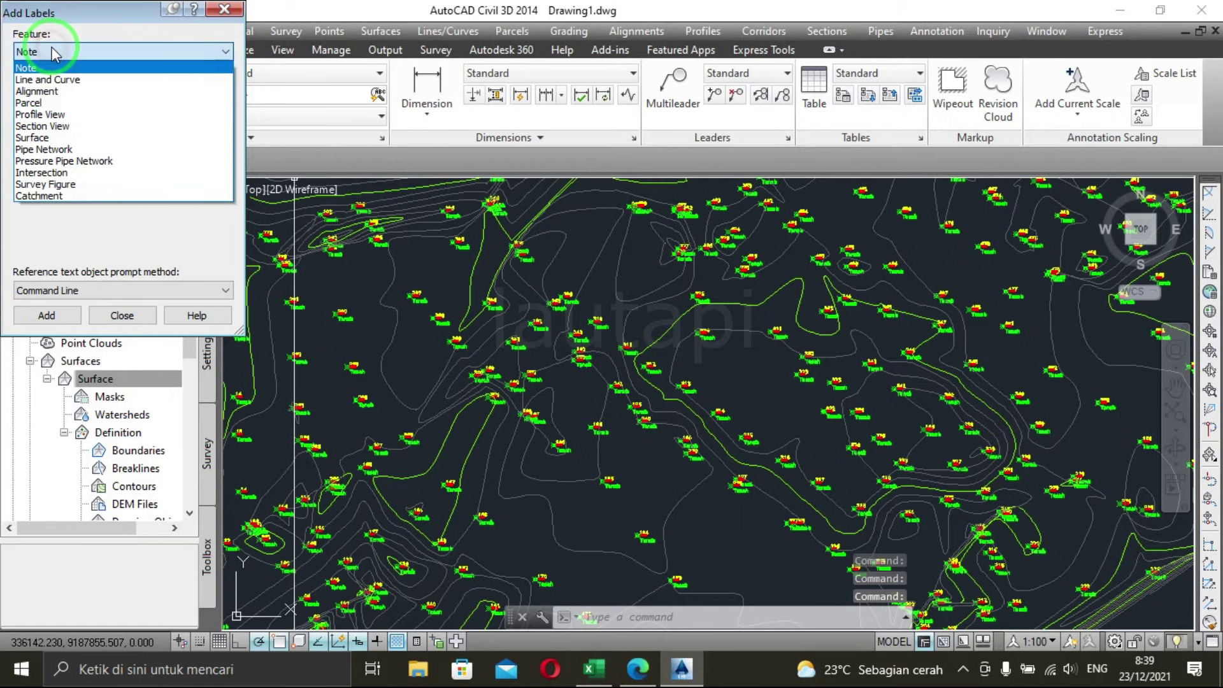
click(59, 139)
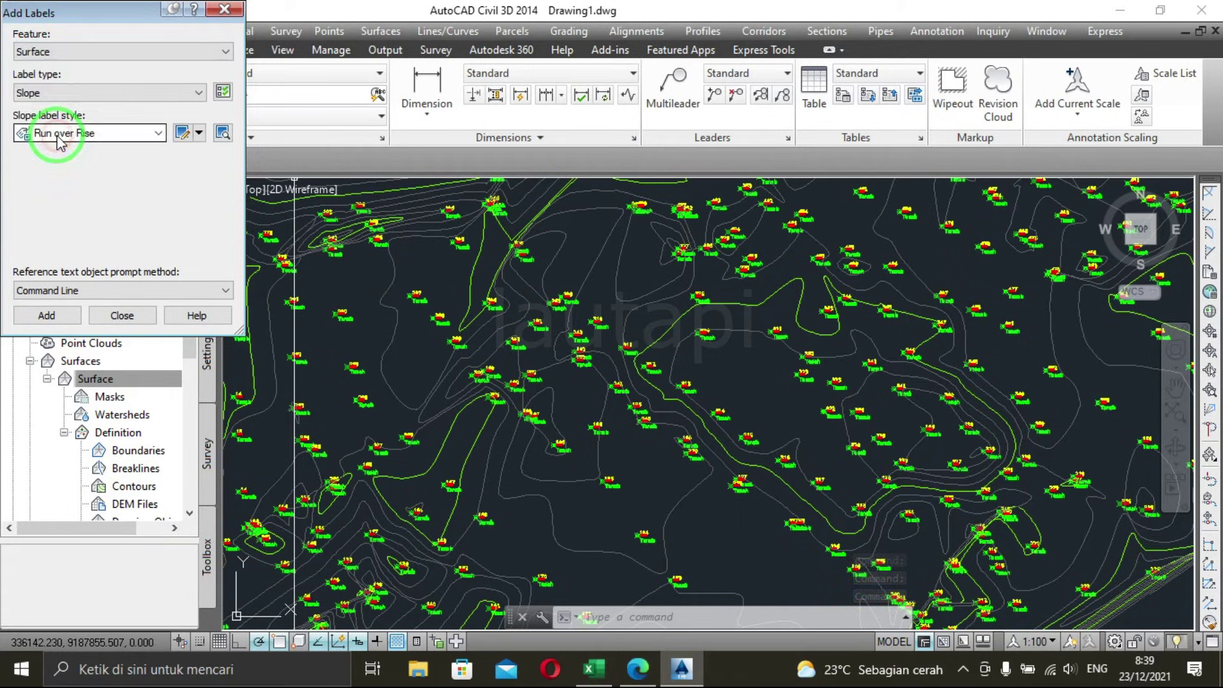
click(67, 96)
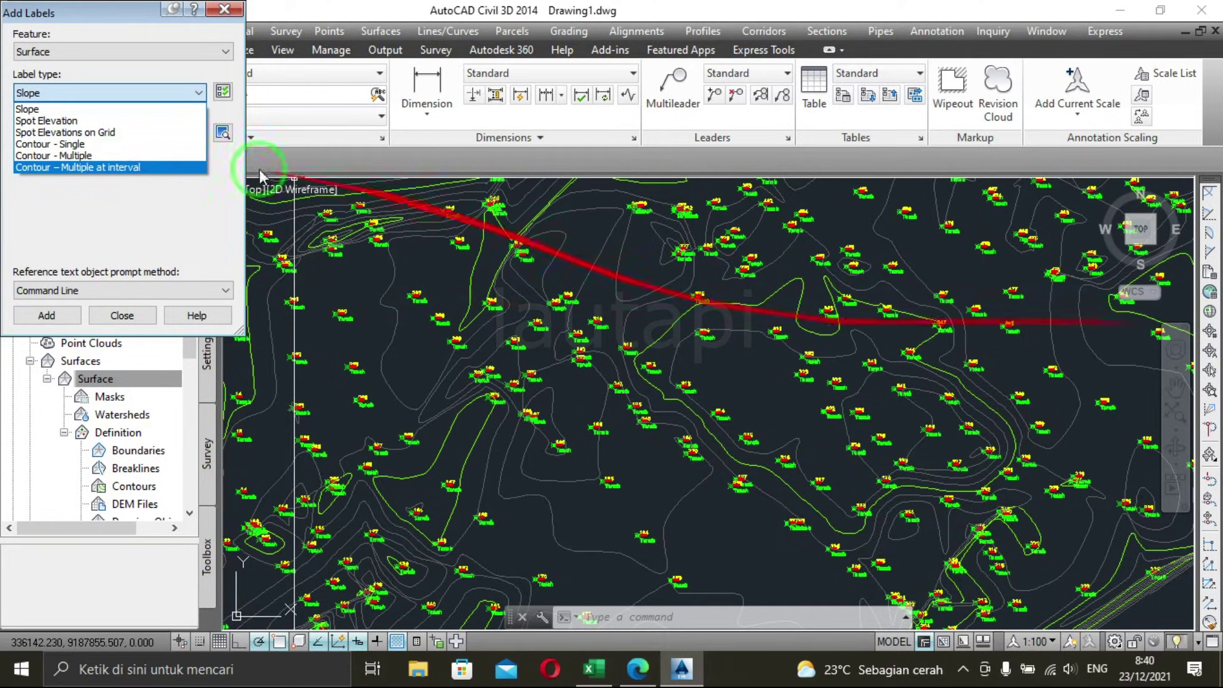
click(102, 159)
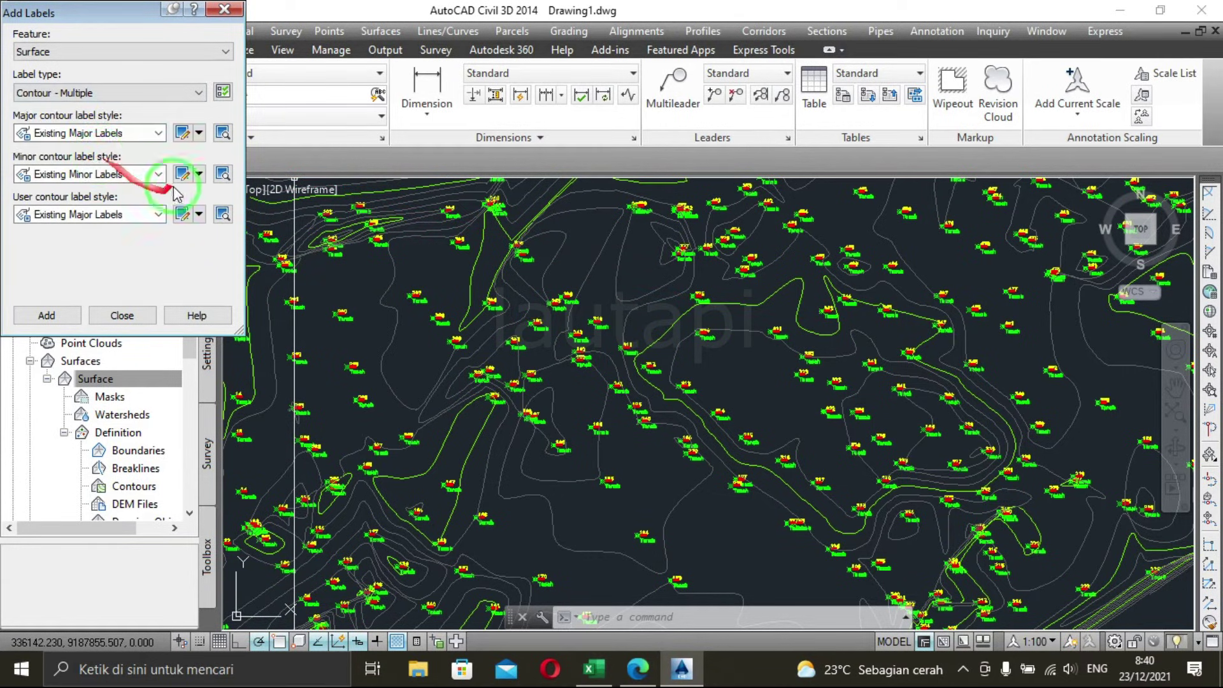
Open the Existing Major Labels style for editing.
drag(138, 14, 193, 81)
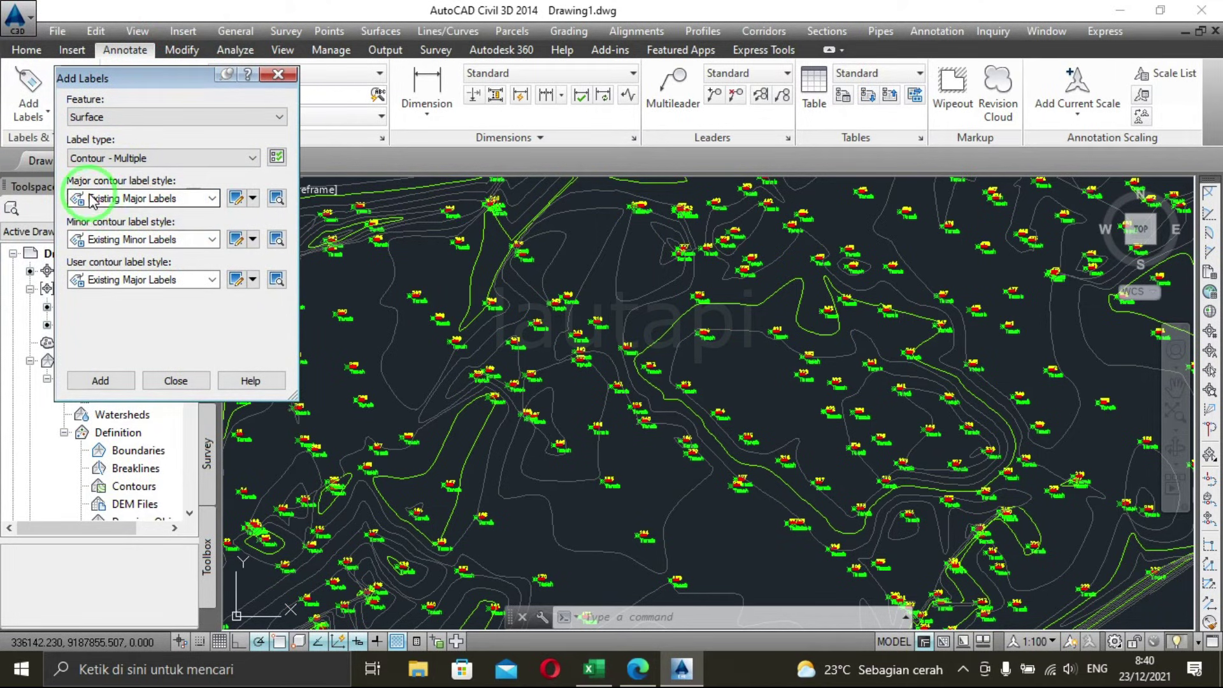
click(253, 199)
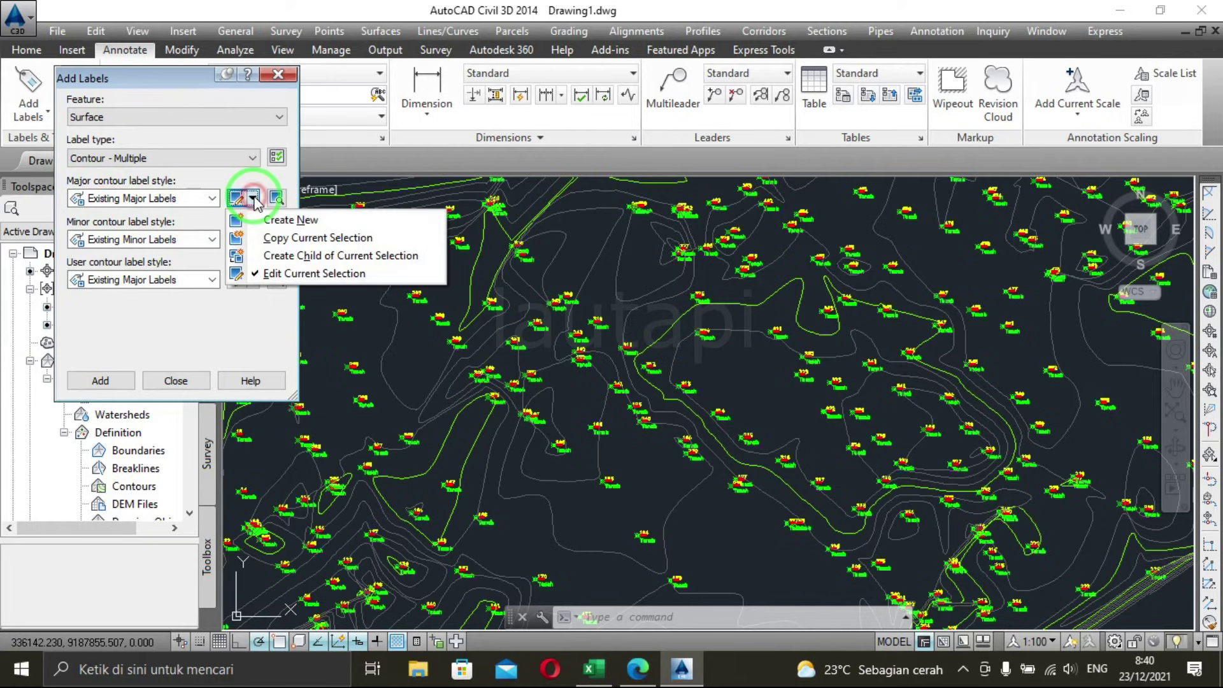
click(302, 275)
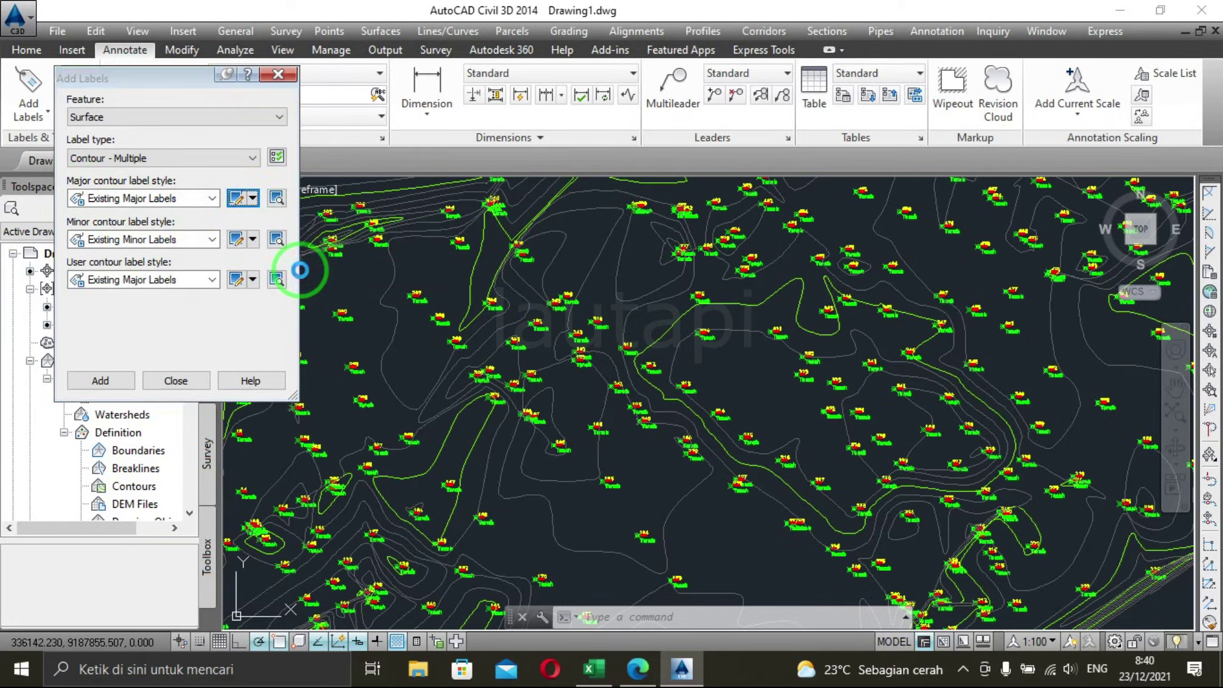
scroll(701, 355, up, 3)
scroll(663, 355, up, 2)
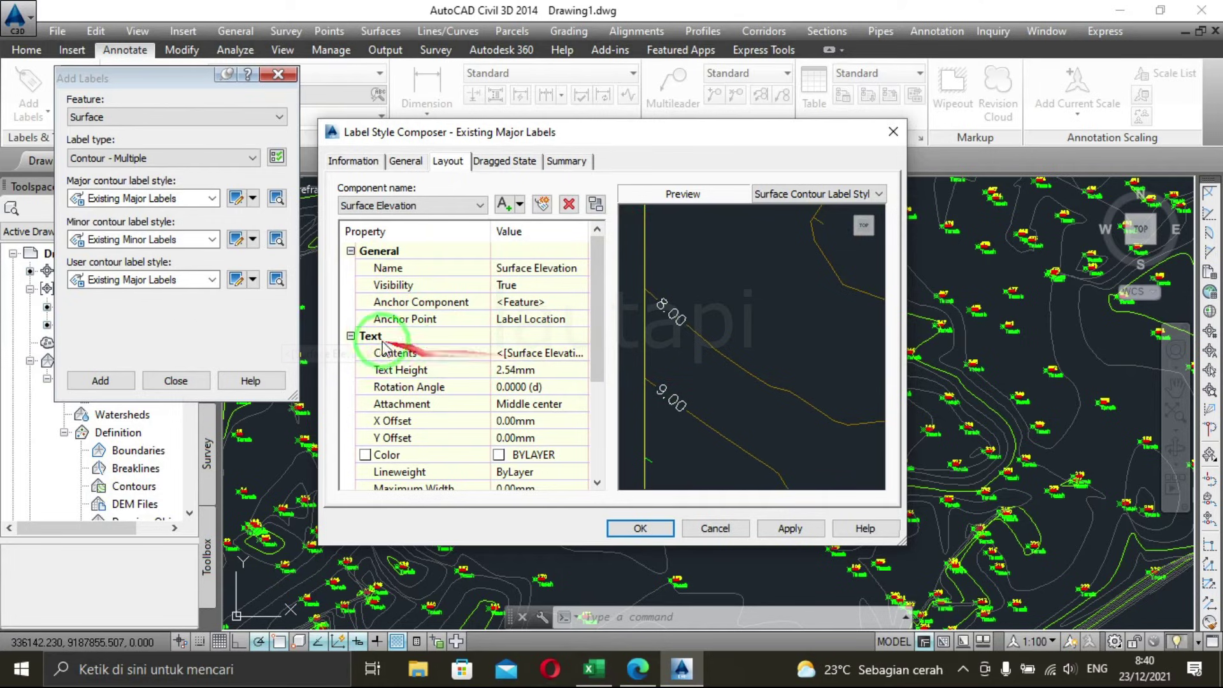
Set the Existing Major Labels elevation text to Verdana font in Magenta.
click(538, 352)
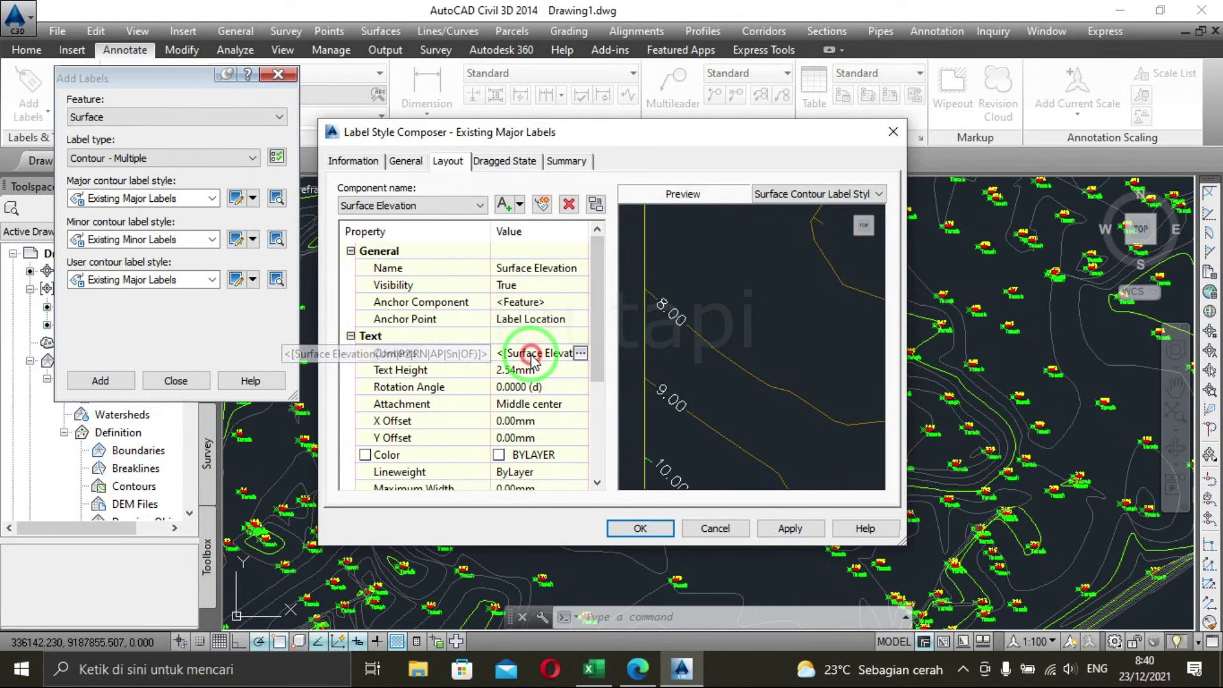
click(583, 352)
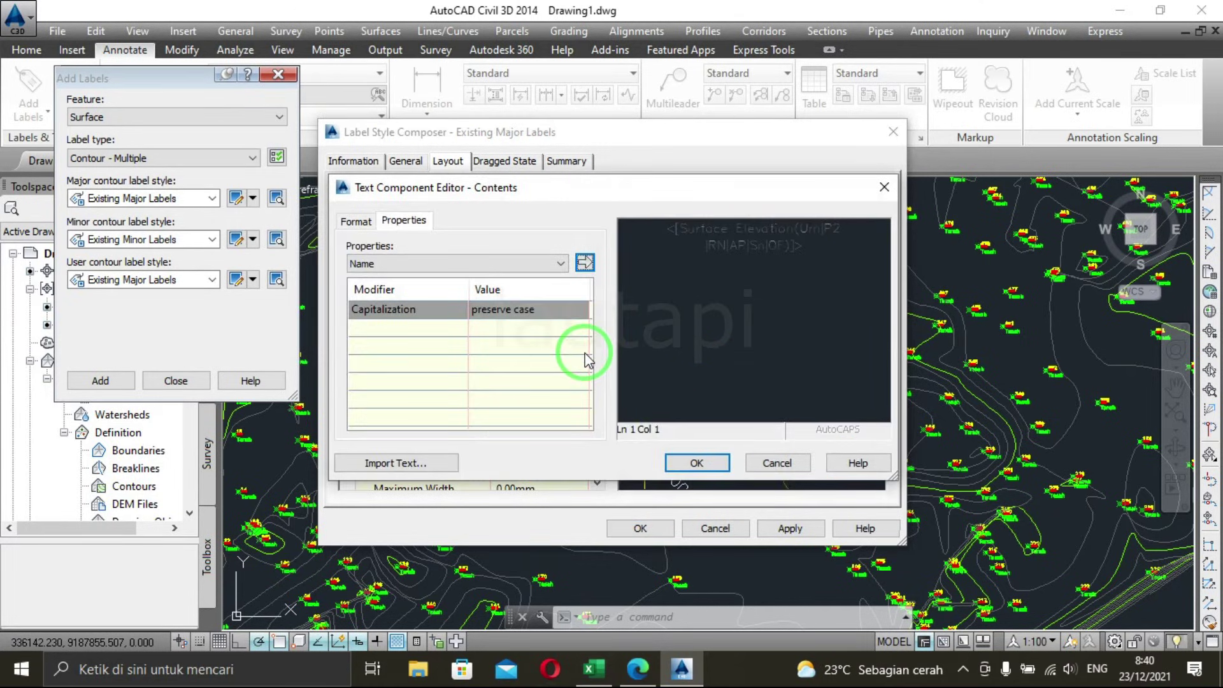
double_click(757, 288)
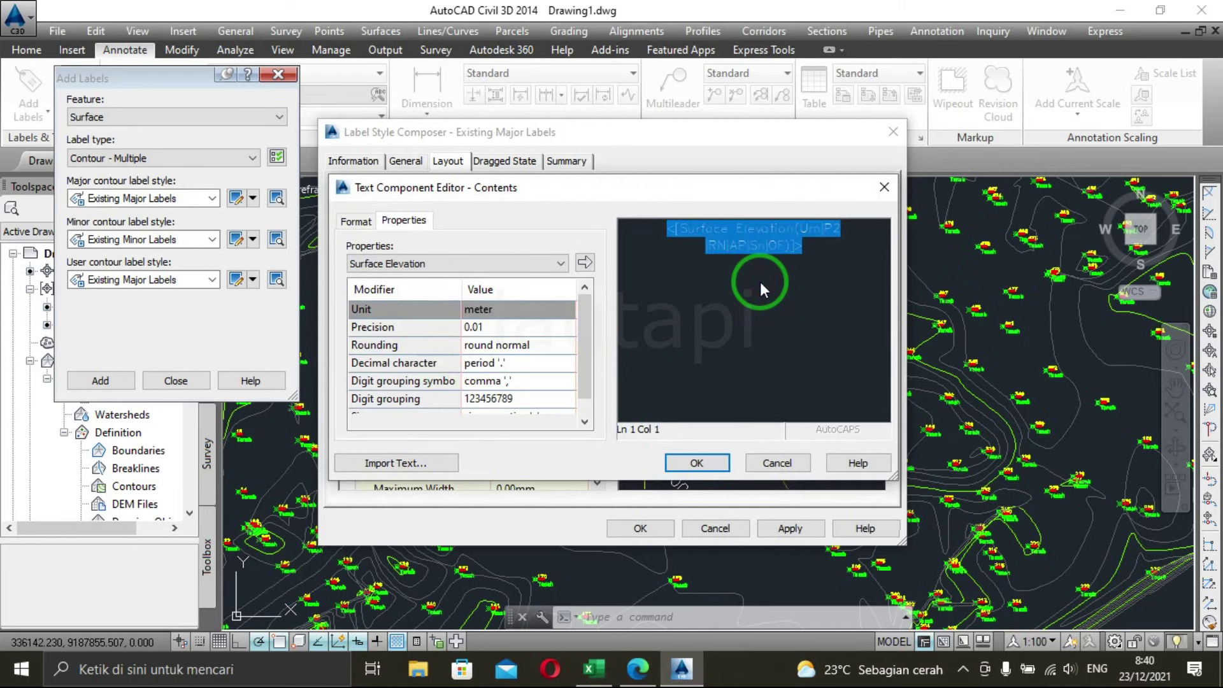
click(355, 221)
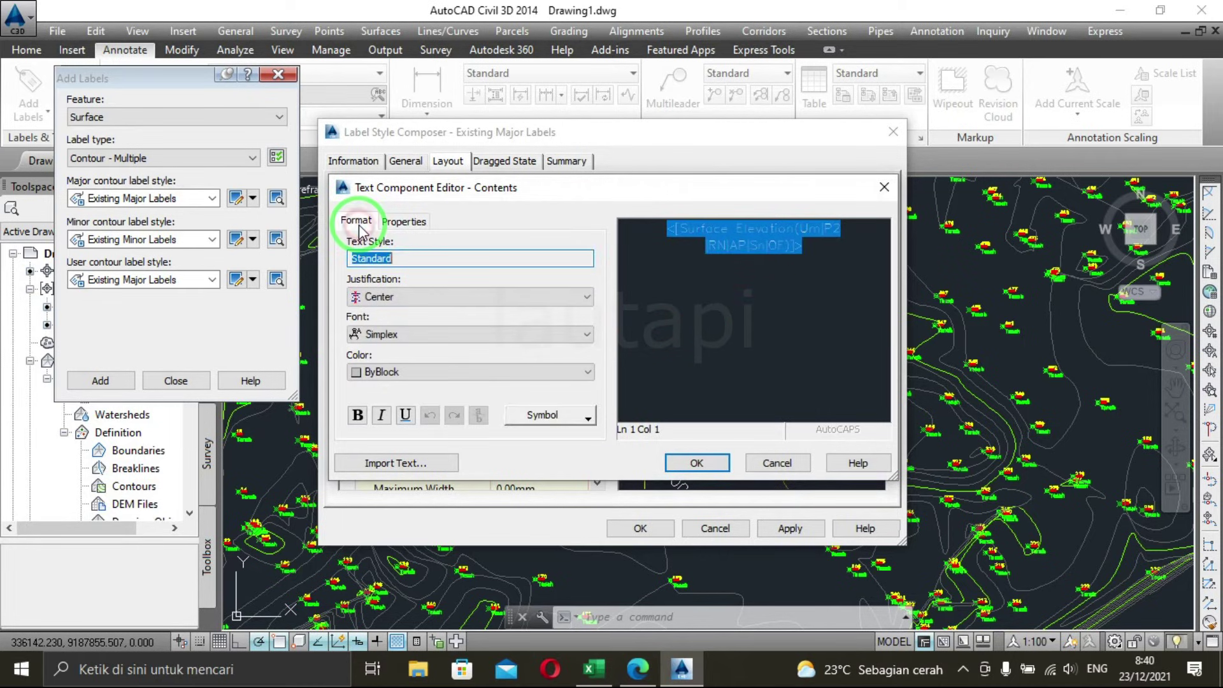
click(426, 335)
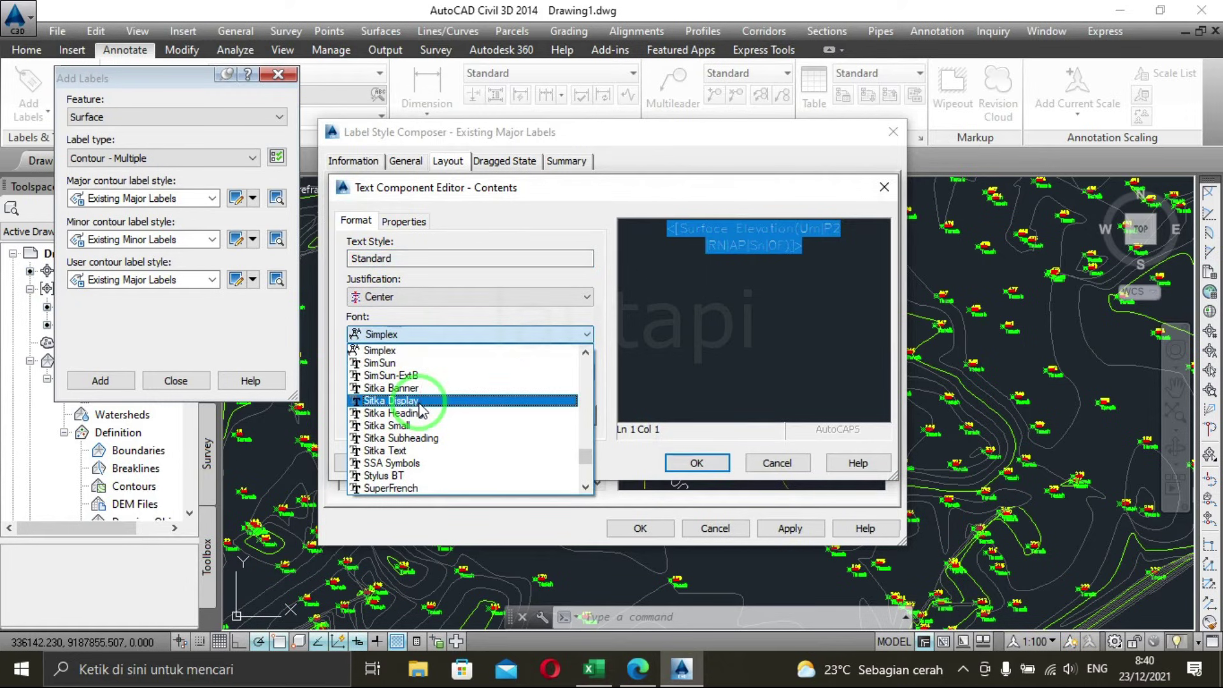
key(v)
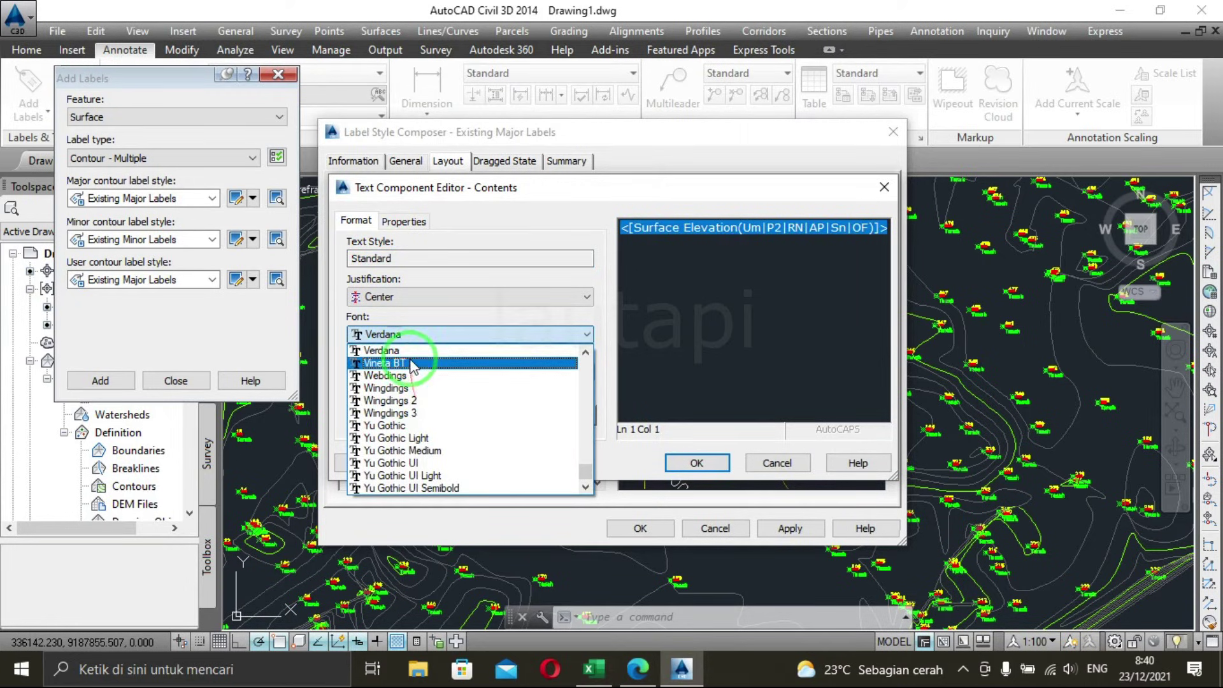
click(410, 351)
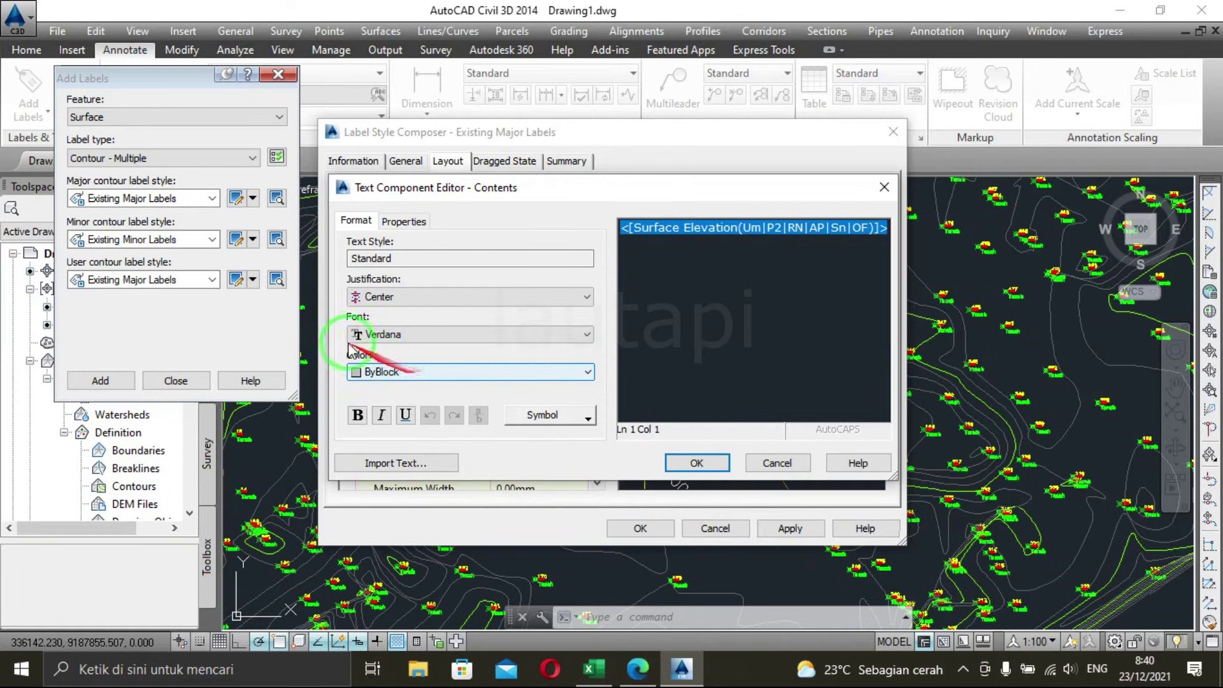
click(385, 371)
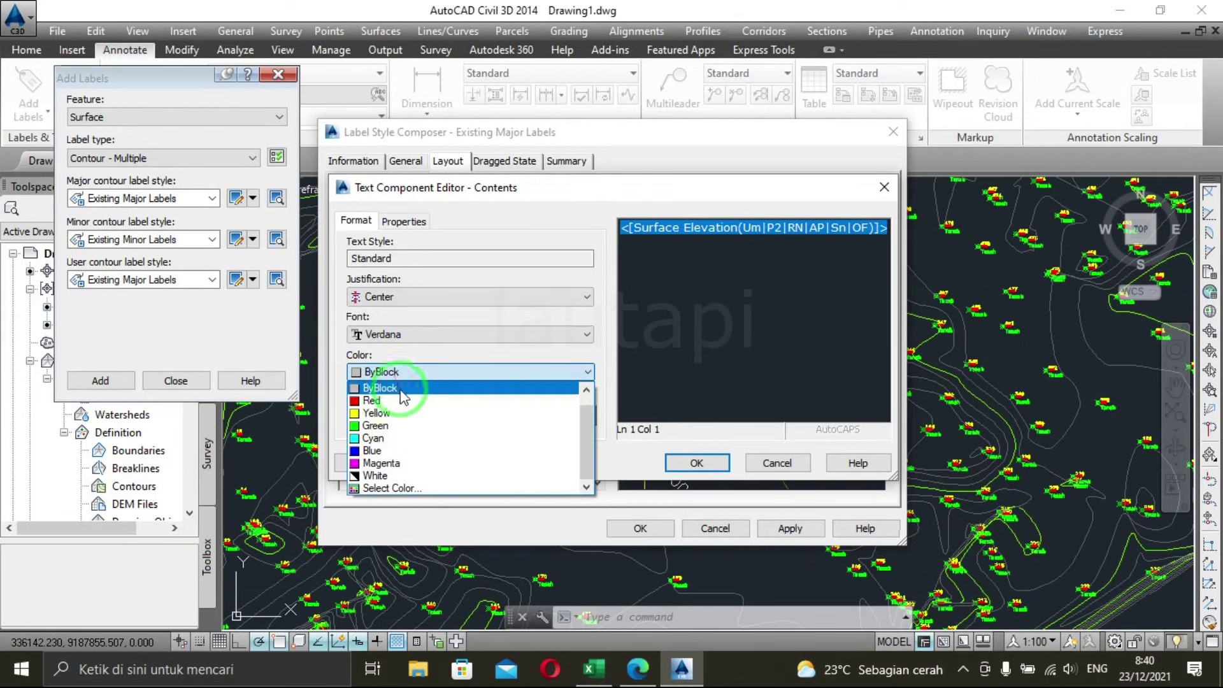
click(404, 463)
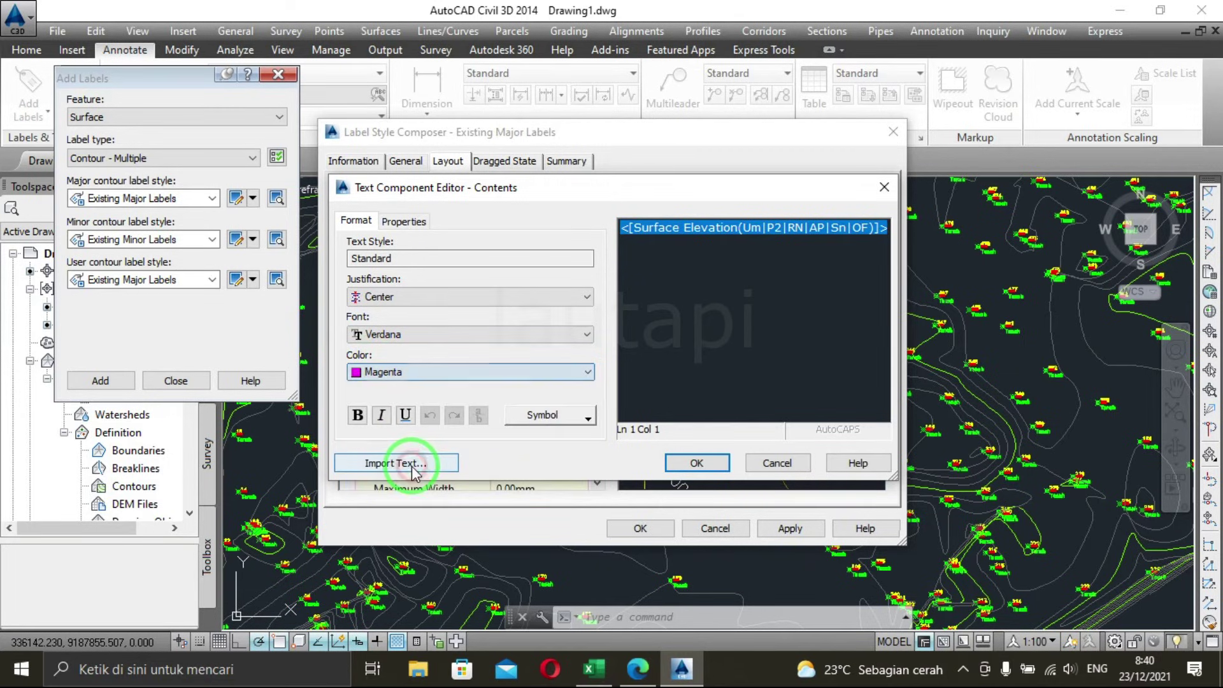
click(700, 465)
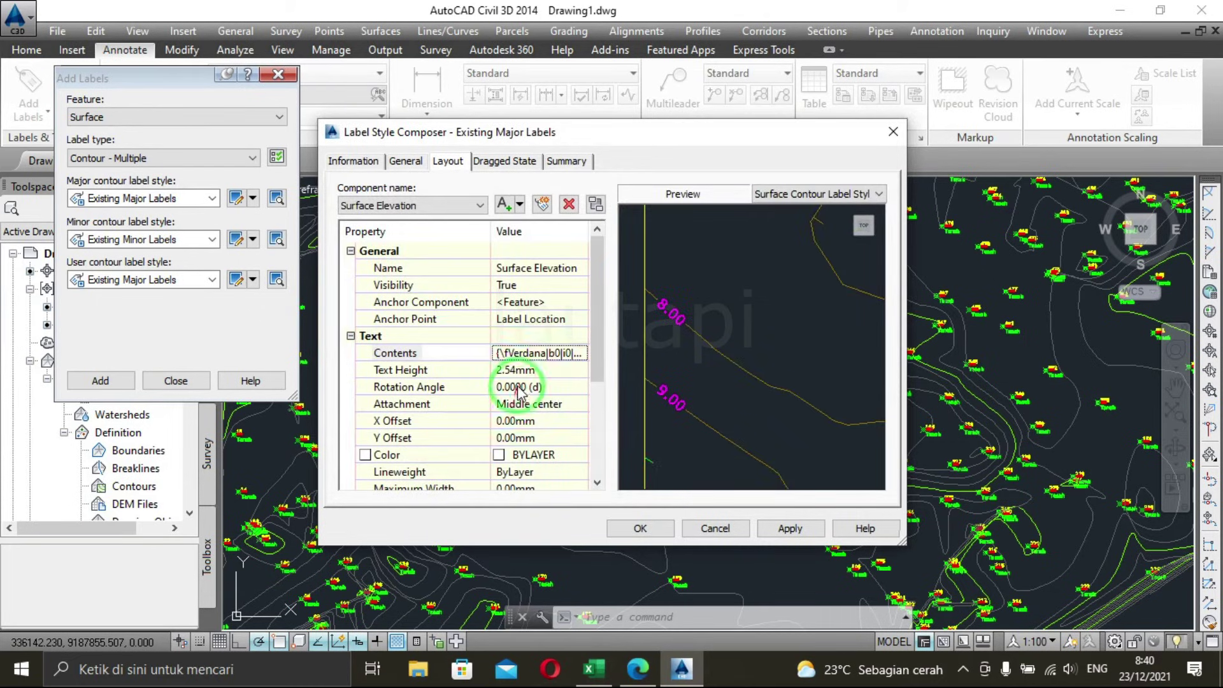
Set the major label text height to 5.00 mm.
click(513, 370)
text(5)
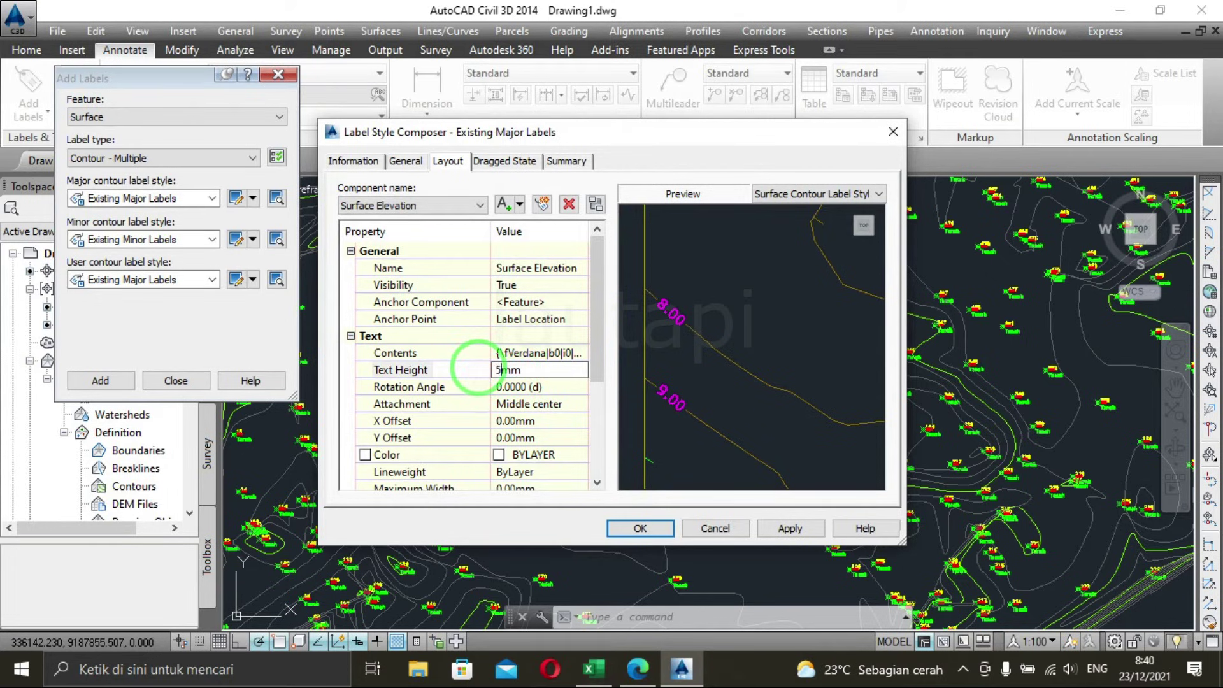
click(479, 375)
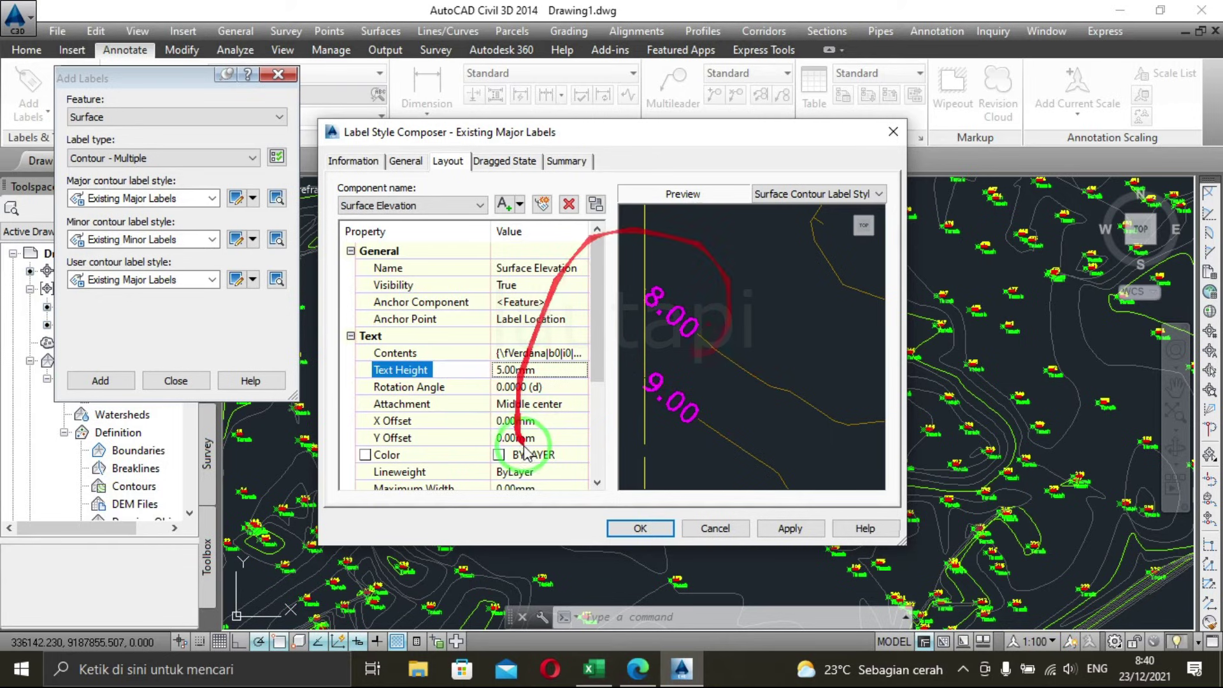
scroll(507, 408, down, 1)
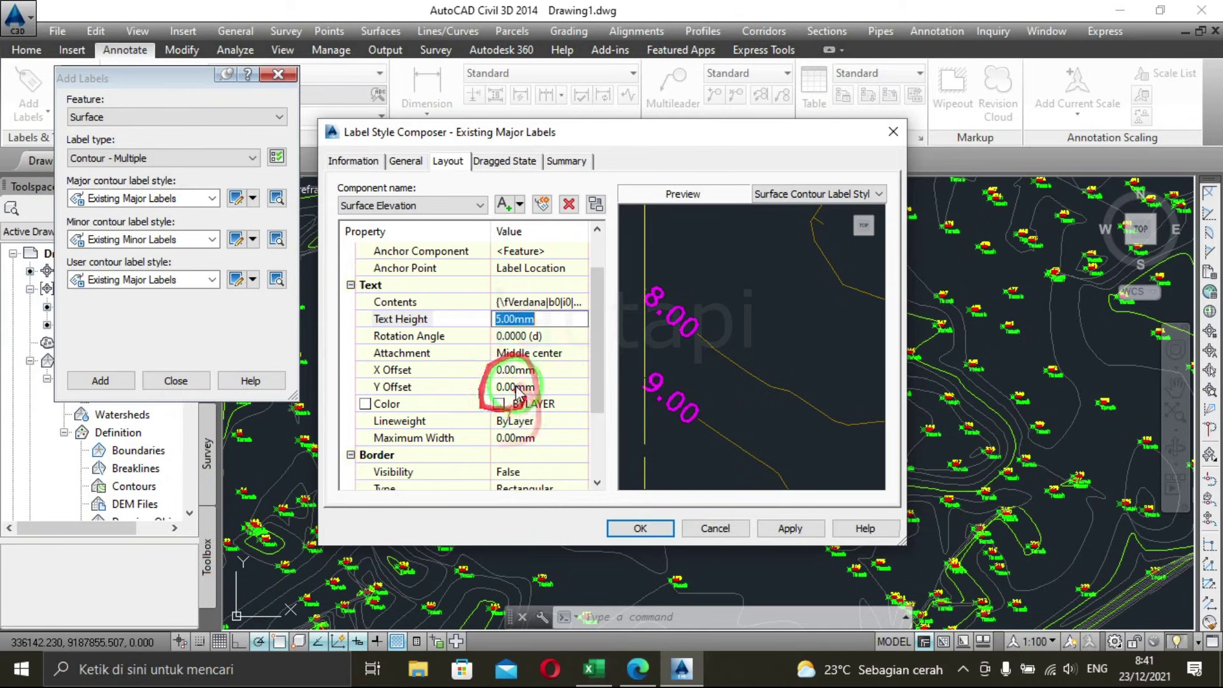
click(537, 422)
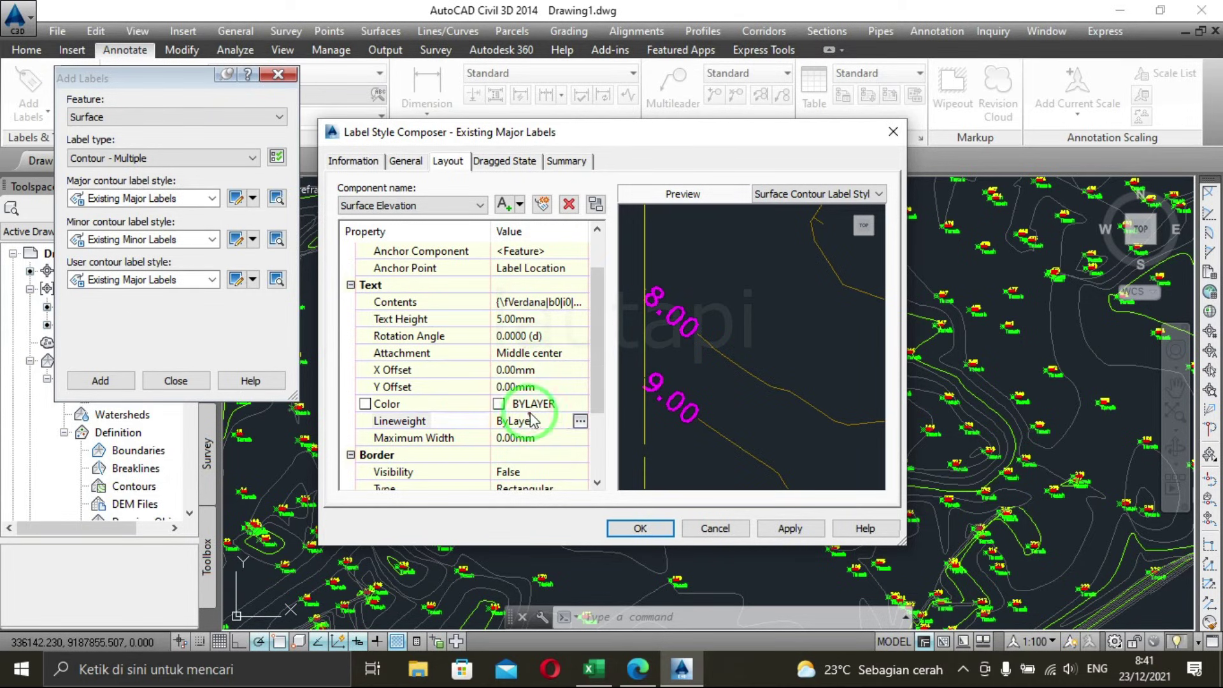
Keep Middle center attachment and no border, then apply and save the major style.
click(526, 359)
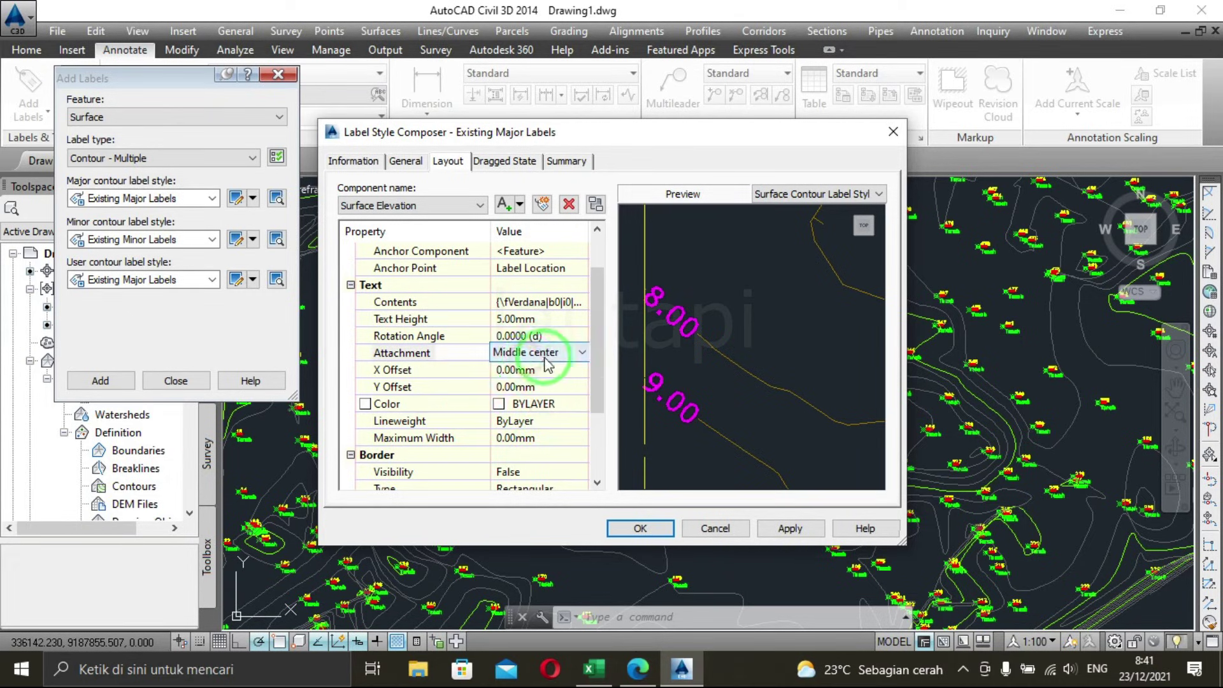
click(558, 359)
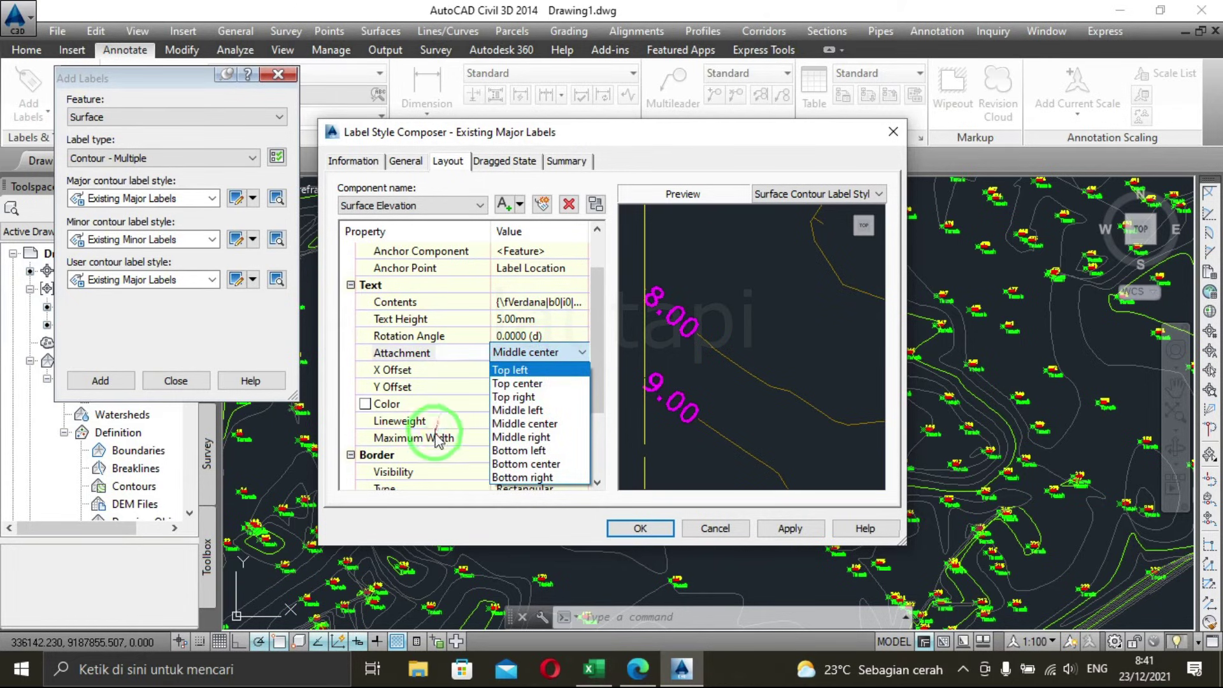
click(383, 460)
click(538, 471)
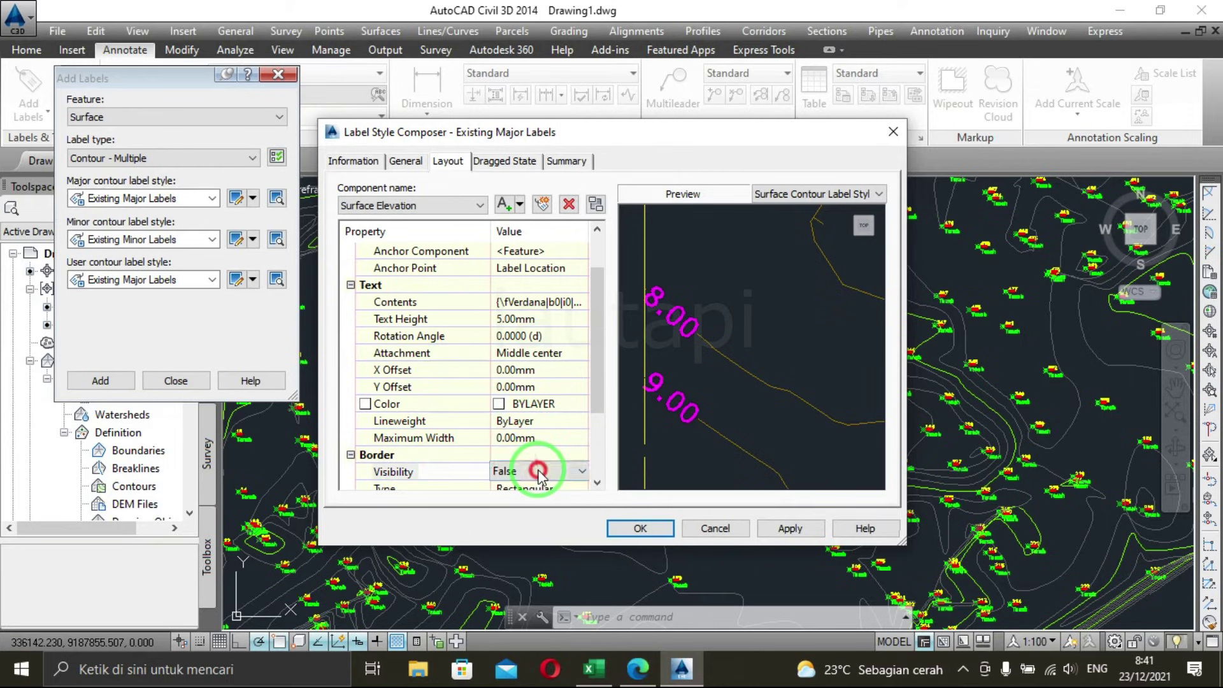
click(551, 498)
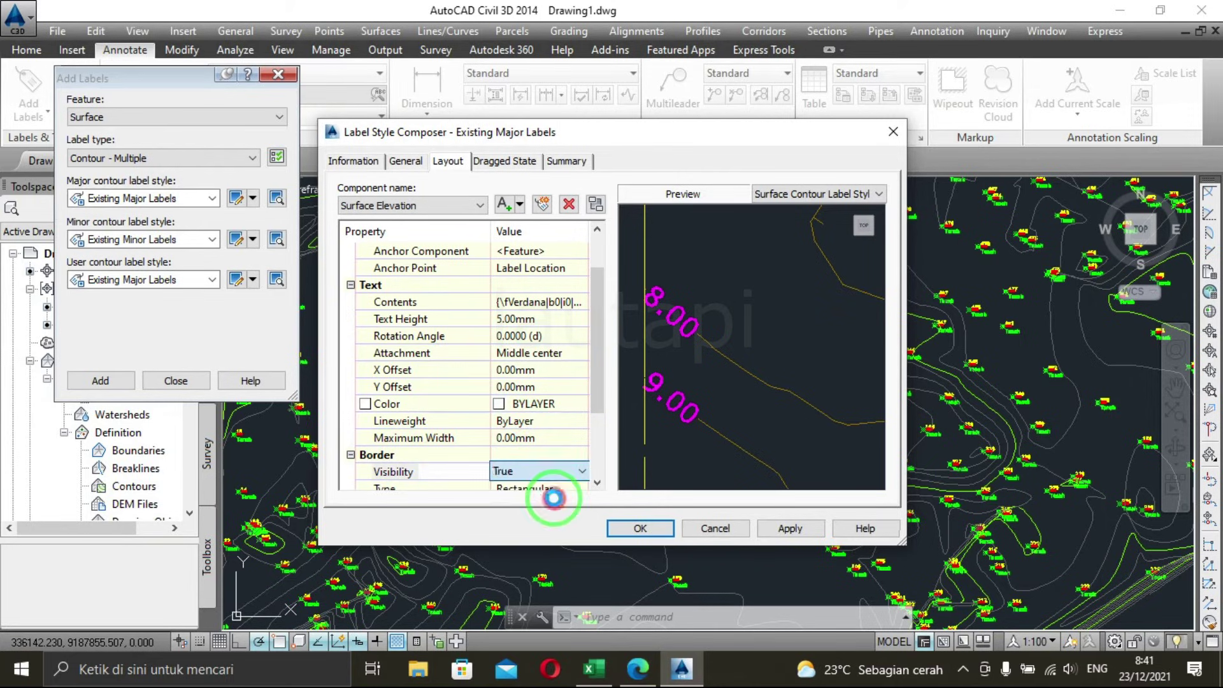
click(581, 474)
click(548, 497)
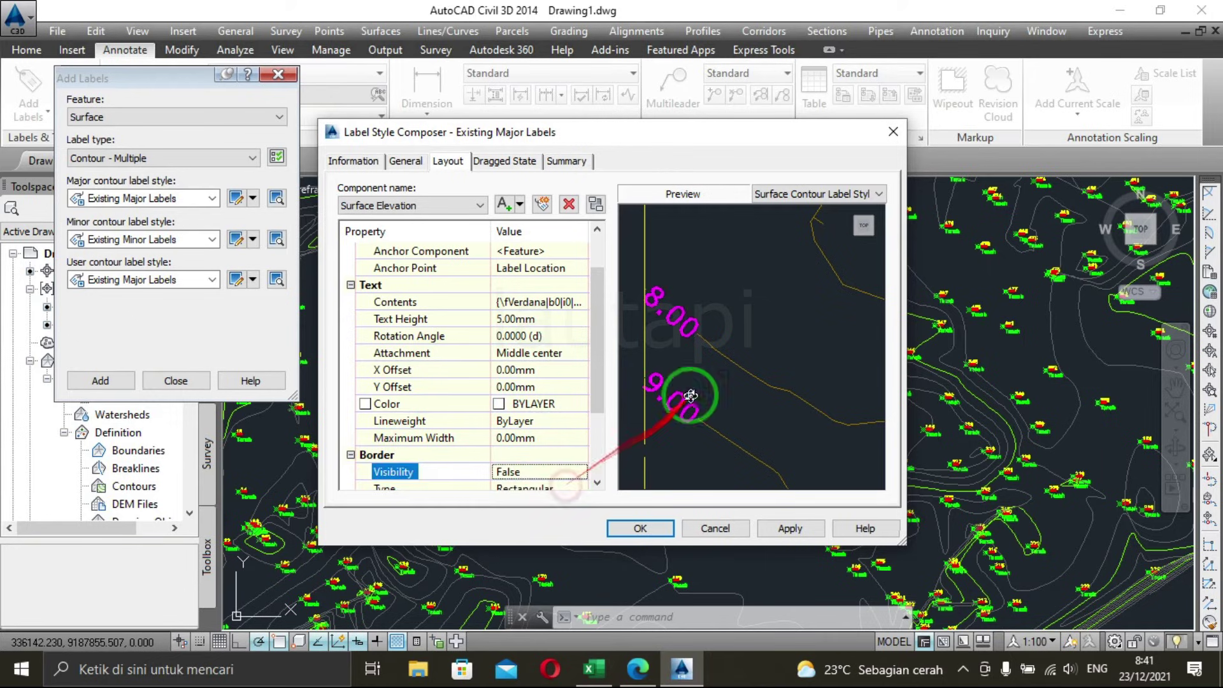
click(790, 528)
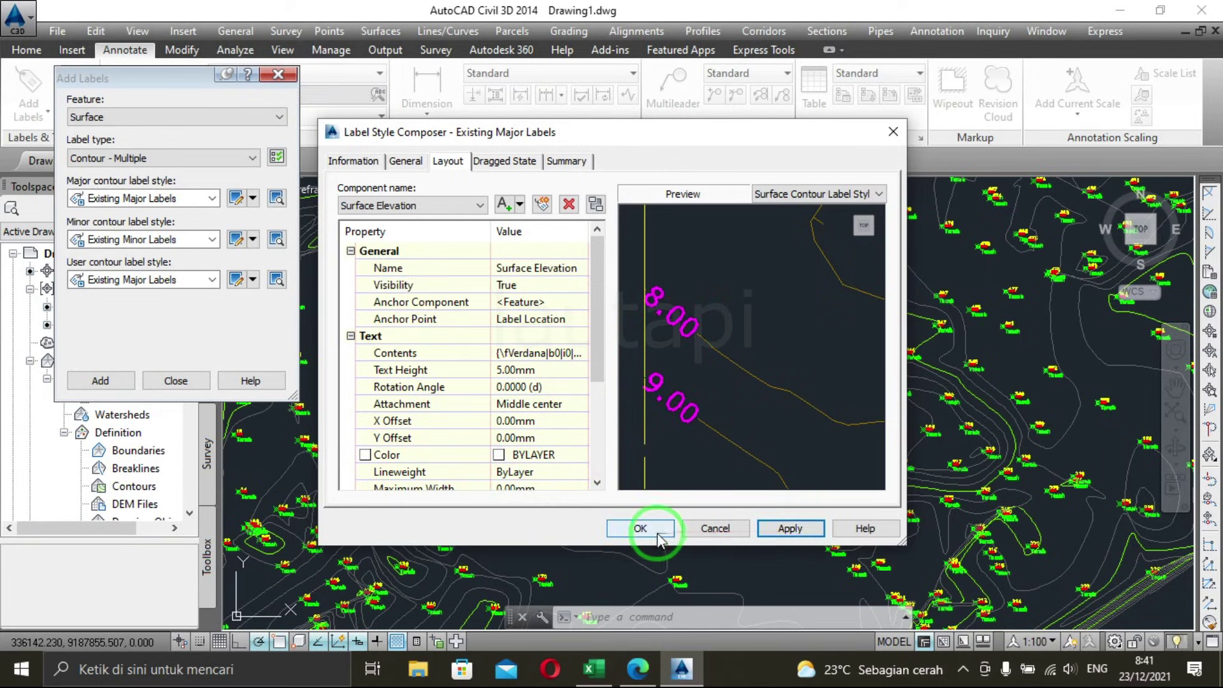
click(656, 530)
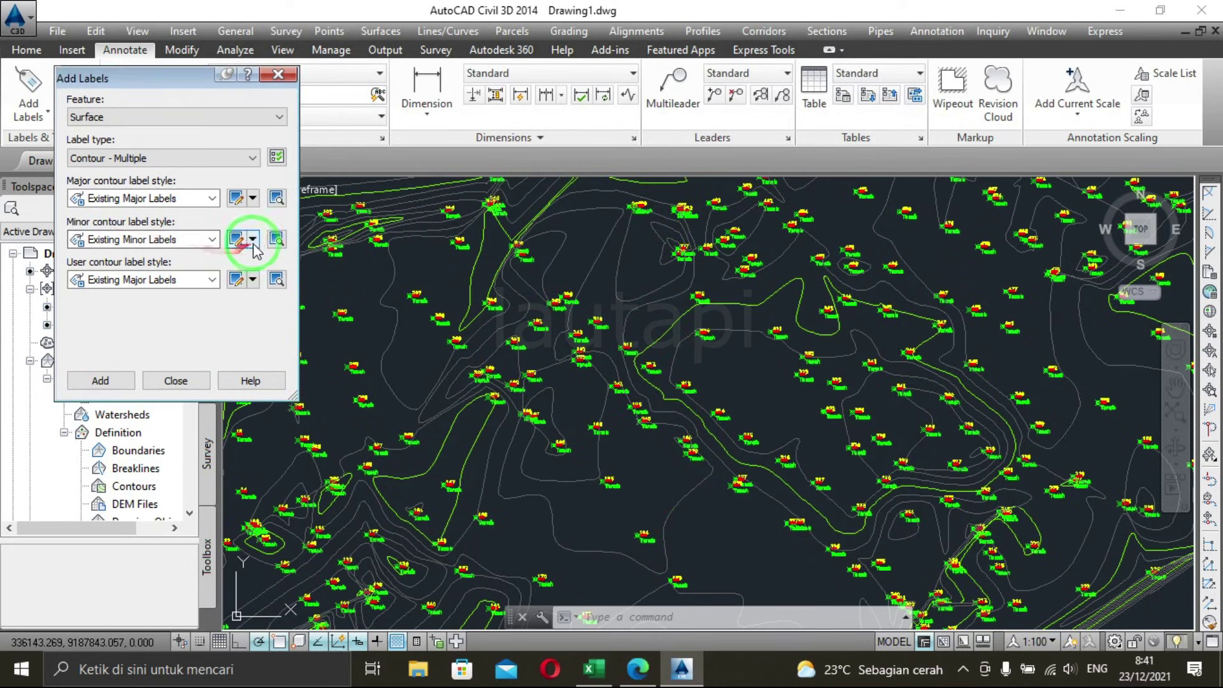
Open the Existing Minor Labels style and its label contents editor.
click(253, 238)
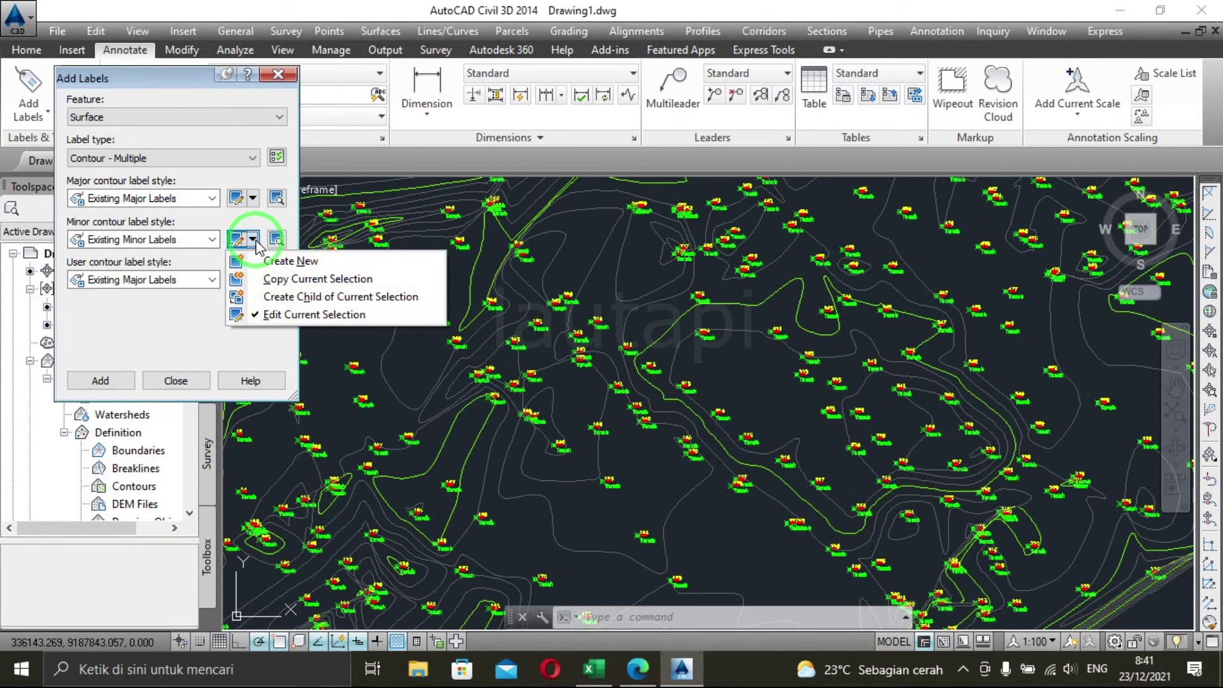
click(287, 314)
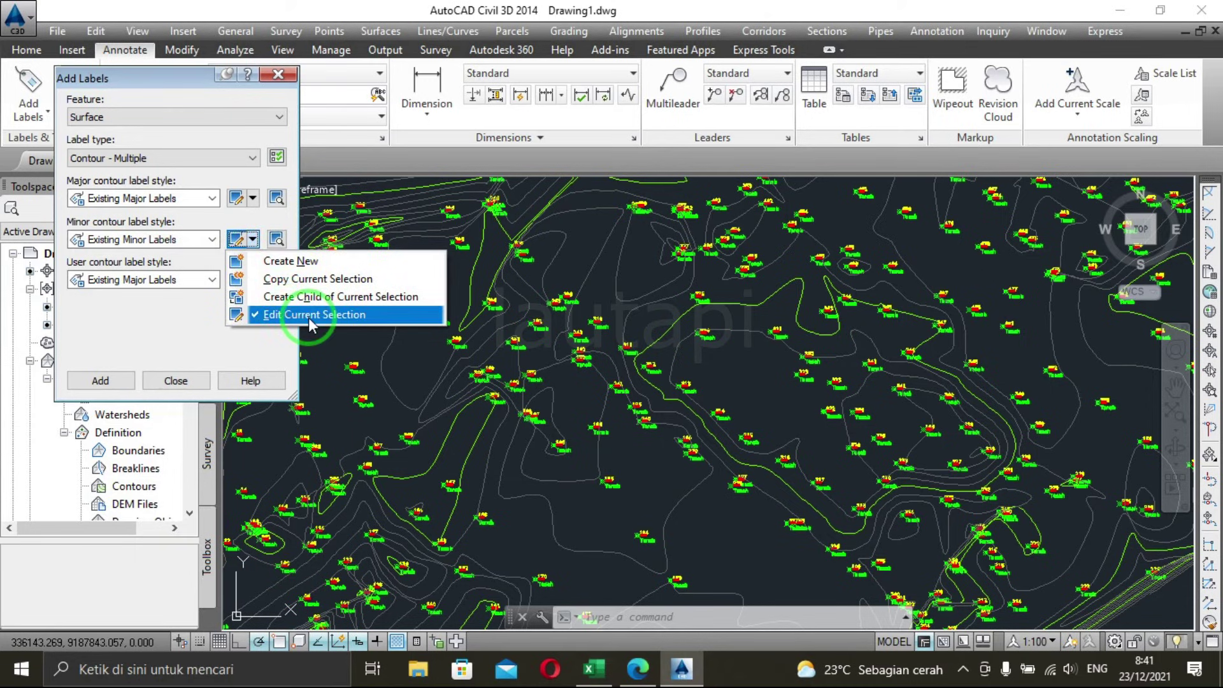
click(801, 326)
click(560, 353)
click(580, 352)
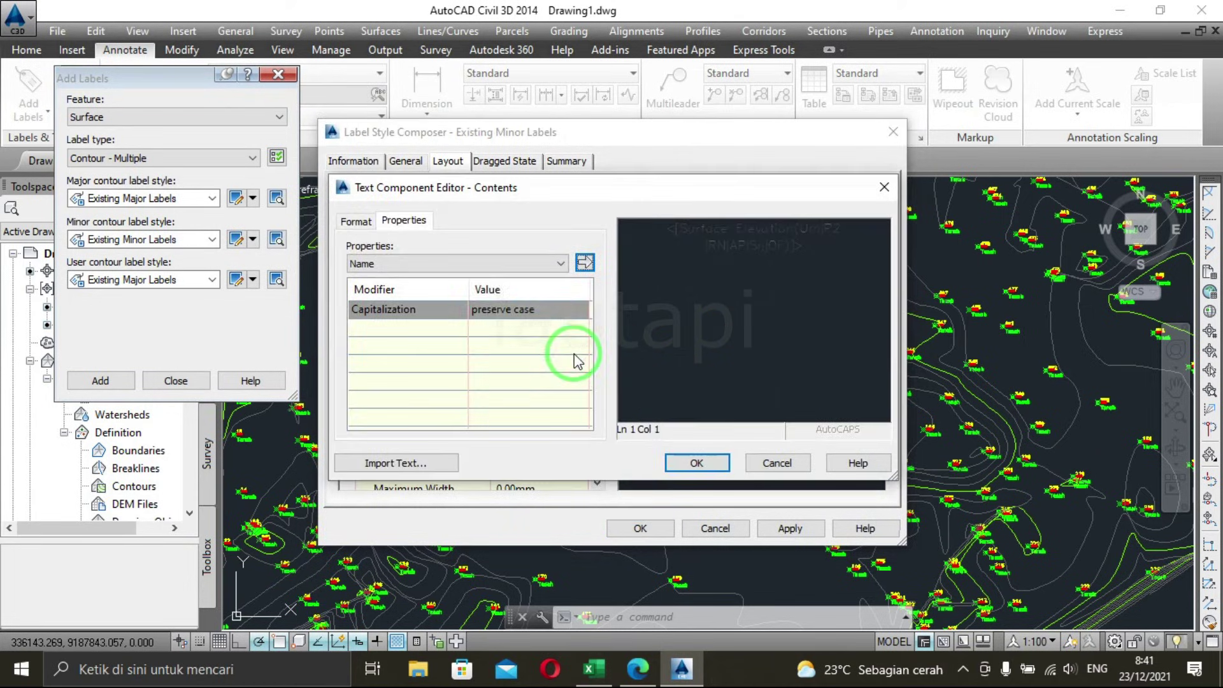
Make the minor label text white Verdana at 3.00 mm height and apply.
double_click(712, 303)
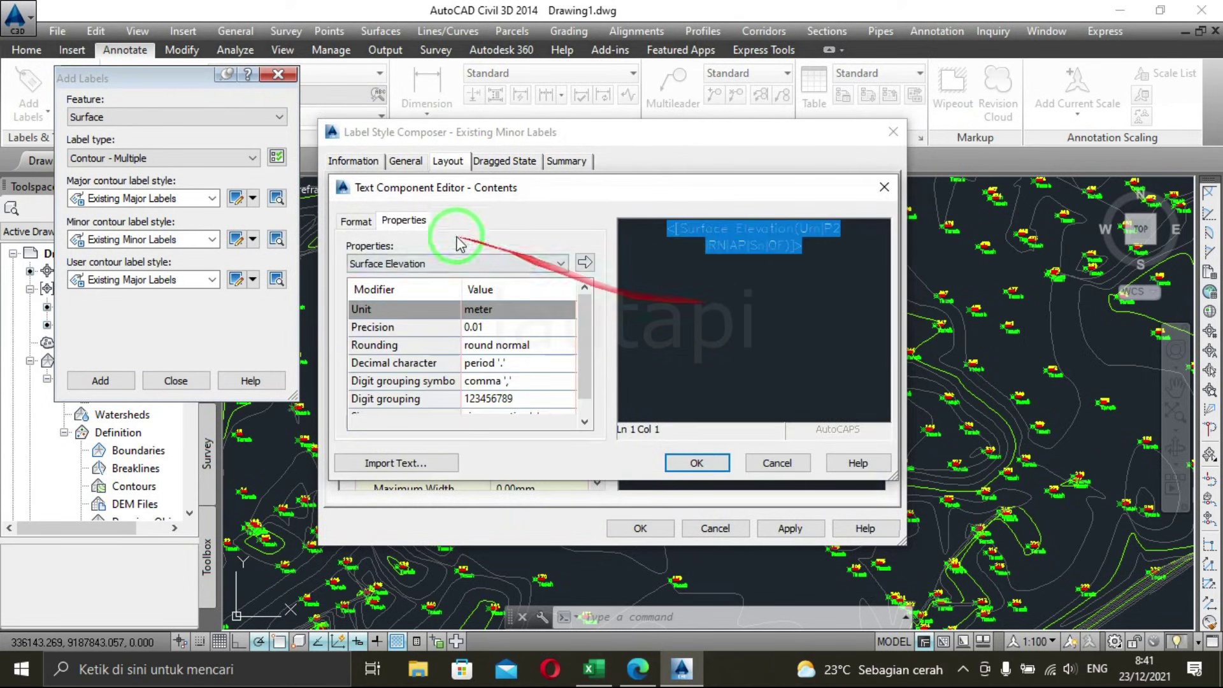
click(356, 223)
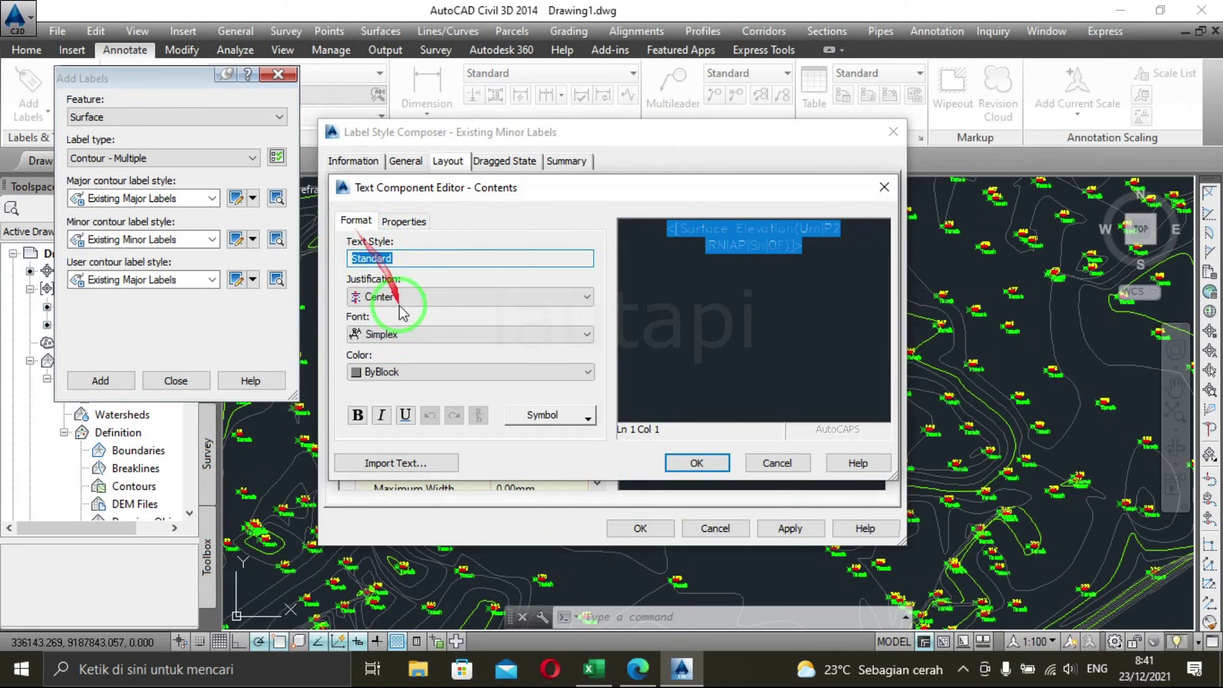
click(401, 336)
key(v)
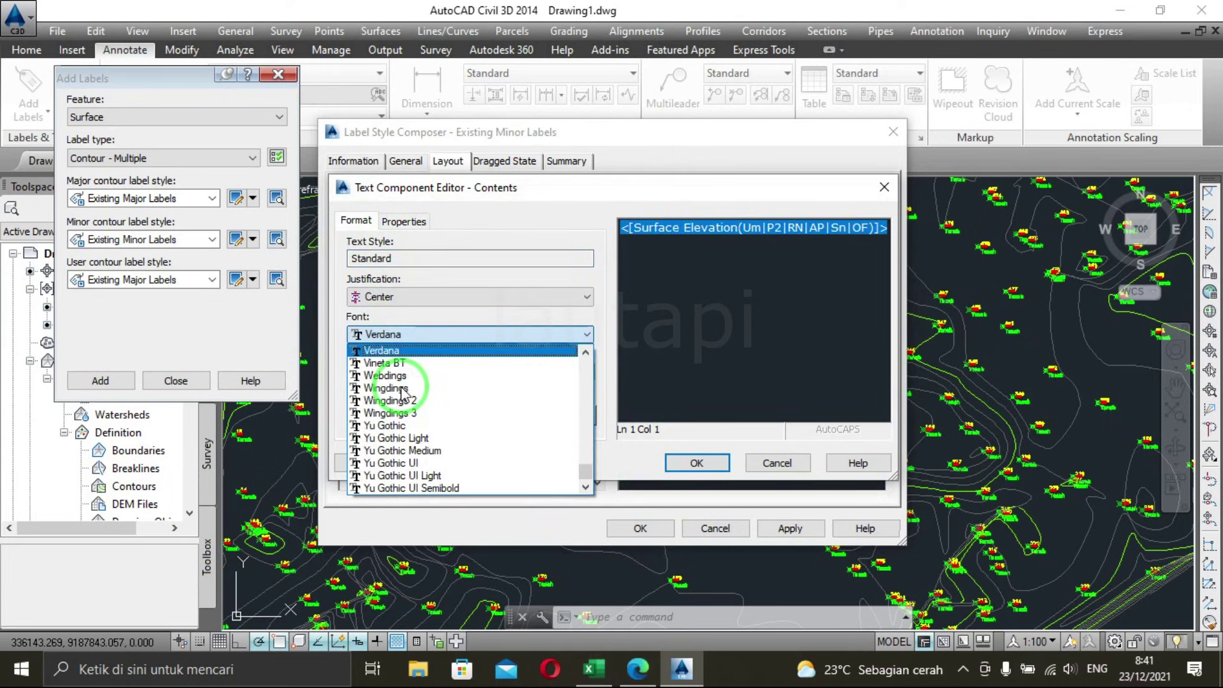
click(408, 349)
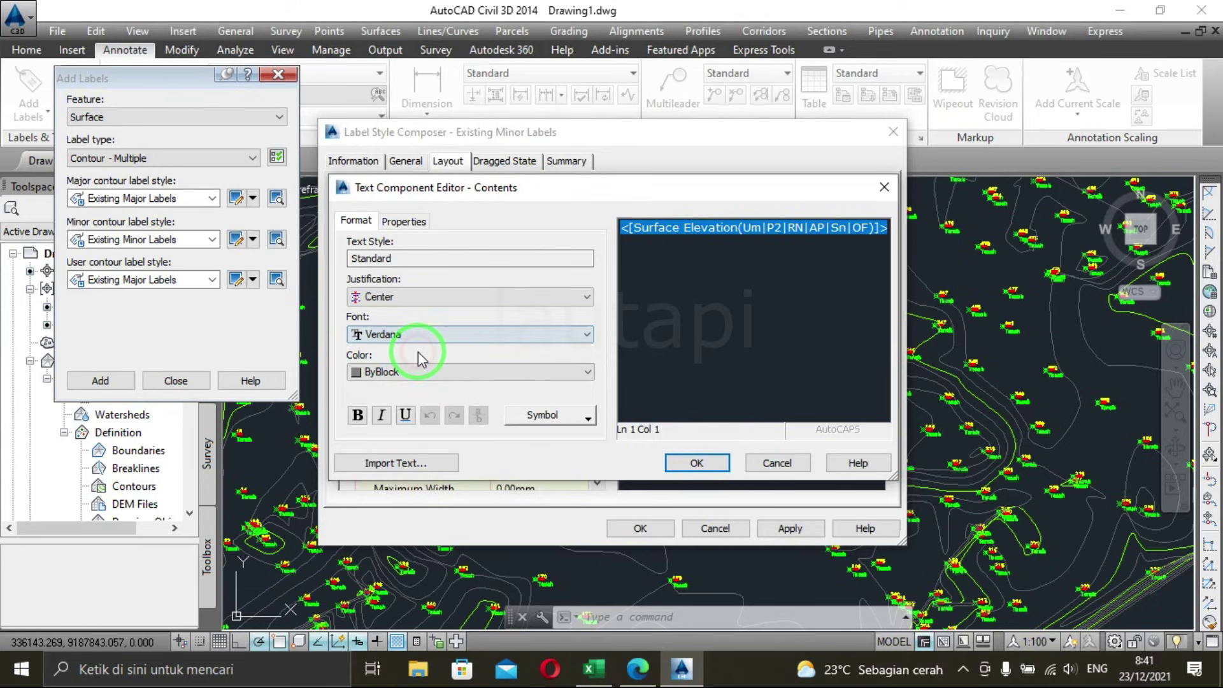
click(415, 373)
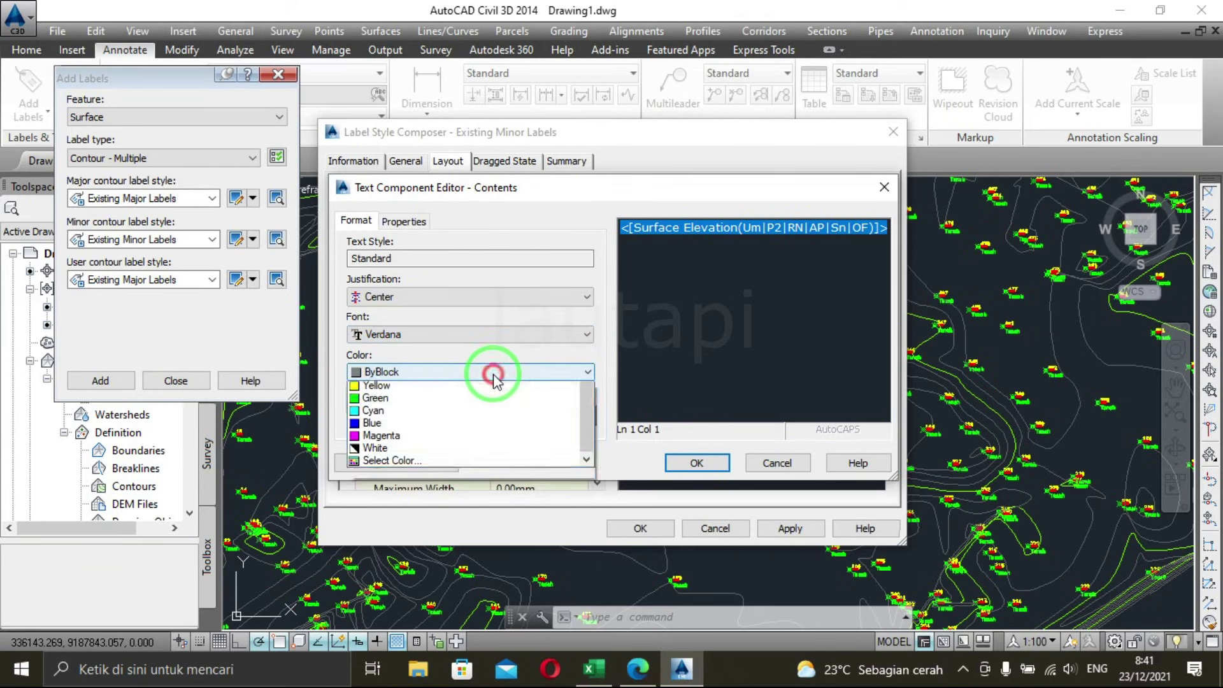
click(419, 484)
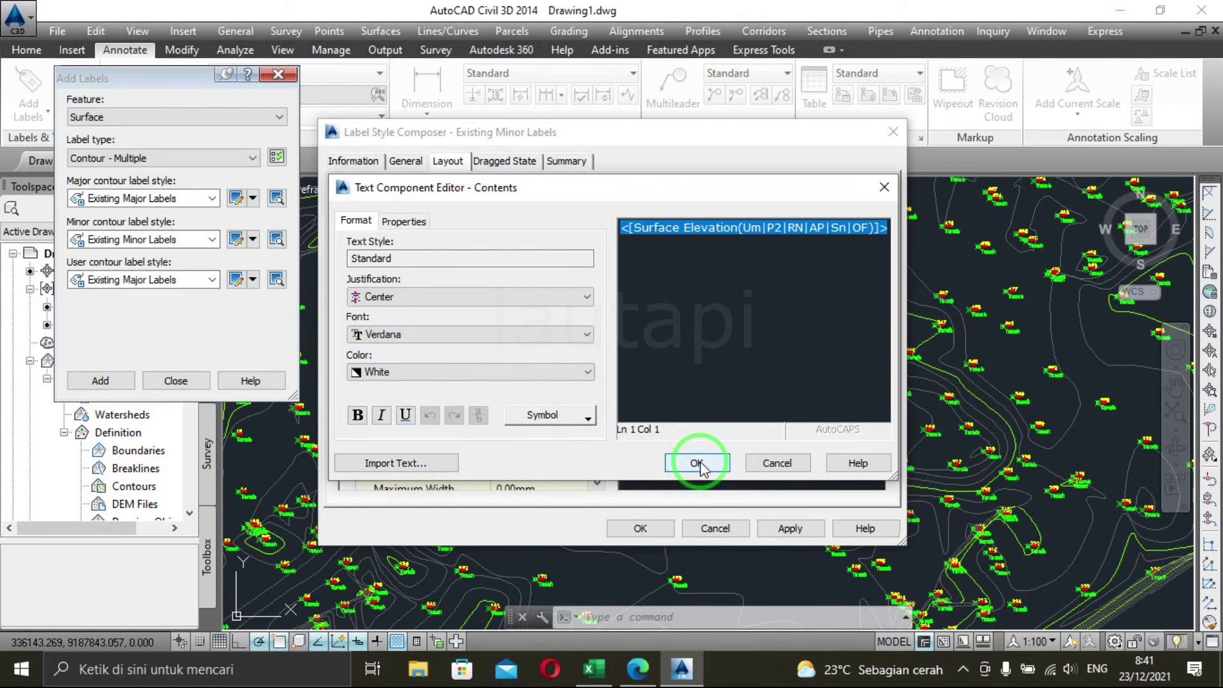
click(698, 464)
click(514, 370)
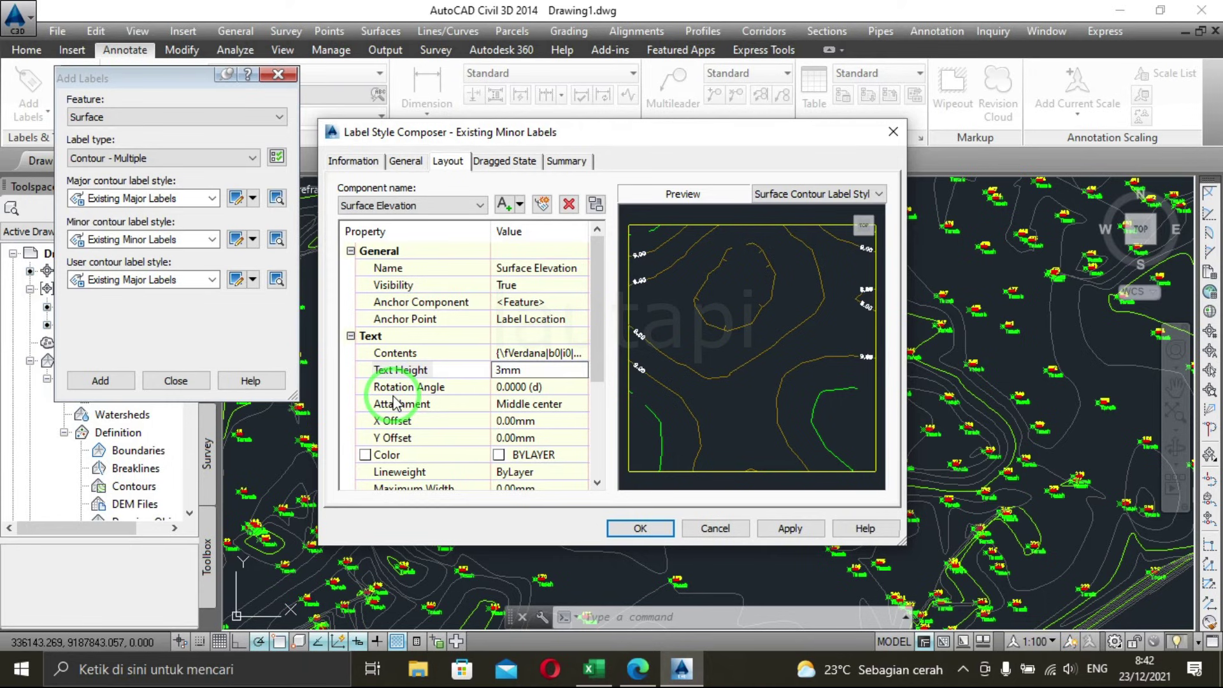
click(806, 528)
Save the minor label style and pan to the area above the contours.
click(660, 525)
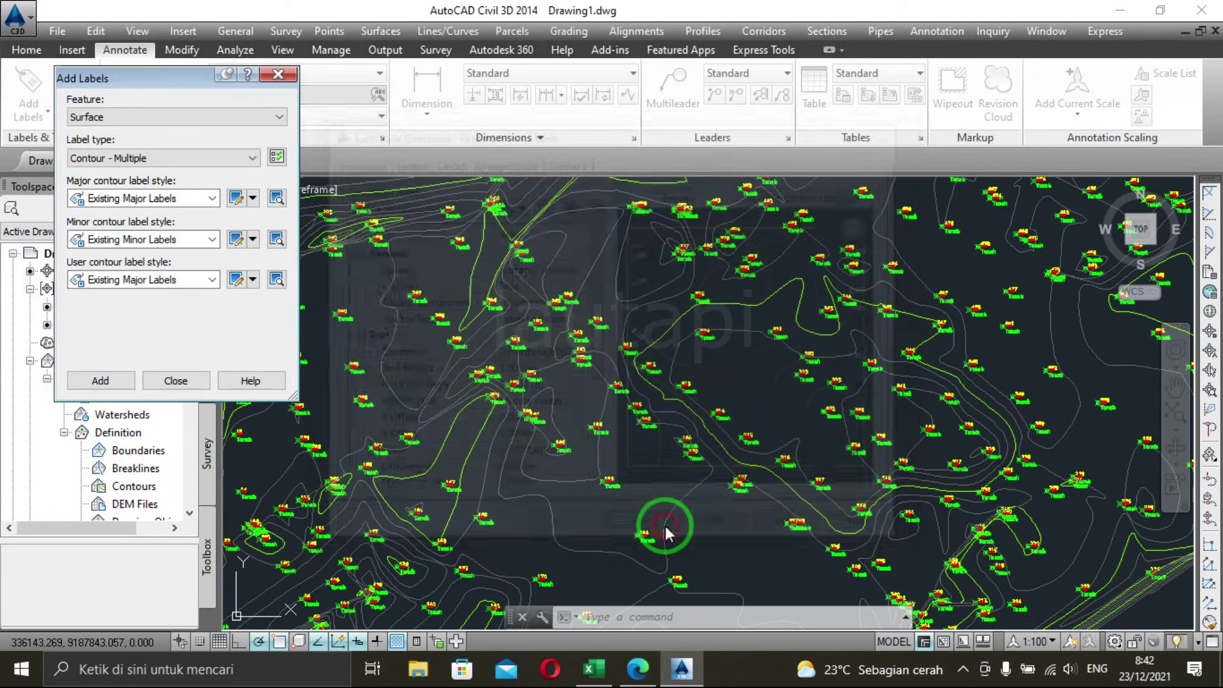
scroll(615, 352, down, 2)
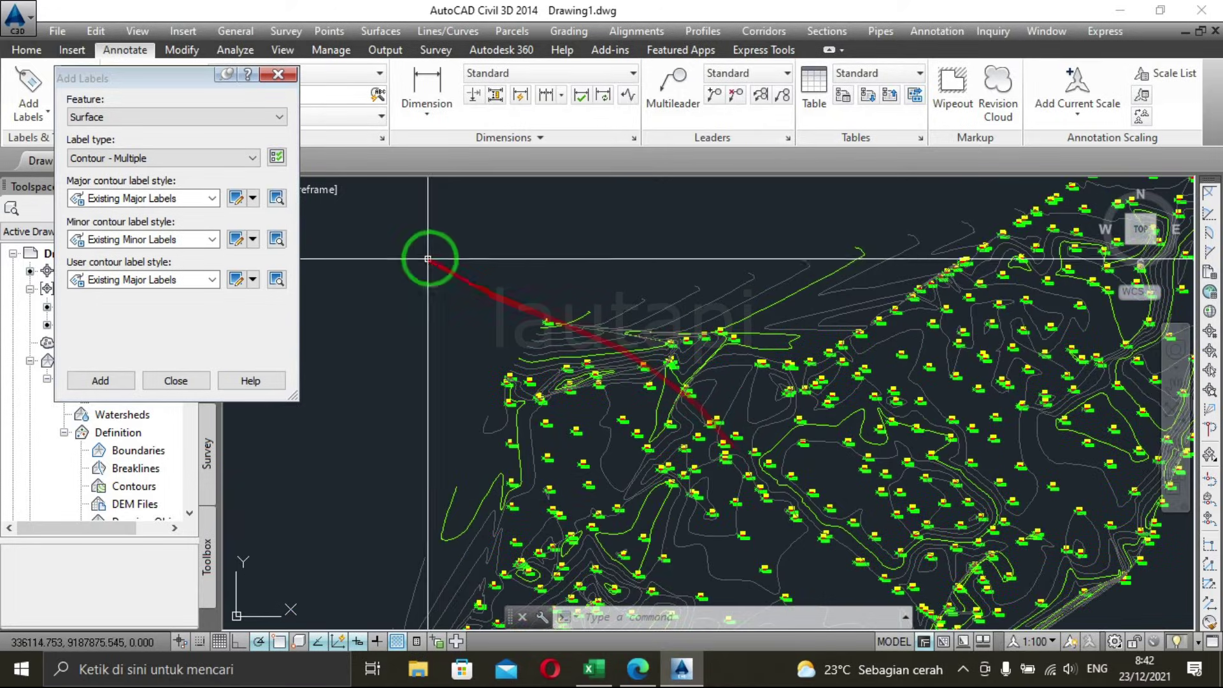
scroll(685, 281, up, 3)
mouse_move(685, 281)
middle_down()
mouse_move(628, 350)
mouse_move(554, 374)
middle_up()
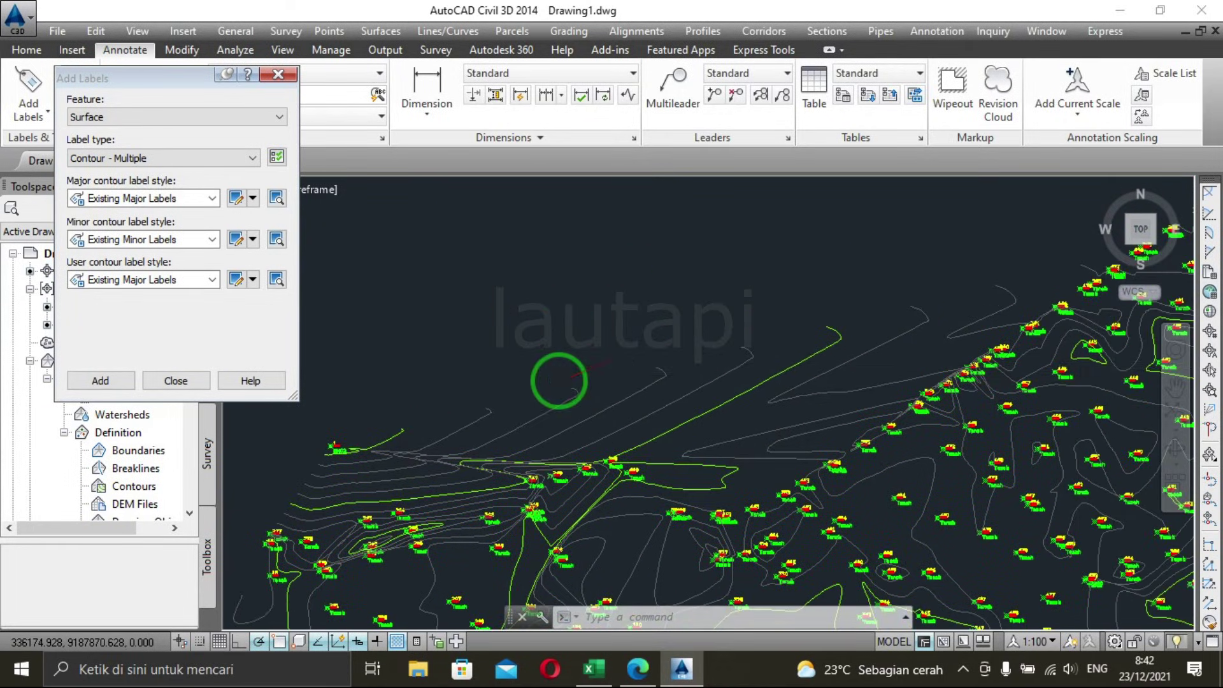
click(134, 311)
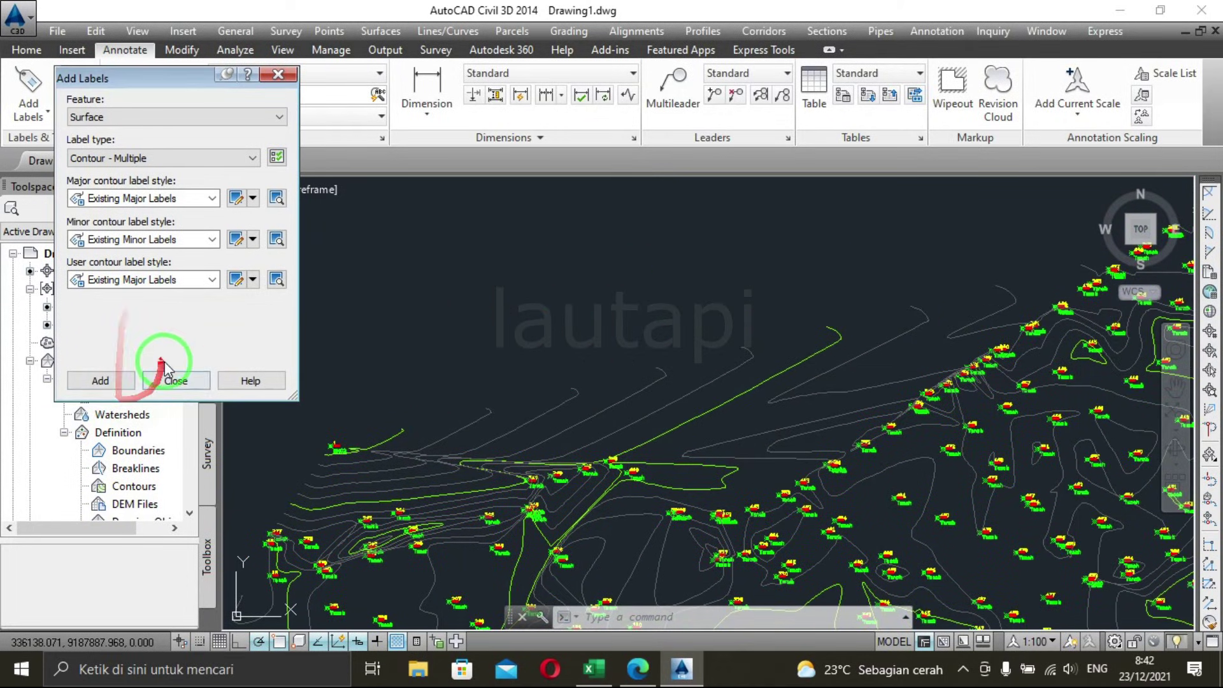
Label contours along a line picked from a first to a second point across the slope.
click(105, 382)
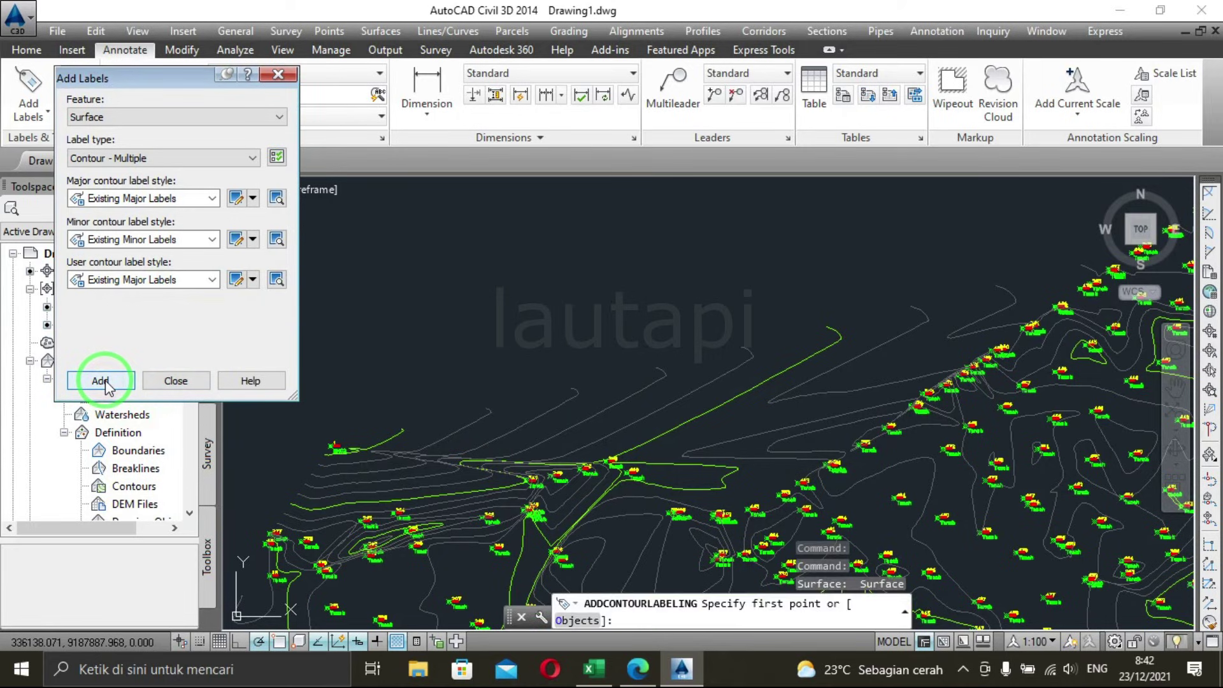
scroll(433, 425, up, 1)
scroll(418, 422, up, 1)
scroll(391, 409, up, 1)
scroll(330, 423, up, 1)
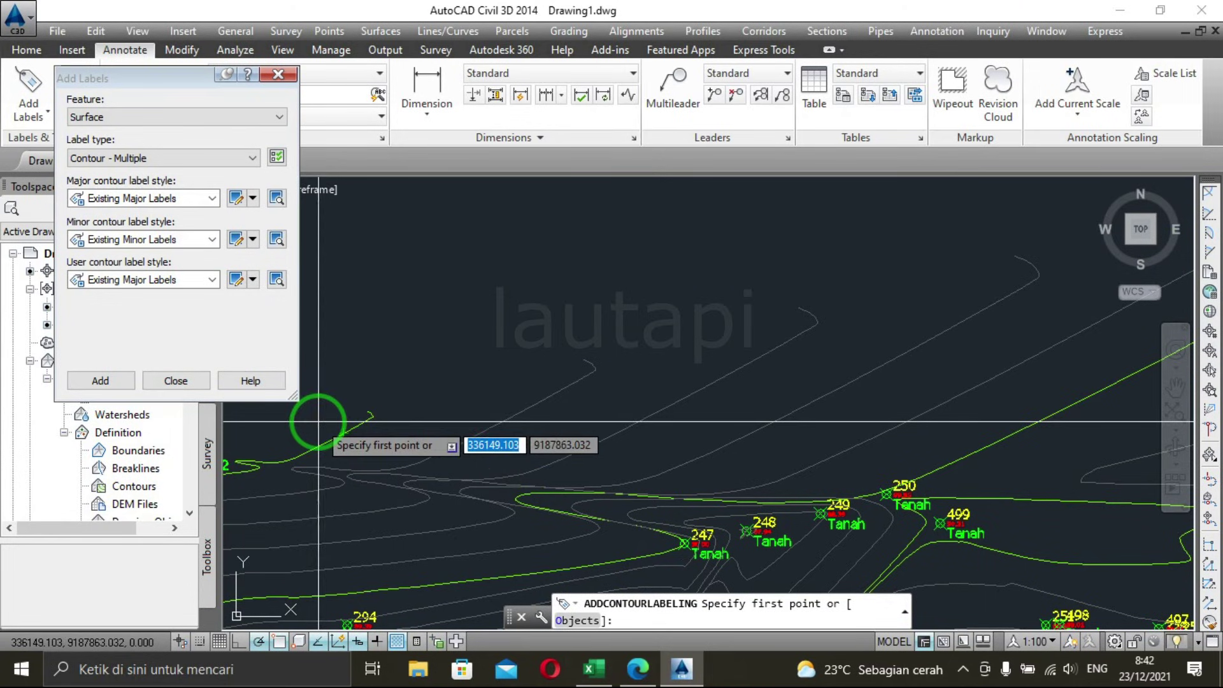
click(308, 417)
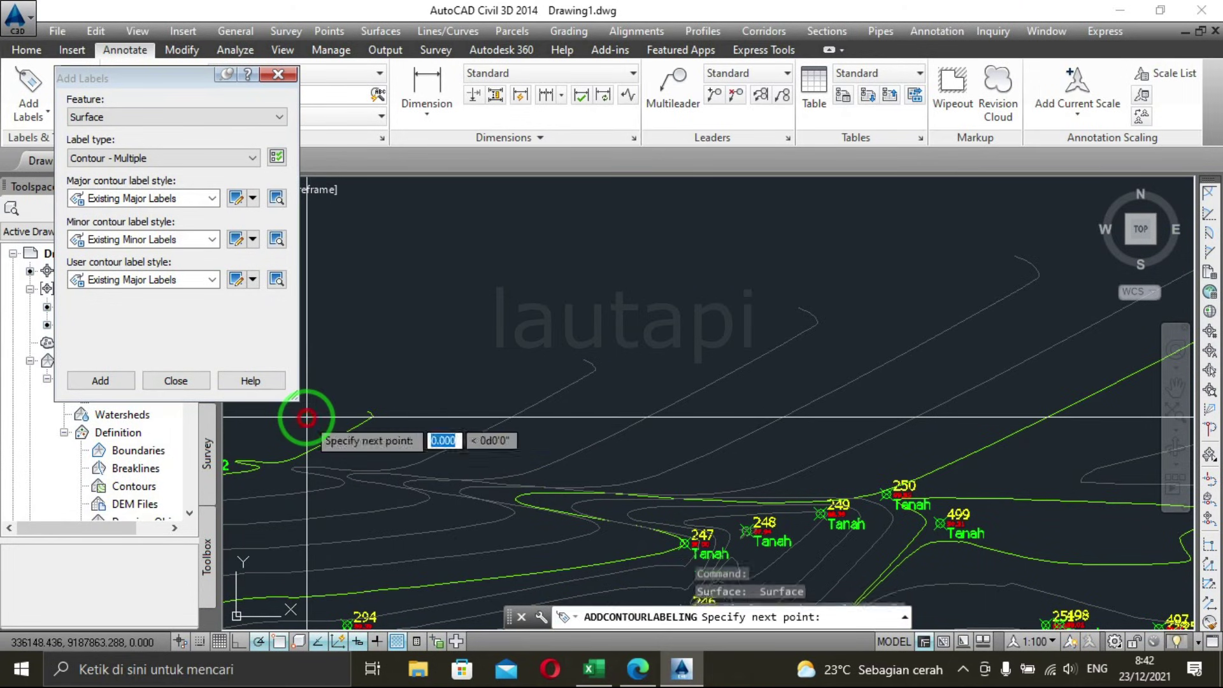
click(955, 373)
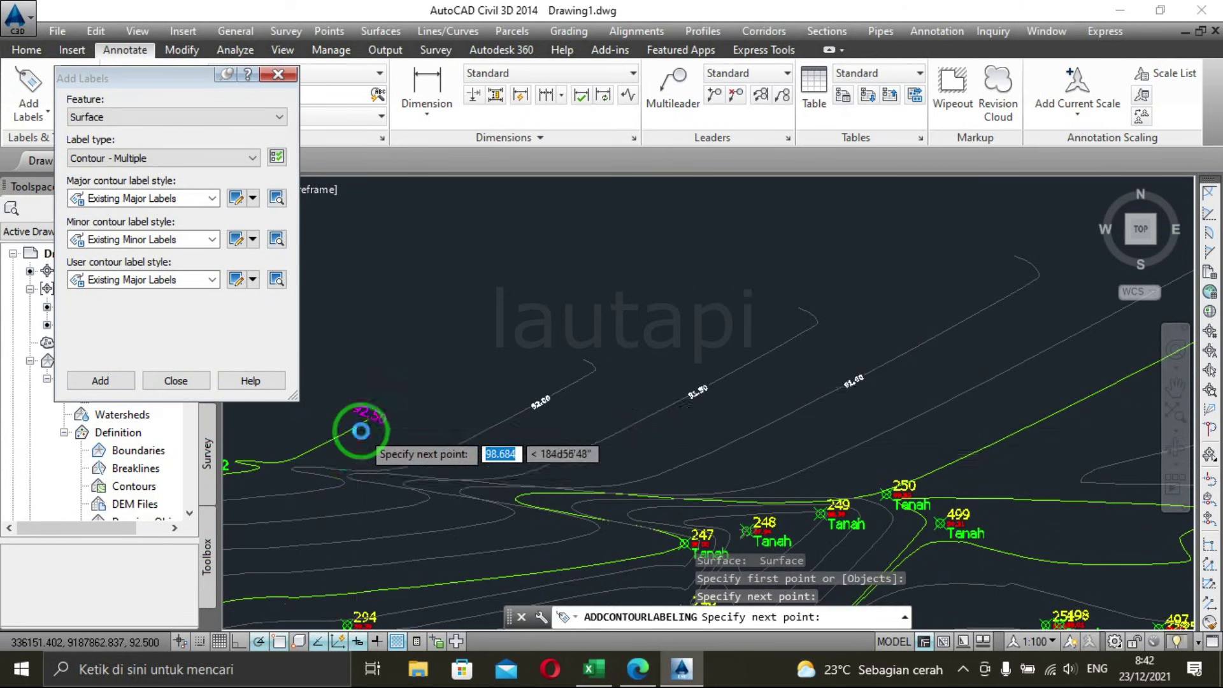
scroll(358, 439, up, 1)
scroll(376, 409, up, 1)
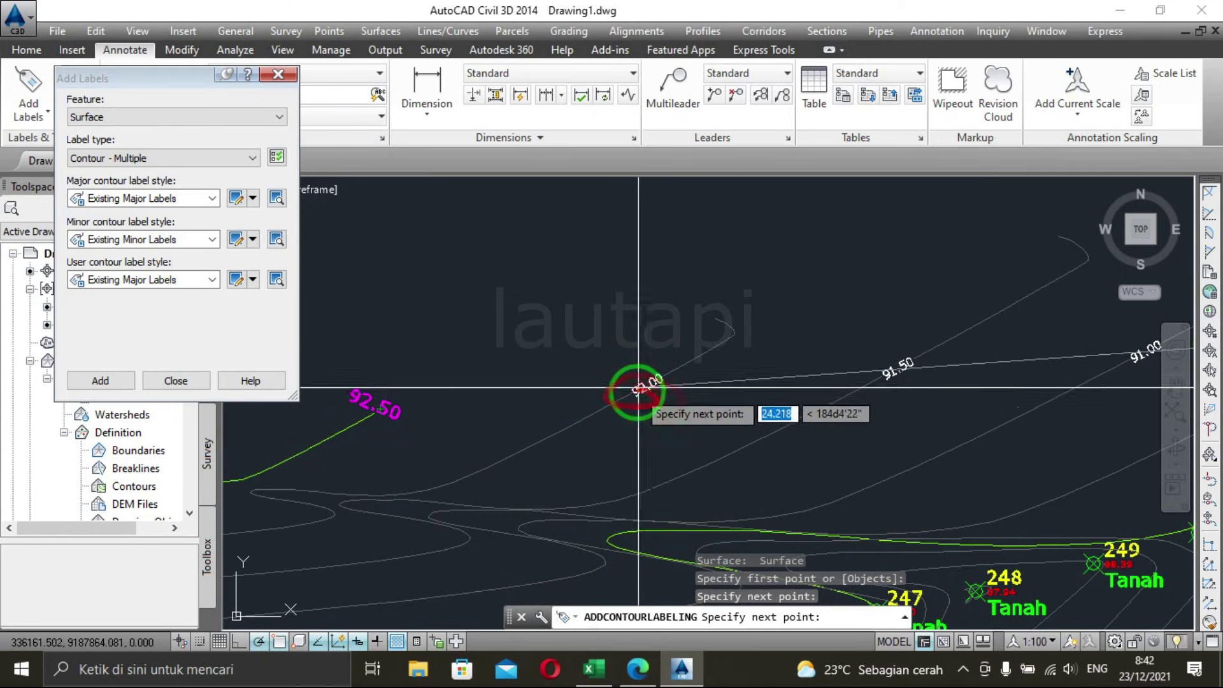
scroll(293, 420, down, 1)
scroll(316, 412, down, 3)
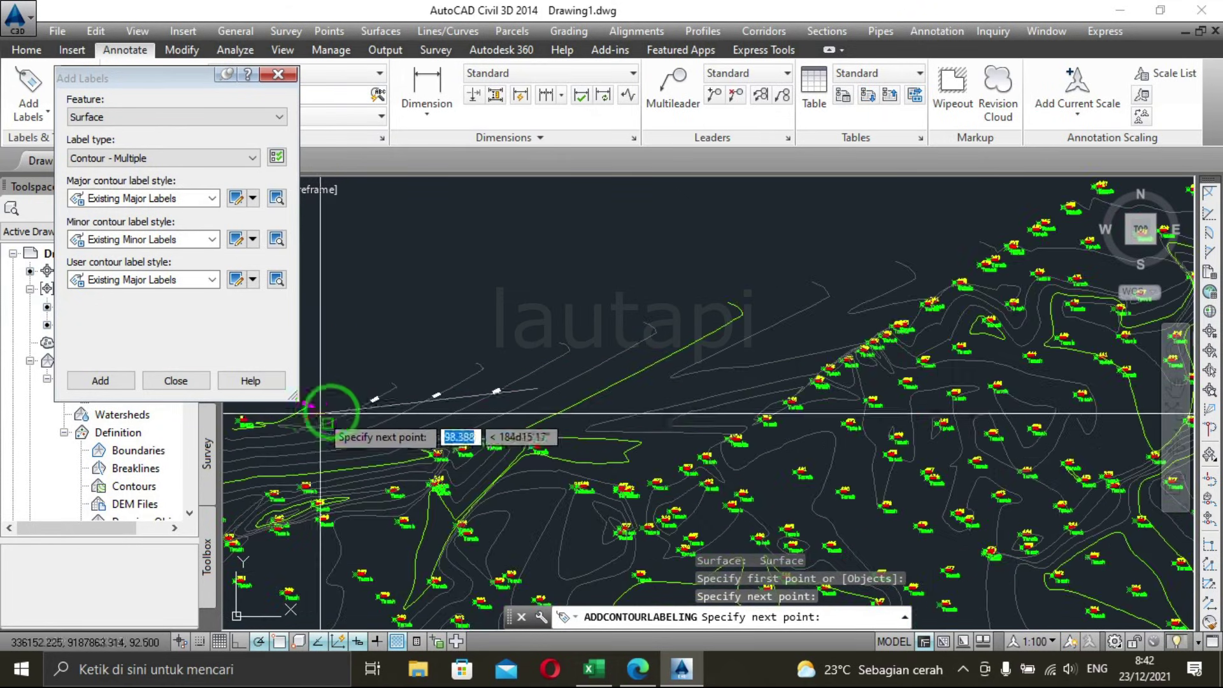
Extend the label line with another point and finish the contour labeling.
middle_drag(718, 323, 672, 355)
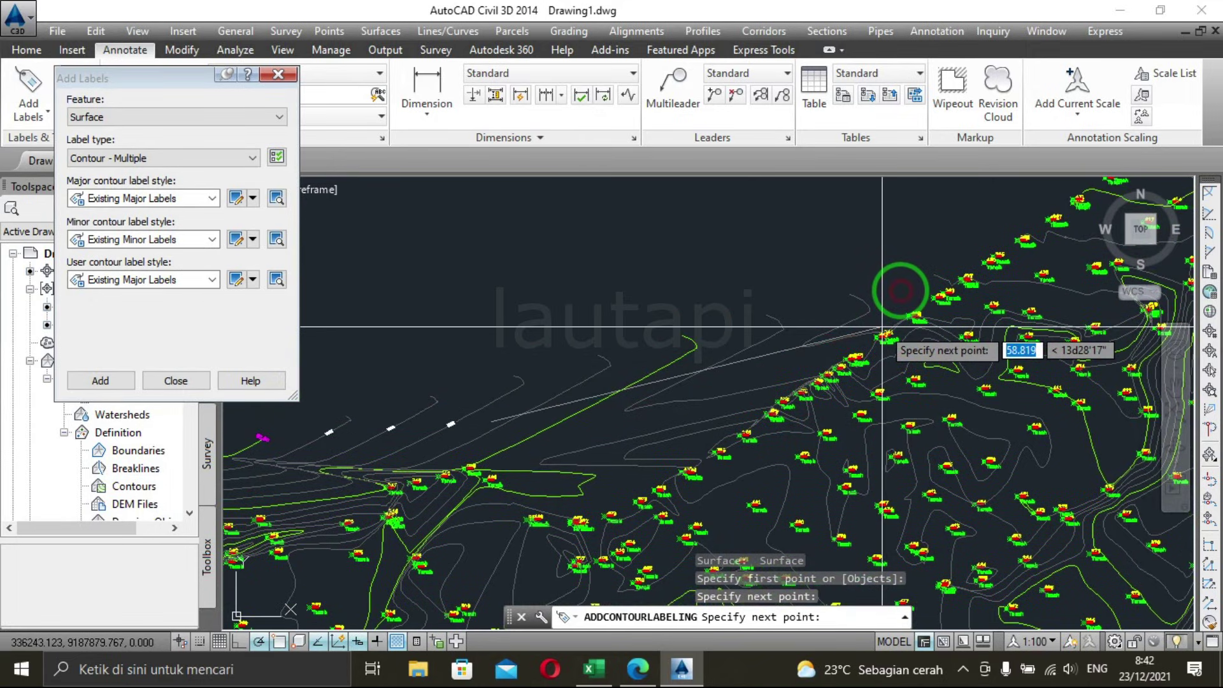
scroll(703, 367, up, 5)
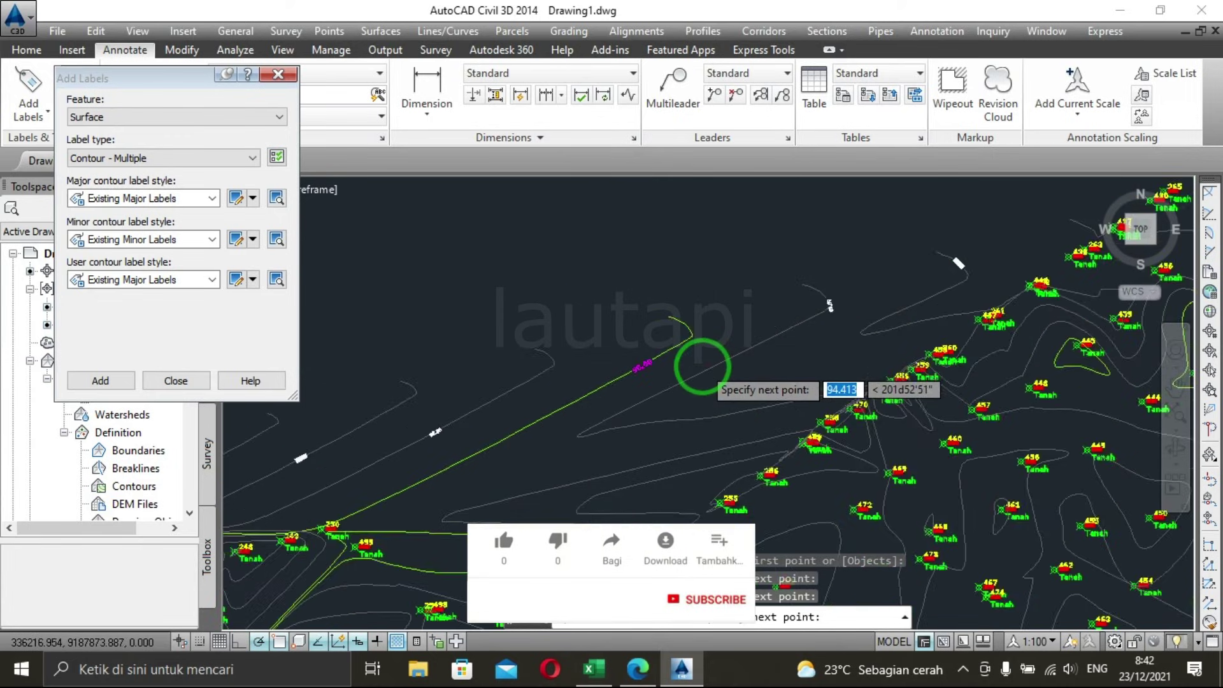
scroll(707, 365, down, 2)
scroll(732, 357, down, 3)
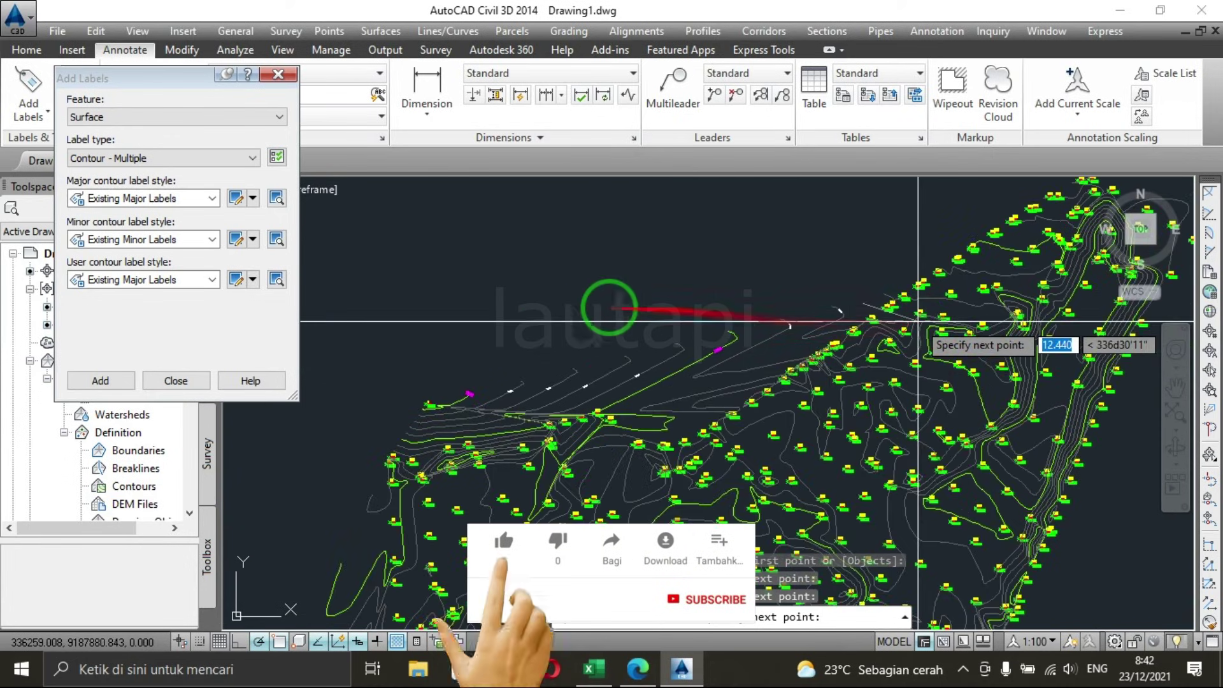
drag(591, 314, 994, 432)
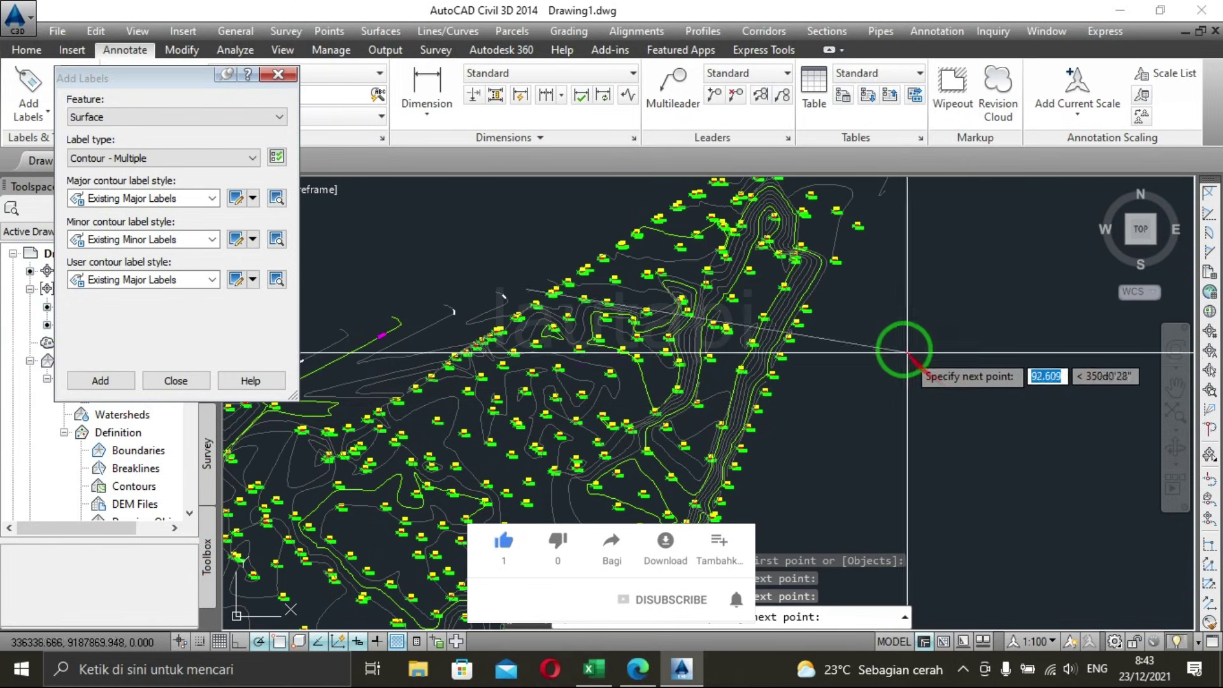
click(920, 316)
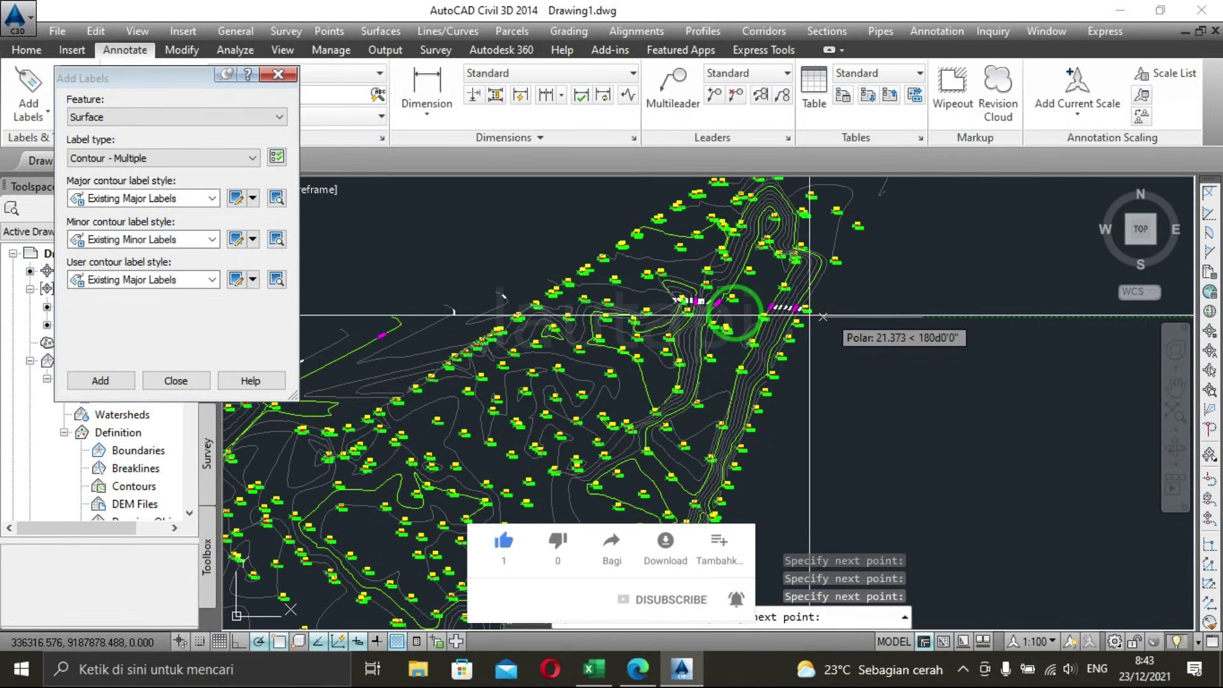
scroll(734, 312, up, 1)
scroll(739, 325, up, 2)
scroll(745, 343, up, 3)
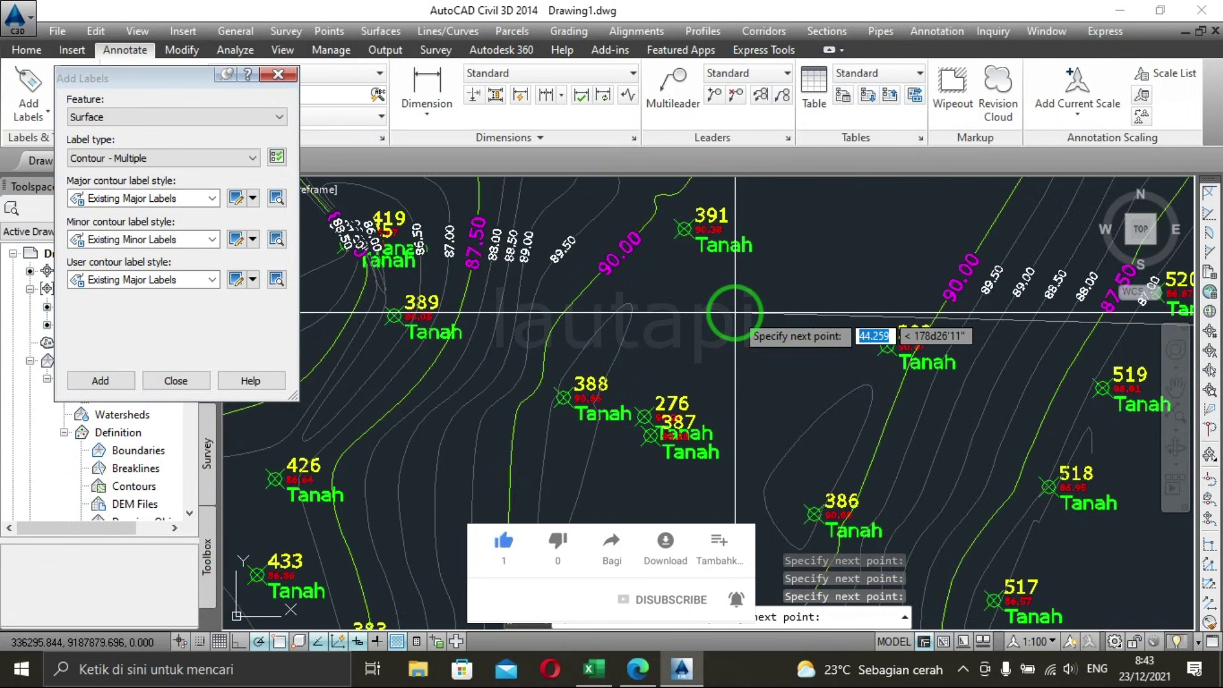
scroll(755, 376, up, 2)
middle_drag(756, 382, 639, 437)
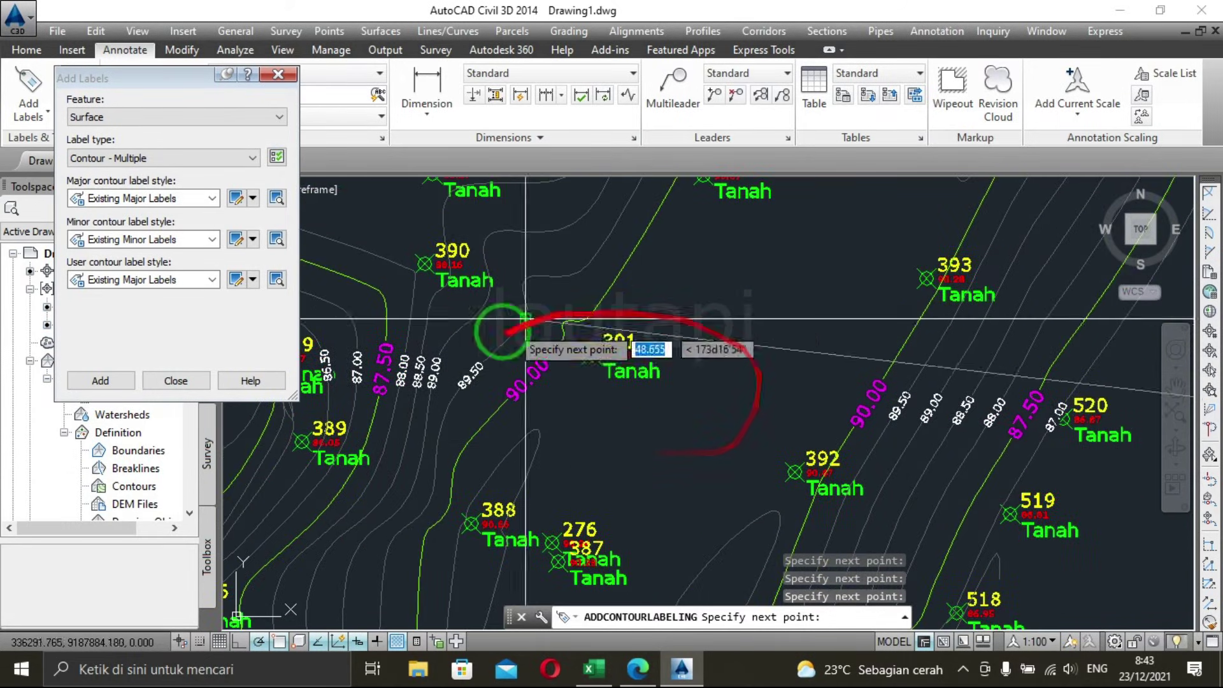
scroll(755, 306, down, 8)
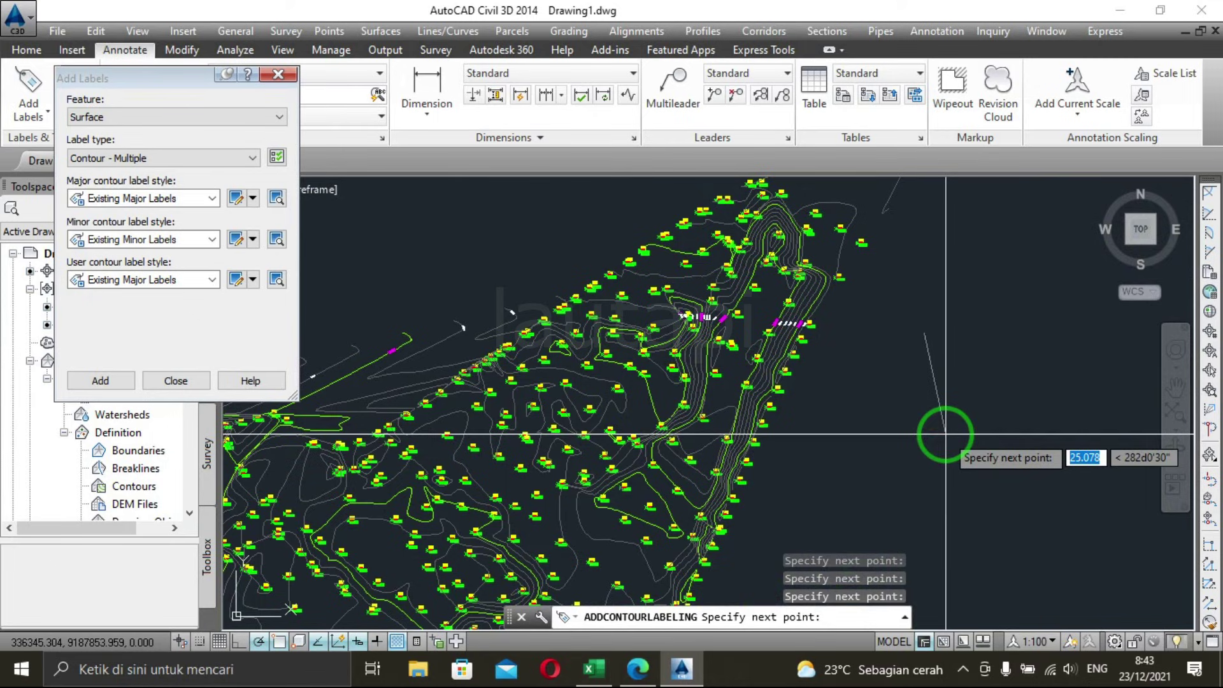
key(Return)
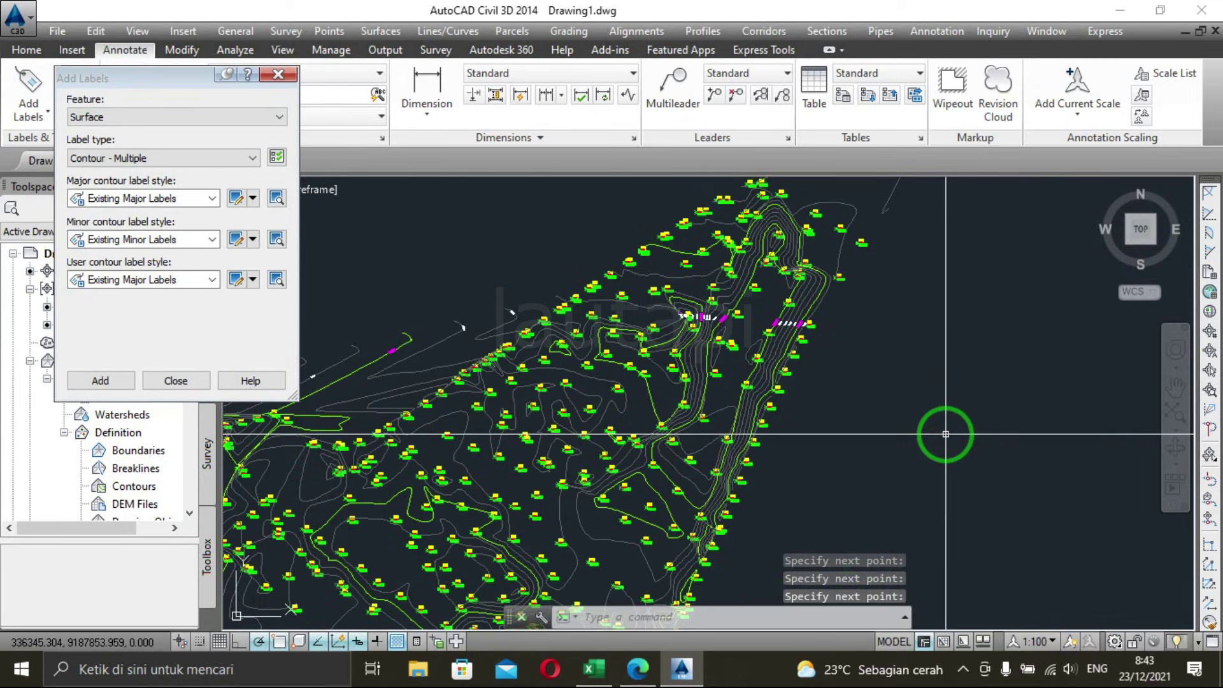
Label contours along a second two-point line in the south, then close Add Labels.
scroll(778, 401, down, 3)
scroll(715, 510, up, 6)
mouse_move(707, 528)
middle_down()
mouse_move(697, 377)
mouse_move(704, 385)
middle_up()
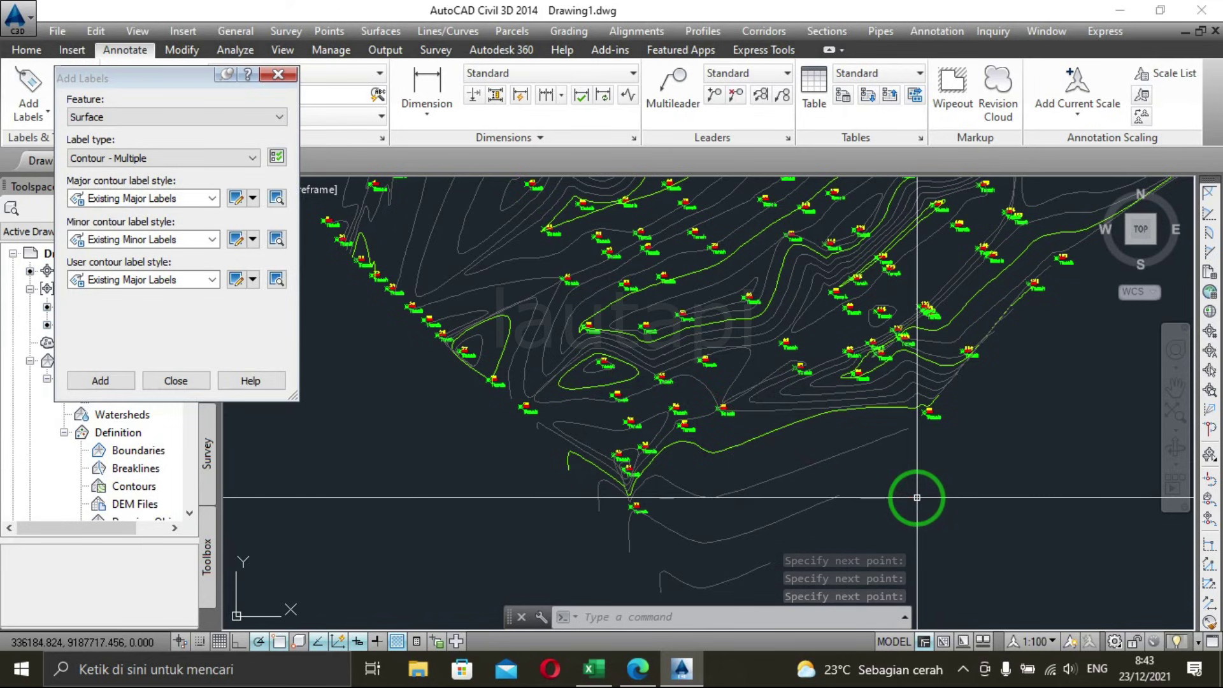
key(Return)
scroll(923, 501, down, 3)
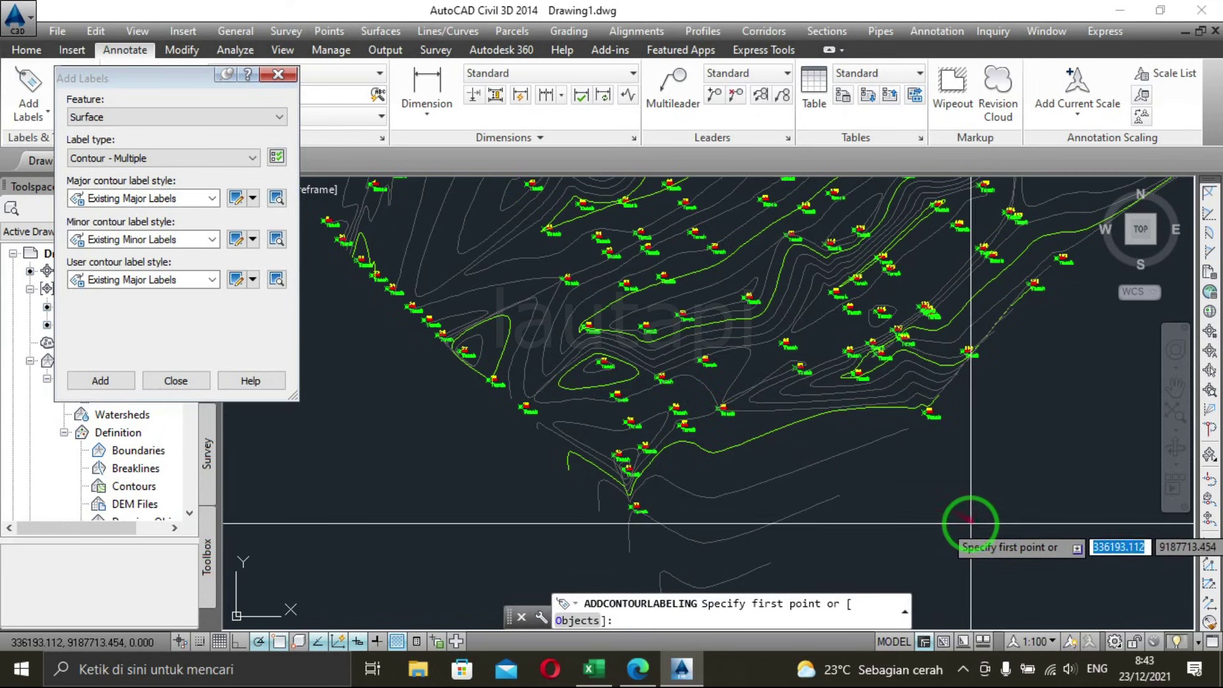
click(926, 520)
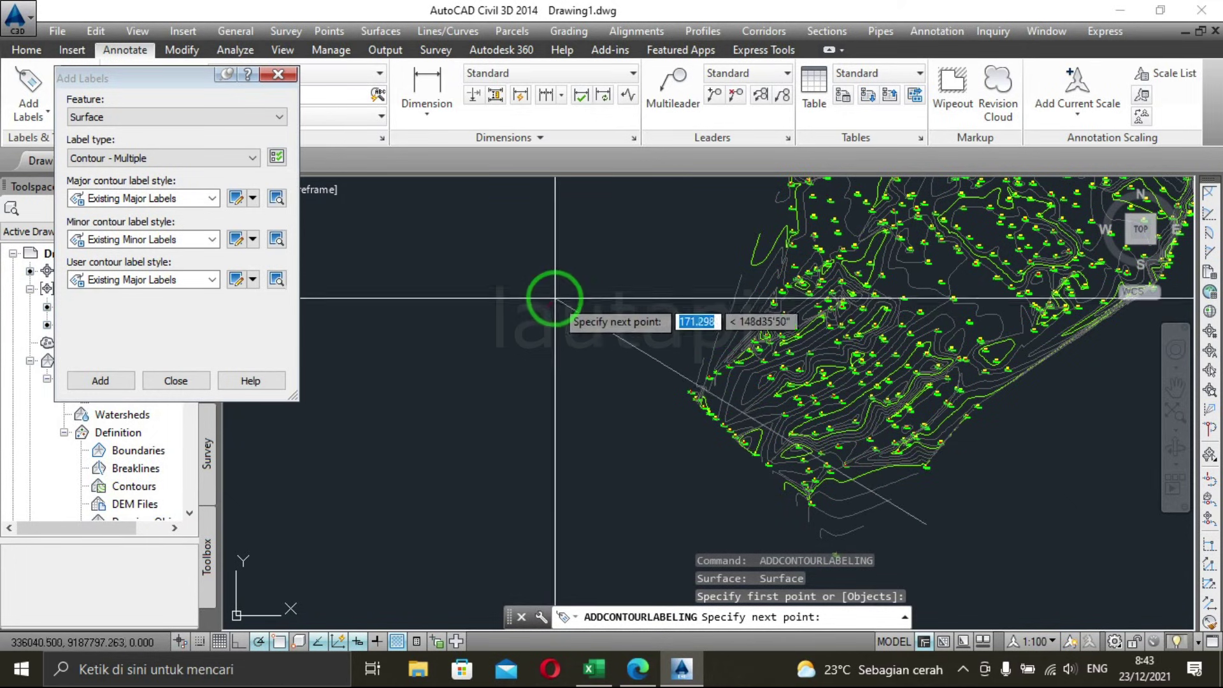
click(649, 274)
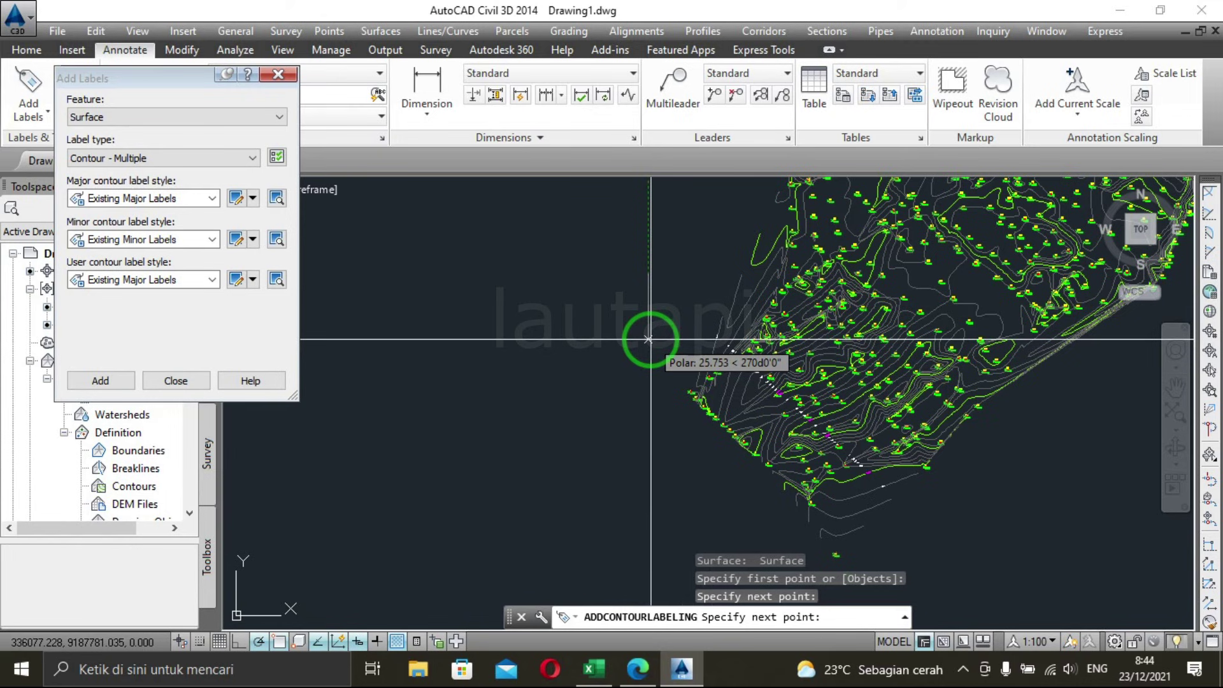
key(Return)
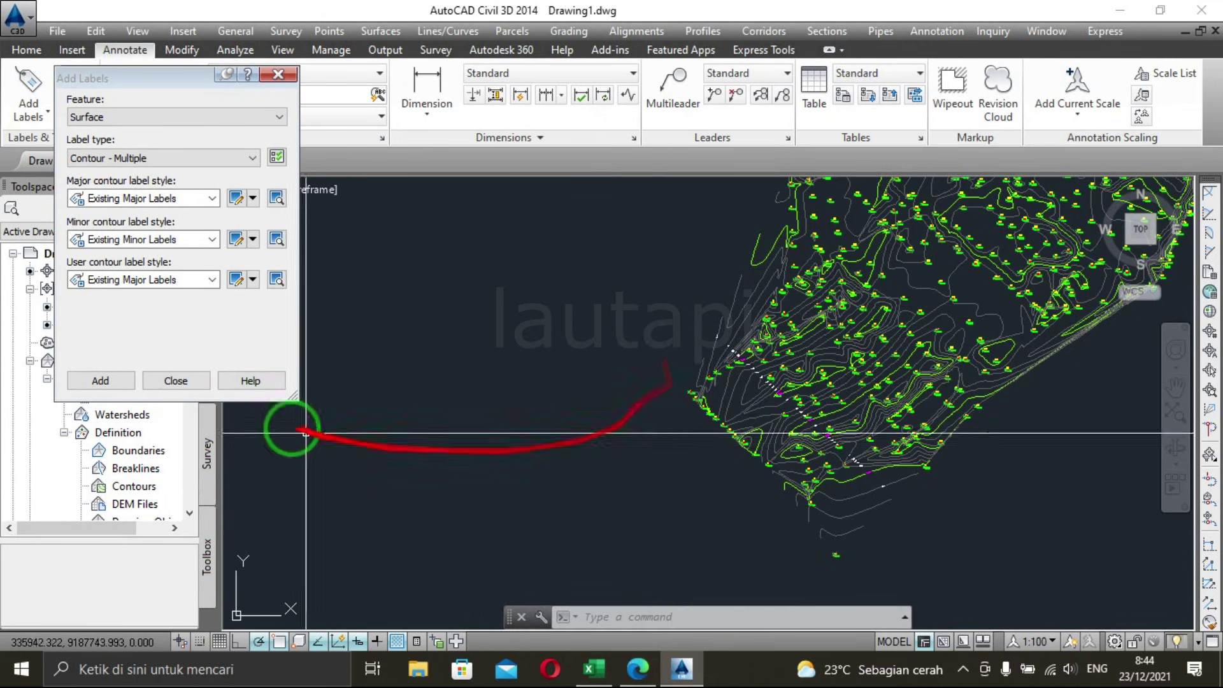
click(182, 382)
scroll(806, 409, up, 3)
scroll(820, 410, up, 3)
scroll(702, 404, up, 4)
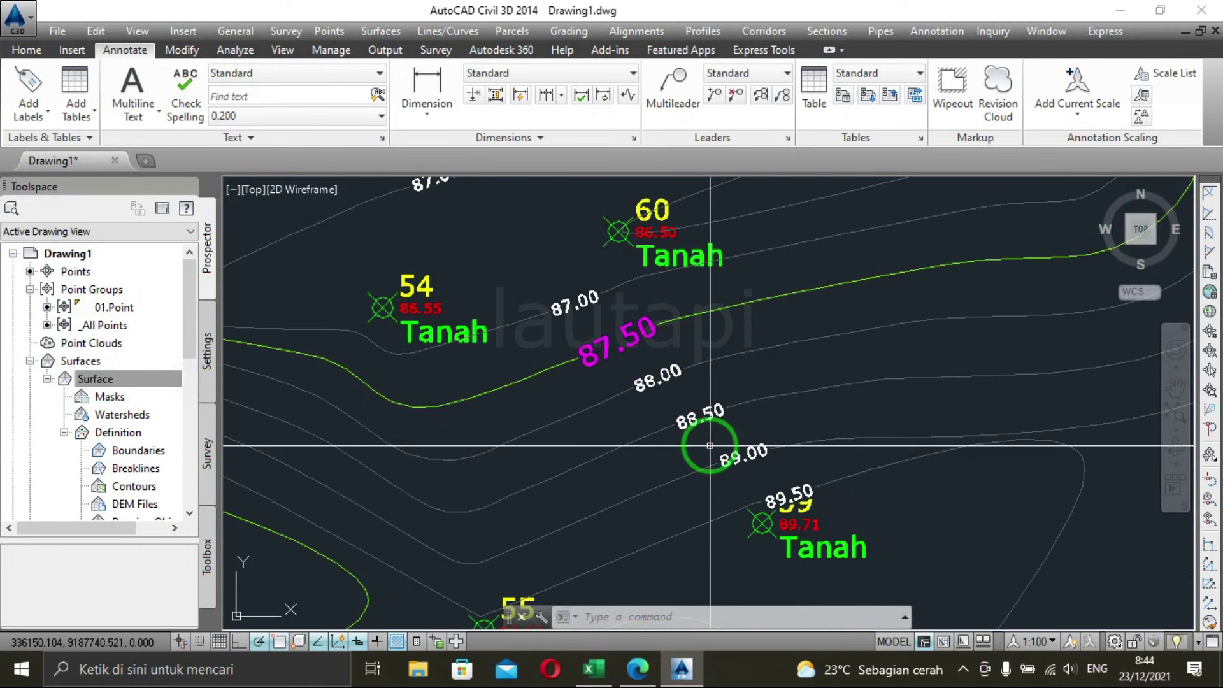
scroll(709, 445, down, 3)
middle_drag(677, 396, 783, 554)
middle_drag(537, 355, 599, 456)
scroll(599, 456, down, 2)
scroll(423, 223, down, 2)
scroll(505, 431, down, 1)
scroll(622, 352, down, 3)
scroll(575, 424, down, 2)
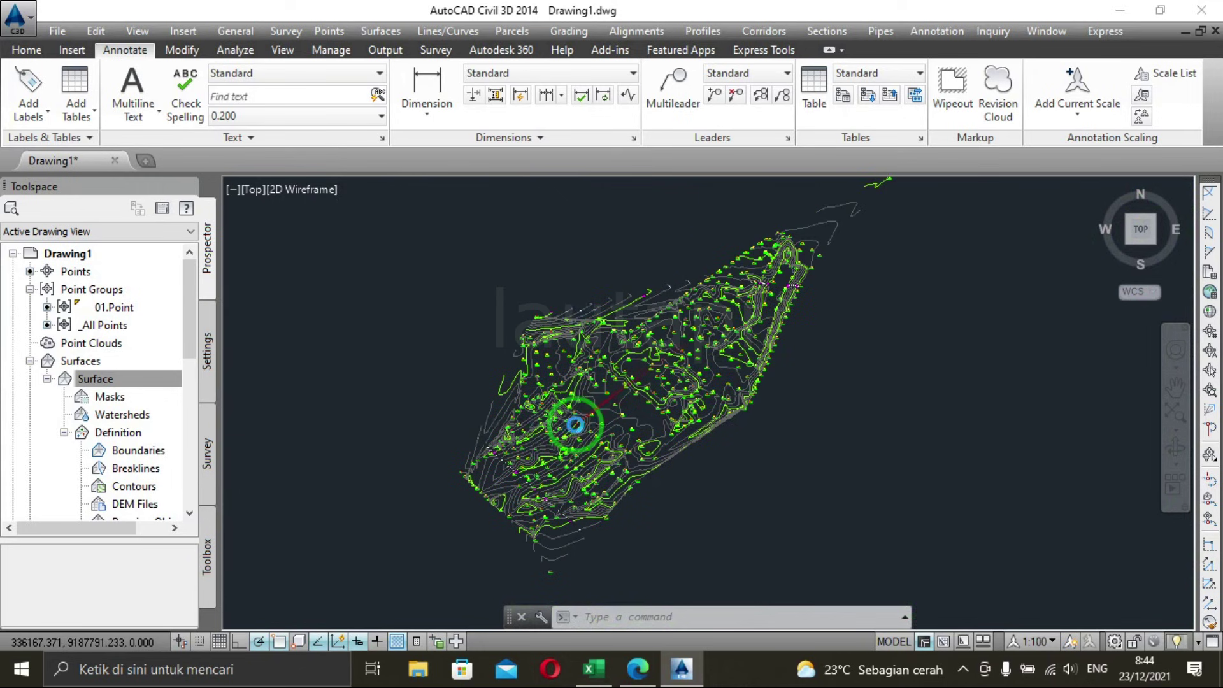
scroll(584, 433, up, 5)
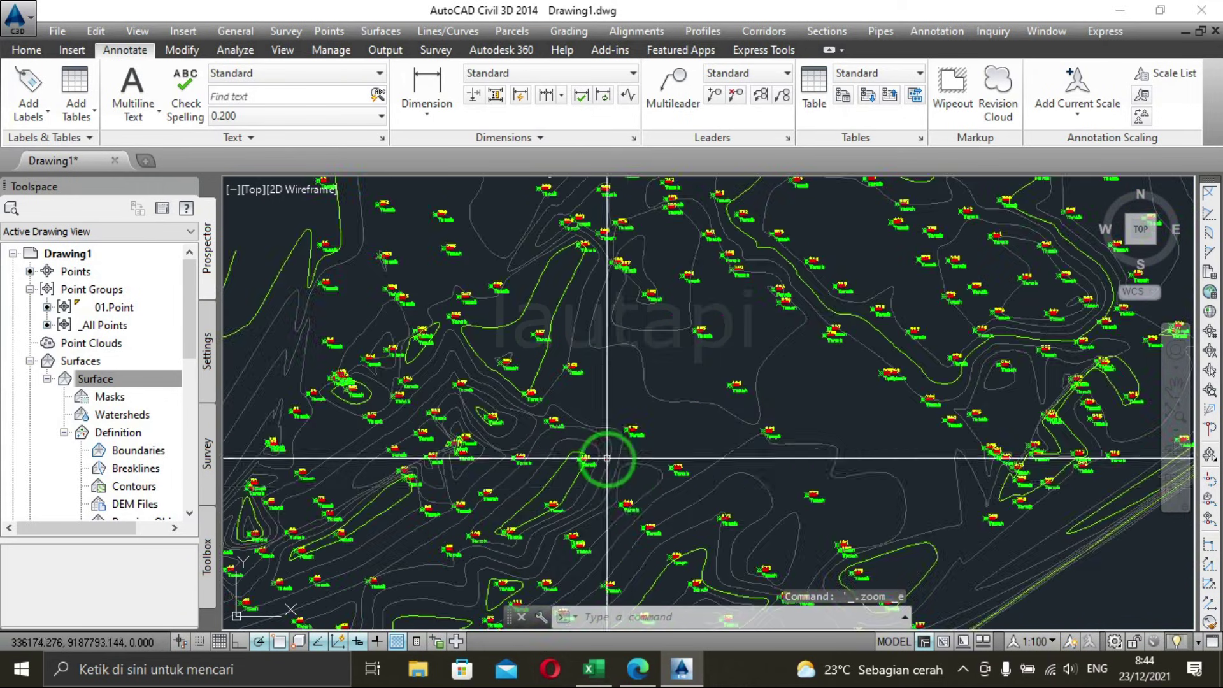
scroll(702, 385, down, 2)
scroll(691, 382, down, 2)
scroll(542, 573, down, 2)
scroll(576, 468, up, 1)
scroll(621, 313, up, 4)
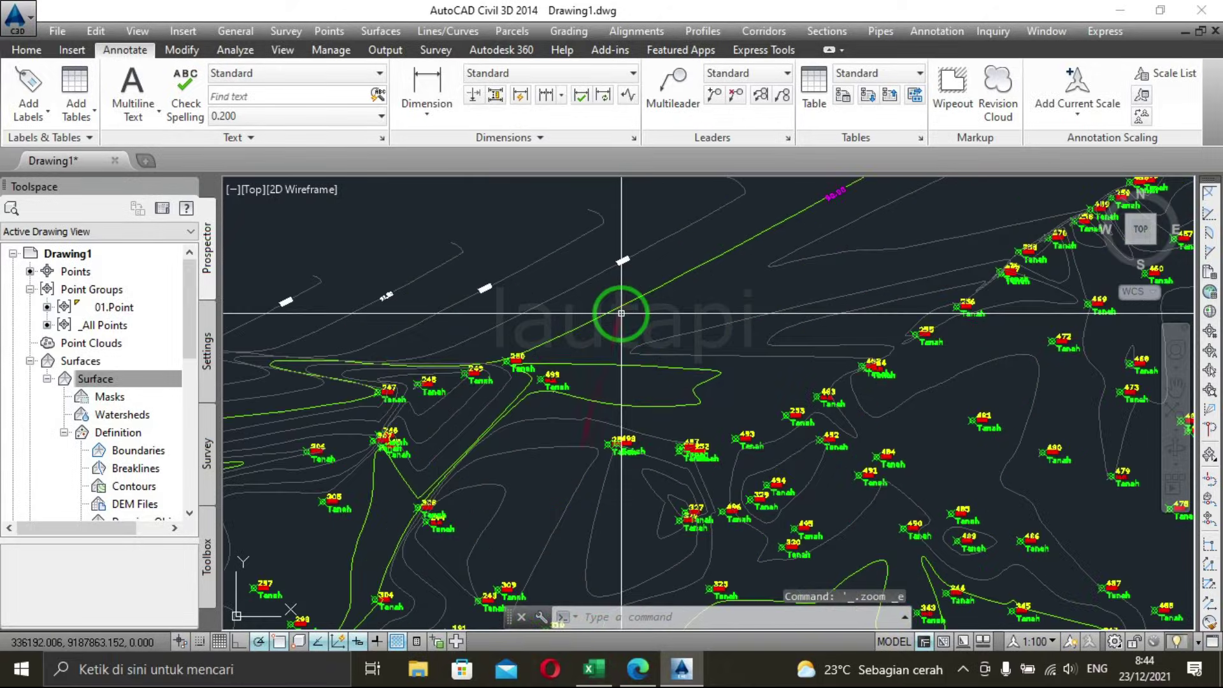
scroll(611, 437, down, 2)
scroll(650, 409, up, 2)
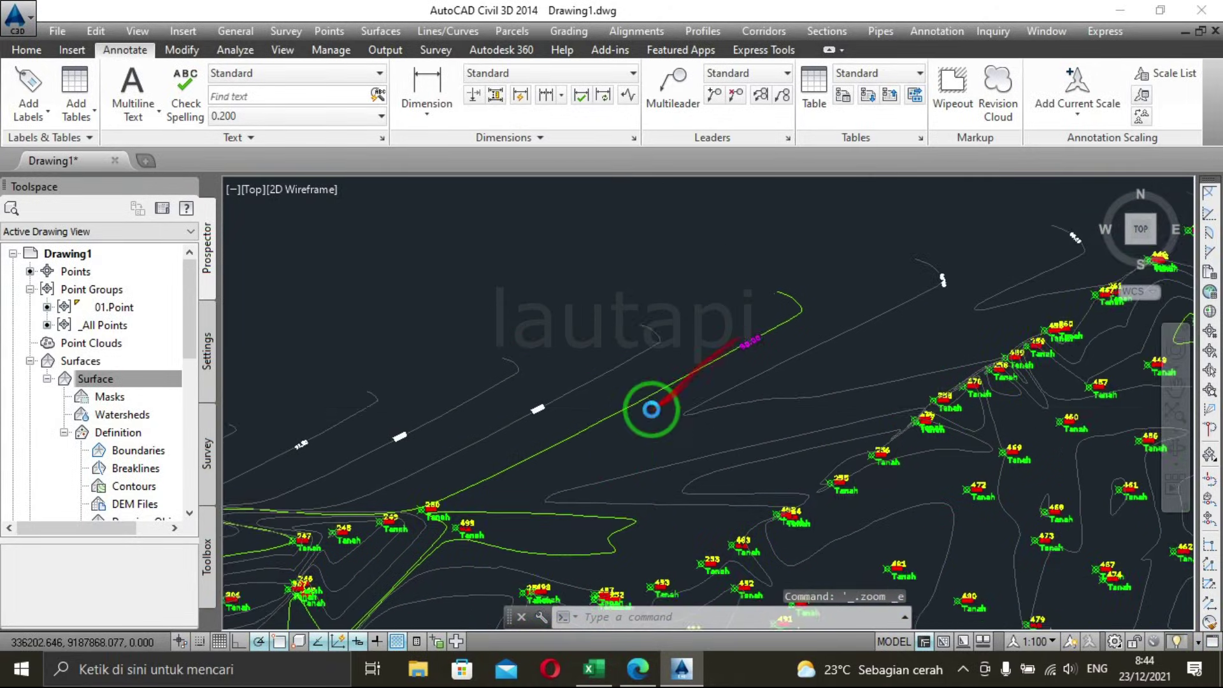
scroll(717, 403, up, 2)
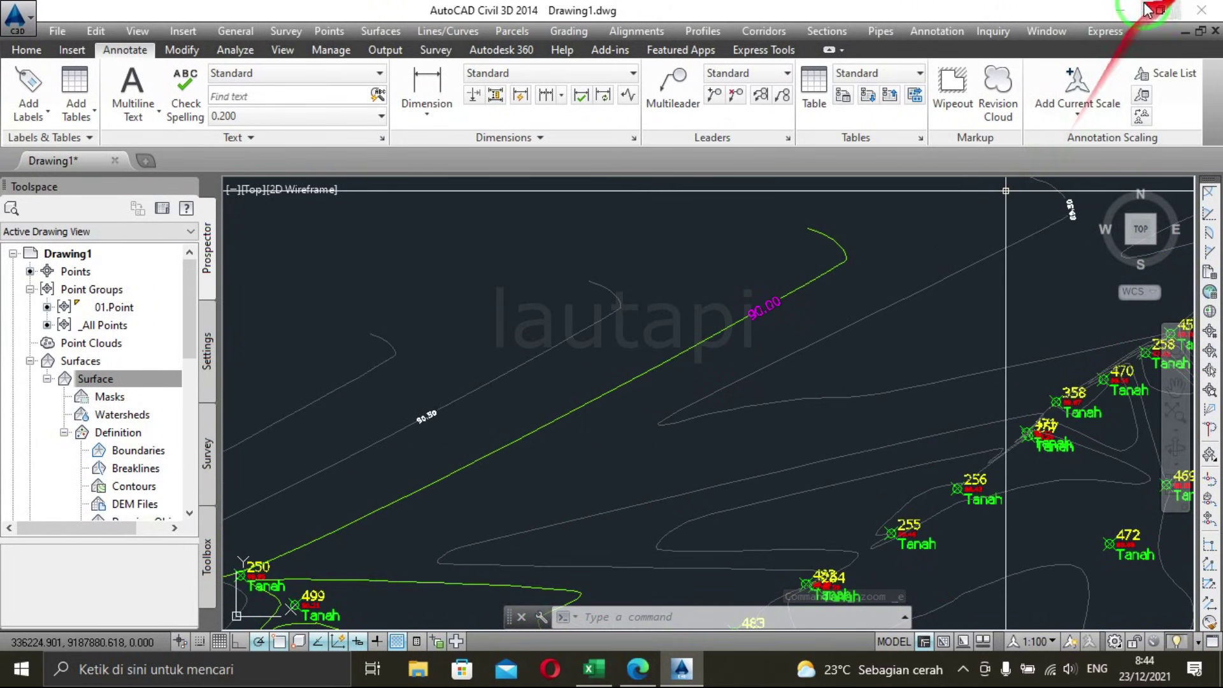
click(1163, 9)
Minimize Excel and refresh the bare Windows desktop.
click(1117, 24)
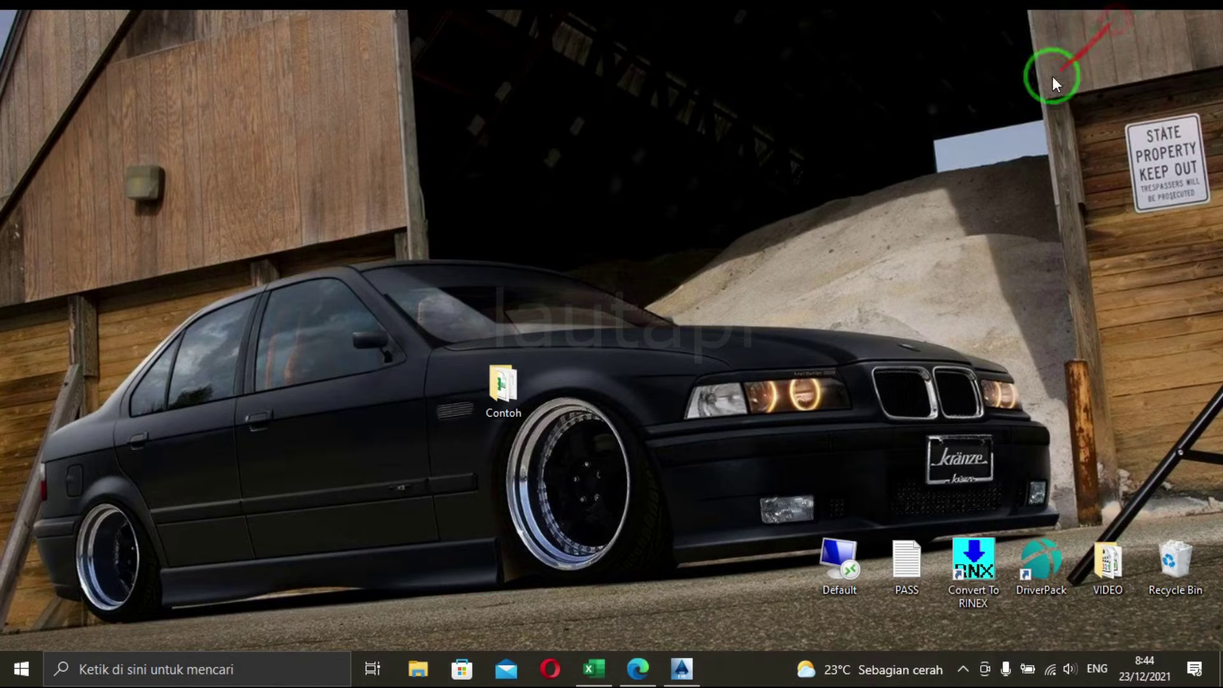
right_click(591, 175)
click(563, 227)
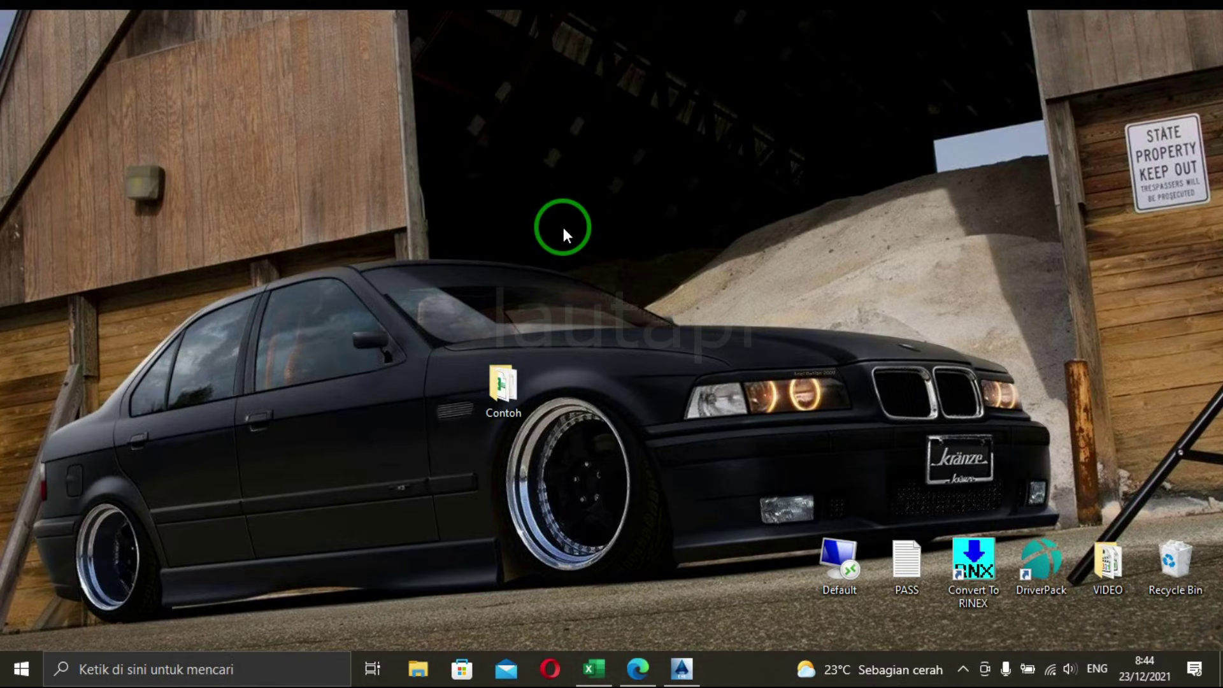